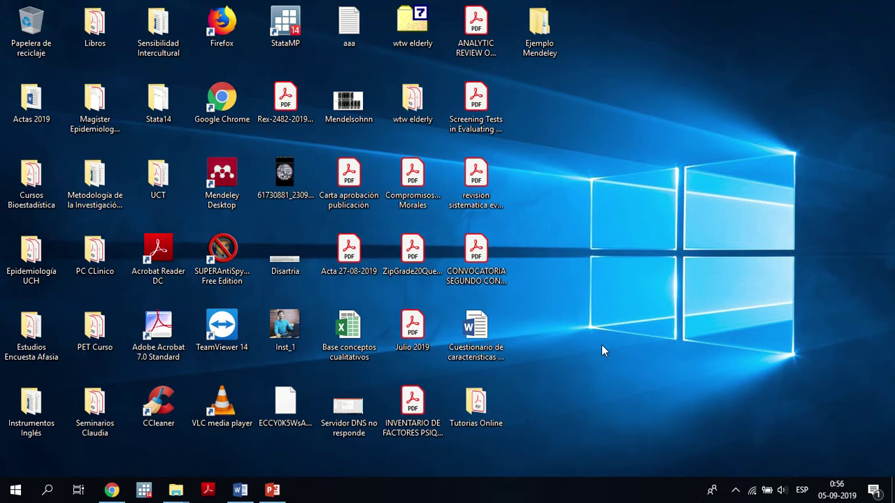
# - Open Mendeley Desktop, dismiss the account connection notice and maximize the window
pyautogui.click(221, 178)
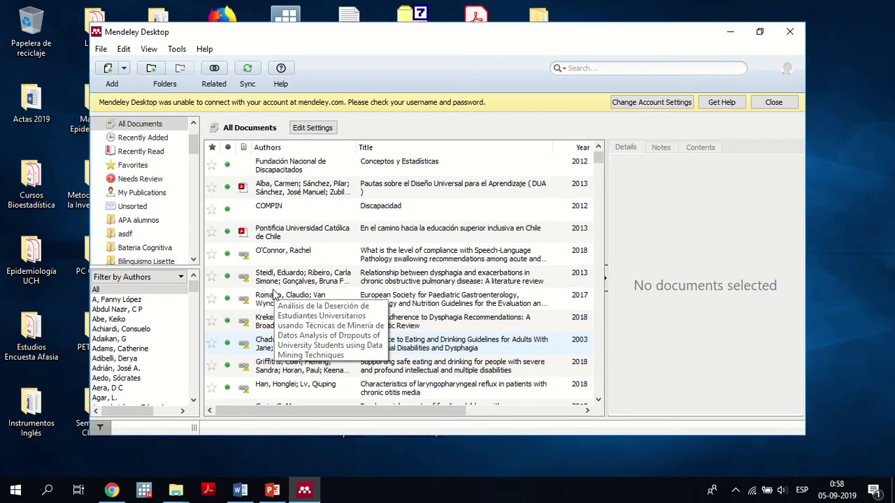
pyautogui.click(769, 104)
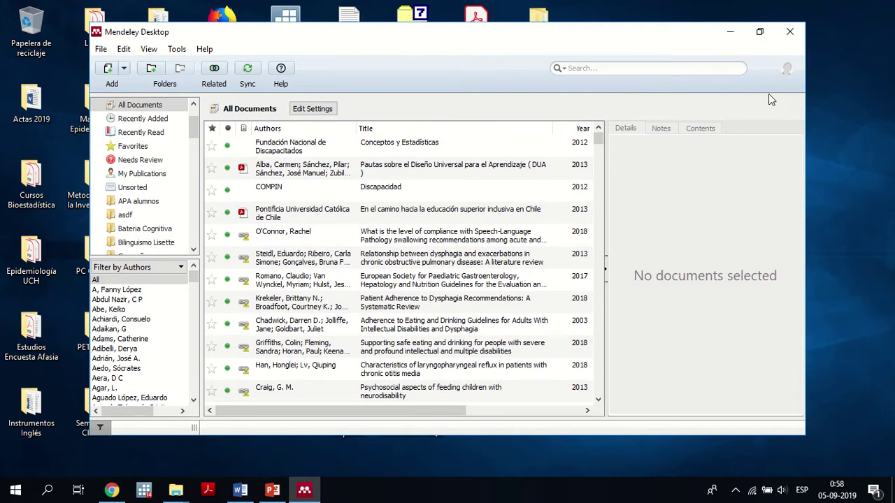
pyautogui.click(762, 35)
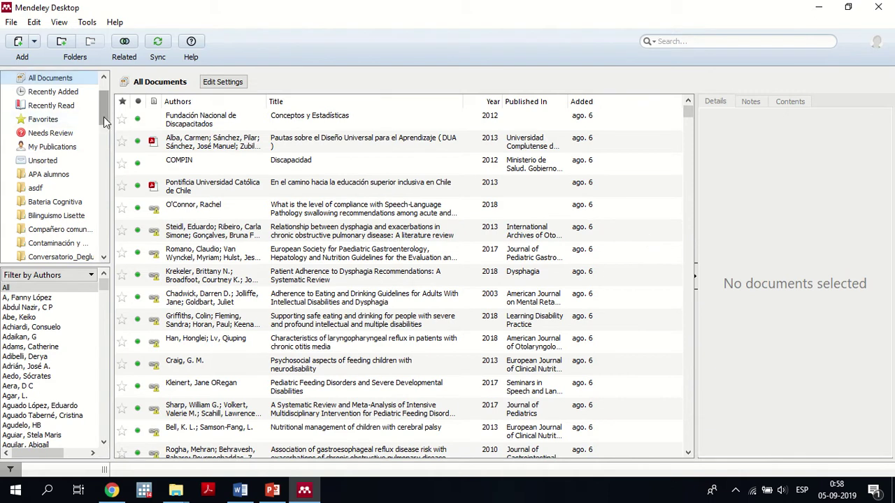
# - Create a new folder named 2019 in My Library
pyautogui.moveTo(103, 117); pyautogui.dragTo(103, 100)
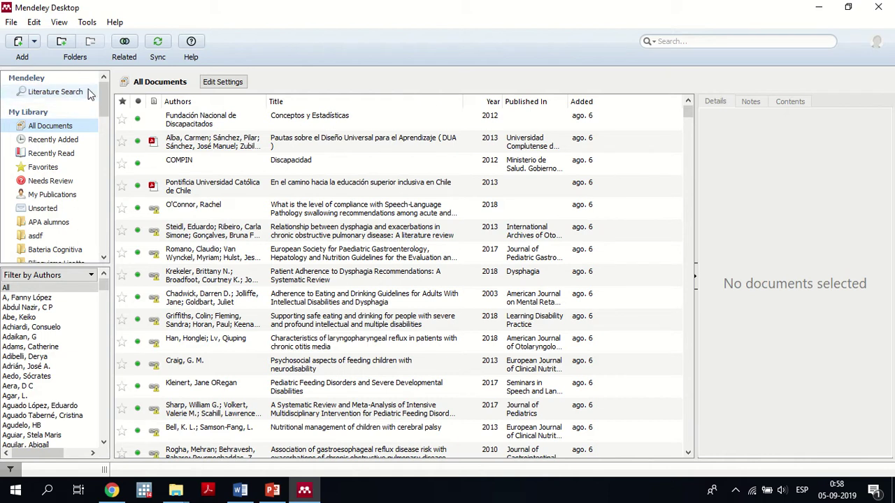
pyautogui.moveTo(104, 100)
pyautogui.mouseDown()
pyautogui.moveTo(103, 157)
pyautogui.moveTo(96, 91)
pyautogui.mouseUp()
pyautogui.scroll(-1, 96, 91)
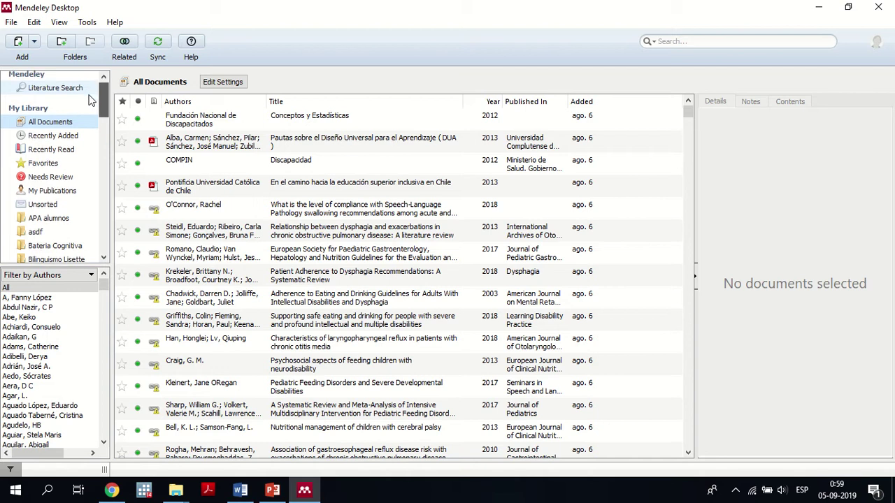
pyautogui.scroll(1, 89, 101)
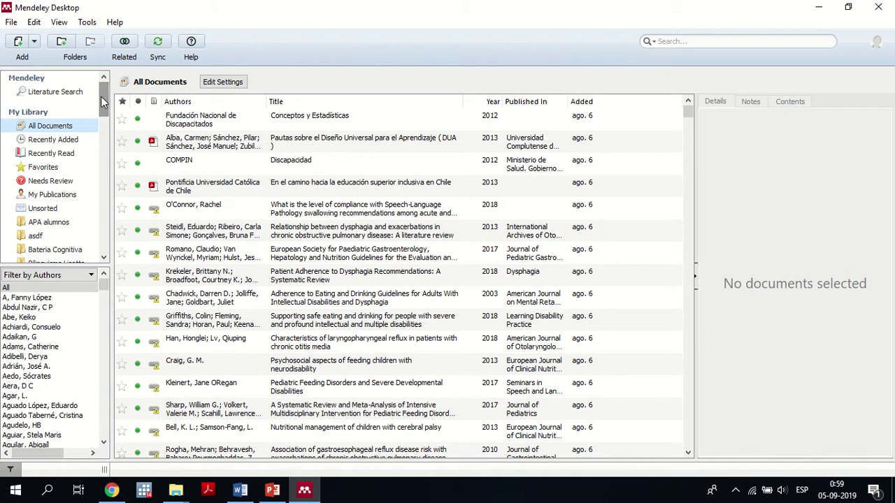
pyautogui.moveTo(101, 97); pyautogui.dragTo(98, 225)
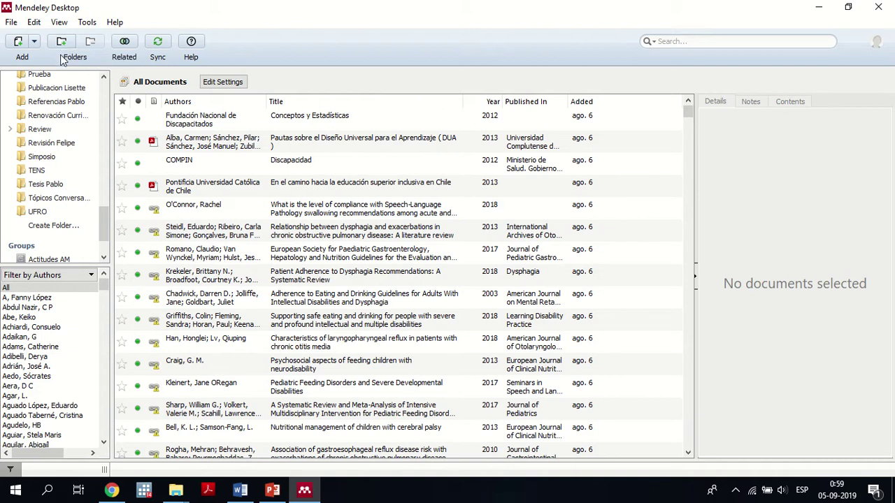
pyautogui.click(42, 226)
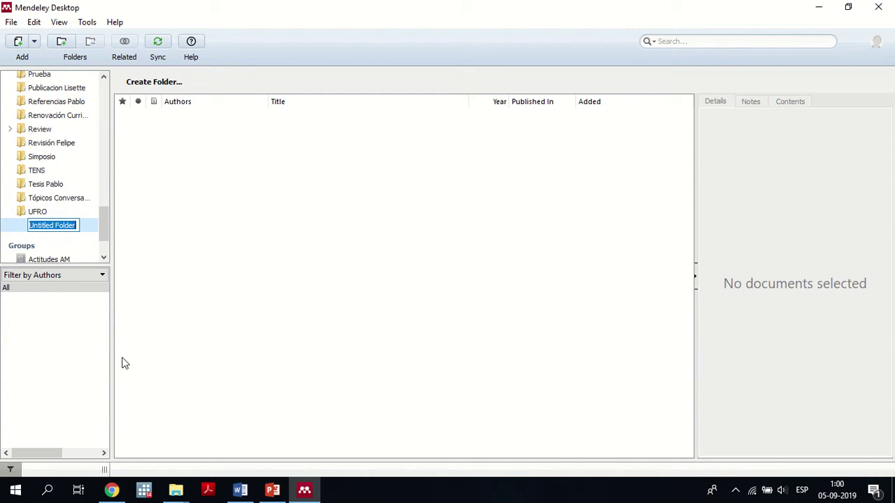
pyautogui.write('2019')
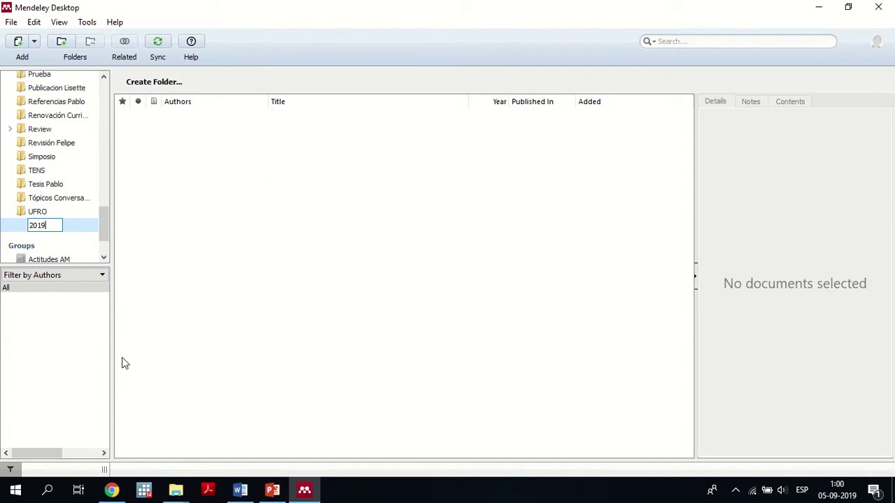
pyautogui.press('Return')
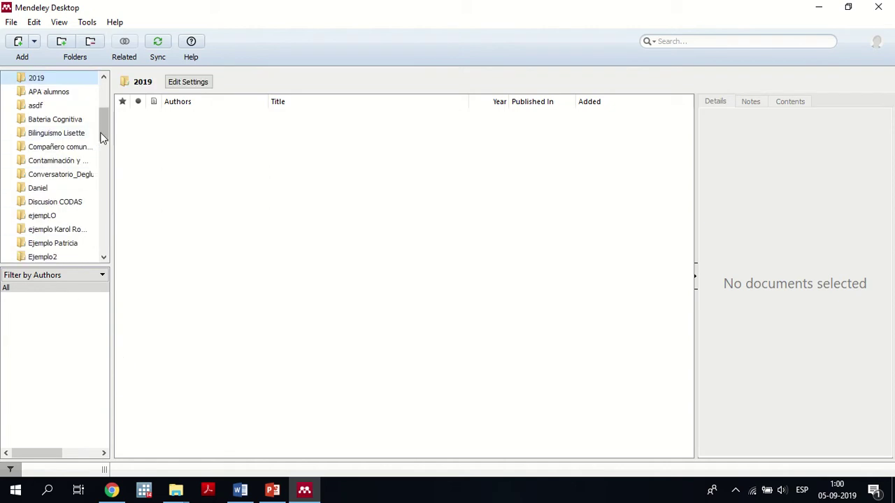
pyautogui.moveTo(103, 130); pyautogui.dragTo(101, 120)
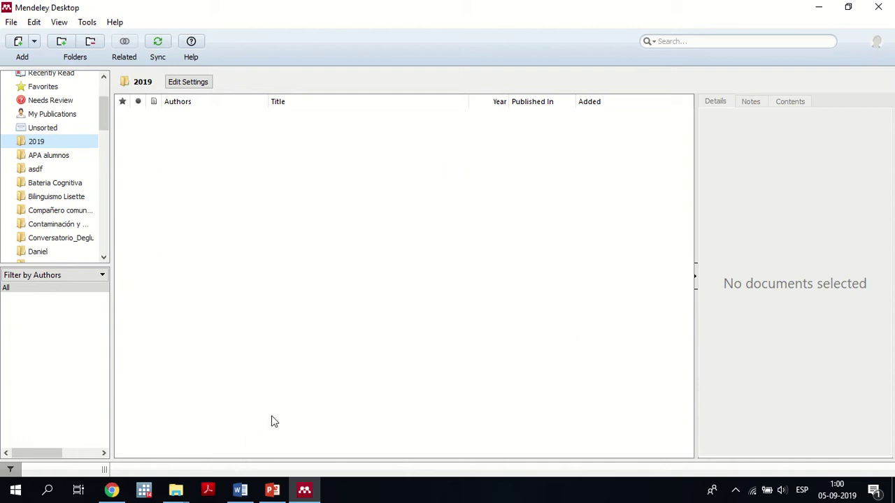
# - Switch to the Word document and examine the red citation placeholders in the INTRODUCCIÓN paragraph, including the Turley et al mention
pyautogui.click(240, 490)
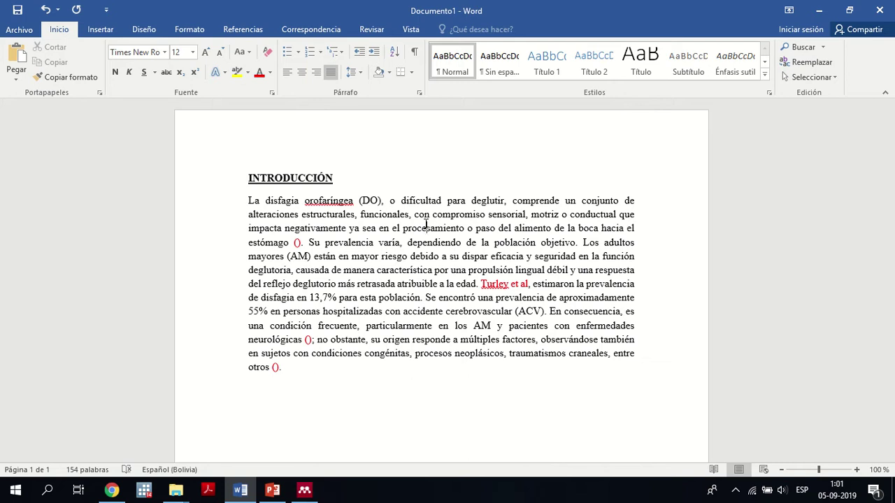
pyautogui.click(293, 242)
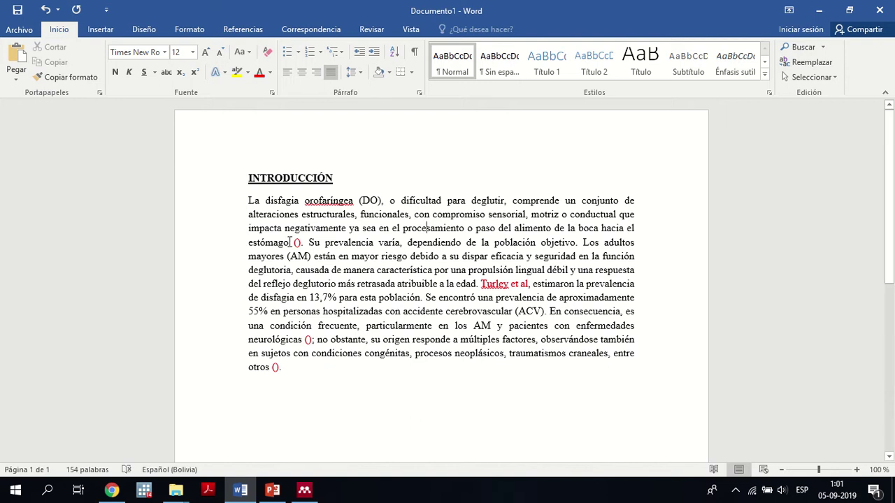
pyautogui.hotkey('shift', 'Right')
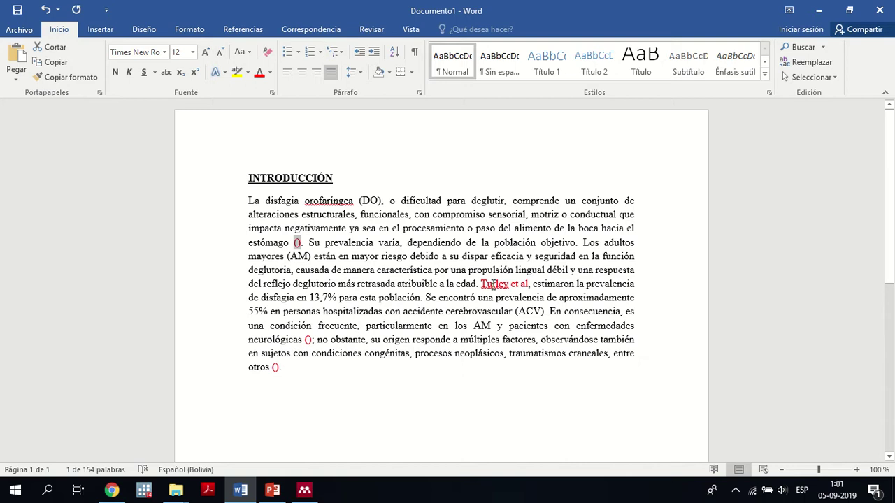
pyautogui.moveTo(481, 284); pyautogui.dragTo(521, 287)
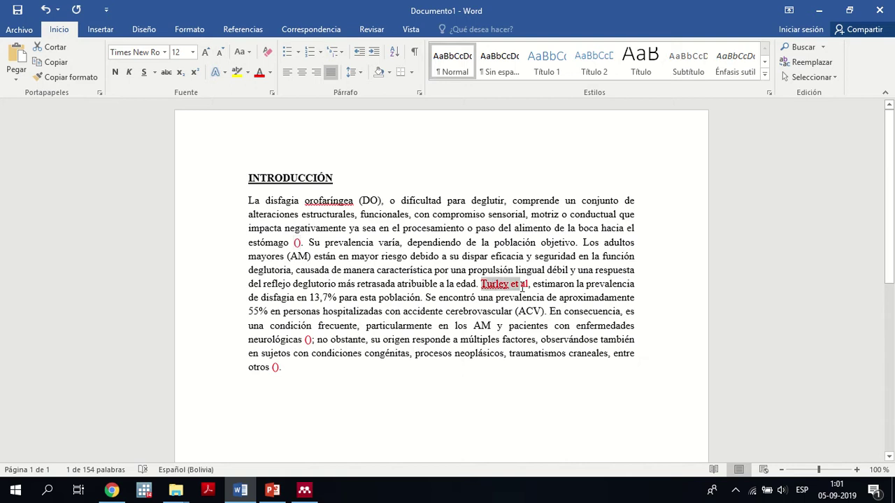
pyautogui.click(297, 242)
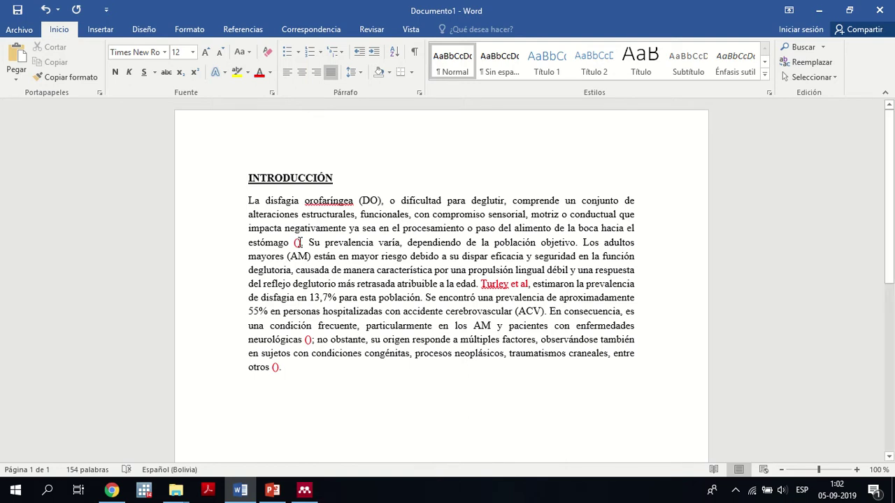
pyautogui.moveTo(289, 242); pyautogui.dragTo(252, 207)
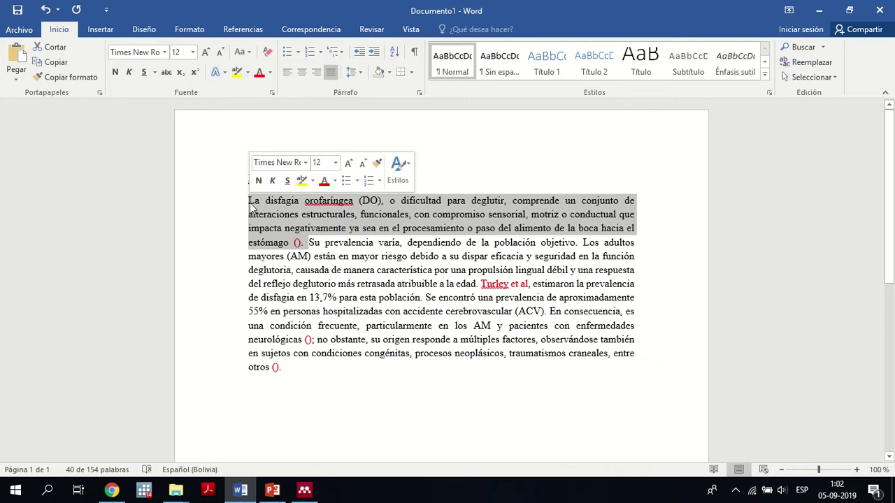
pyautogui.click(480, 285)
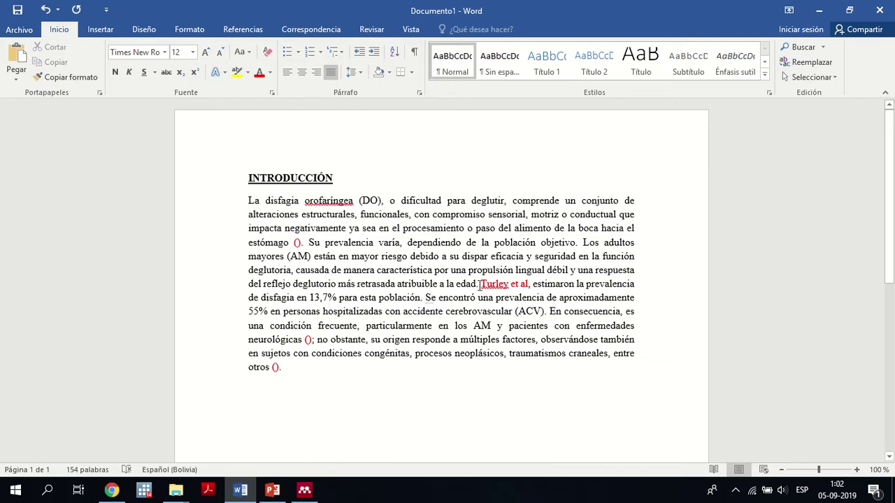
pyautogui.moveTo(480, 285); pyautogui.dragTo(530, 284)
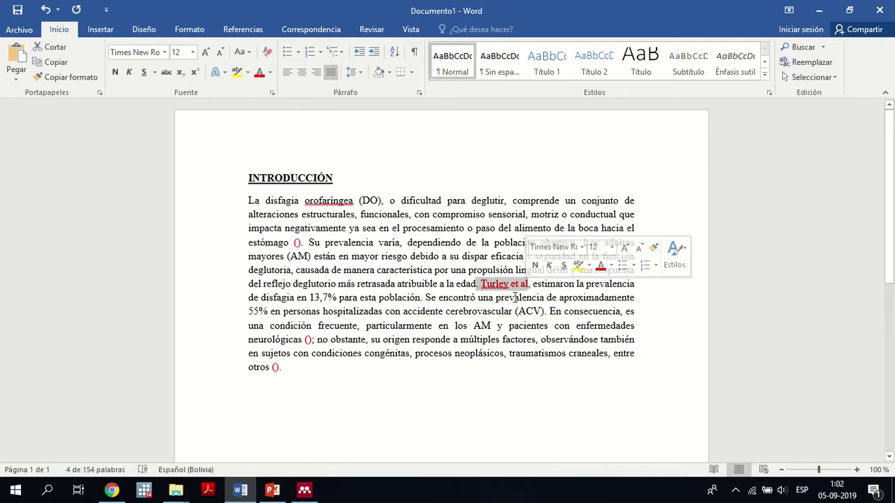
pyautogui.click(515, 298)
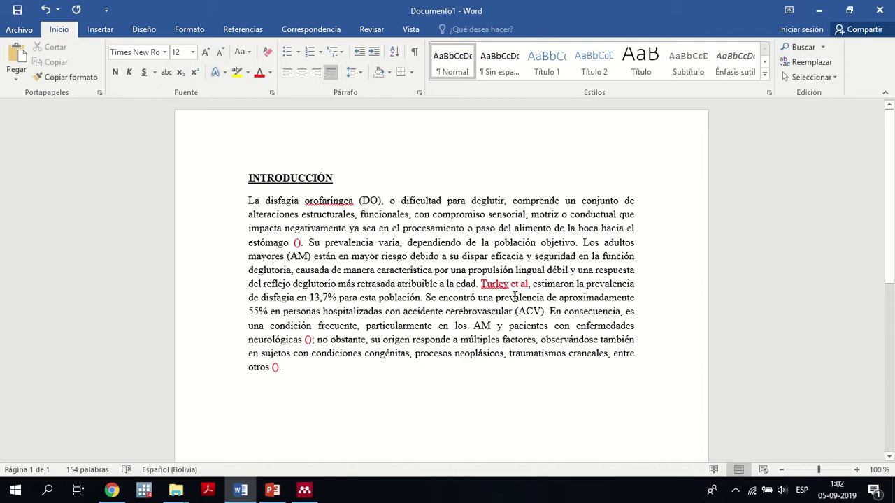
pyautogui.moveTo(481, 284); pyautogui.dragTo(530, 286)
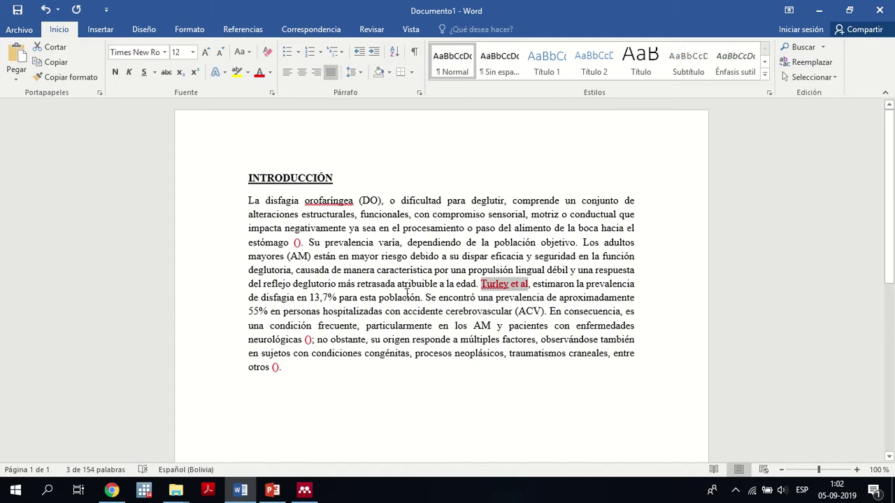
pyautogui.click(306, 343)
pyautogui.click(289, 365)
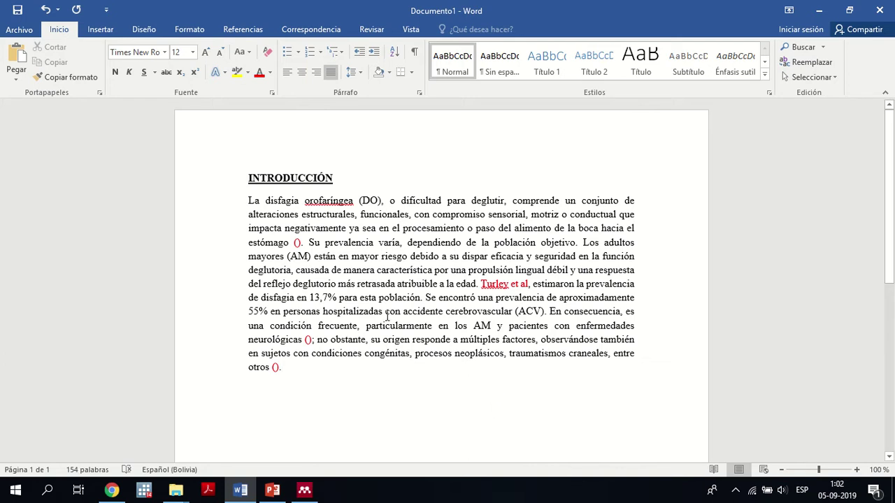
pyautogui.moveTo(345, 363); pyautogui.dragTo(376, 383)
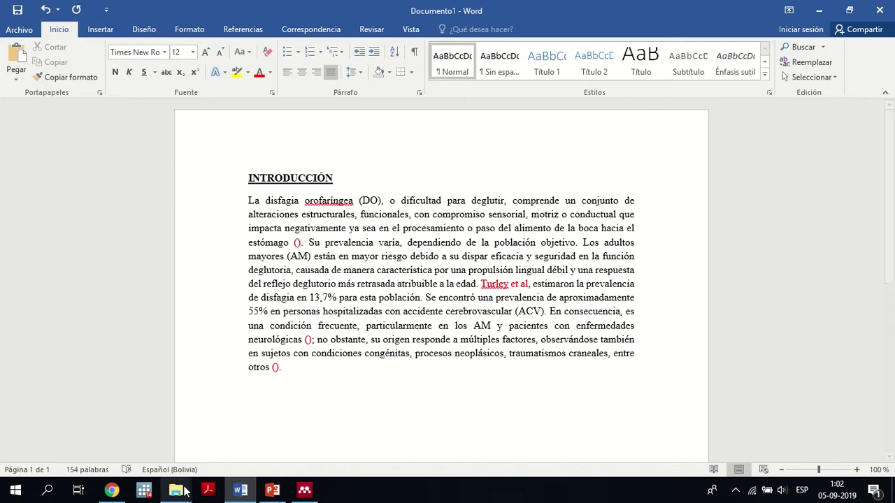
# - Open the Ejemplo Mendeley folder from the desktop in File Explorer and look over its subfolders
pyautogui.moveTo(175, 490)
pyautogui.press('super+d')
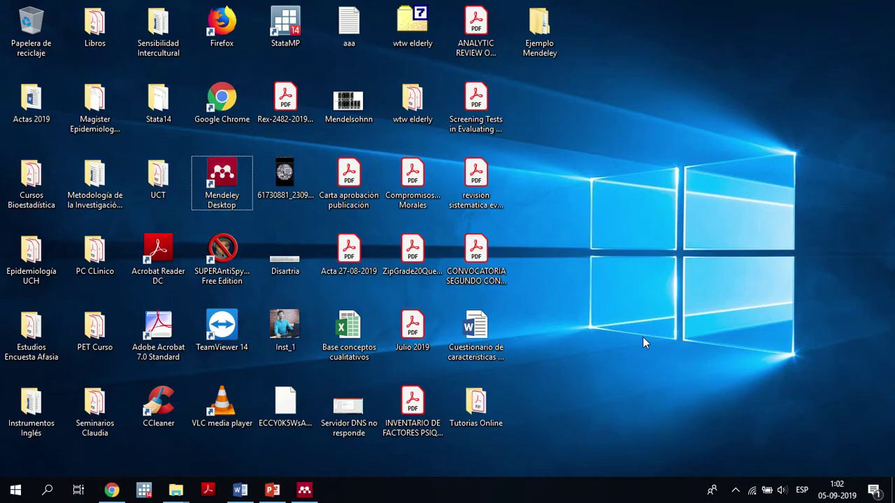
pyautogui.doubleClick(546, 54)
pyautogui.click(522, 165)
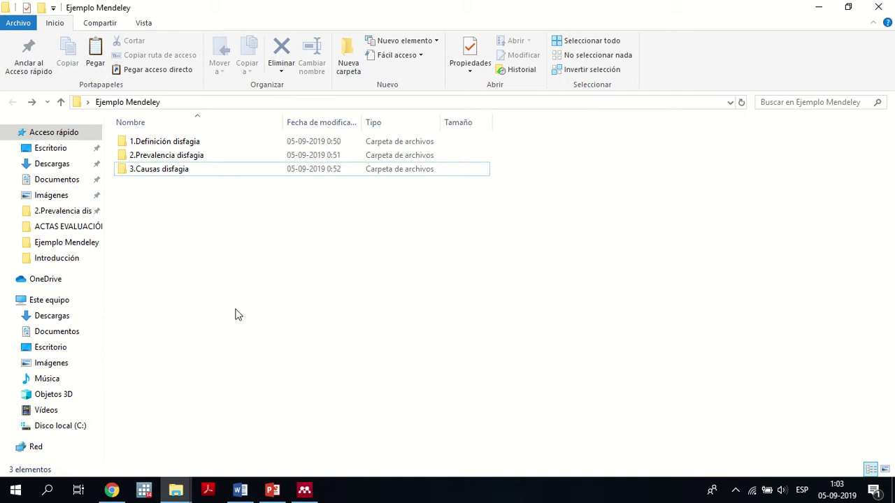
pyautogui.click(150, 144)
pyautogui.press('Down')
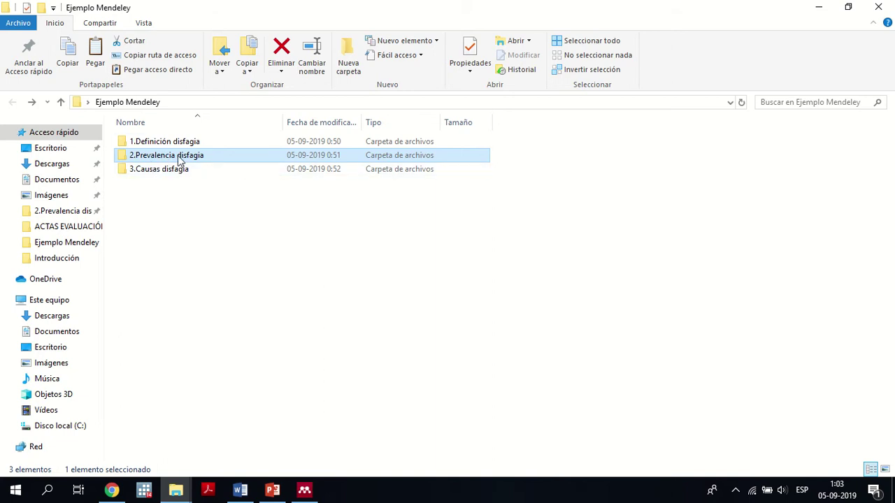
pyautogui.click(150, 170)
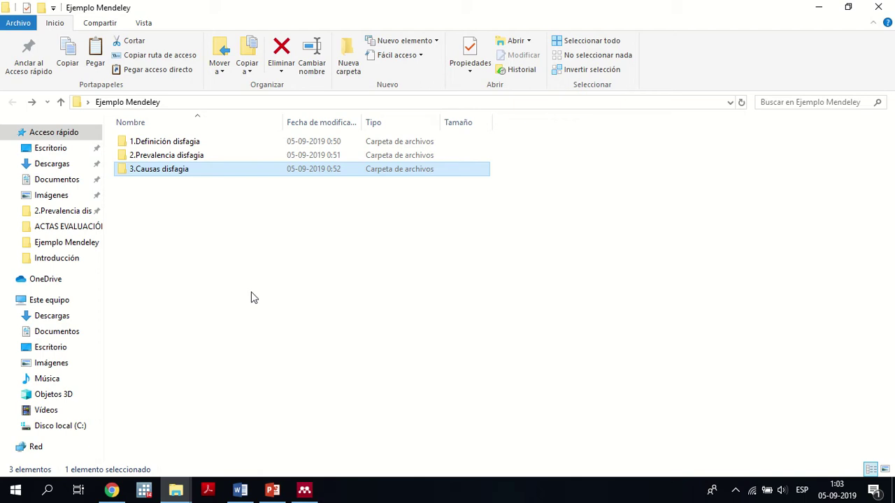
# - Compare the Word introduction with the 1.Definición disfagia, 2.Prevalencia disfagia and 3.Causas disfagia folders
pyautogui.click(237, 496)
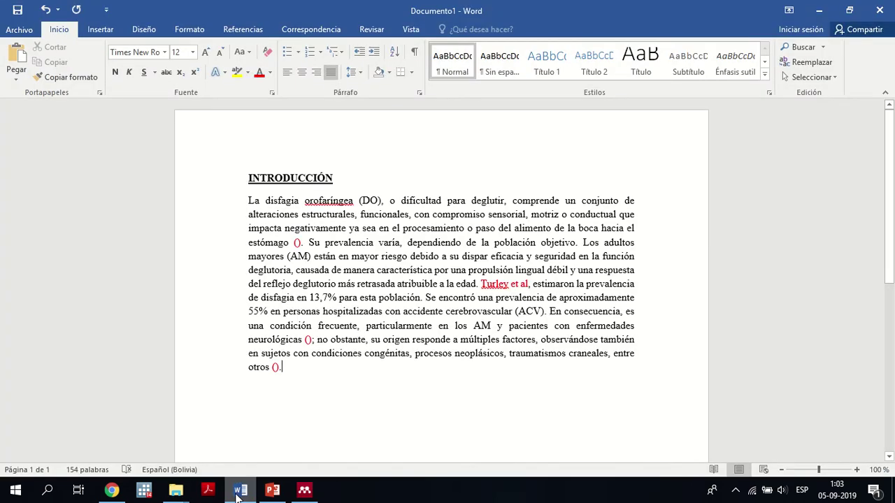
pyautogui.click(237, 494)
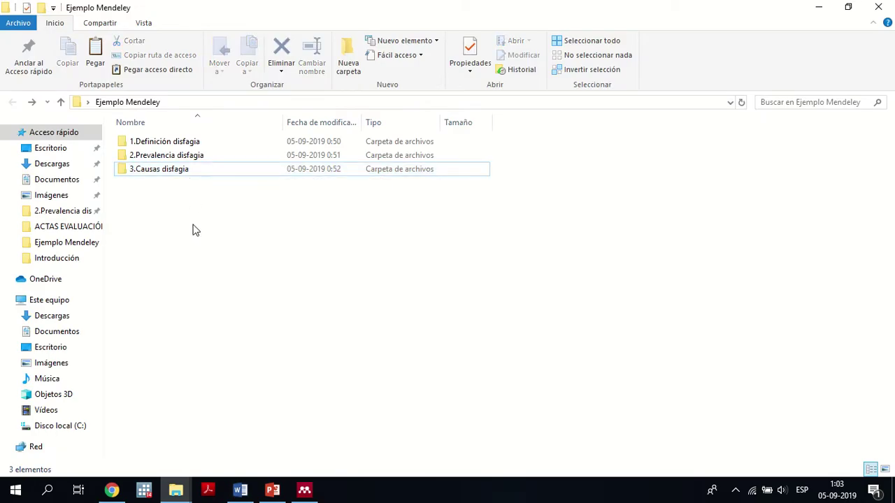
pyautogui.click(164, 143)
pyautogui.click(162, 157)
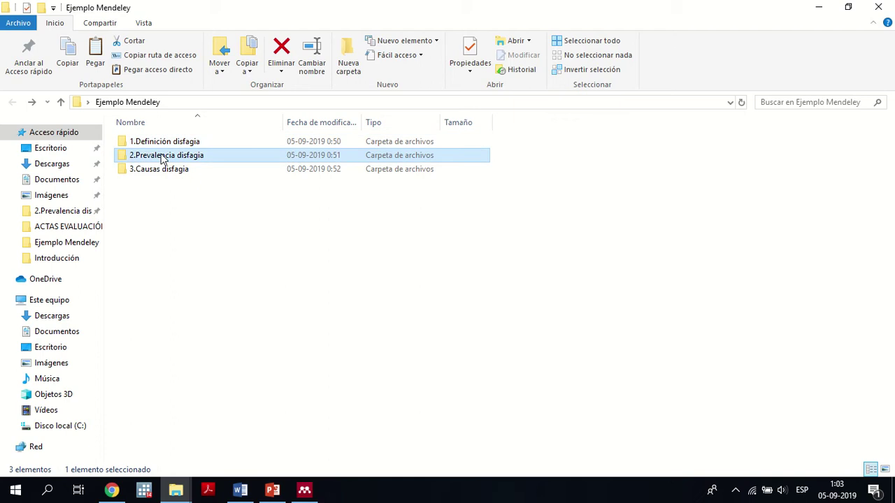
pyautogui.click(160, 169)
pyautogui.click(154, 143)
pyautogui.click(158, 156)
pyautogui.click(155, 172)
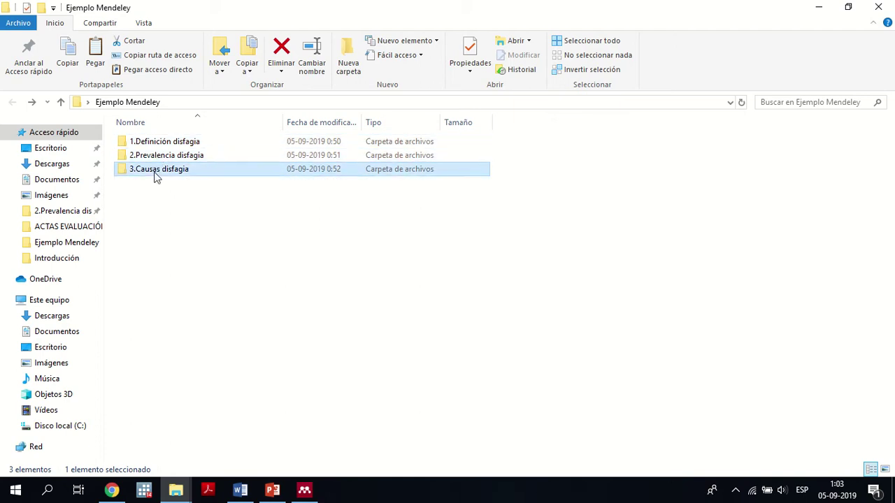
# - Open the 1.Definición disfagia folder and select the Logemann 1998 PDF to check the source for the definition
pyautogui.doubleClick(144, 143)
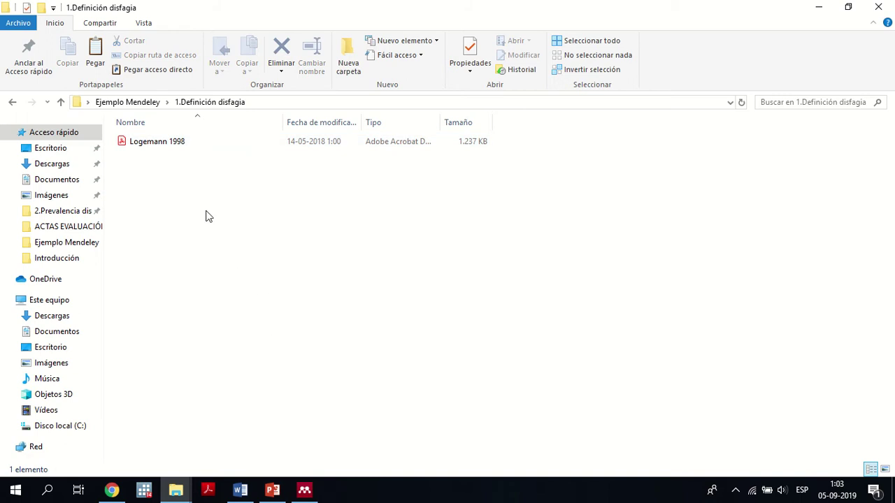
pyautogui.click(160, 145)
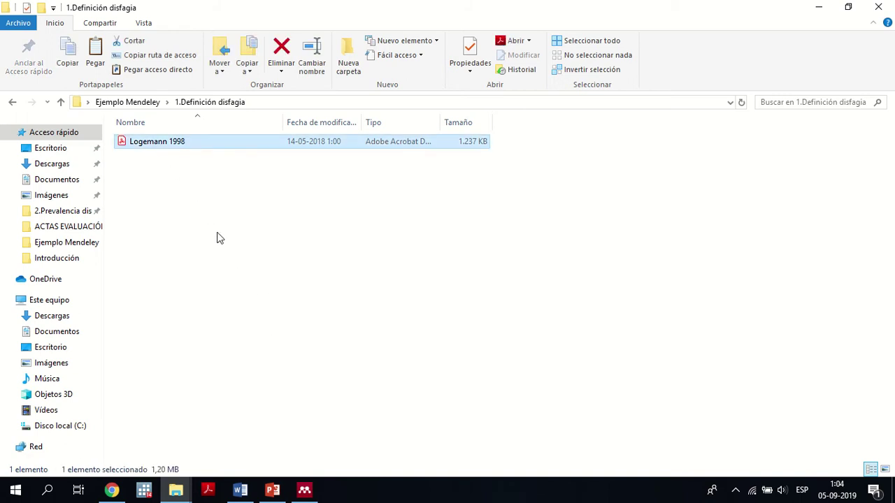
pyautogui.click(157, 194)
pyautogui.click(144, 149)
# - Return to Ejemplo Mendeley, open the 2.Prevalencia disfagia folder and select the turley2009 PDF
pyautogui.click(12, 103)
pyautogui.doubleClick(139, 156)
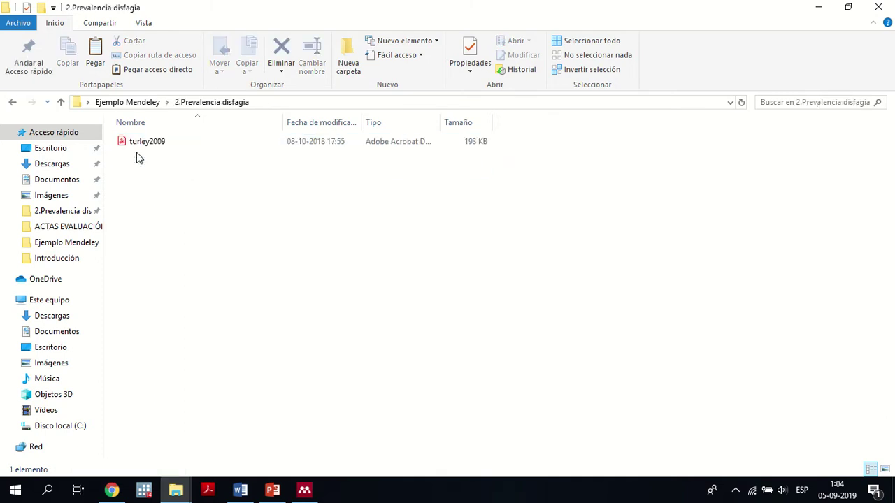
pyautogui.click(141, 147)
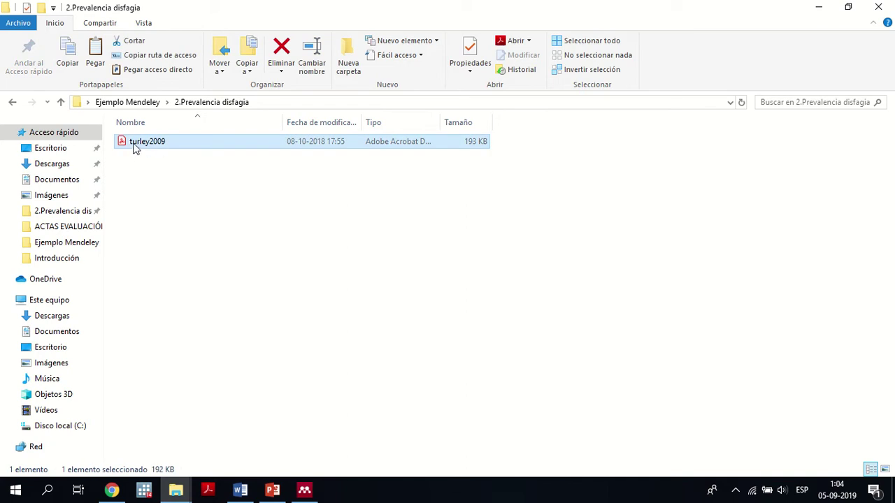
# - Return to Ejemplo Mendeley, open the 3.Causas disfagia folder and look over the brown2011 and Speech Pathology Australia 2012 PDFs
pyautogui.click(12, 102)
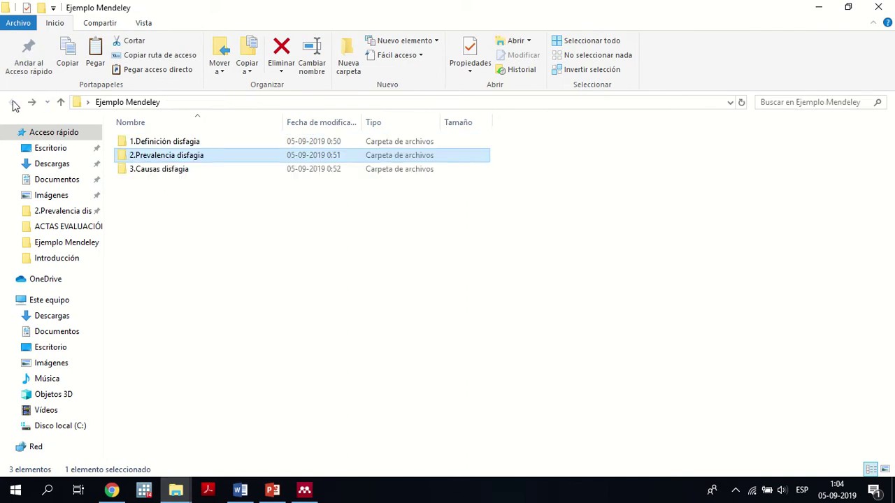
pyautogui.click(140, 172)
pyautogui.doubleClick(140, 173)
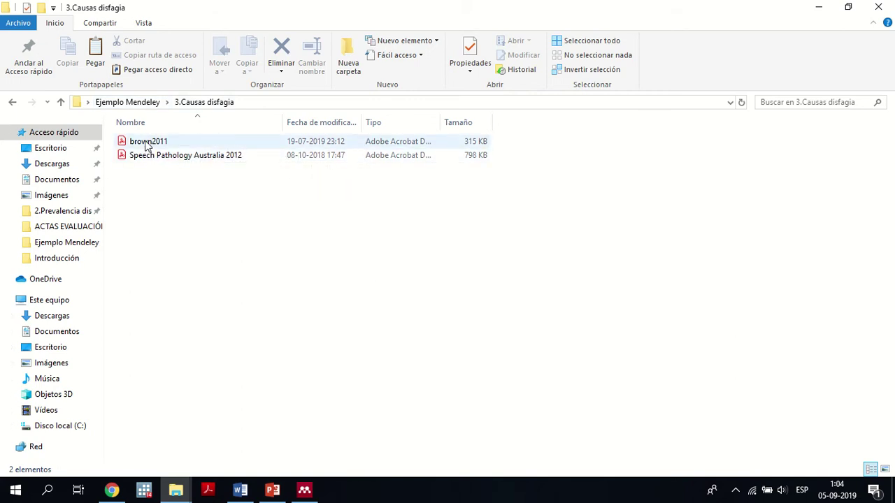
pyautogui.click(149, 142)
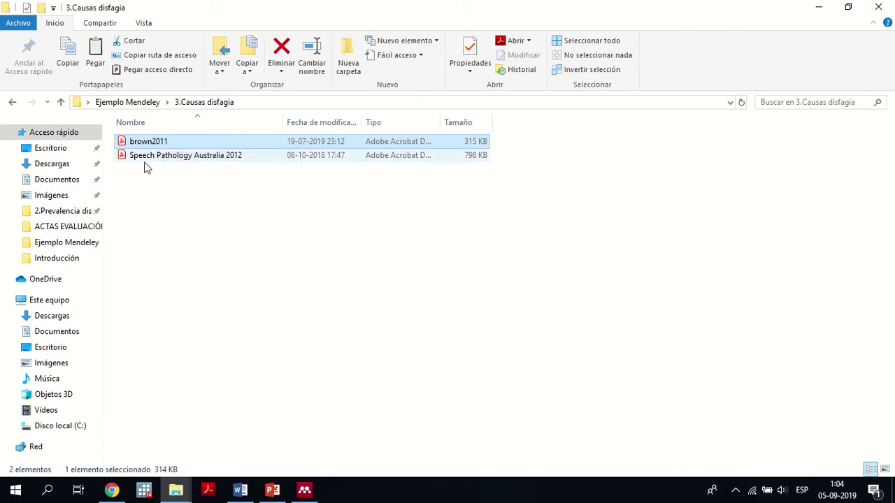
pyautogui.click(144, 160)
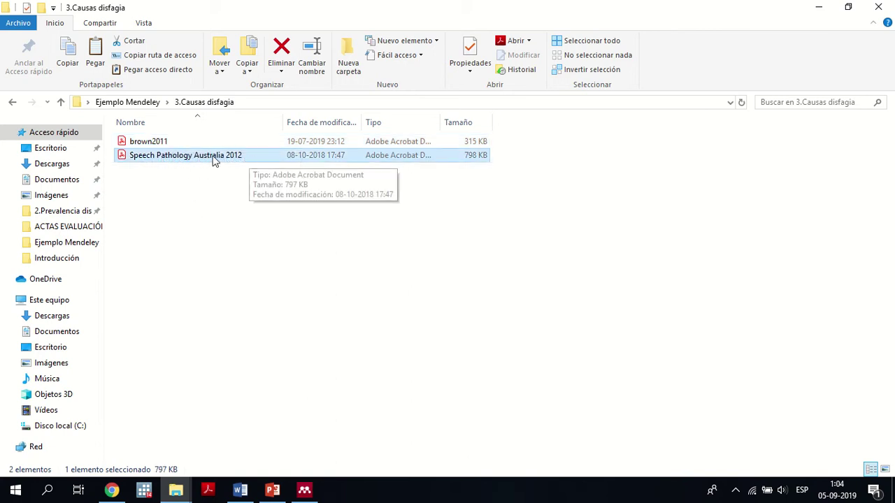
pyautogui.click(179, 203)
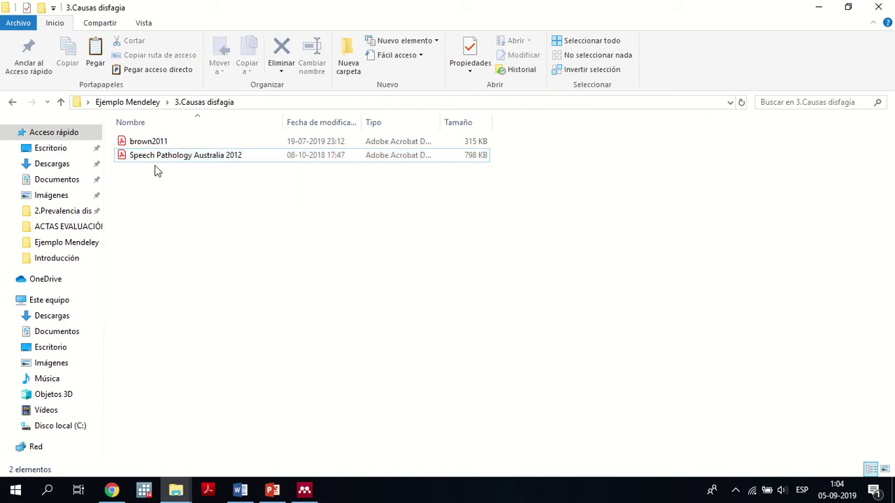
pyautogui.click(154, 162)
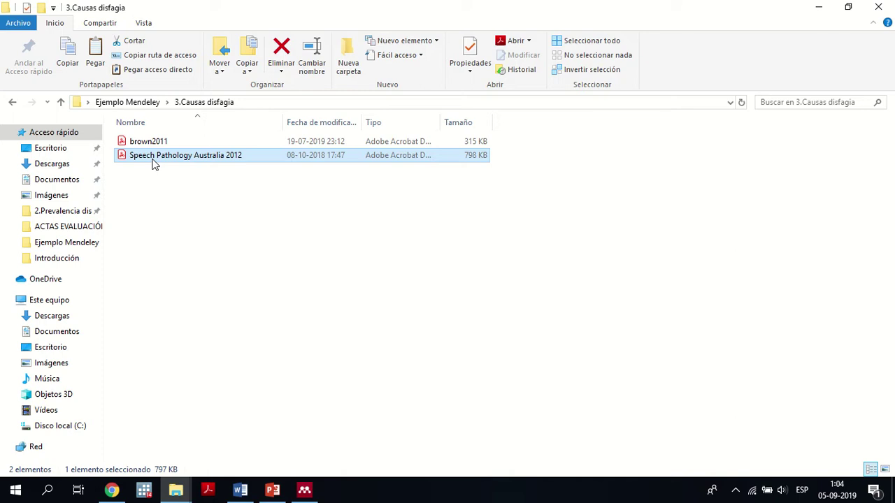
pyautogui.click(171, 212)
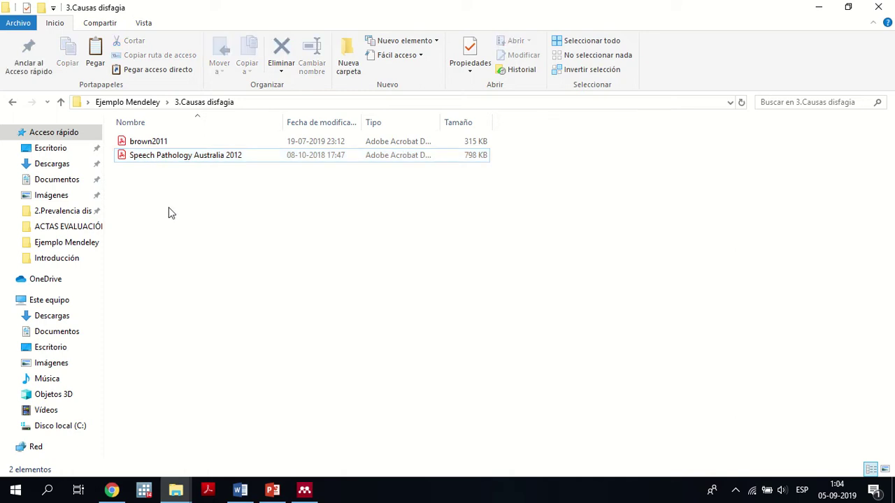
pyautogui.click(159, 157)
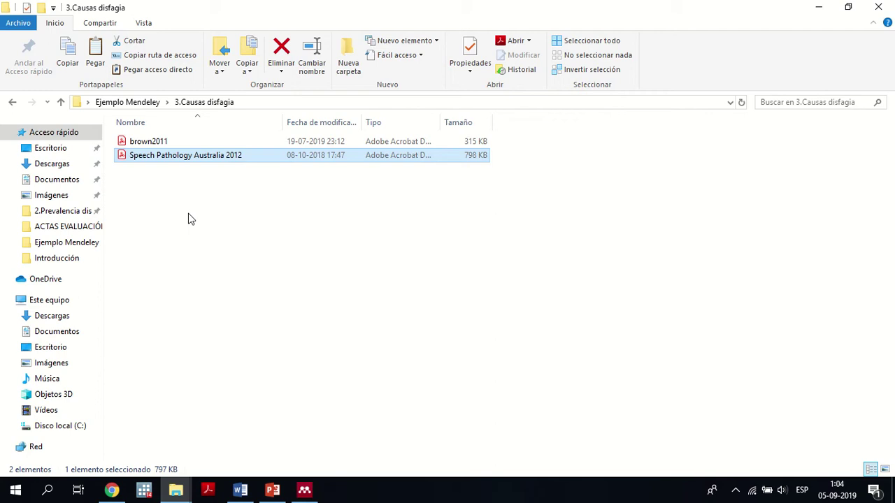
pyautogui.click(221, 242)
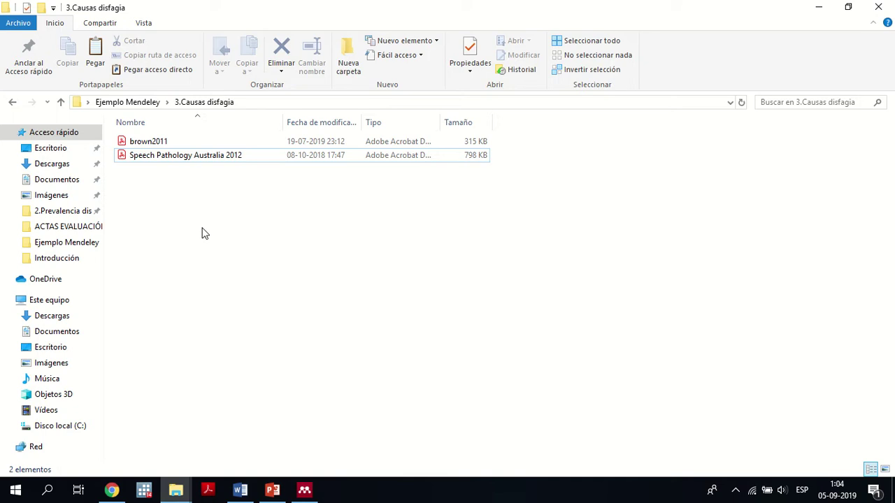
# - Go back to Ejemplo Mendeley and reopen the 1.Definición disfagia folder
pyautogui.click(11, 105)
pyautogui.click(169, 201)
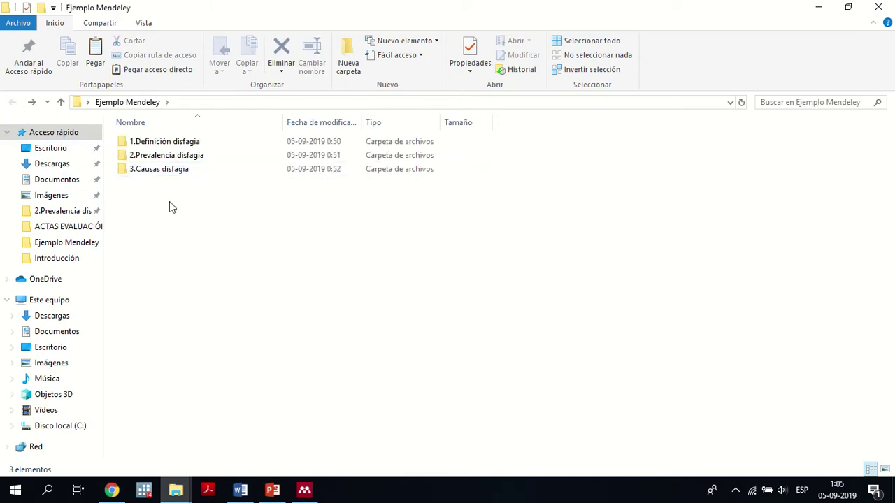
pyautogui.doubleClick(172, 144)
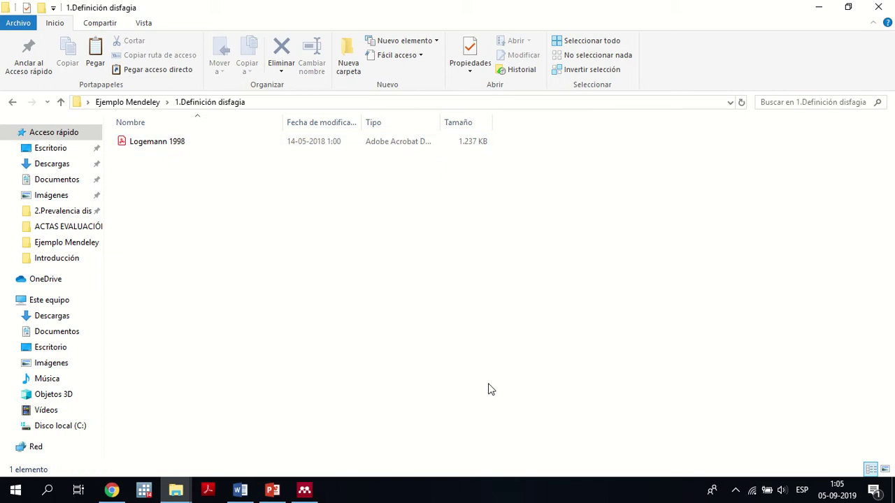
# - Show the desktop and bring the 1.Definición disfagia folder window back to the front
pyautogui.click(819, 12)
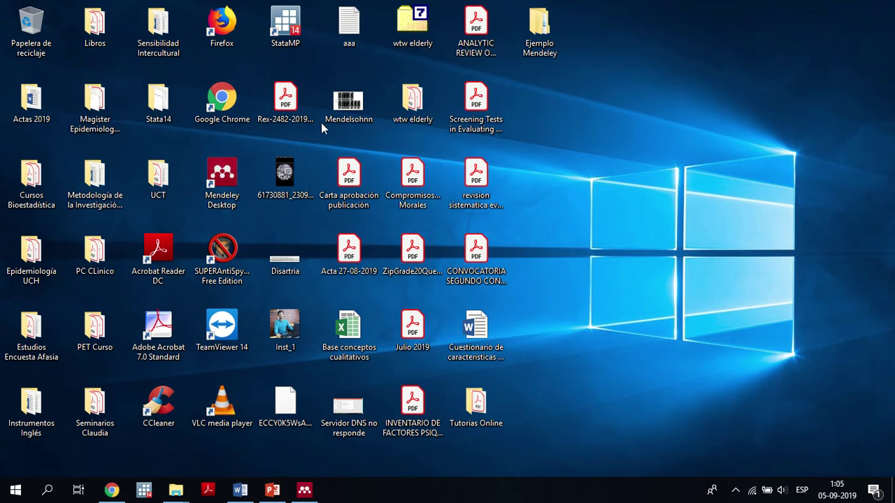
pyautogui.click(285, 112)
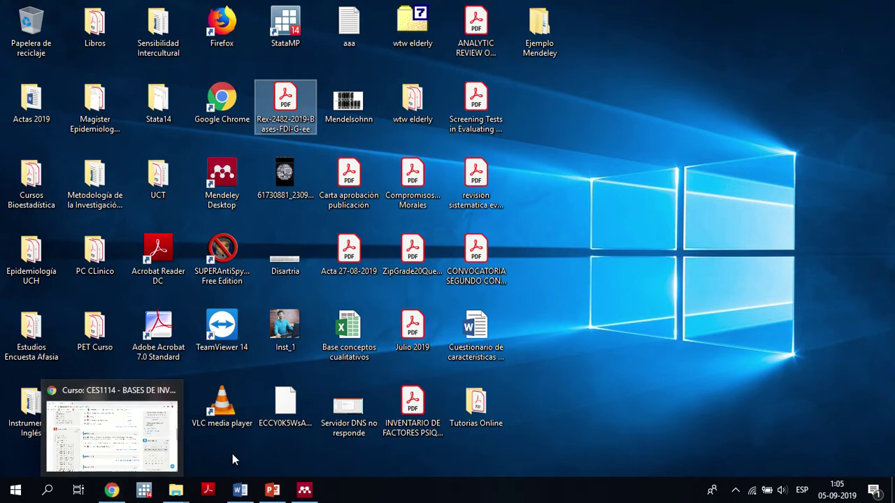
pyautogui.moveTo(182, 498)
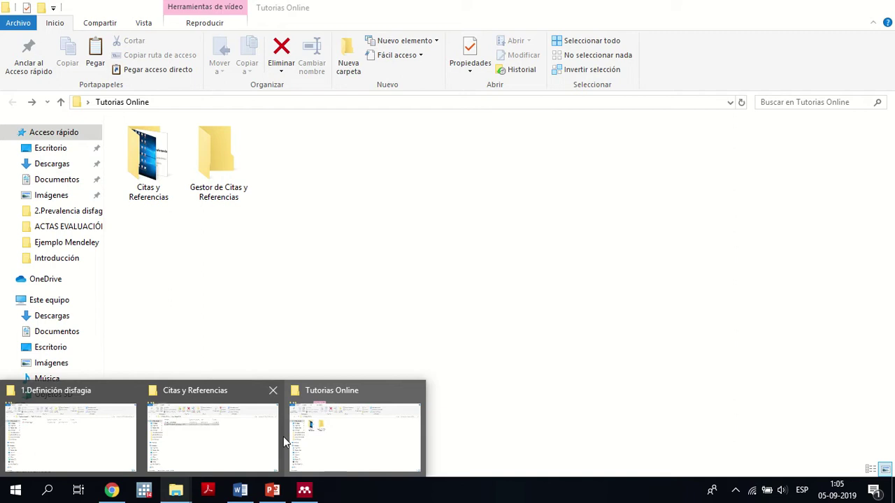
pyautogui.moveTo(253, 441)
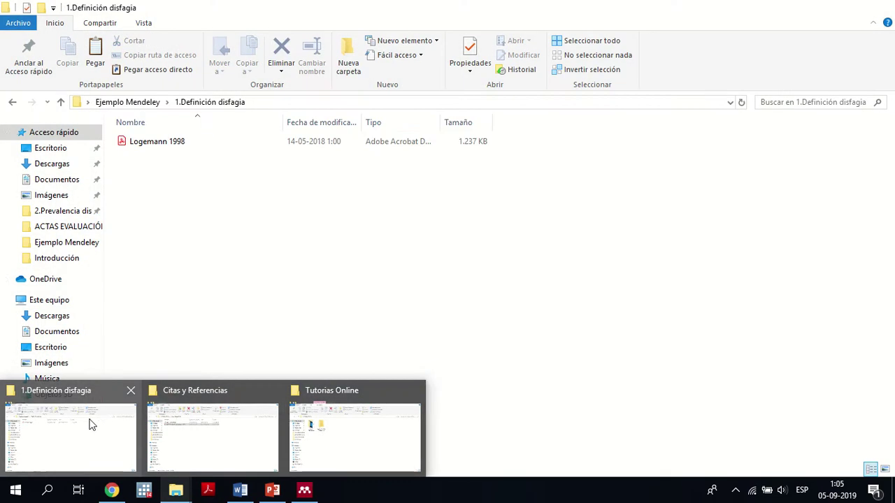
pyautogui.click(90, 424)
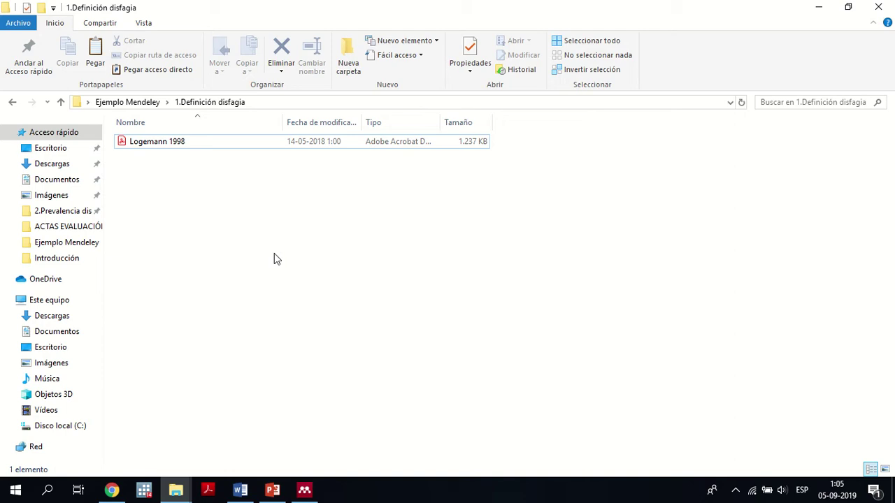
# - Look over the Ejemplo Mendeley subfolders and the contents of 1.Definición disfagia, ending in the Ejemplo Mendeley folder
pyautogui.click(11, 102)
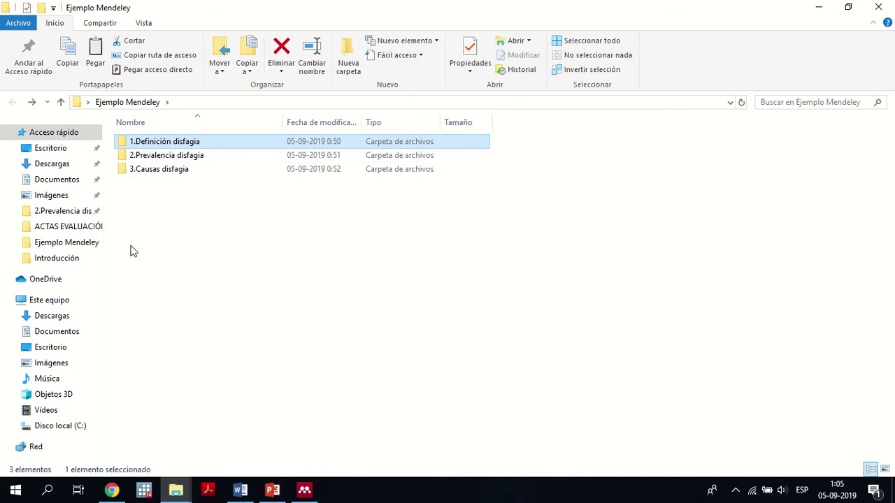
pyautogui.doubleClick(160, 145)
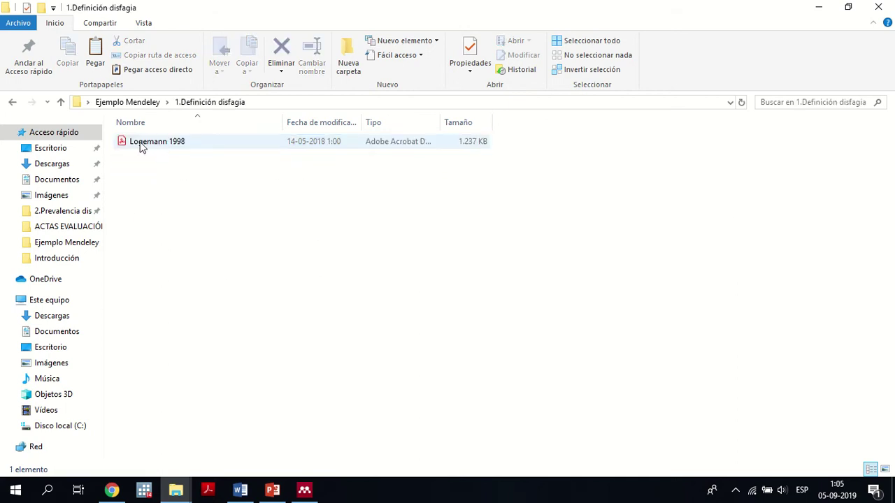
pyautogui.click(13, 102)
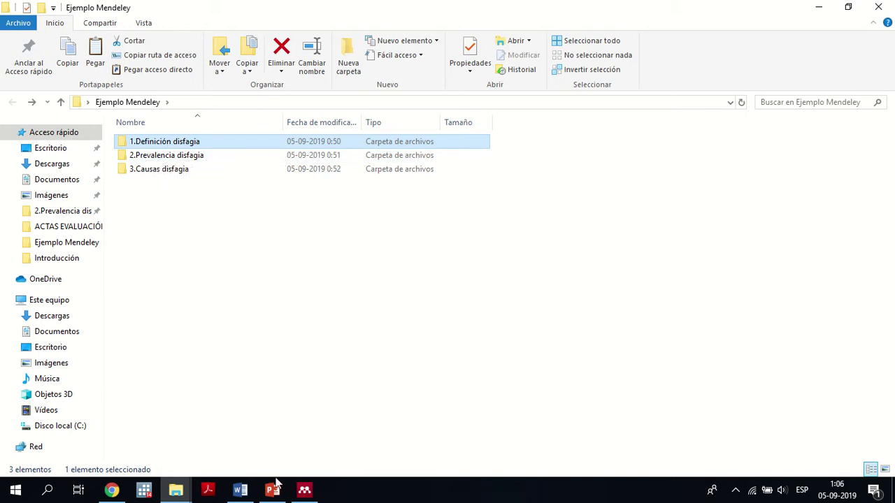
# - Switch to Word, examine the red citation placeholders in the introduction and place the cursor inside the empty parentheses after "estómago"
pyautogui.click(240, 491)
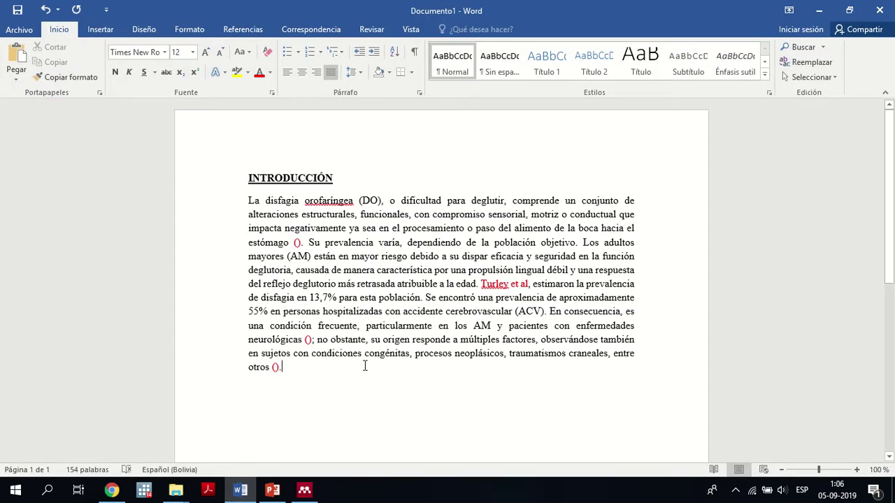
pyautogui.moveTo(330, 369); pyautogui.dragTo(321, 338)
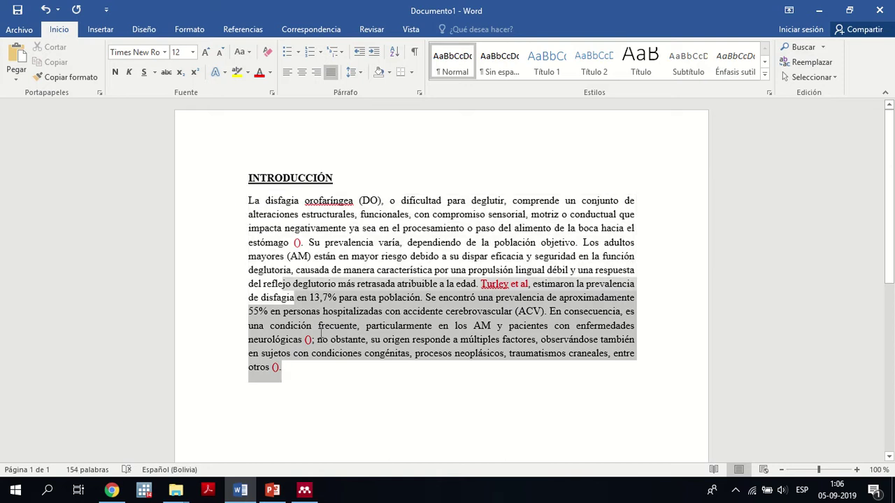
pyautogui.click(380, 389)
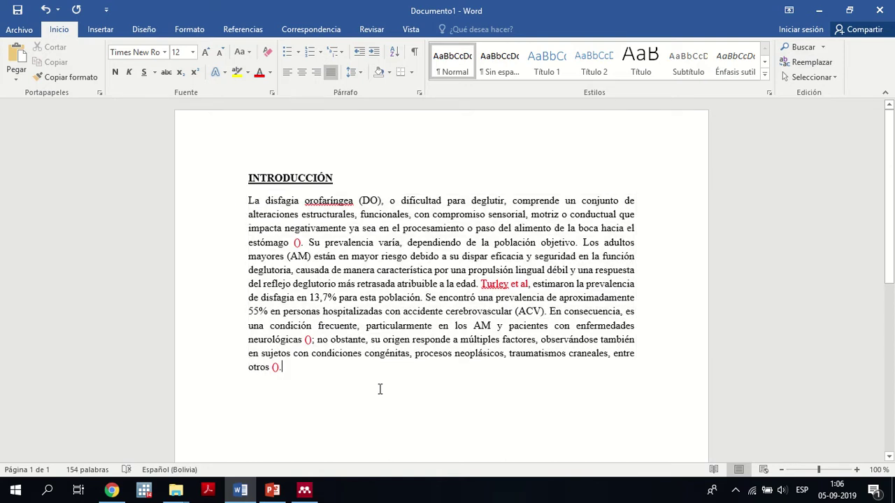
pyautogui.click(292, 242)
pyautogui.hotkey('shift', 'Right')
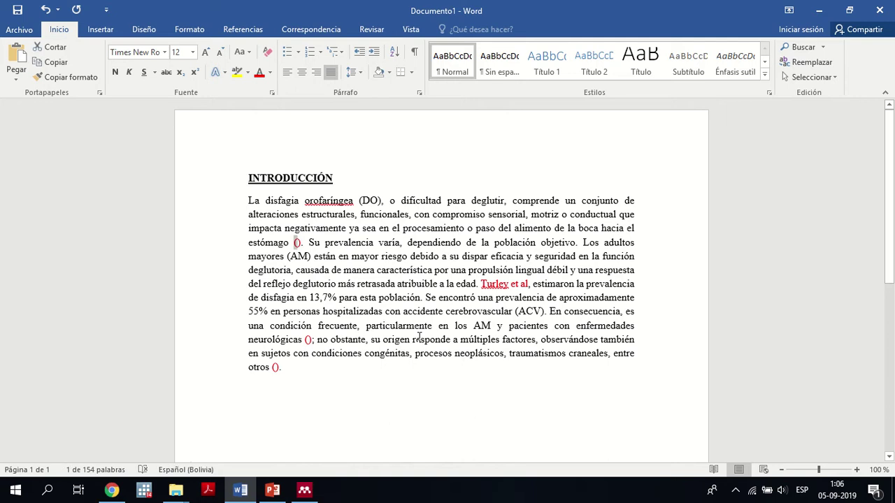
pyautogui.moveTo(482, 284); pyautogui.dragTo(523, 281)
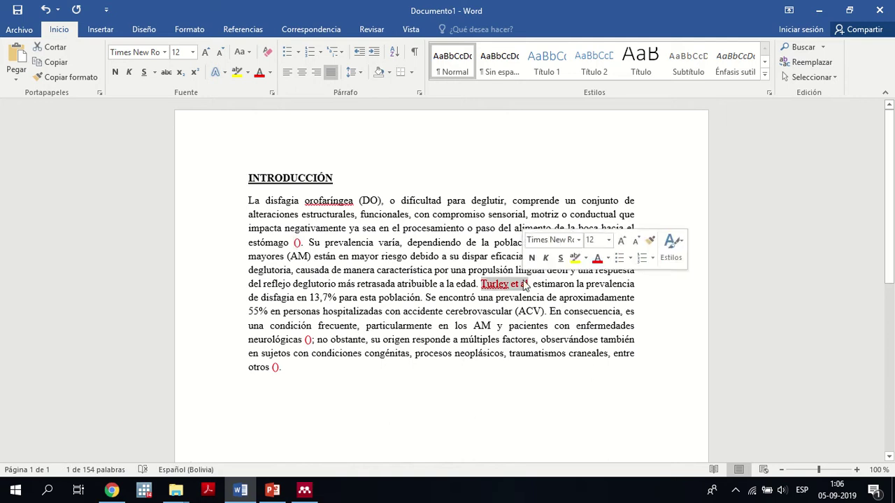
pyautogui.click(310, 351)
pyautogui.click(281, 371)
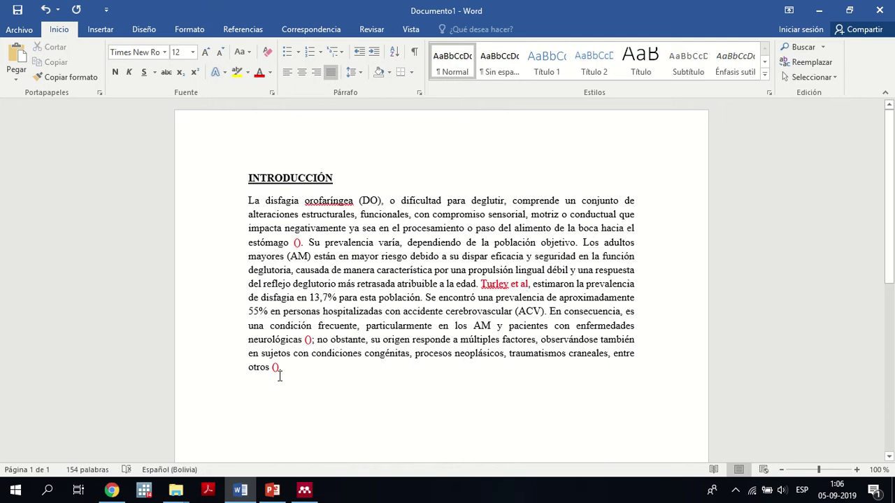
pyautogui.moveTo(304, 242)
pyautogui.mouseDown()
pyautogui.moveTo(245, 198)
pyautogui.moveTo(293, 243)
pyautogui.mouseUp()
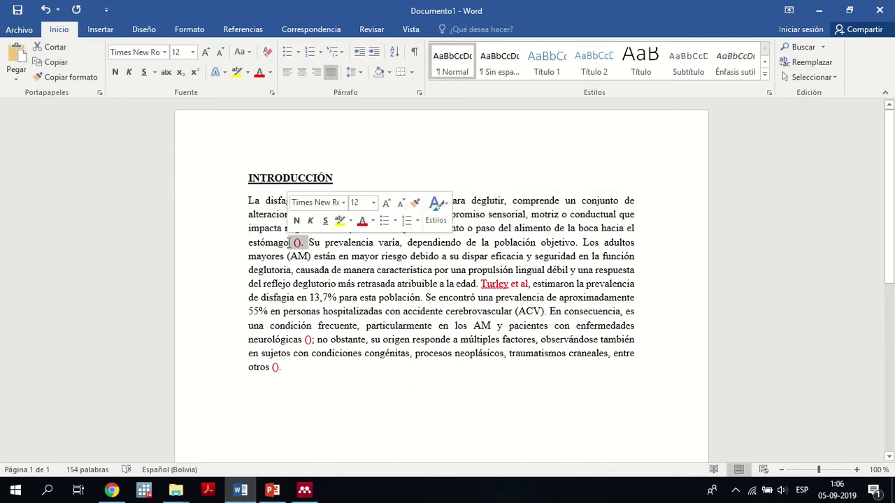
pyautogui.click(297, 242)
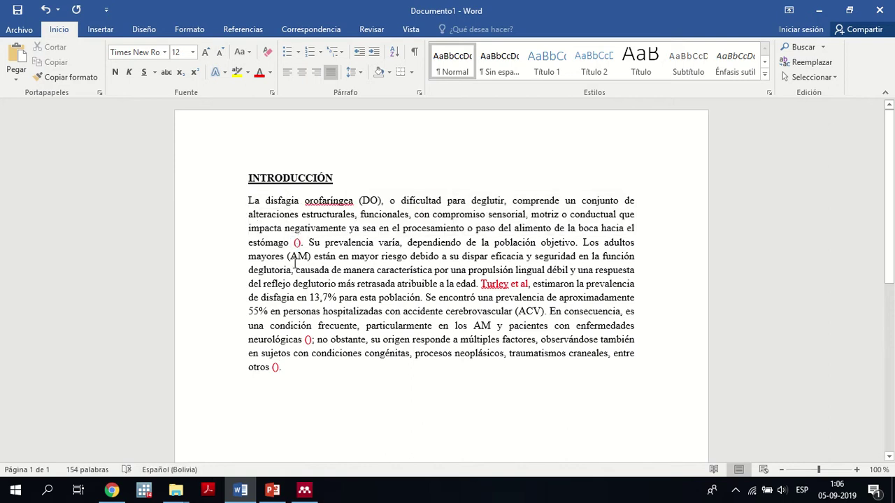
# - Close the Citas y Referencias and Tutorias Online File Explorer windows and bring Ejemplo Mendeley to the front
pyautogui.moveTo(175, 490)
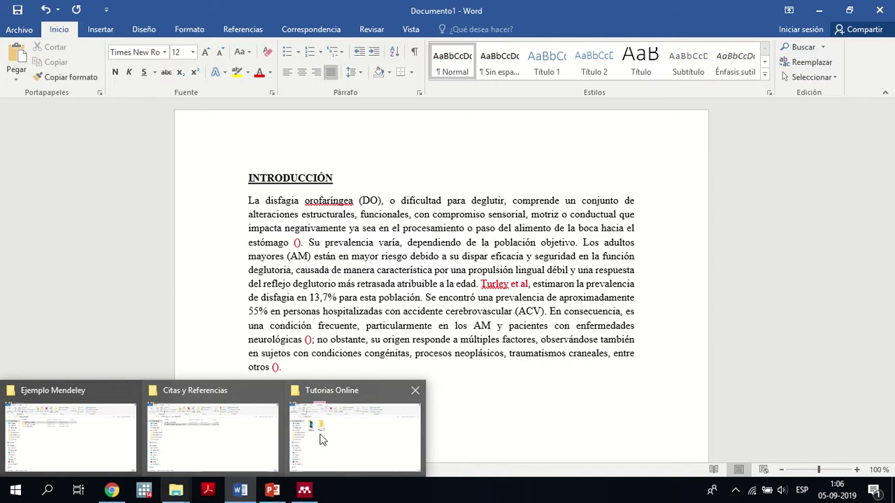
pyautogui.moveTo(324, 439)
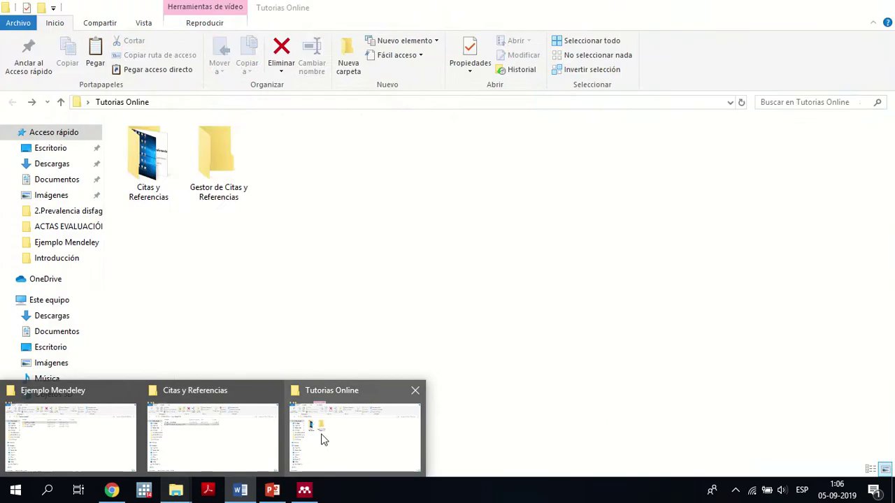
pyautogui.click(84, 420)
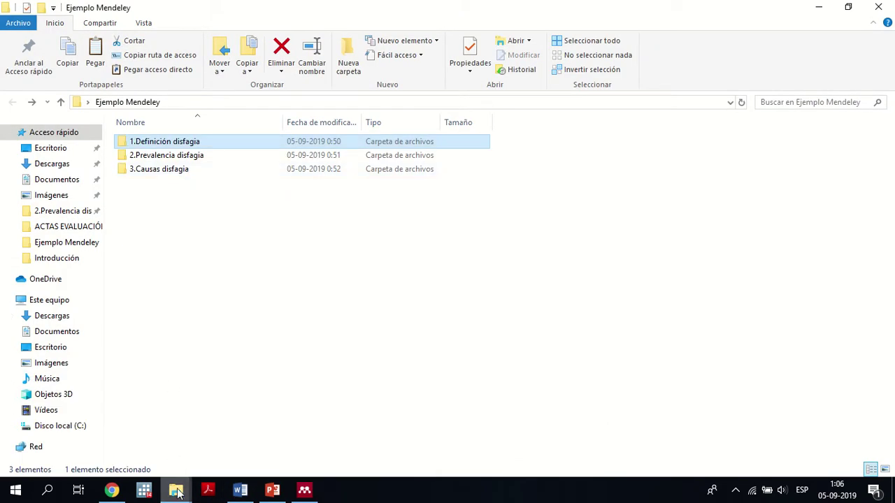
pyautogui.moveTo(176, 490)
pyautogui.click(272, 390)
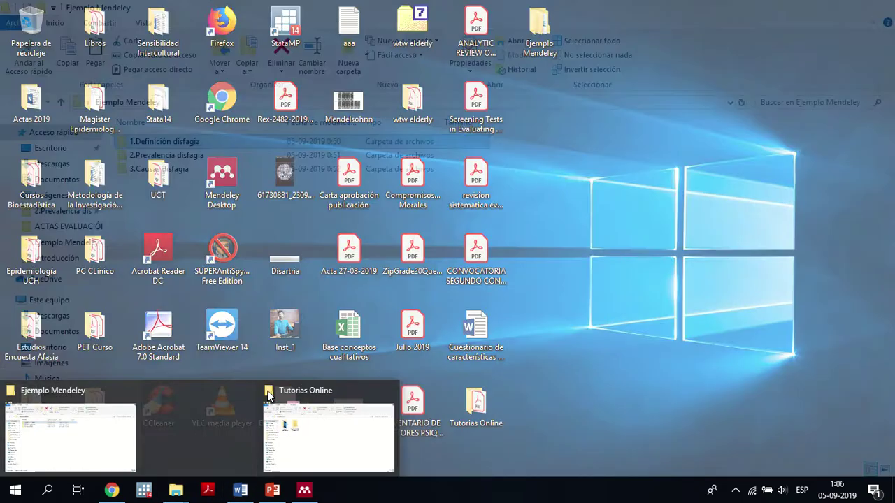
pyautogui.moveTo(274, 397)
pyautogui.click(307, 390)
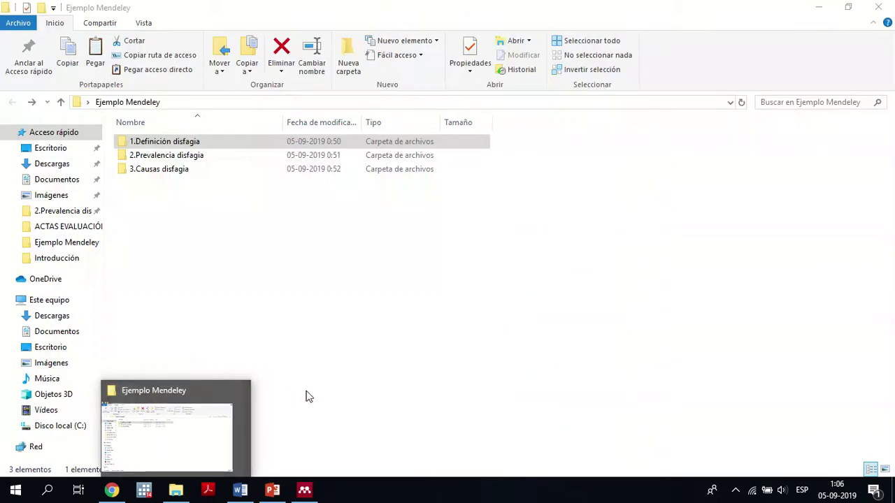
pyautogui.click(179, 425)
# - Open the 1.Definición disfagia folder, select the Logemann 1998 PDF and switch back to the Word introduction
pyautogui.doubleClick(155, 144)
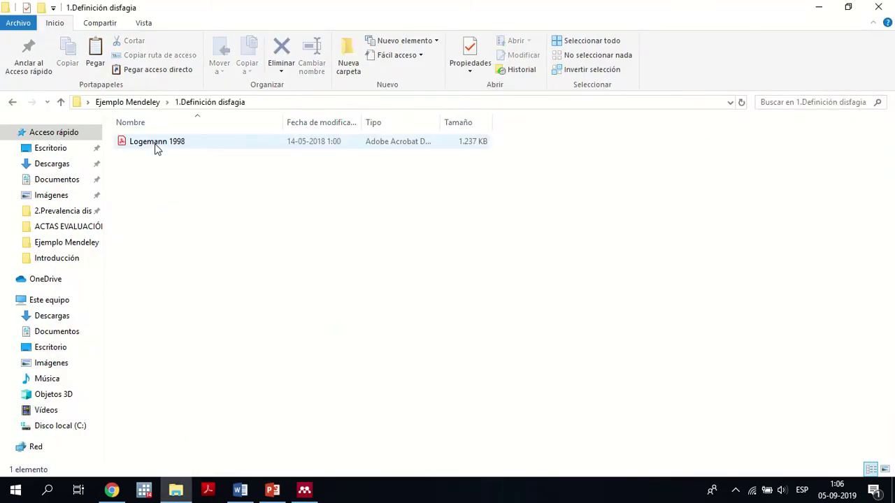
pyautogui.click(144, 152)
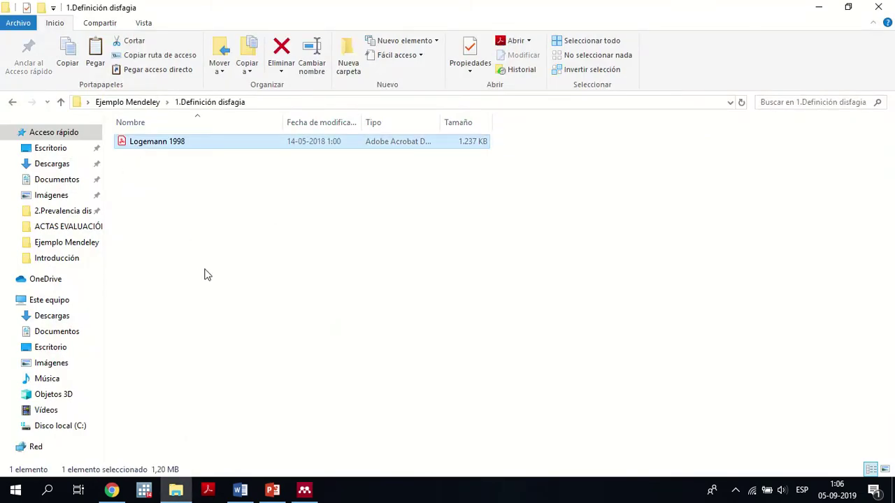
pyautogui.click(241, 492)
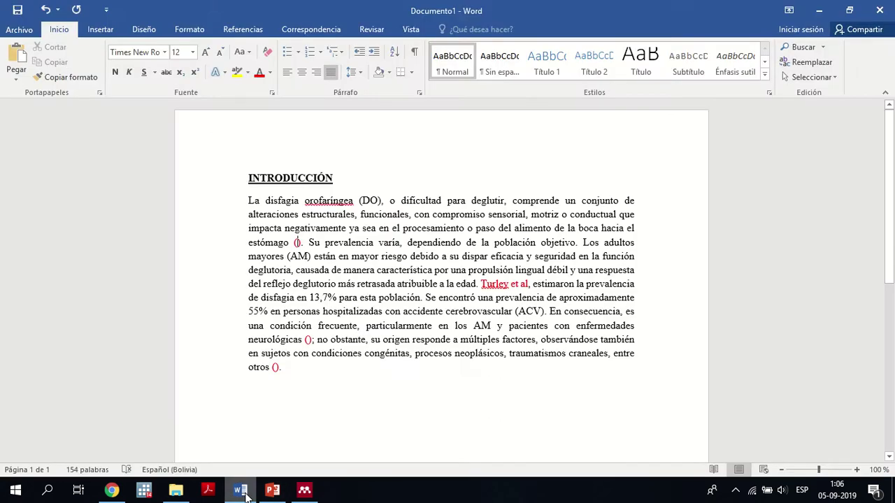
# - Fill the parentheses after "estómago" with the citation placeholder "Logemann 1998"
pyautogui.write('Logeman')
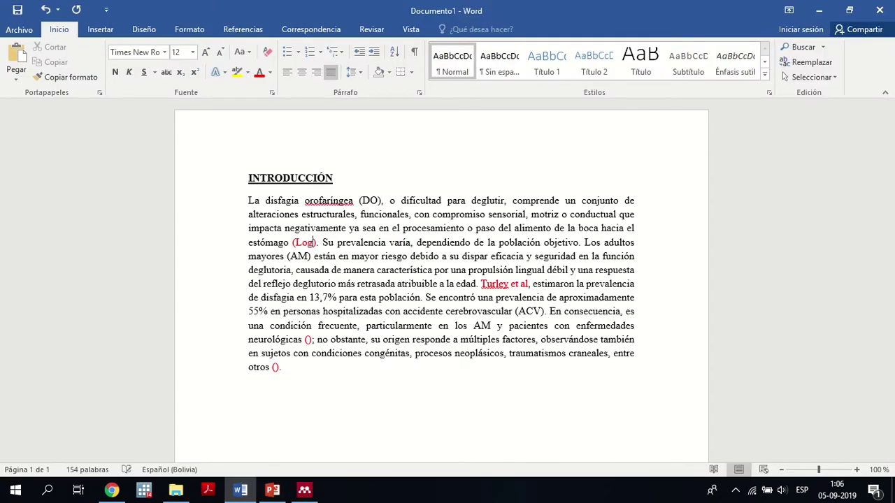
pyautogui.write('n 1998')
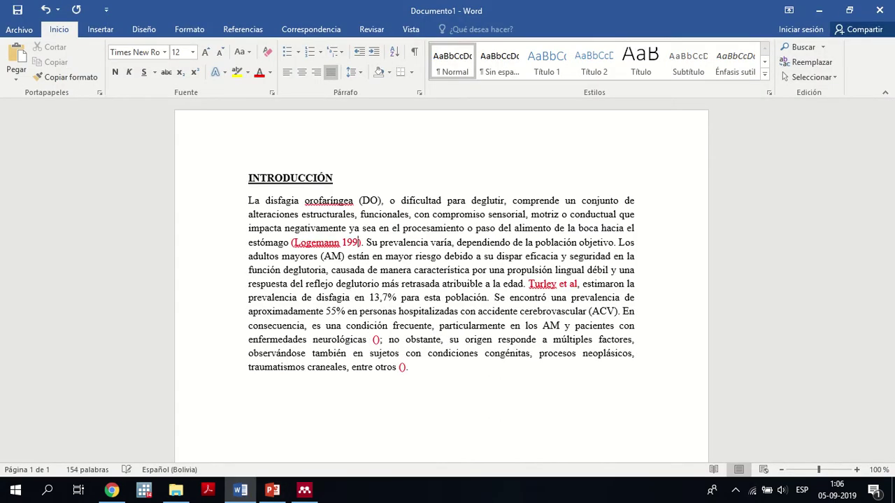
pyautogui.click(370, 255)
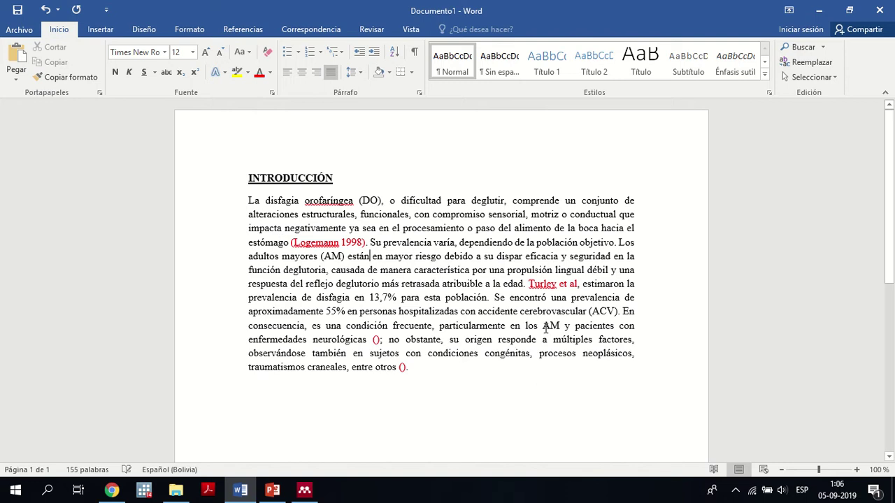
# - Switch to File Explorer, check the article in the 2.Prevalencia disfagia folder and return to the Word introduction
pyautogui.click(175, 490)
pyautogui.hotkey('alt', 'Up')
pyautogui.press('Down')
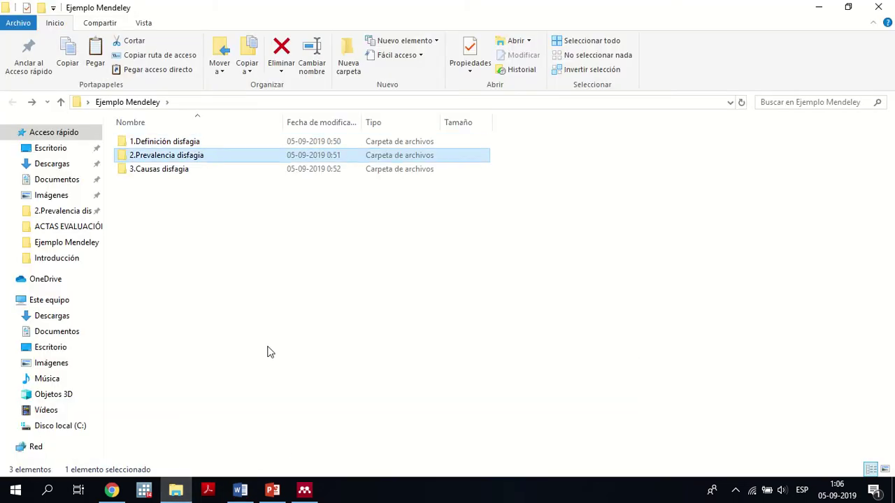
pyautogui.press('Return')
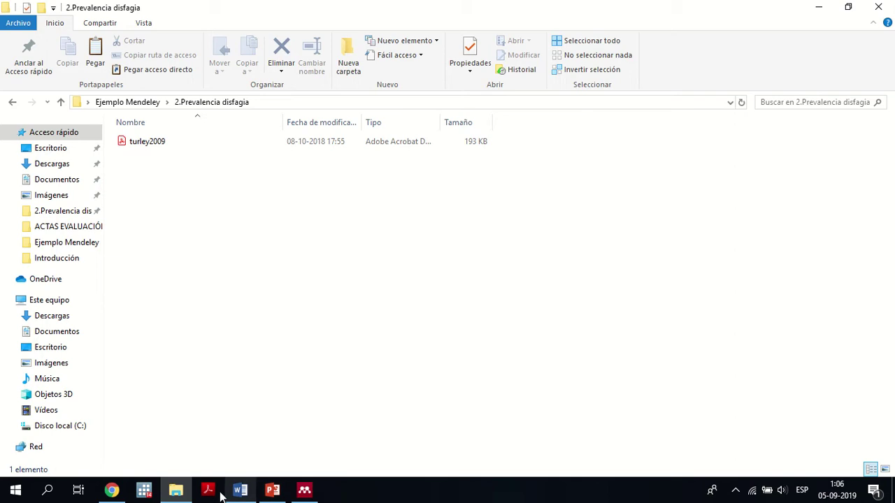
pyautogui.click(253, 493)
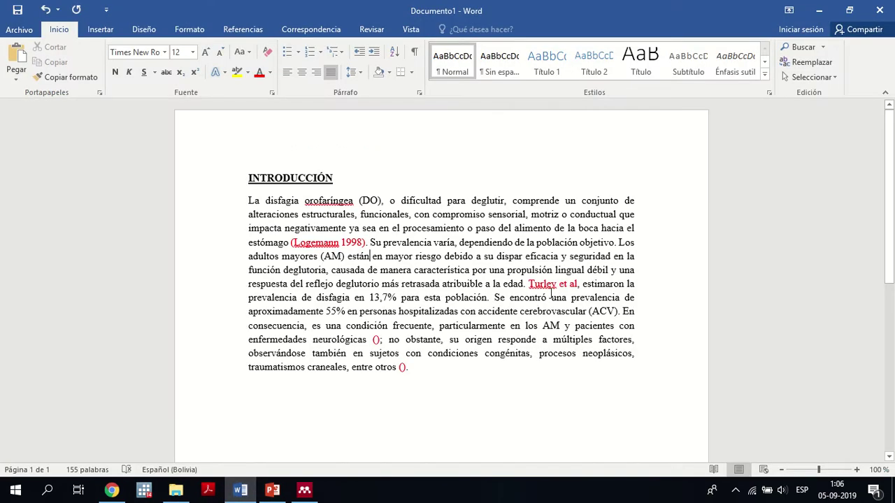
# - Replace the red "Turley et al" placeholder in the prevalence sentence with "Turley2009", keeping the comma after it
pyautogui.press('BackSpace')
pyautogui.hotkey('shift', 'Left')
pyautogui.hotkey('shift', 'Left')
pyautogui.hotkey('shift', 'Left')
pyautogui.hotkey('shift', 'Left')
pyautogui.hotkey('shift', 'Left')
pyautogui.hotkey('shift', 'Left')
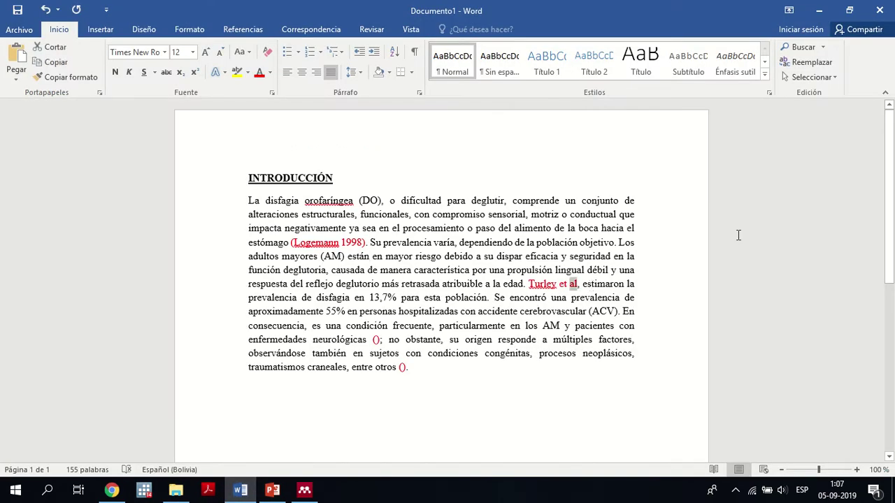
pyautogui.press('BackSpace')
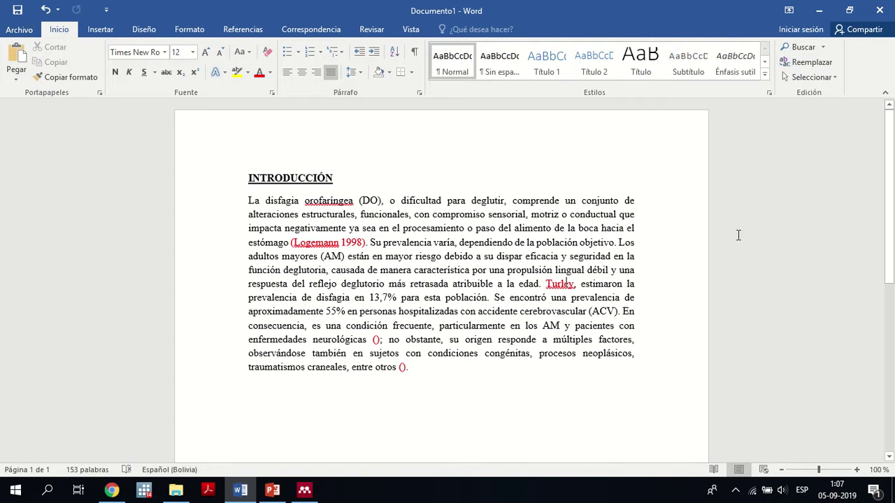
pyautogui.press('Right')
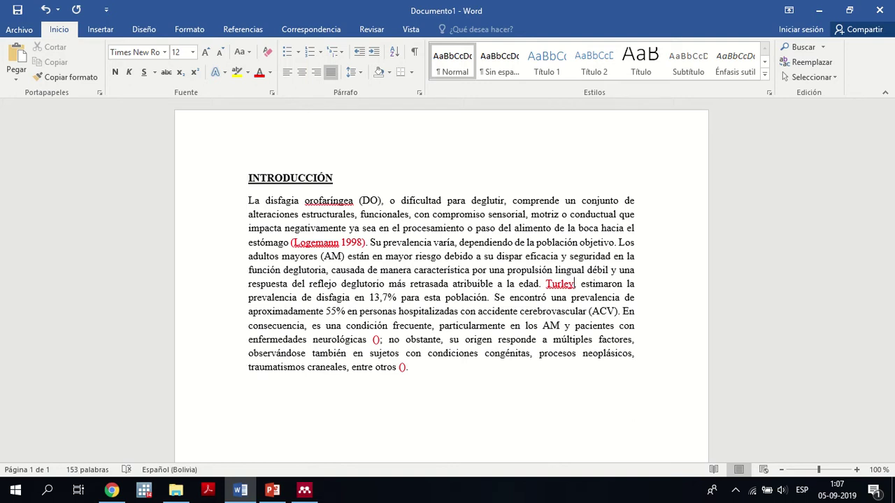
pyautogui.write('2009,')
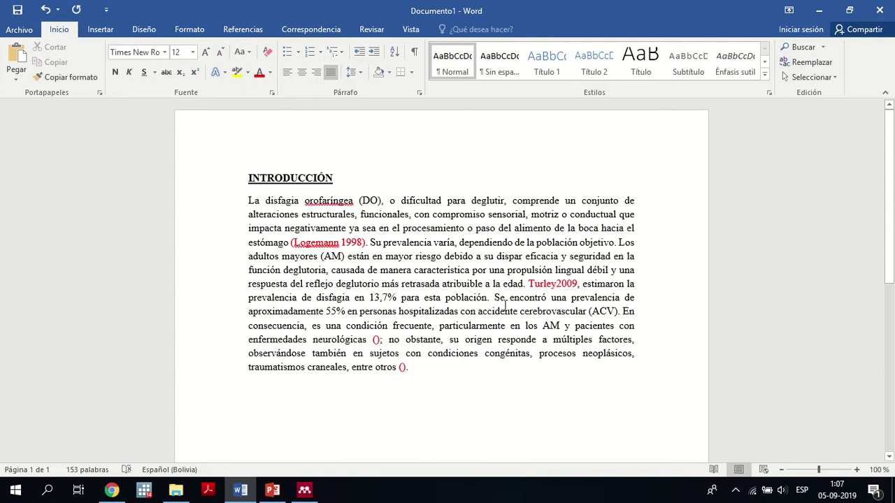
pyautogui.click(545, 312)
pyautogui.moveTo(533, 273); pyautogui.dragTo(563, 284)
pyautogui.click(417, 324)
# - Switch to File Explorer, check the articles in the 3.Causas disfagia folder and go back to the Word document
pyautogui.click(176, 490)
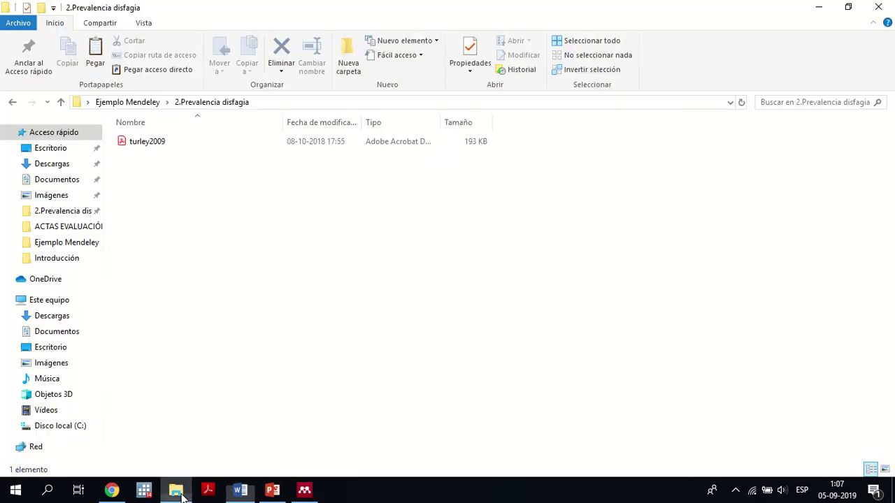
pyautogui.hotkey('alt', 'Up')
pyautogui.press('Down')
pyautogui.press('Return')
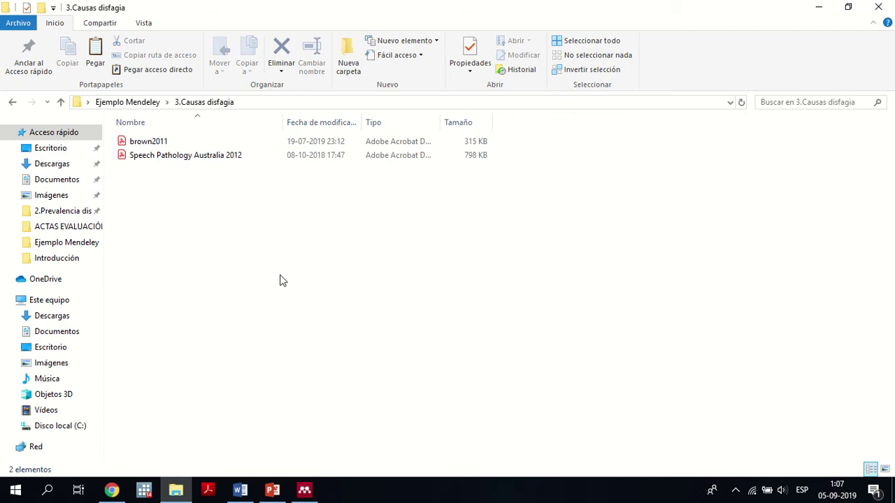
pyautogui.moveTo(240, 490)
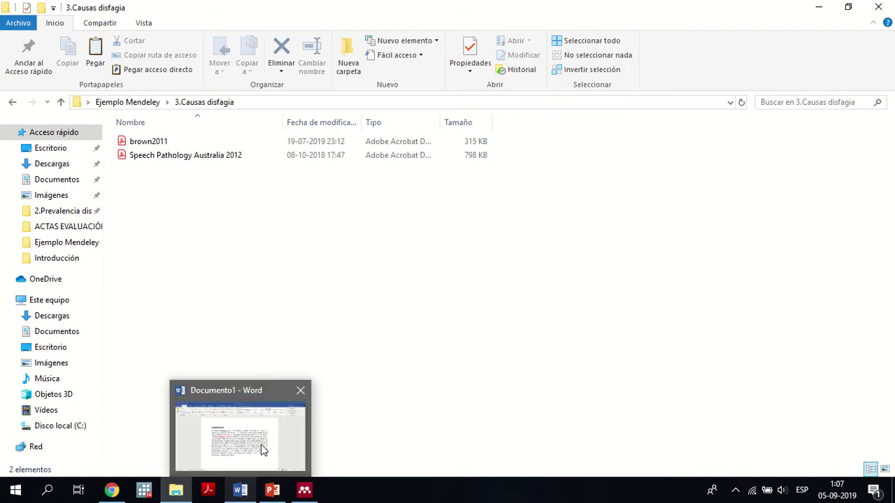
pyautogui.click(268, 444)
# - Fill the parentheses after "neurológicas" with "Brown 2011" and those after "entre otros" with "Speech Pathology 2012"
pyautogui.click(376, 340)
pyautogui.write('brown); no obstante, su origen responde a múltiples factores,')
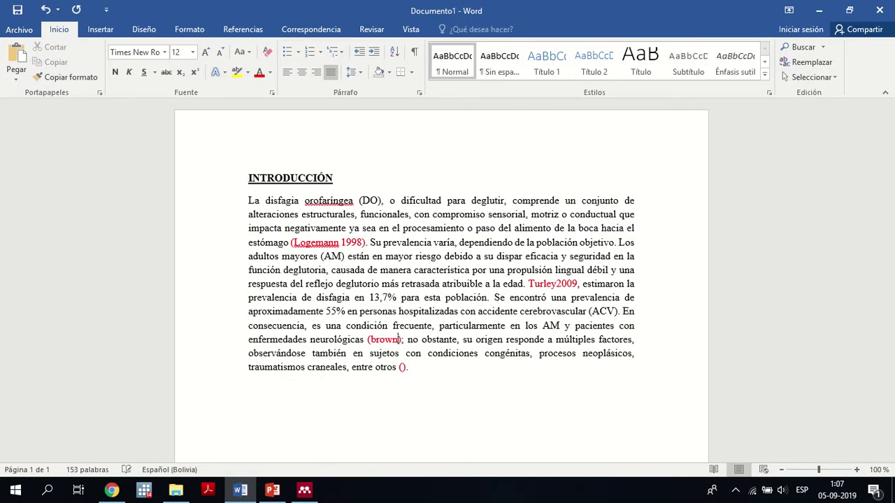
pyautogui.hotkey('shift', 'F3')
pyautogui.write('2000')
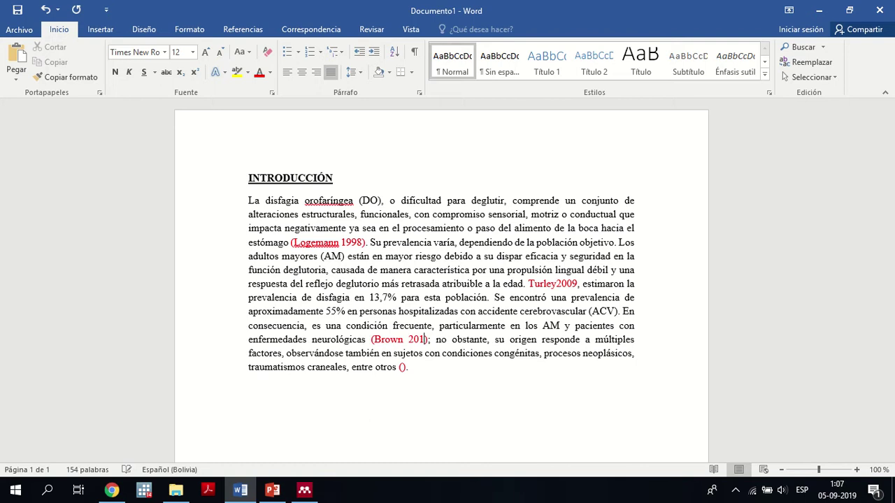
pyautogui.write('1Spe')
pyautogui.press('BackSpace')
pyautogui.press('BackSpace')
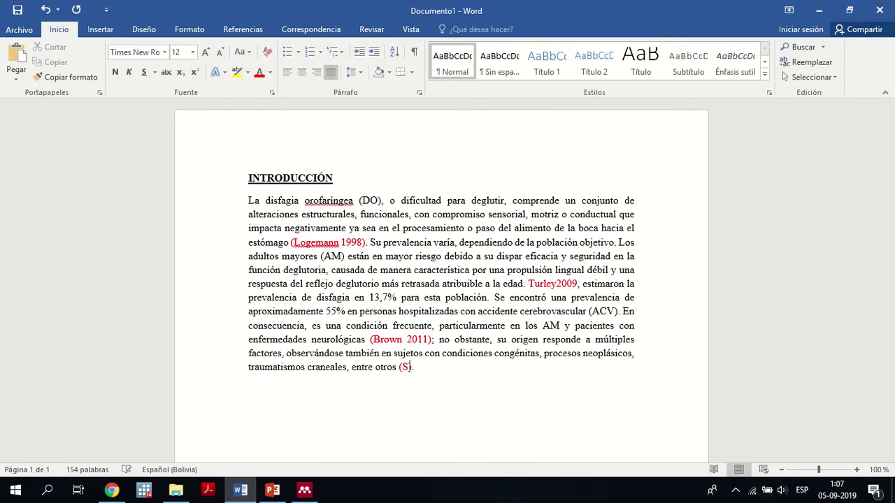
pyautogui.write('peech Pathology ')
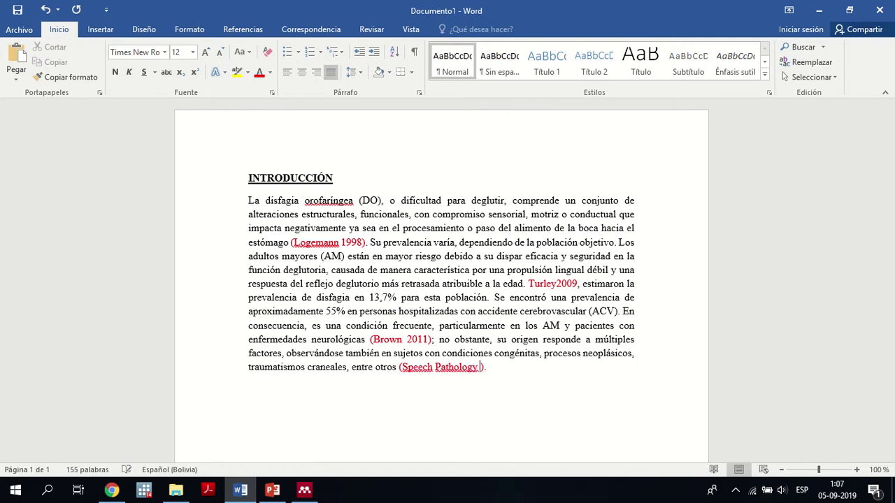
pyautogui.write('2012')
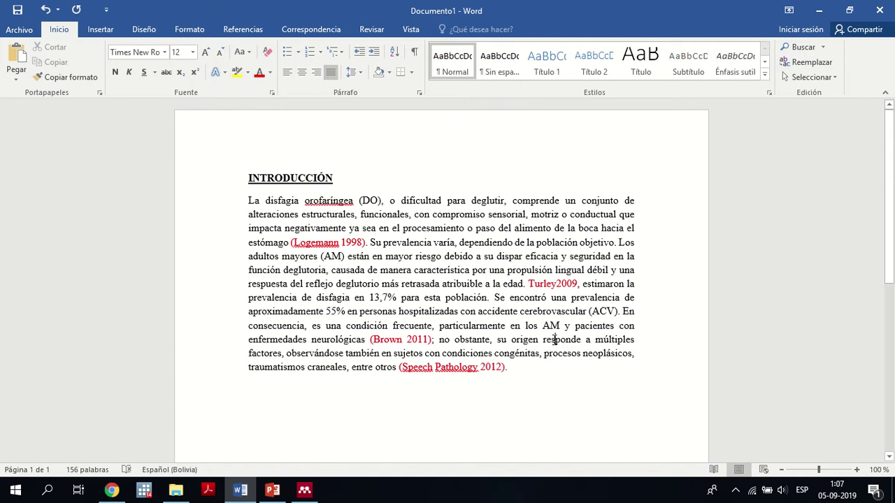
# - Review the red citation placeholders in the introduction, highlighting the Logemann and Turley ones in turn
pyautogui.click(556, 340)
pyautogui.moveTo(533, 380); pyautogui.dragTo(462, 323)
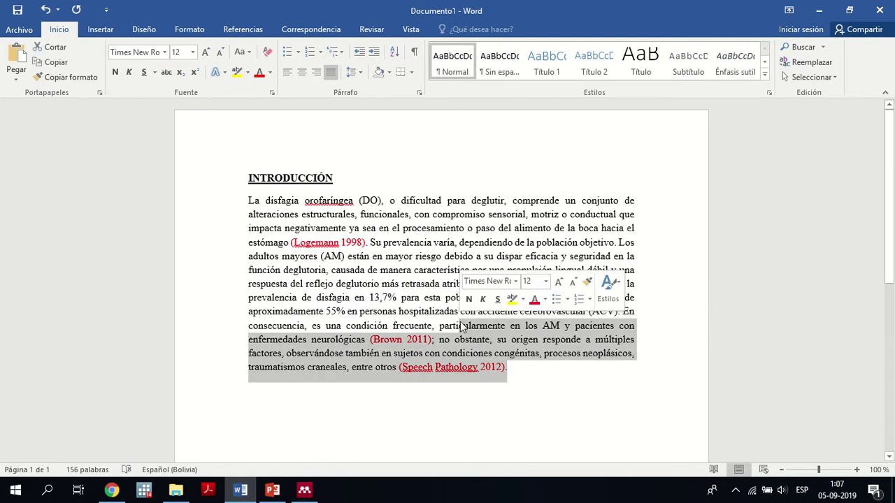
pyautogui.click(385, 256)
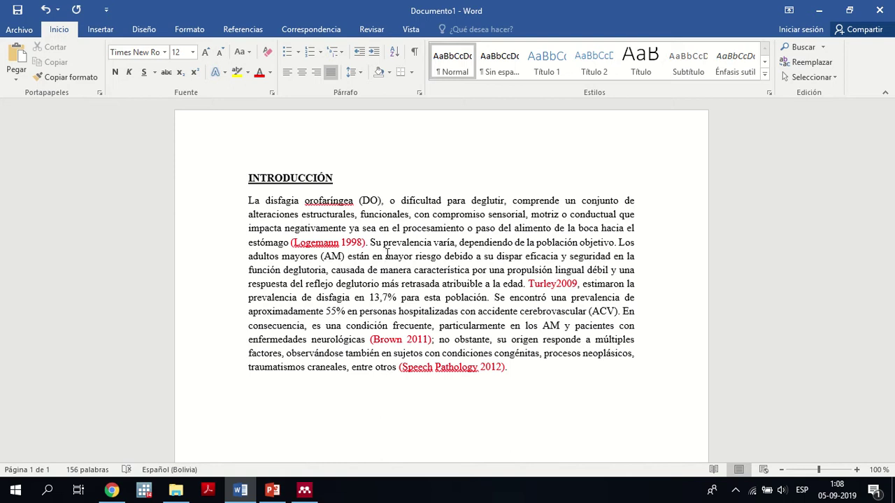
pyautogui.moveTo(292, 242); pyautogui.dragTo(368, 245)
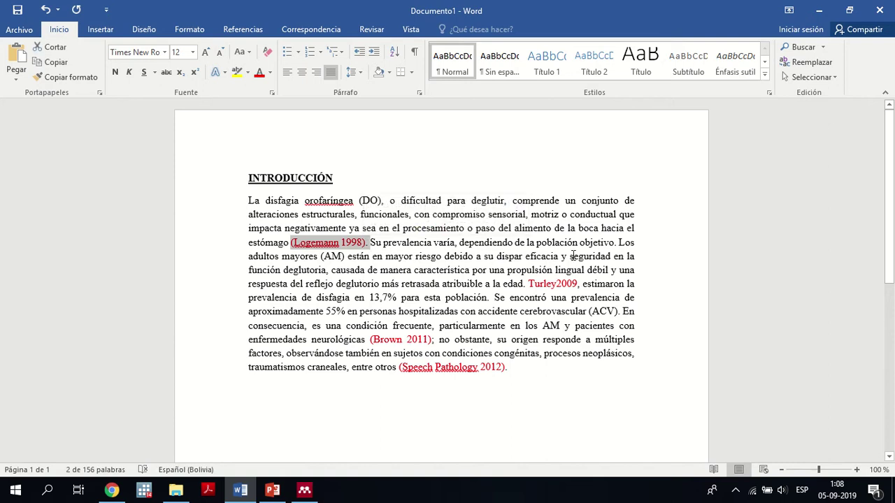
pyautogui.click(550, 295)
pyautogui.moveTo(530, 284); pyautogui.dragTo(575, 288)
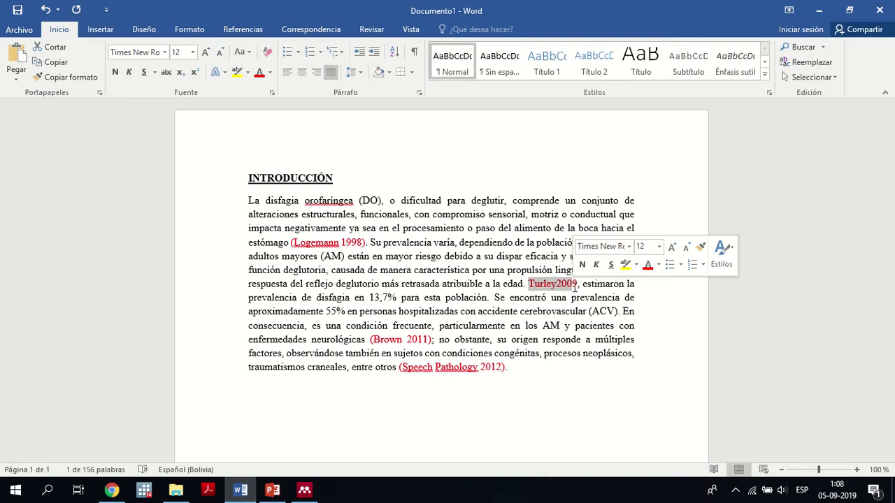
pyautogui.click(380, 430)
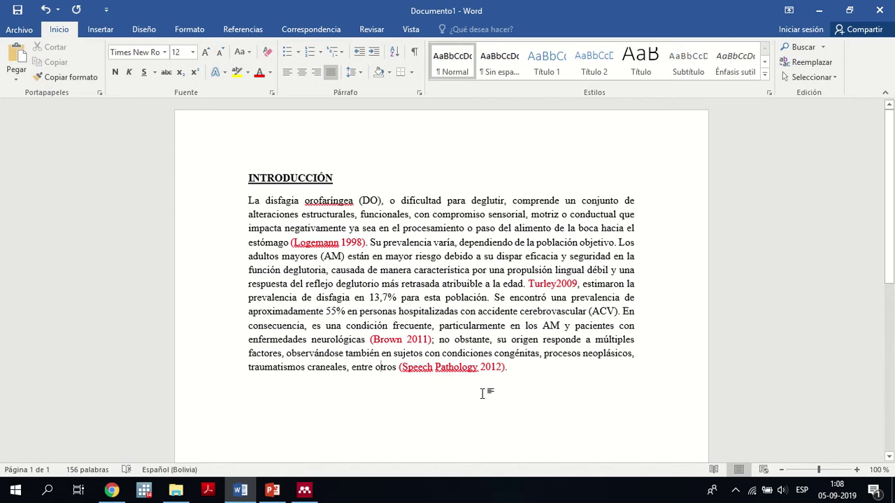
# - Highlight the text from "estómago" to the final citation and display Word's Mendeley Cite-O-Matic reference tools
pyautogui.moveTo(304, 492)
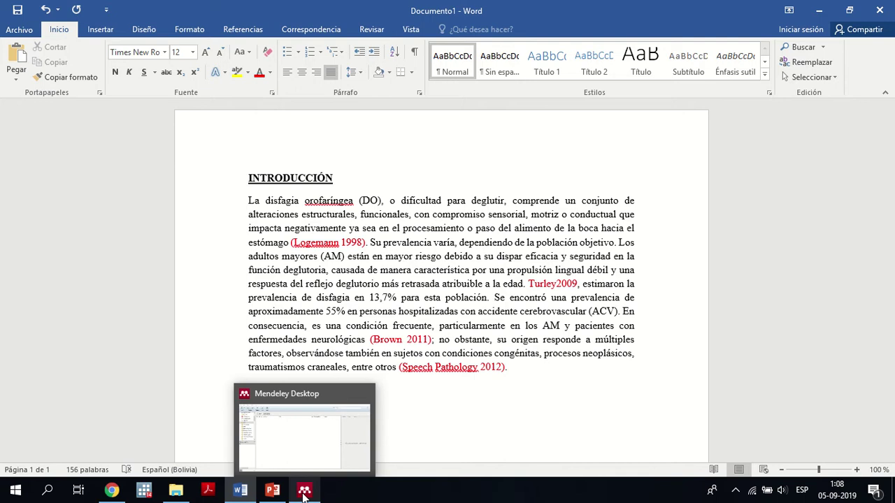
pyautogui.moveTo(289, 462)
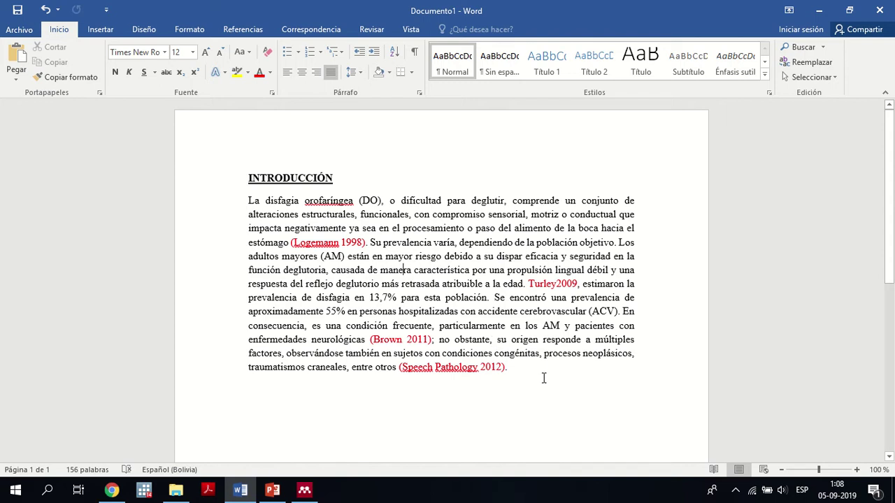
pyautogui.moveTo(531, 373); pyautogui.dragTo(257, 243)
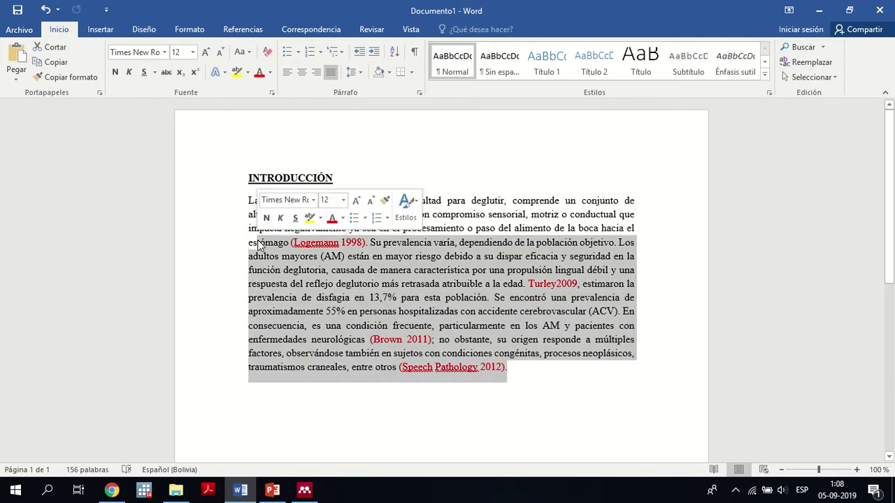
pyautogui.click(241, 32)
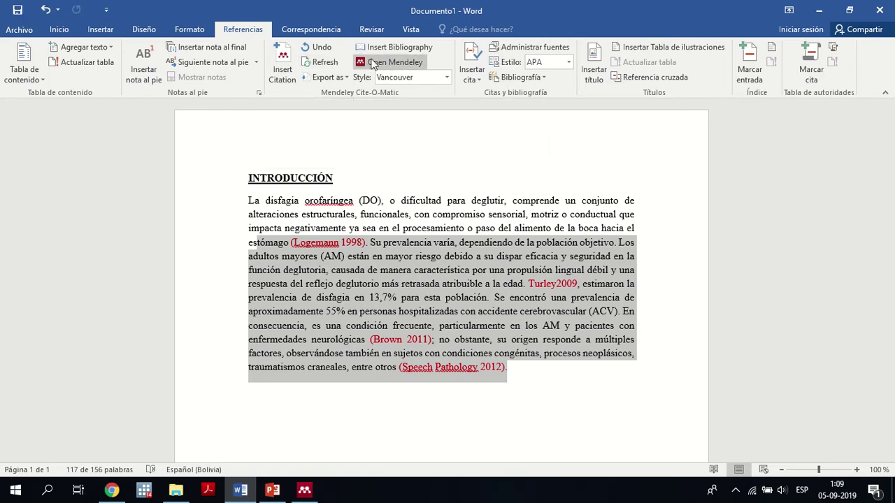
pyautogui.click(358, 285)
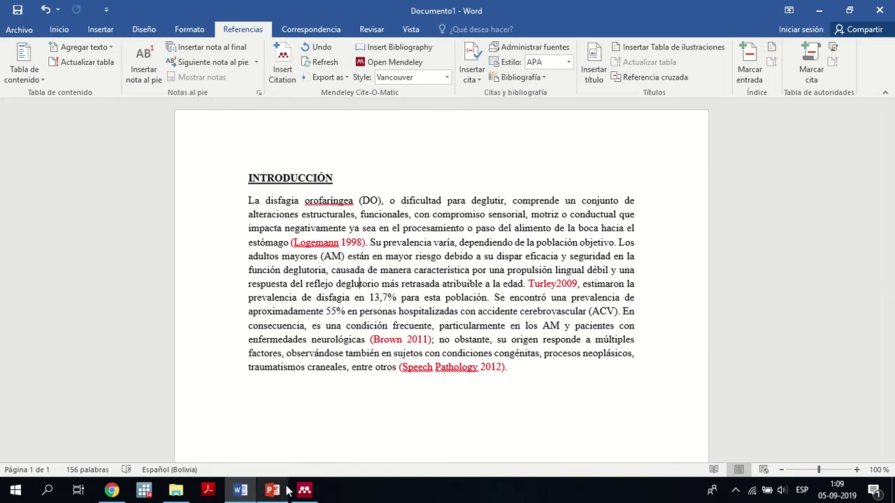
# - Go back to the Ejemplo Mendeley folder in File Explorer, check the 2019 folder in Mendeley Desktop and return to File Explorer
pyautogui.moveTo(179, 491)
pyautogui.click(179, 465)
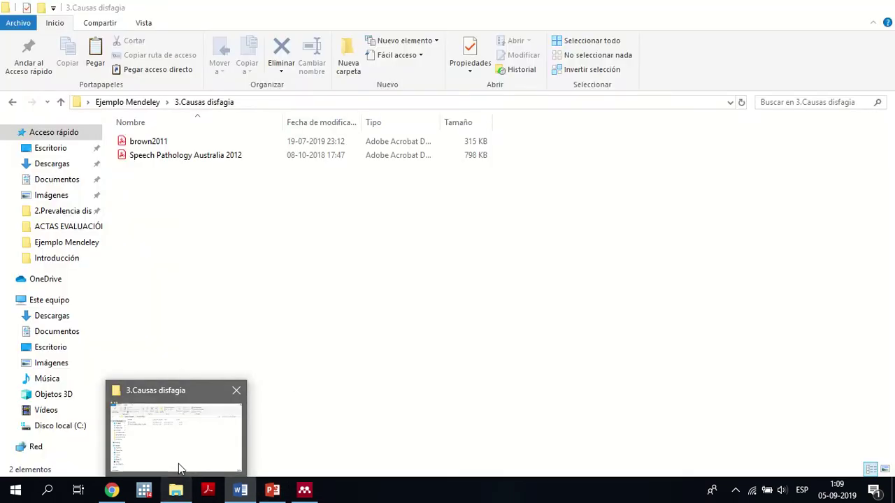
pyautogui.hotkey('alt', 'Left')
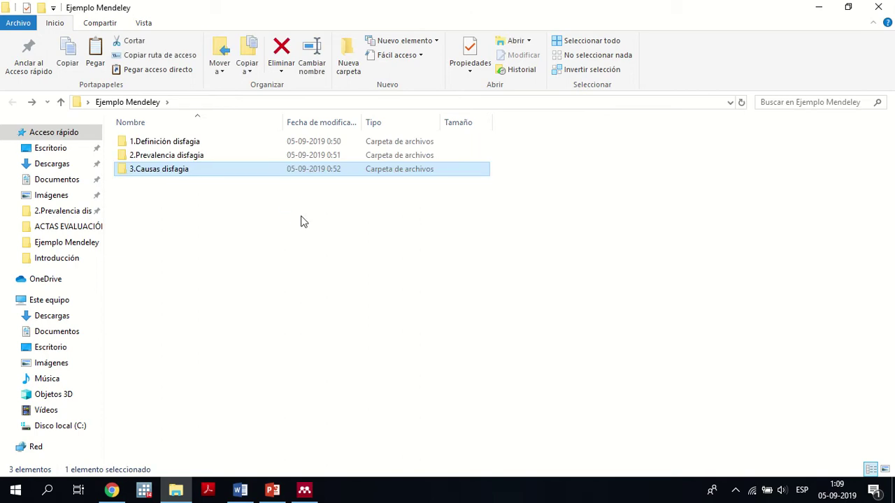
pyautogui.click(303, 221)
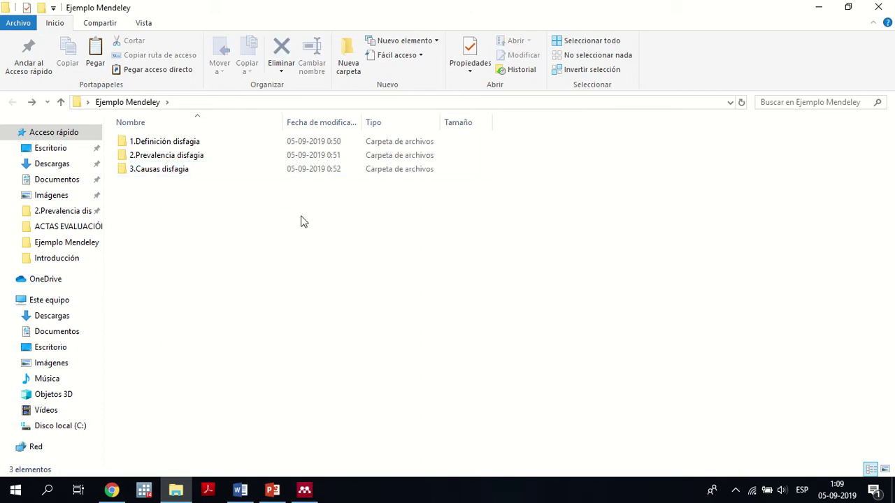
pyautogui.click(308, 497)
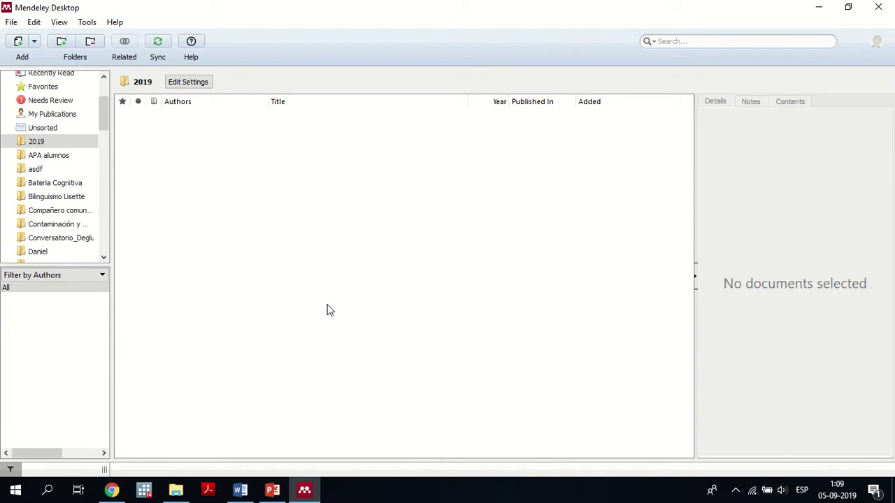
pyautogui.click(177, 494)
pyautogui.click(176, 490)
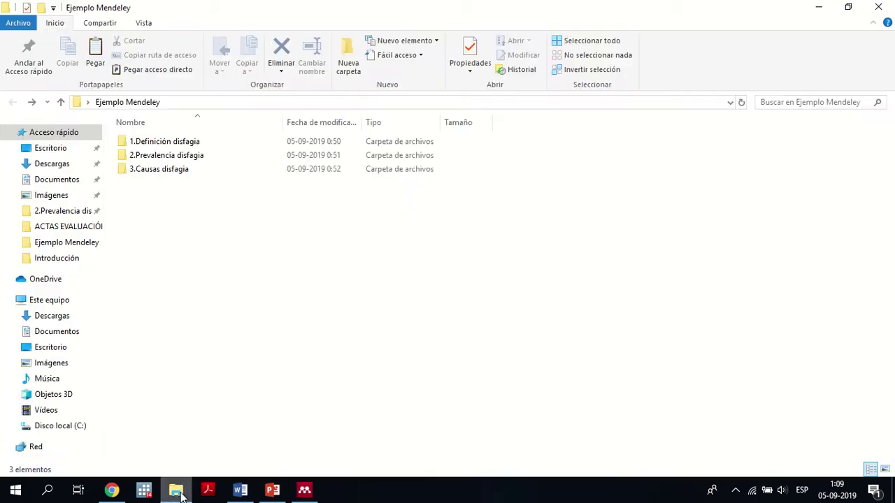
# - Open the 1.Definición disfagia folder and pick out the Logemann 1998 PDF
pyautogui.doubleClick(183, 144)
pyautogui.click(183, 147)
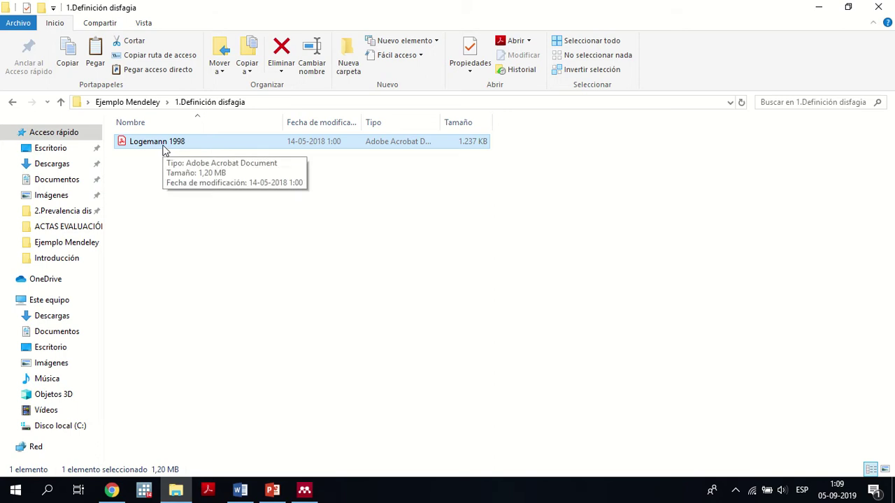
pyautogui.click(163, 147)
pyautogui.click(152, 149)
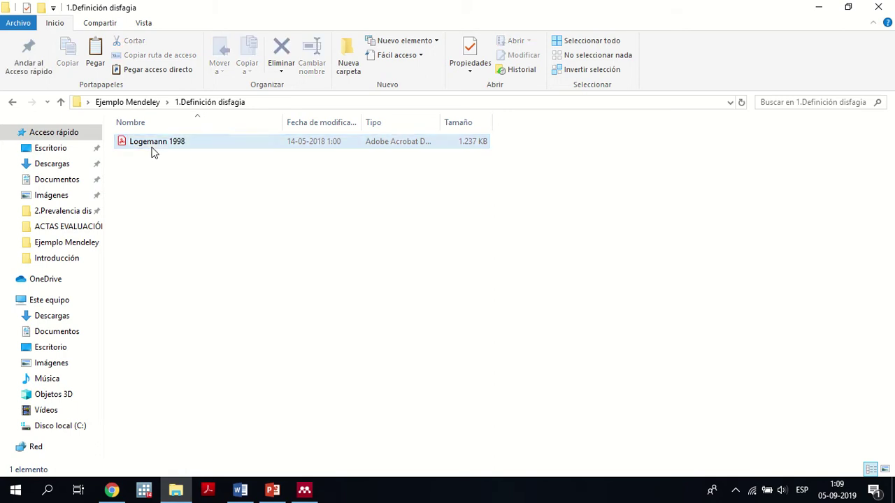
# - Open the Logemann 1998 PDF in Acrobat Reader, look through its cover and chapter pages, and close the document
pyautogui.doubleClick(152, 146)
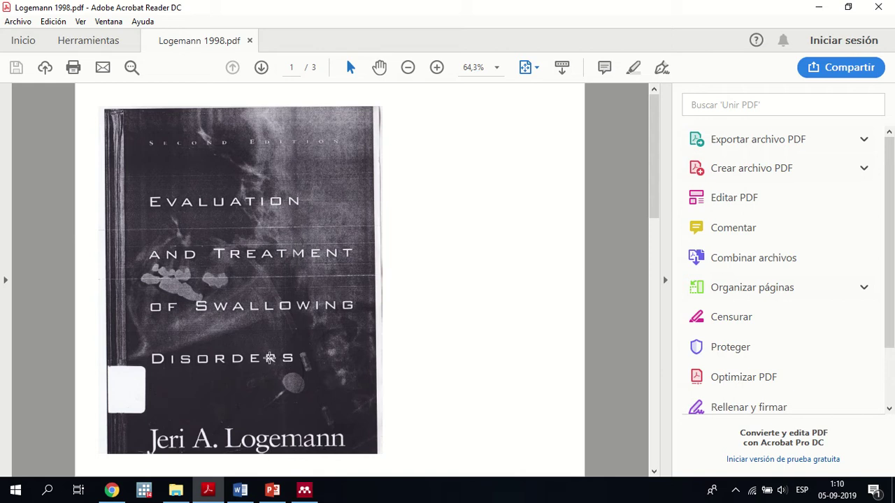
pyautogui.scroll(-10, 270, 358)
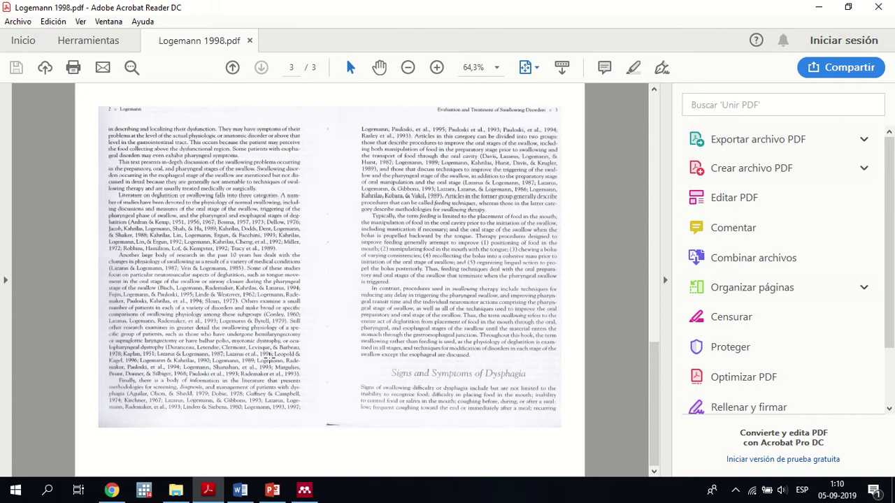
pyautogui.scroll(10, 269, 358)
pyautogui.scroll(-5, 269, 358)
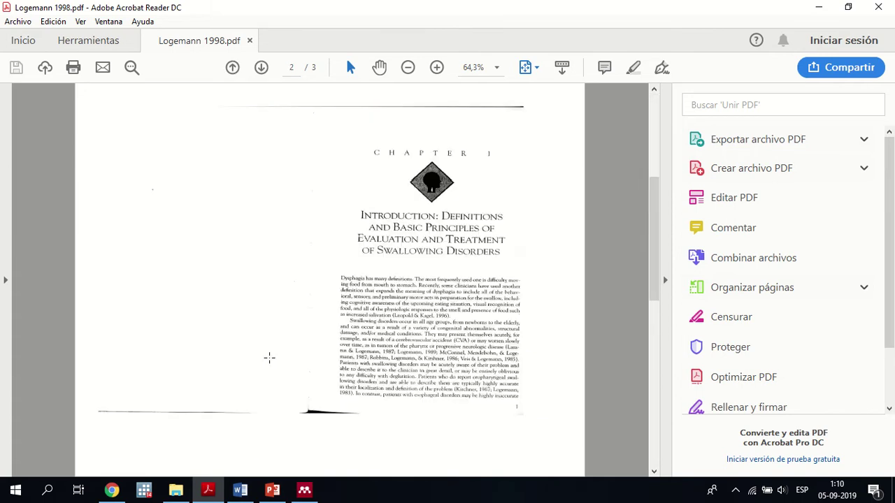
pyautogui.scroll(5, 269, 358)
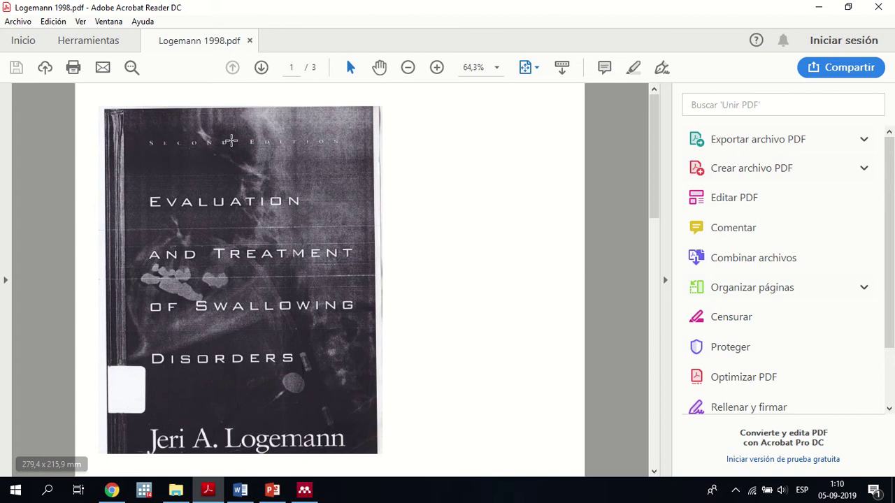
pyautogui.click(250, 41)
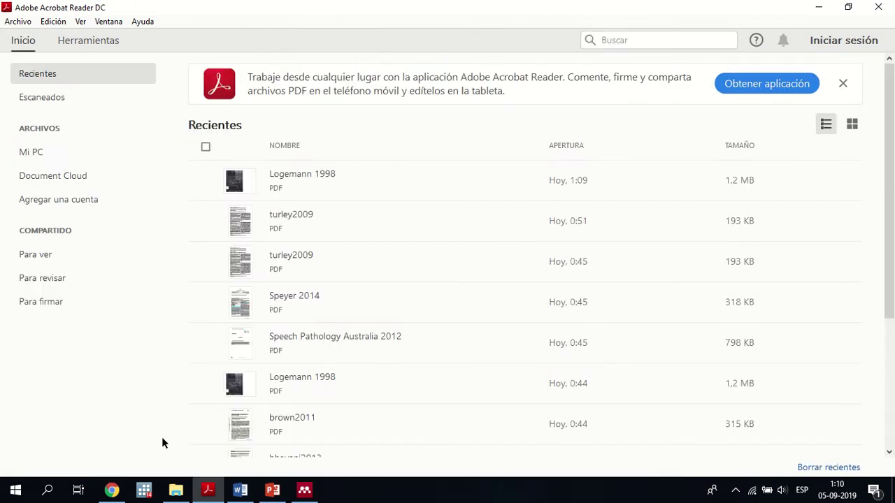
# - Return to the 1.Definición disfagia folder and place Mendeley Desktop over it in a reduced window showing the 2019 folder
pyautogui.moveTo(176, 491)
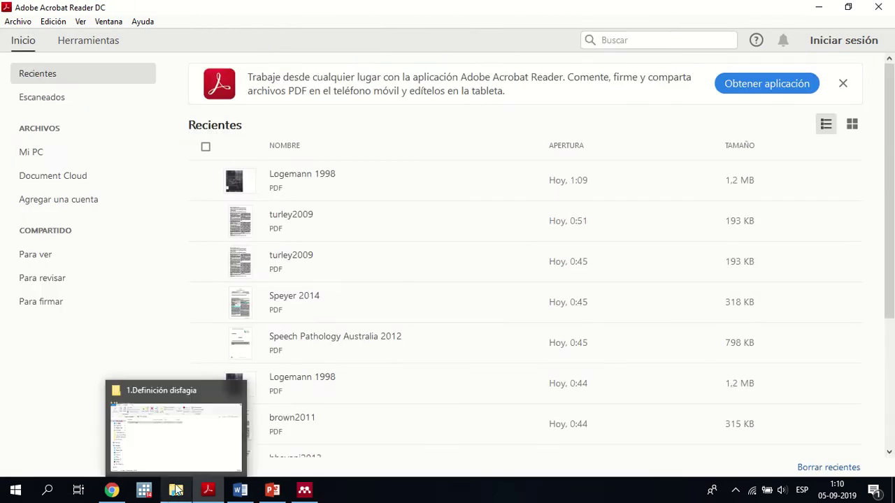
pyautogui.click(186, 456)
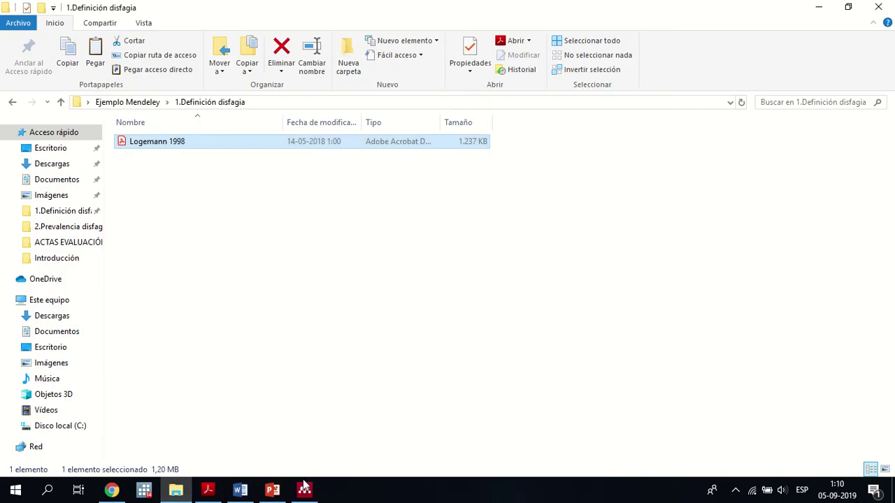
pyautogui.moveTo(306, 490)
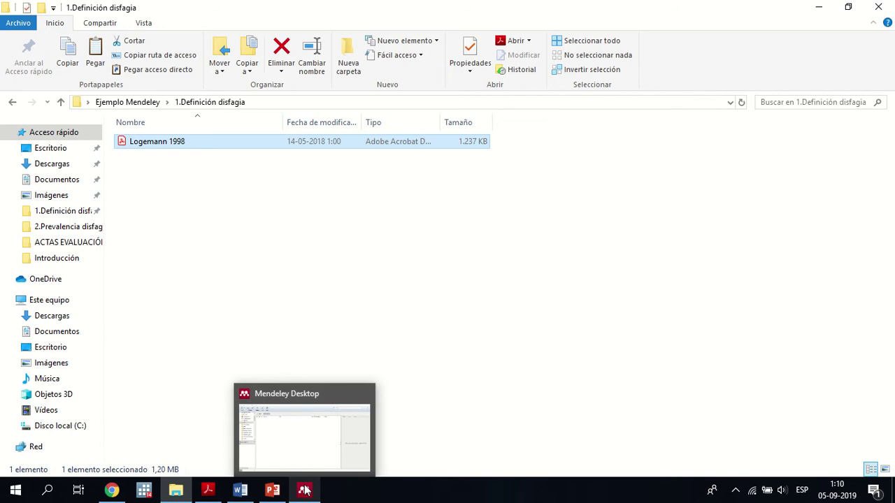
pyautogui.click(161, 144)
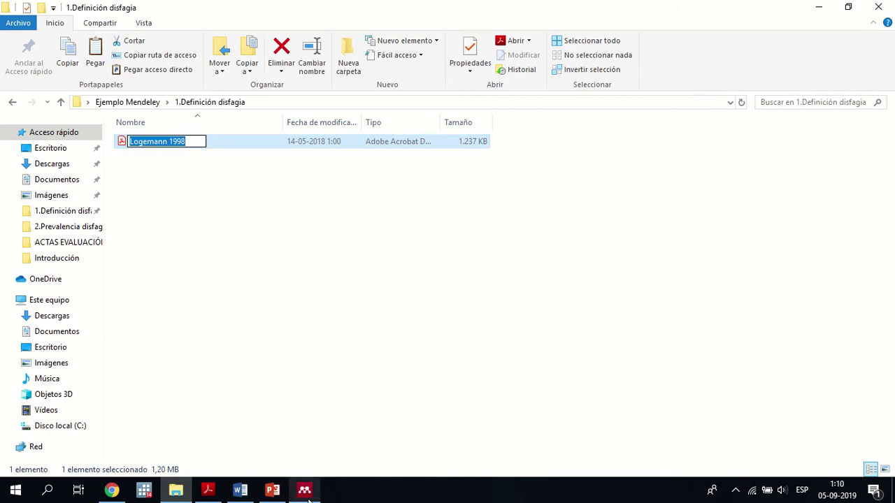
pyautogui.click(300, 456)
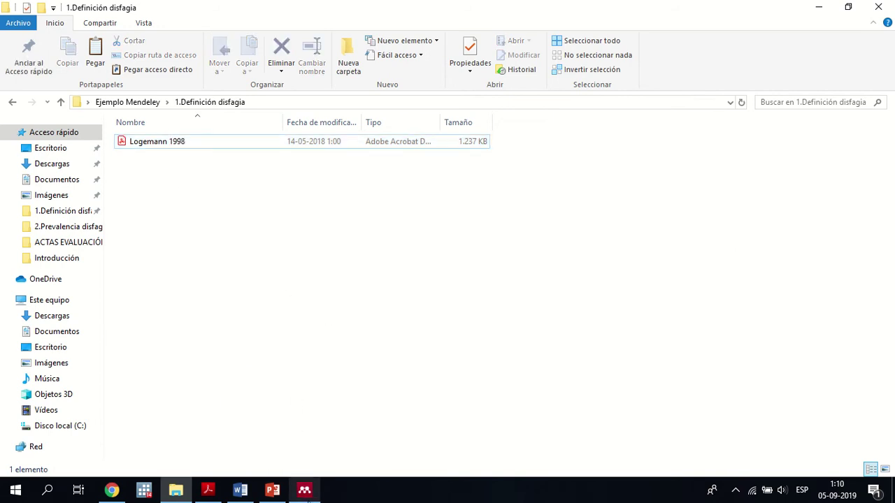
pyautogui.moveTo(310, 499)
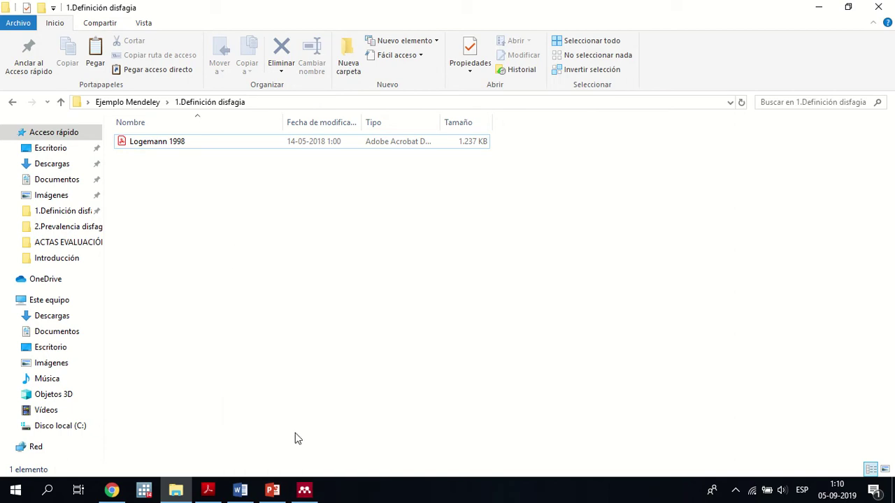
pyautogui.click(310, 490)
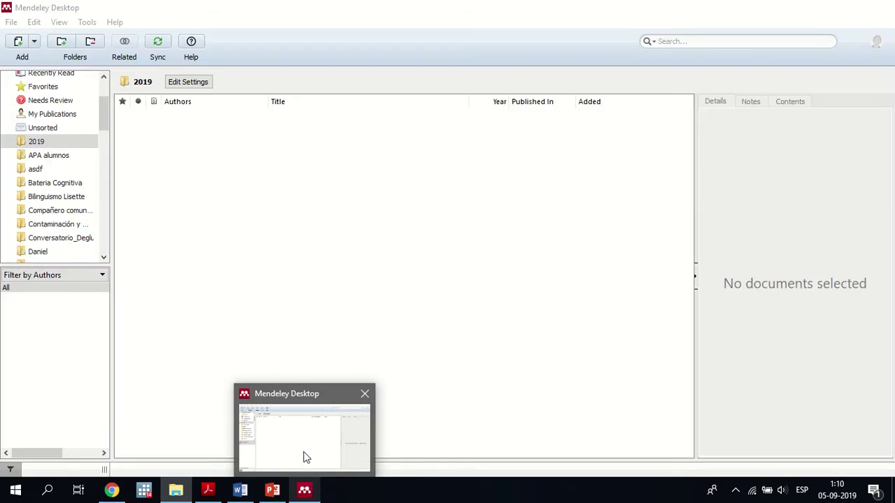
pyautogui.moveTo(469, 4)
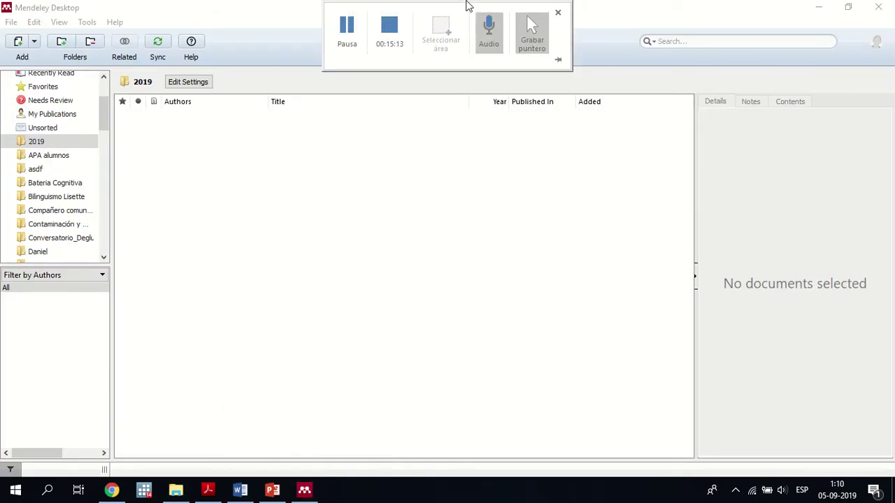
pyautogui.doubleClick(286, 12)
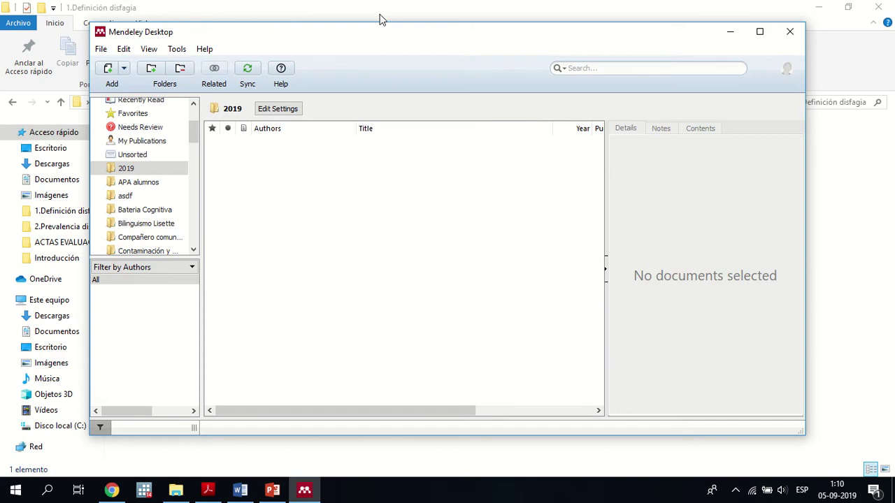
# - Import the Logemann 1998 PDF from File Explorer into Mendeley's 2019 folder
pyautogui.moveTo(519, 8)
pyautogui.click(121, 13)
pyautogui.moveTo(144, 148); pyautogui.dragTo(339, 243)
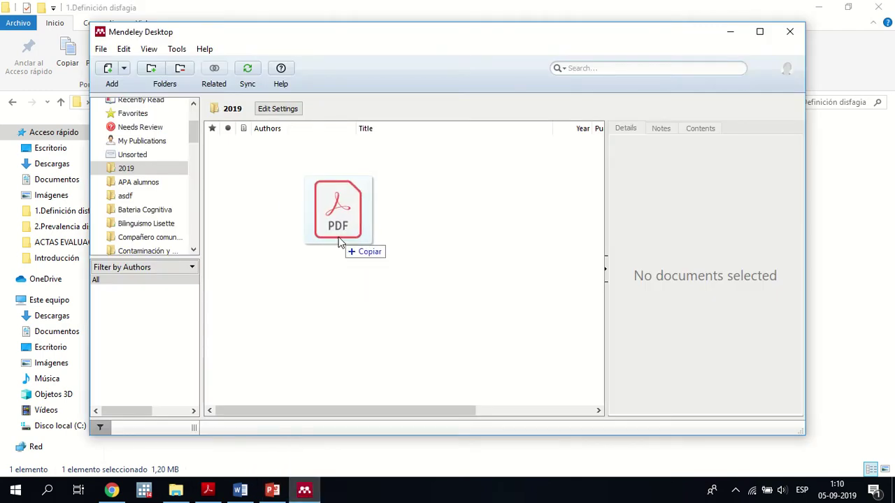
pyautogui.moveTo(340, 243); pyautogui.dragTo(340, 243)
pyautogui.moveTo(340, 243); pyautogui.dragTo(320, 223)
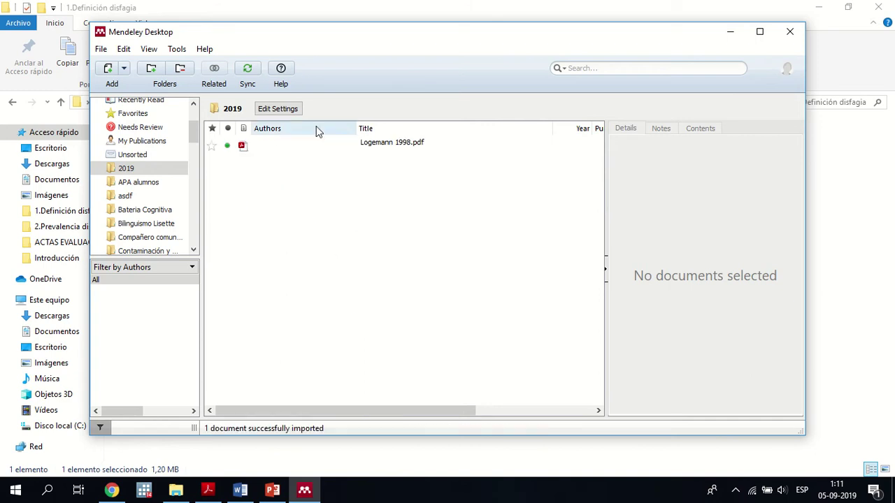
# - Maximize Mendeley Desktop and open the imported Logemann 1998 PDF in its built-in viewer
pyautogui.click(256, 155)
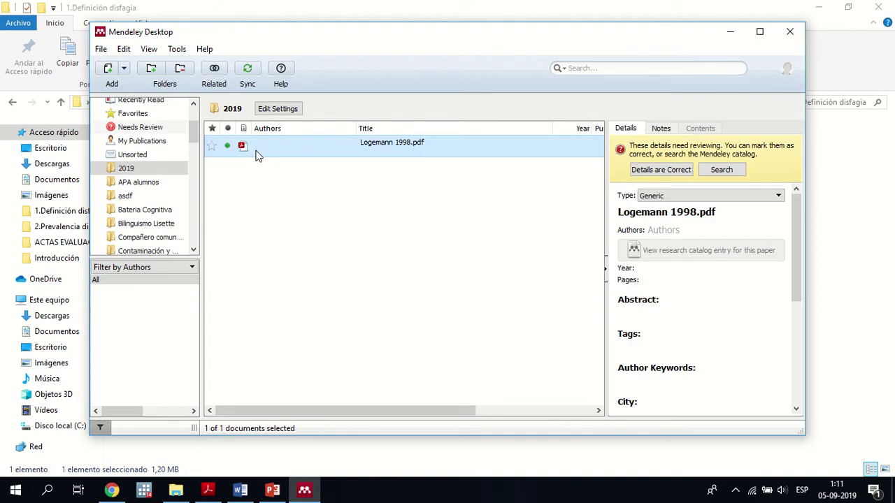
pyautogui.click(761, 32)
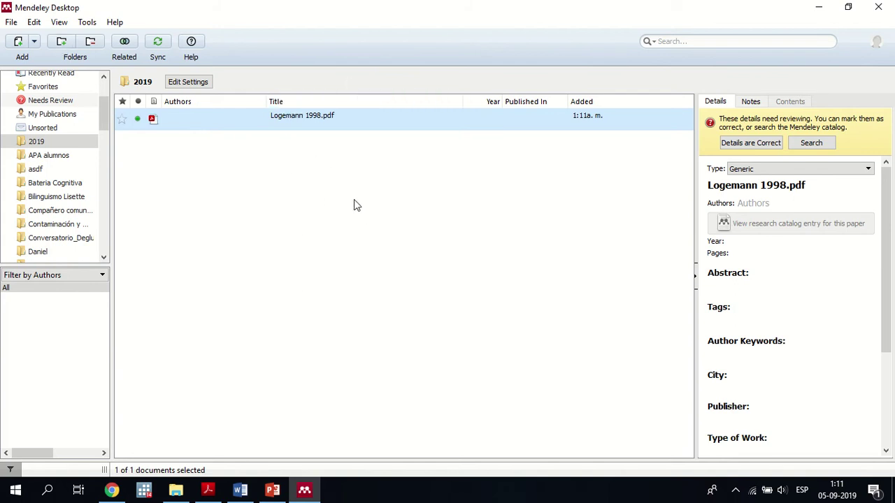
pyautogui.doubleClick(301, 123)
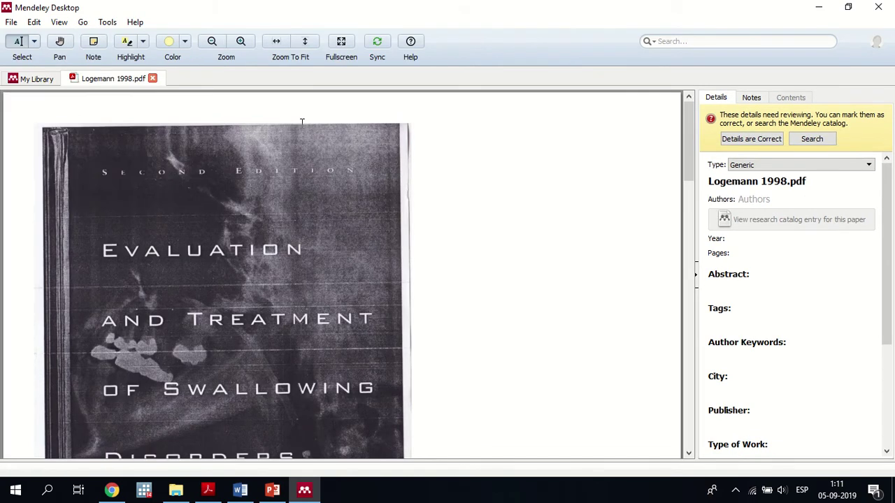
# - Close Acrobat Reader and the Logemann 1998 PDF in Mendeley's viewer to get back to the 2019 folder list
pyautogui.click(208, 490)
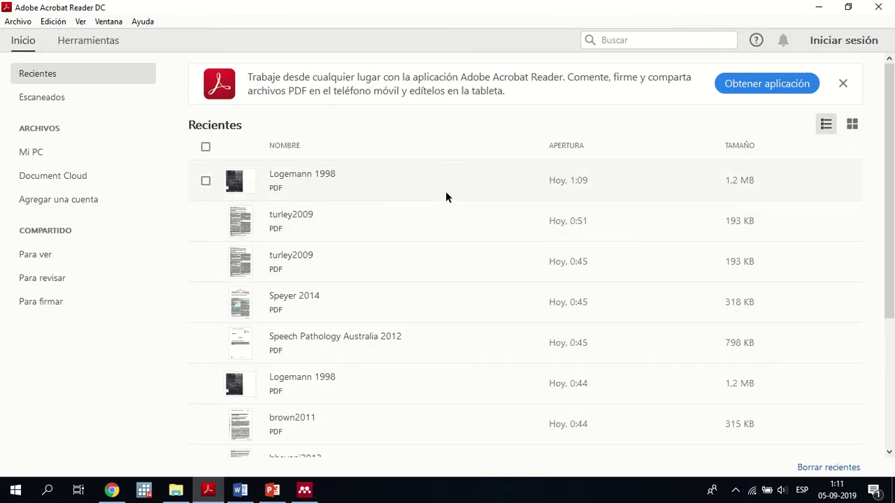
pyautogui.click(878, 7)
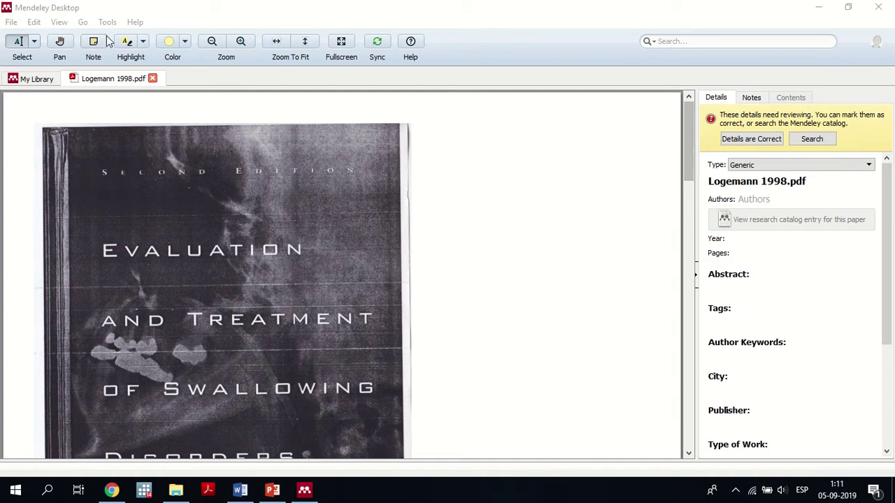
pyautogui.click(152, 78)
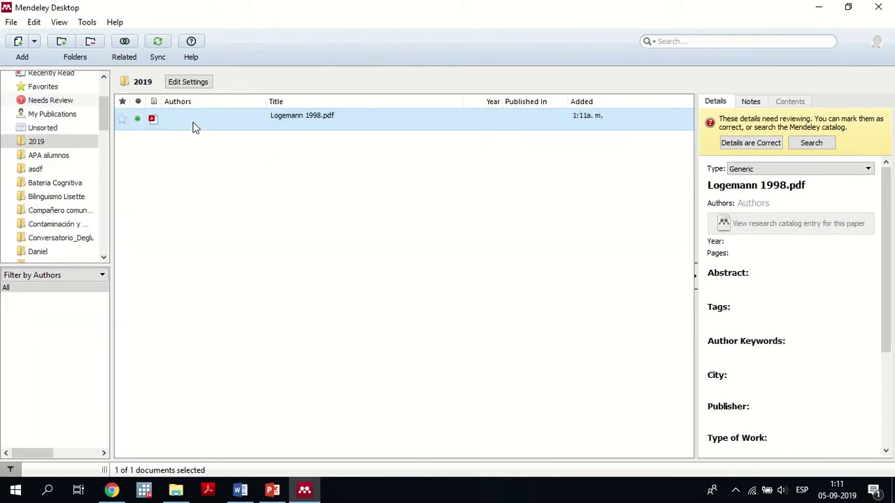
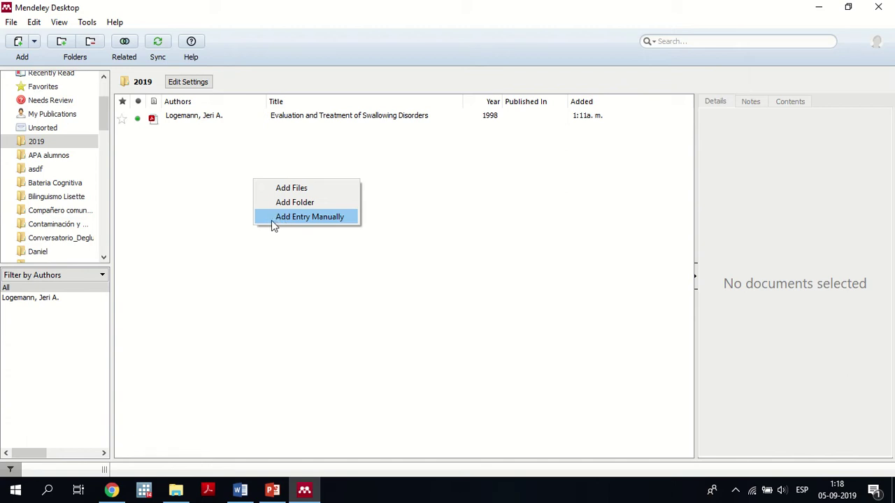
# - Examine the blank New Document form for adding an entry manually to the 2019 folder, and close it
pyautogui.click(214, 202)
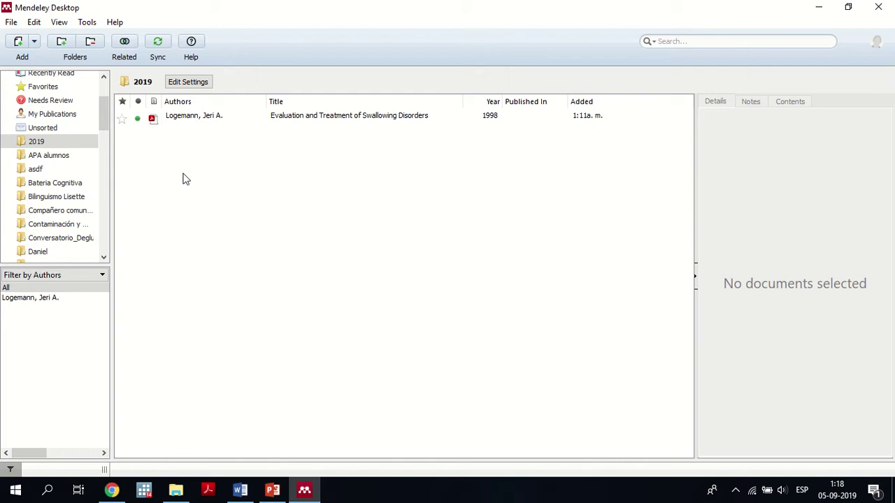
pyautogui.click(35, 44)
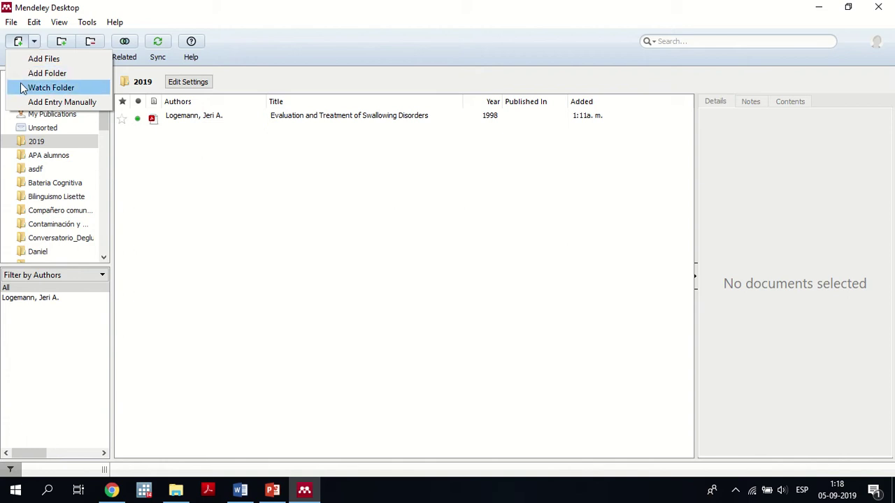
pyautogui.click(67, 105)
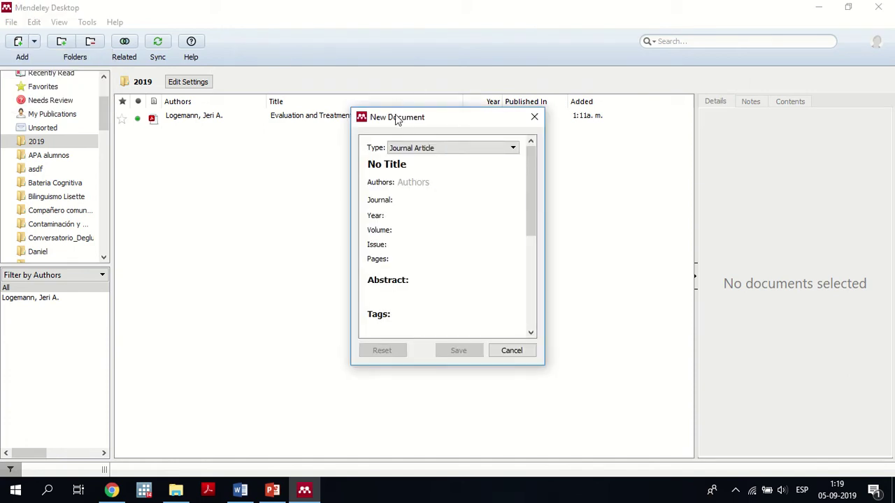
pyautogui.moveTo(397, 119); pyautogui.dragTo(306, 106)
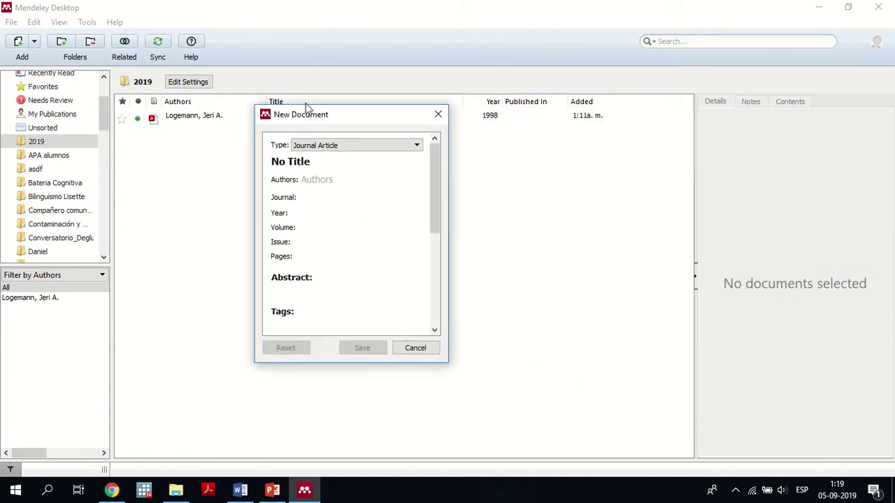
pyautogui.moveTo(436, 179); pyautogui.dragTo(315, 132)
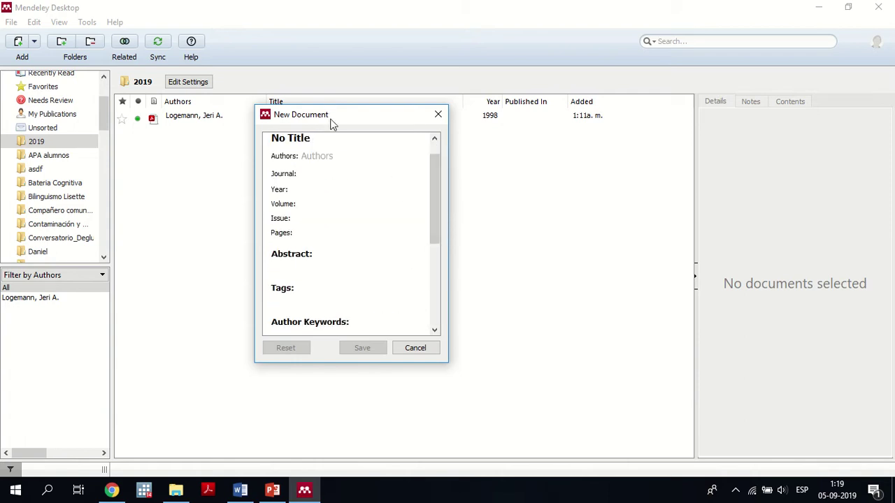
pyautogui.moveTo(326, 121); pyautogui.dragTo(389, 149)
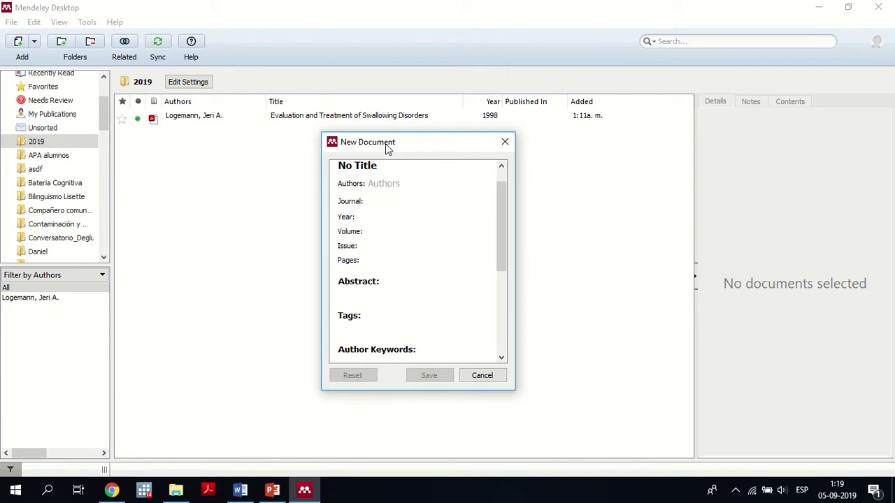
pyautogui.moveTo(499, 207); pyautogui.dragTo(497, 188)
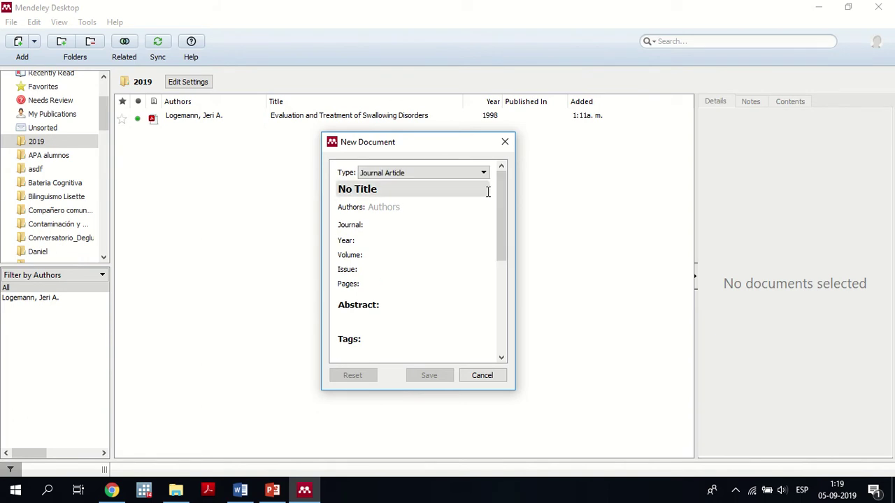
pyautogui.click(505, 142)
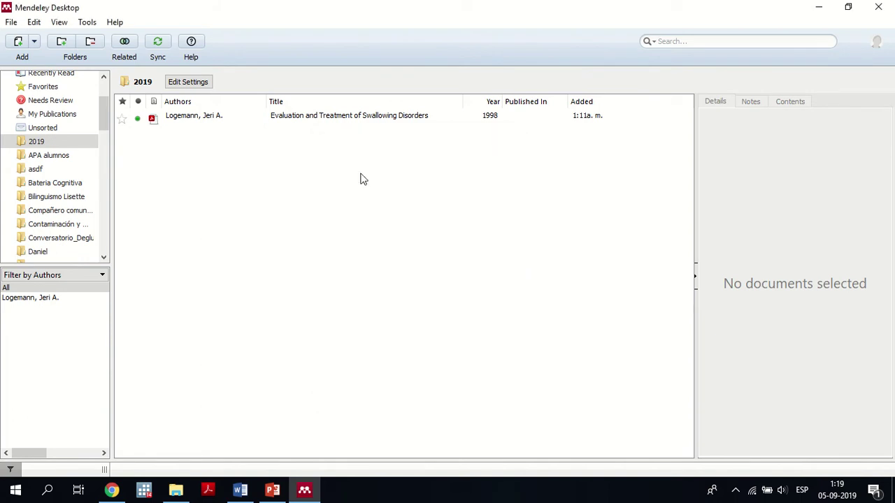
# - Examine the manual entry form for a new document with its type set to Book, and close it without saving
pyautogui.click(33, 42)
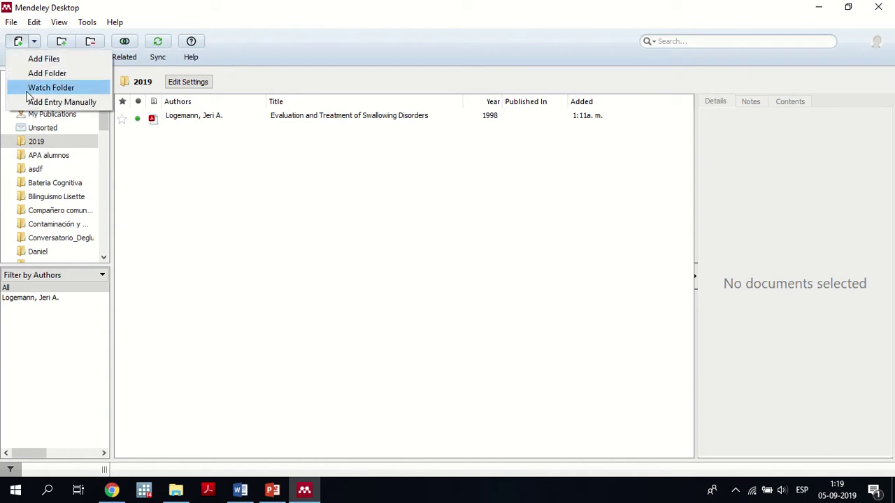
pyautogui.click(79, 98)
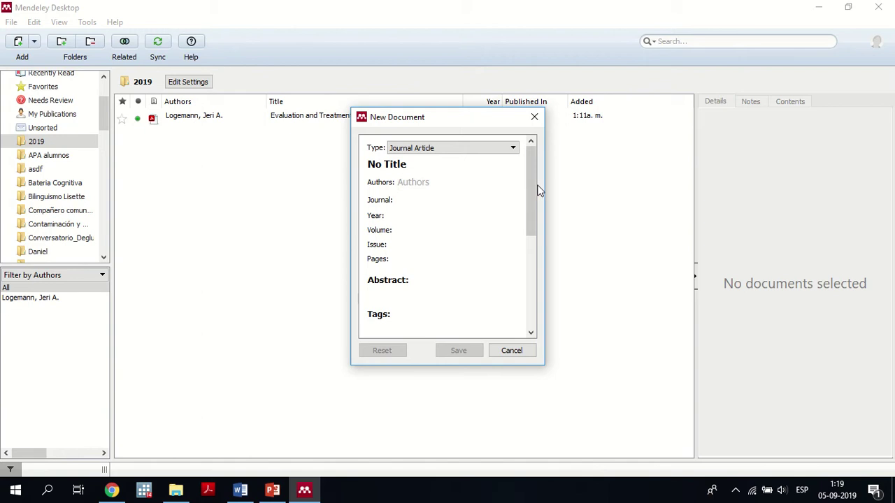
pyautogui.moveTo(535, 191); pyautogui.dragTo(522, 178)
pyautogui.click(513, 150)
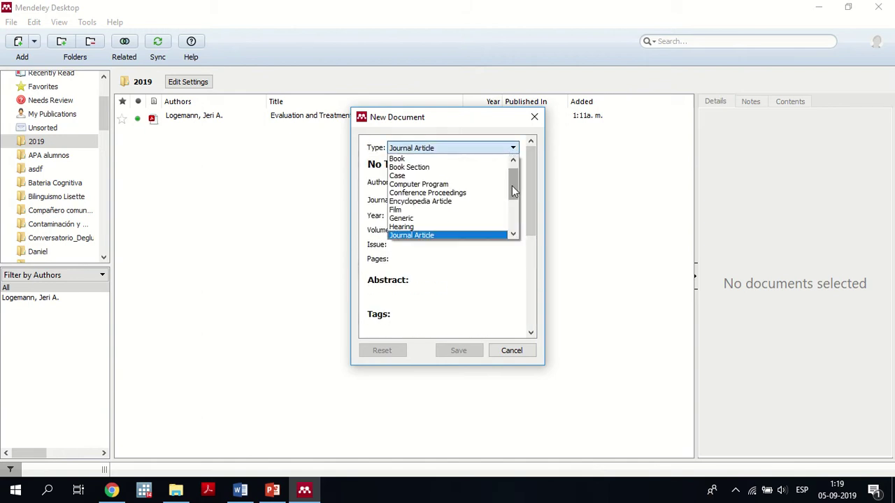
pyautogui.moveTo(514, 186); pyautogui.dragTo(512, 172)
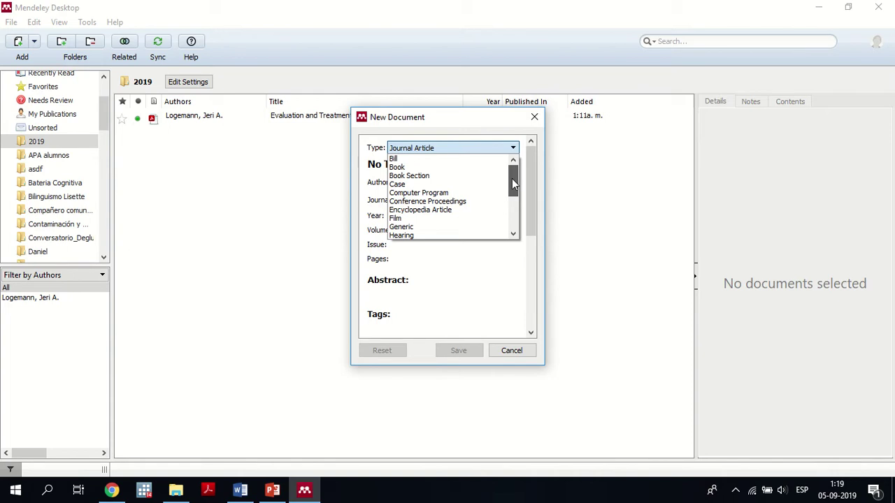
pyautogui.click(396, 166)
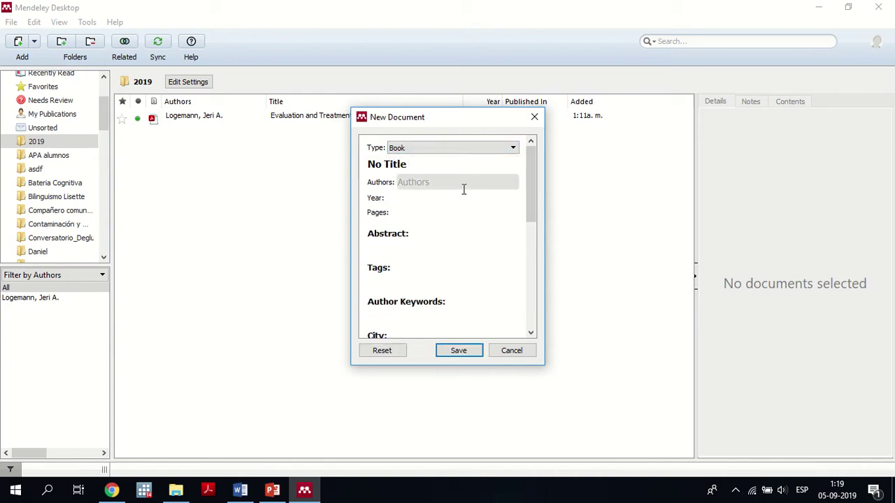
pyautogui.moveTo(526, 179); pyautogui.dragTo(506, 163)
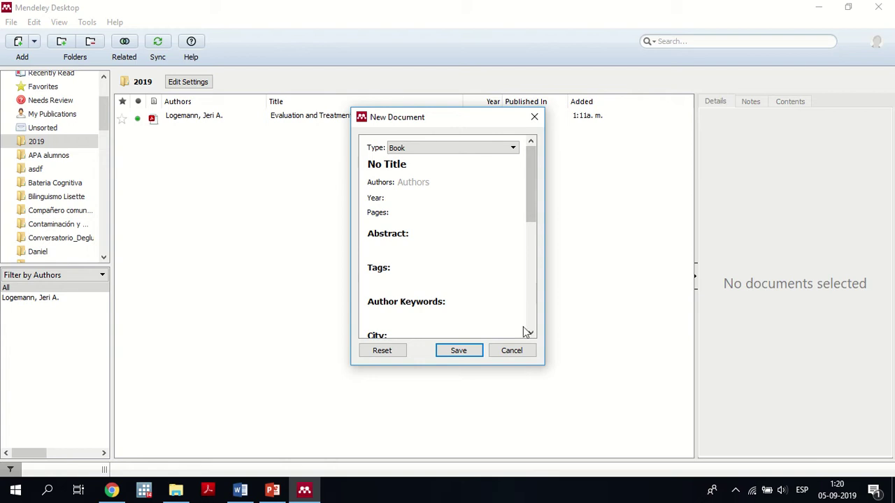
pyautogui.click(533, 119)
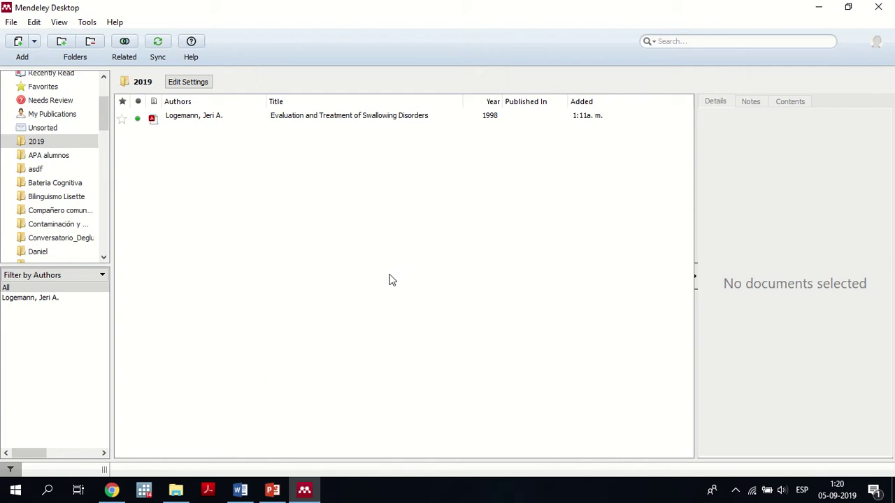
# - Show the details of the Evaluation and Treatment of Swallowing Disorders entry in the 2019 folder
pyautogui.click(33, 44)
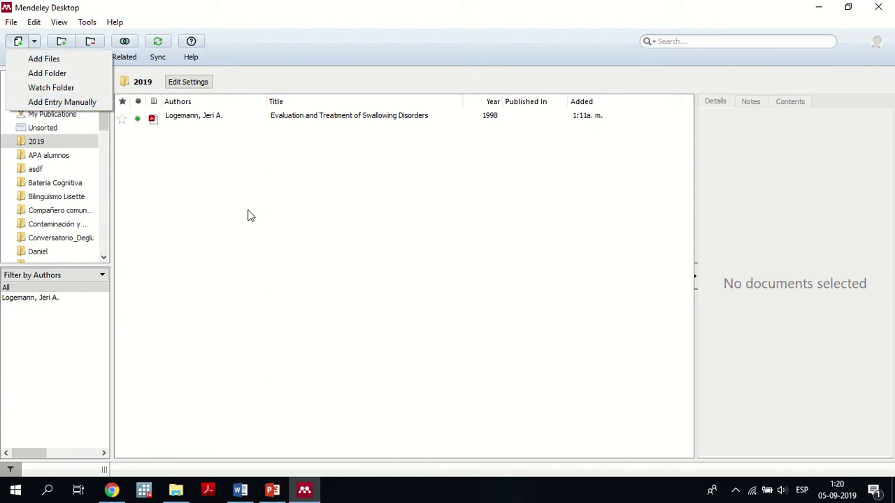
pyautogui.click(363, 309)
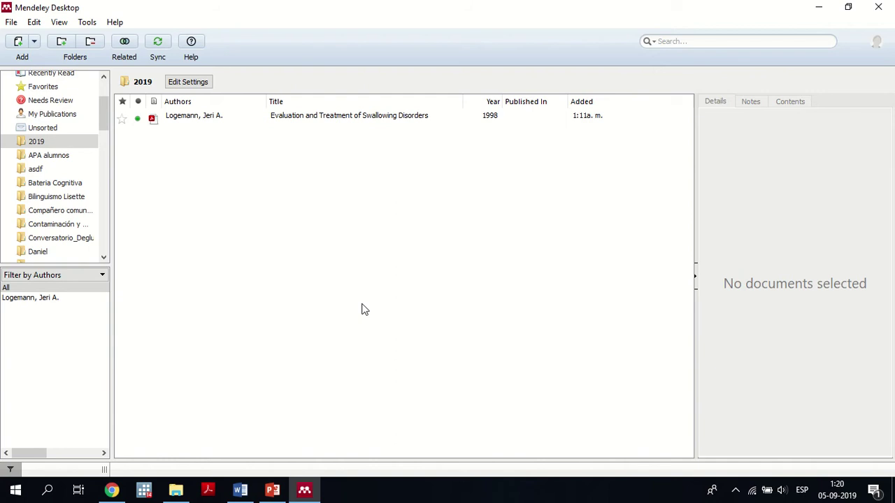
pyautogui.click(165, 116)
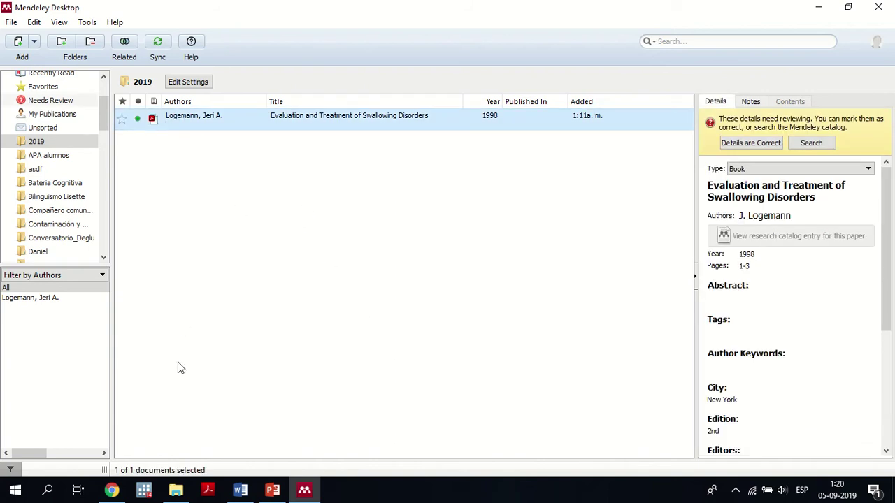
# - Switch to File Explorer, open turley2009 from the 2.Prevalencia disfagia folder in Acrobat Reader, and collapse the tools pane
pyautogui.click(176, 491)
pyautogui.hotkey('alt', 'Left')
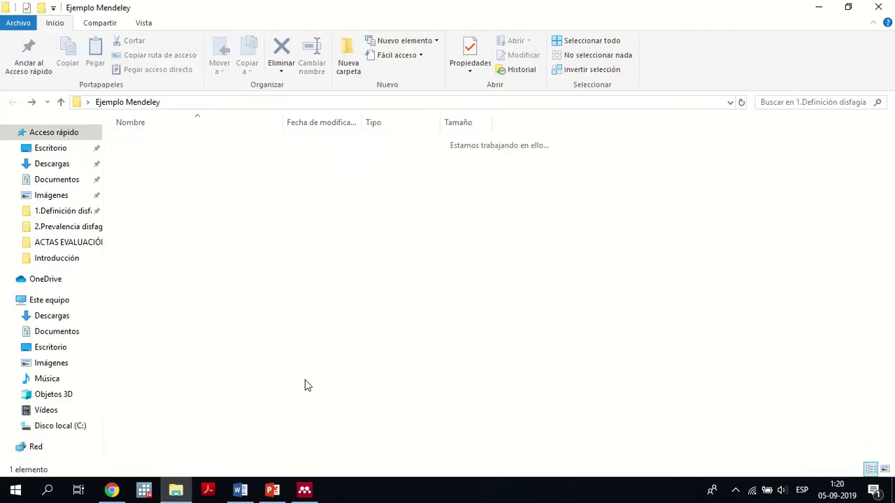
pyautogui.doubleClick(201, 155)
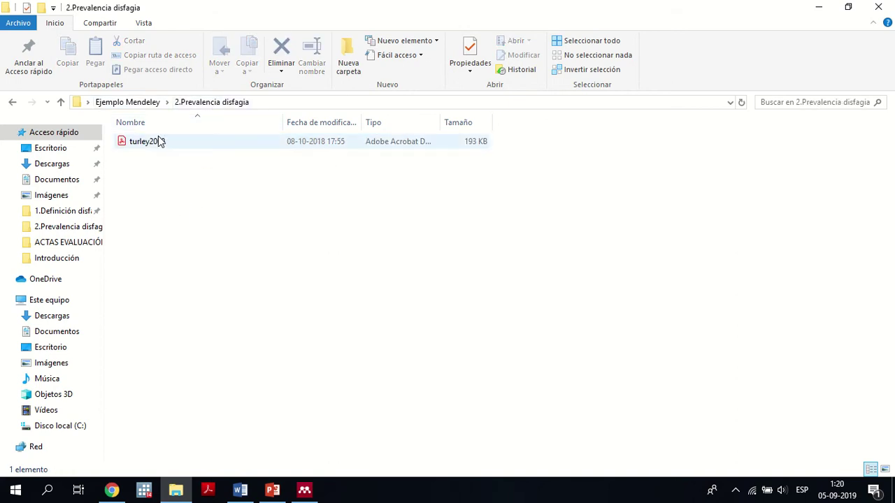
pyautogui.click(148, 146)
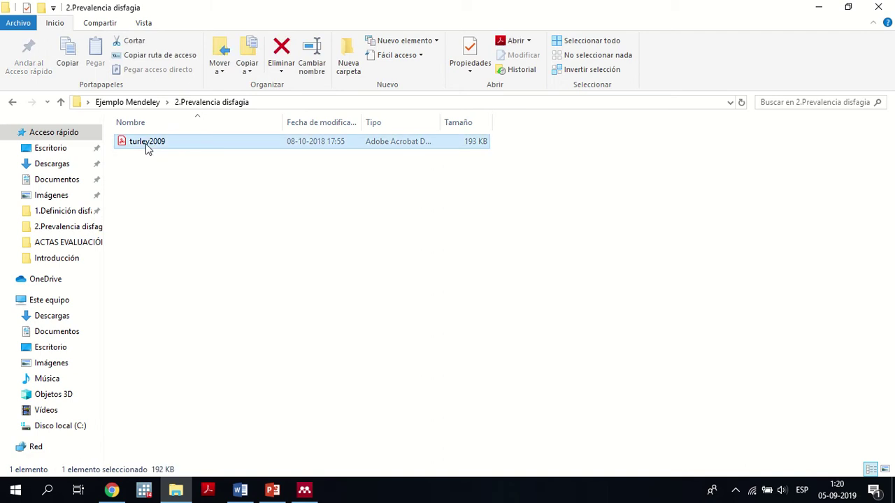
pyautogui.doubleClick(146, 144)
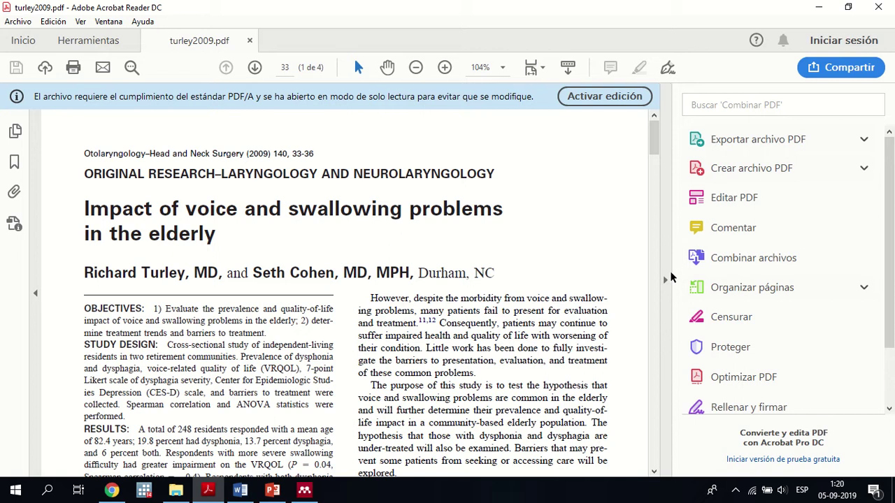
pyautogui.click(668, 279)
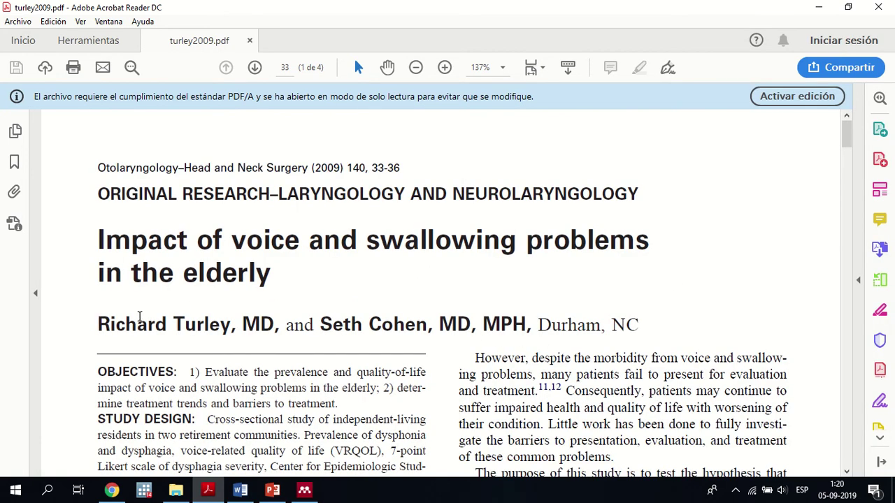
# - Examine the article's author line, highlighting the two authors' names and the degree abbreviations MD and MPH in turn
pyautogui.moveTo(139, 318); pyautogui.dragTo(270, 329)
pyautogui.click(209, 340)
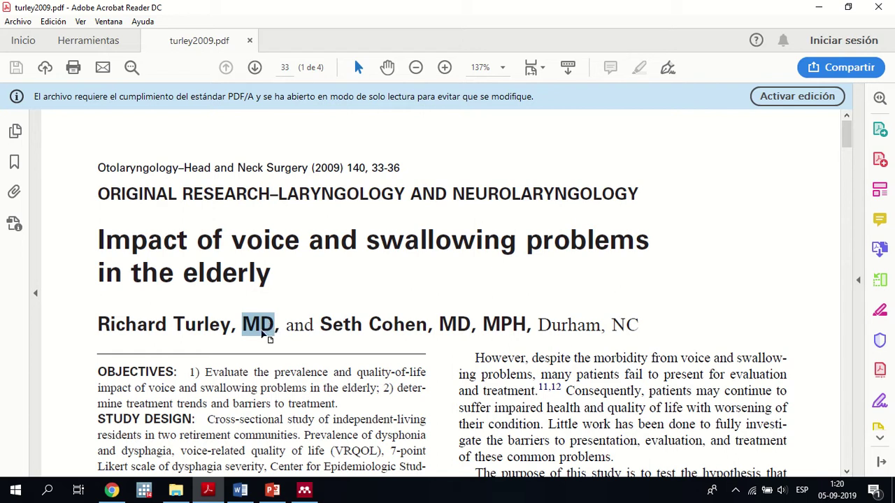
pyautogui.click(205, 336)
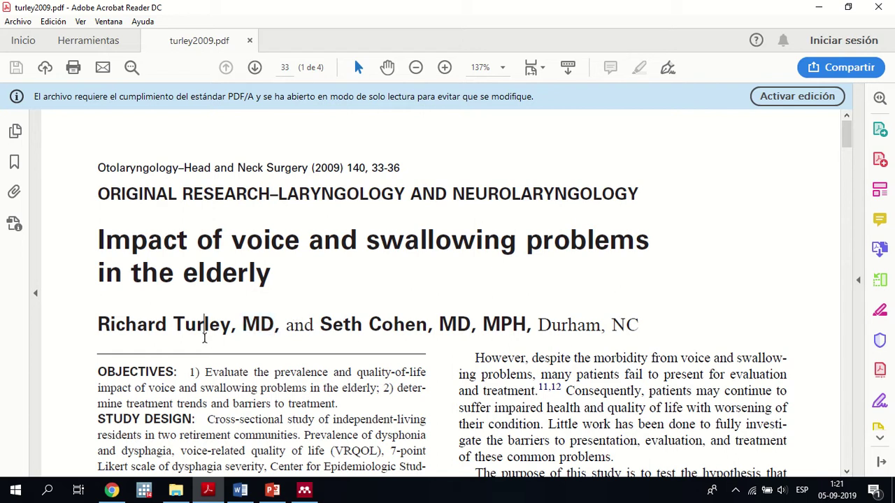
pyautogui.moveTo(237, 326); pyautogui.dragTo(93, 322)
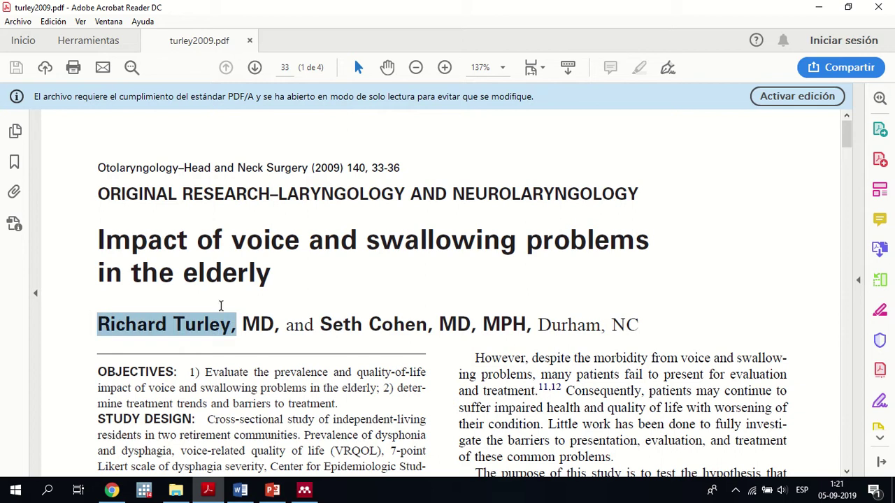
pyautogui.moveTo(323, 325); pyautogui.dragTo(424, 323)
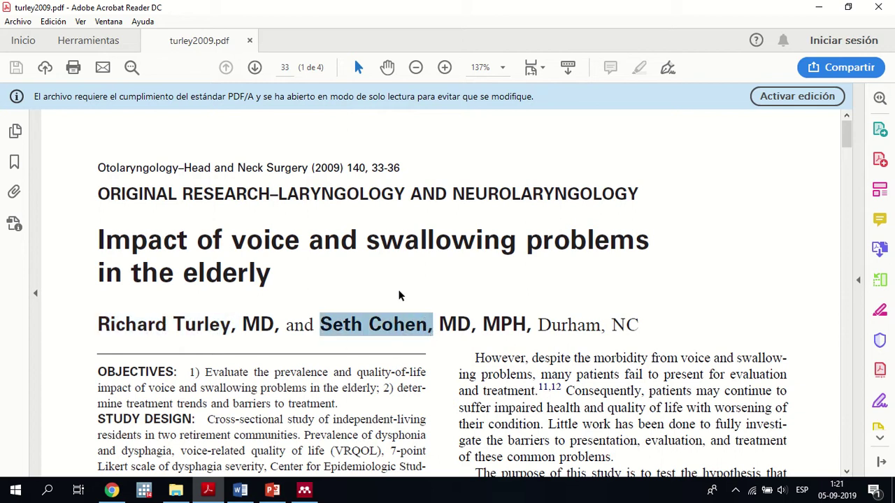
pyautogui.moveTo(445, 325); pyautogui.dragTo(527, 328)
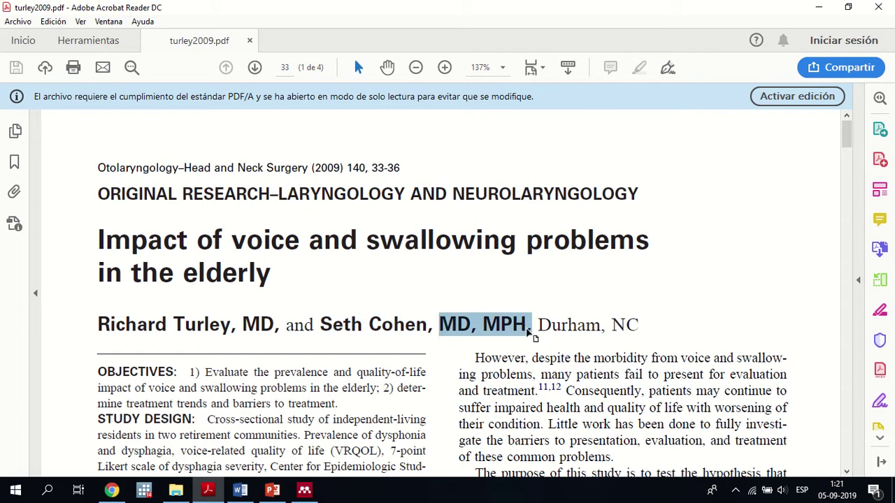
pyautogui.click(477, 326)
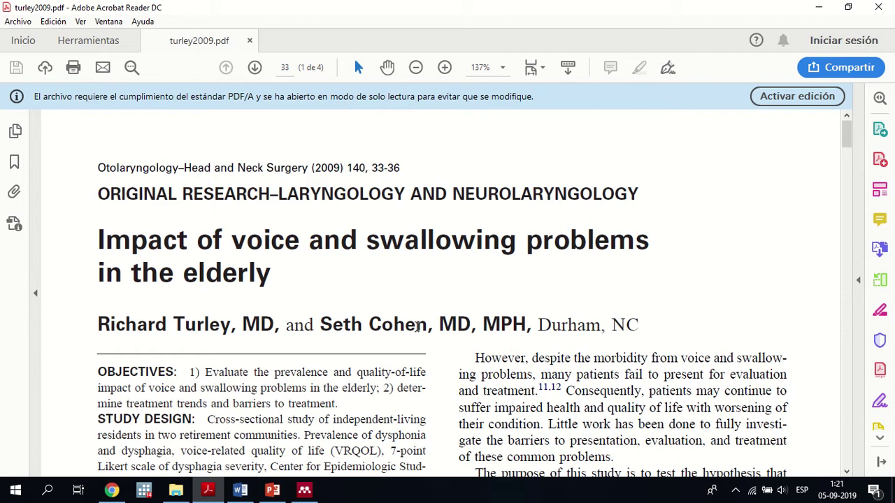
pyautogui.click(425, 326)
pyautogui.moveTo(424, 326); pyautogui.dragTo(118, 321)
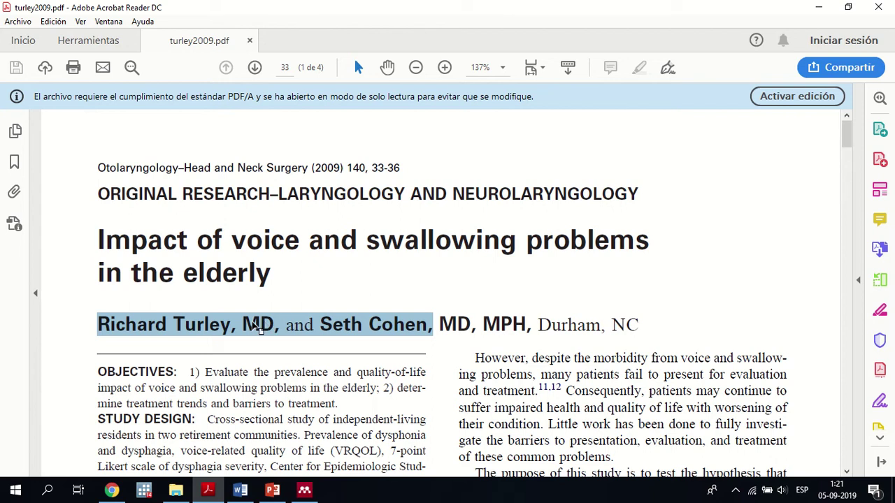
pyautogui.click(257, 326)
pyautogui.moveTo(239, 325); pyautogui.dragTo(271, 327)
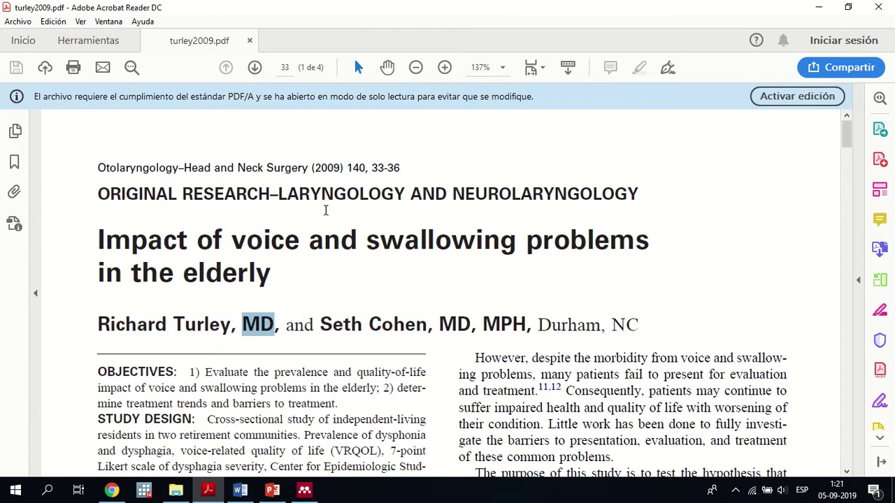
pyautogui.click(263, 347)
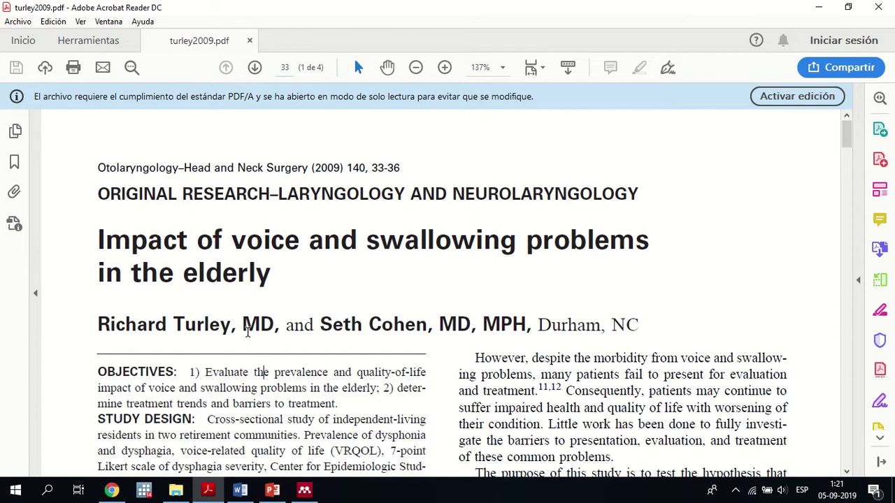
pyautogui.moveTo(242, 326); pyautogui.dragTo(273, 327)
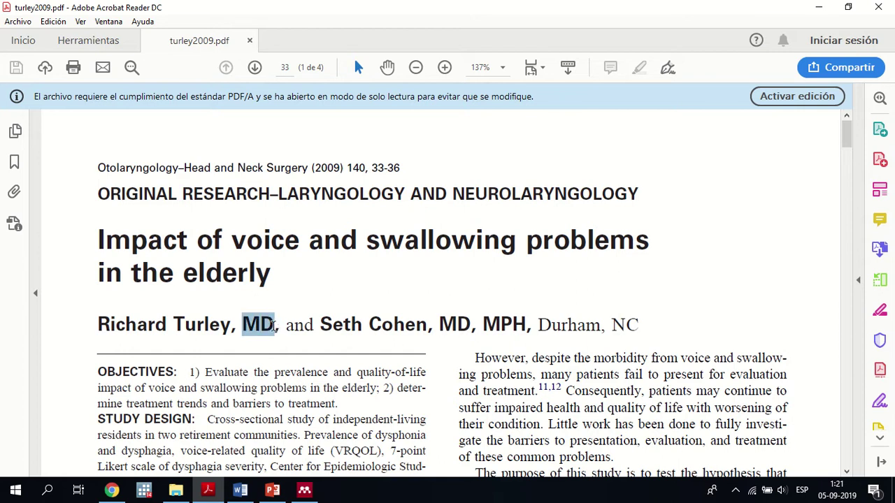
pyautogui.click(327, 265)
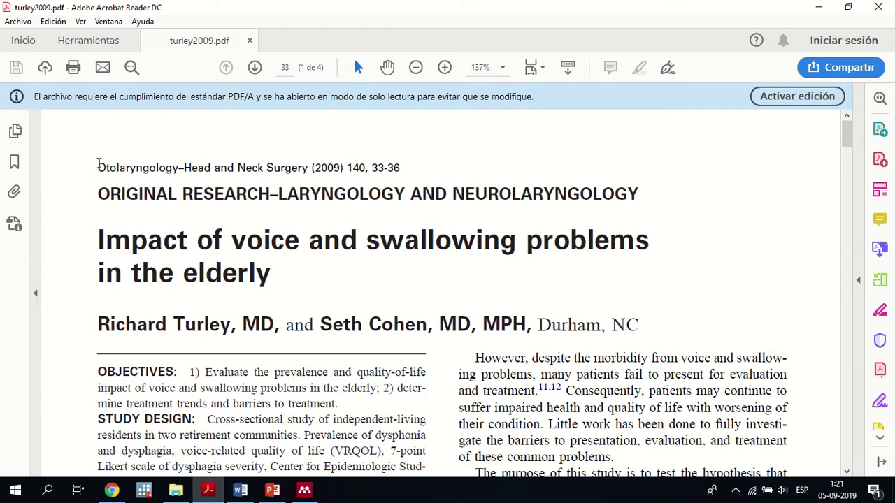
# - Examine the journal, year, volume and page line above the article's title and the DOI at the foot of its first page
pyautogui.moveTo(99, 167); pyautogui.dragTo(400, 169)
pyautogui.click(273, 168)
pyautogui.moveTo(845, 144); pyautogui.dragTo(827, 223)
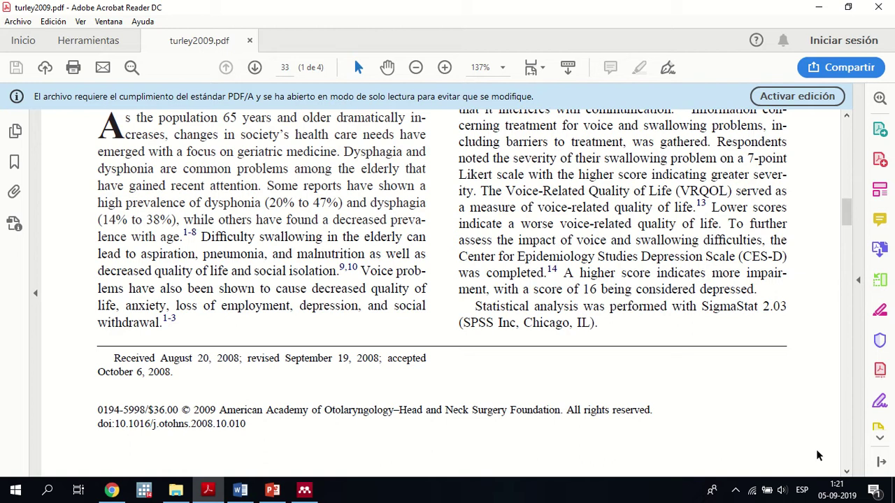
pyautogui.moveTo(842, 222); pyautogui.dragTo(846, 212)
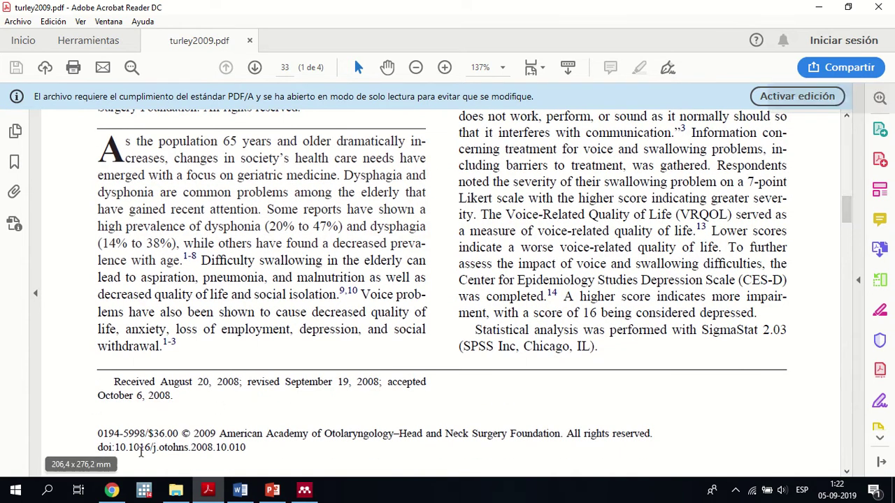
pyautogui.moveTo(96, 448); pyautogui.dragTo(218, 435)
pyautogui.click(255, 448)
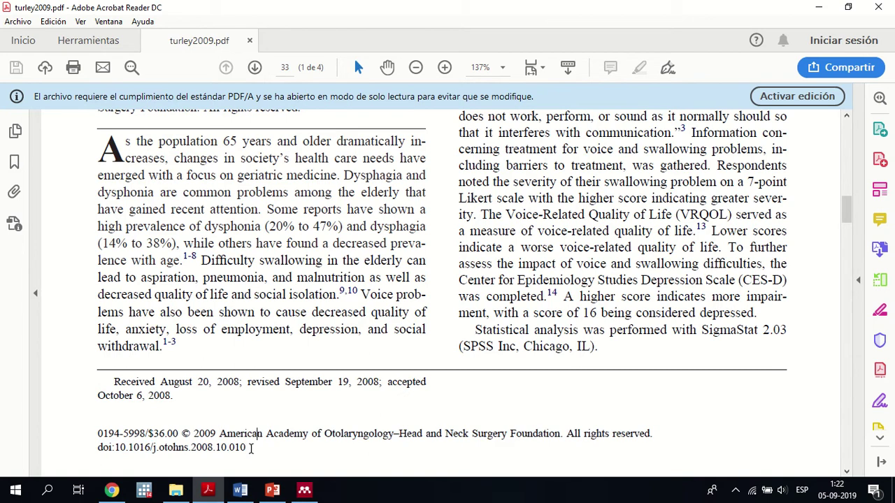
pyautogui.moveTo(251, 449); pyautogui.dragTo(114, 451)
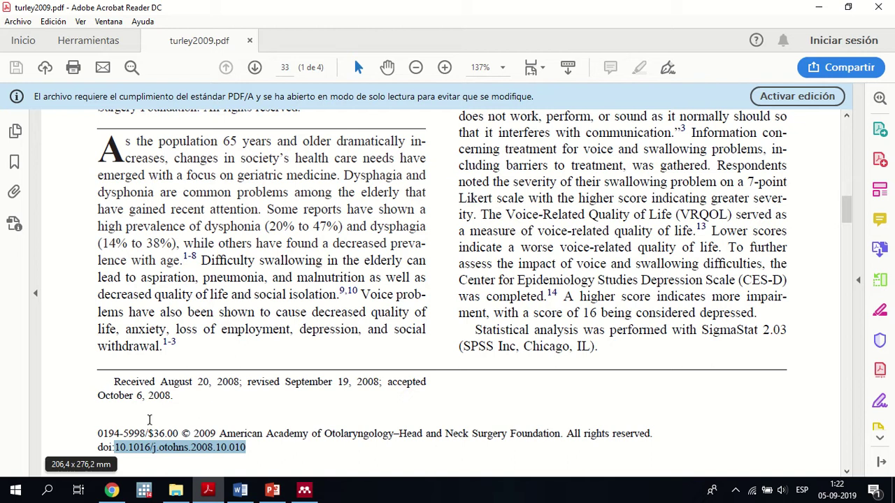
pyautogui.click(413, 428)
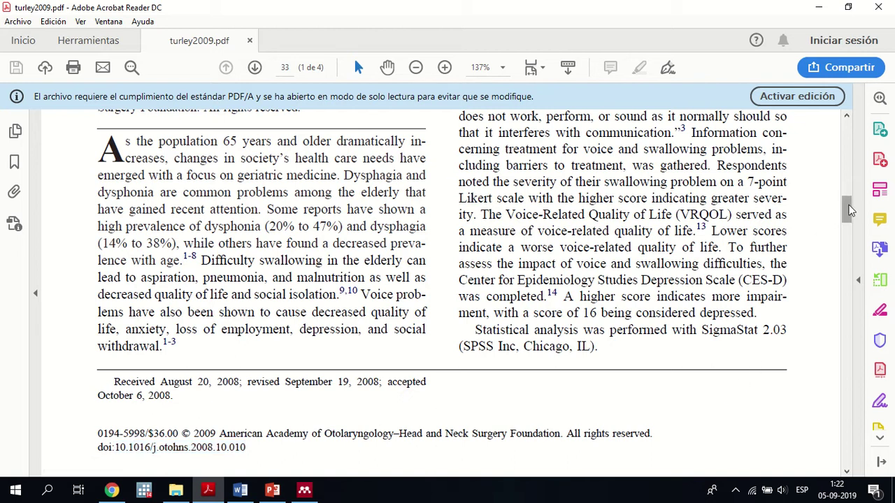
pyautogui.moveTo(846, 210); pyautogui.dragTo(786, 150)
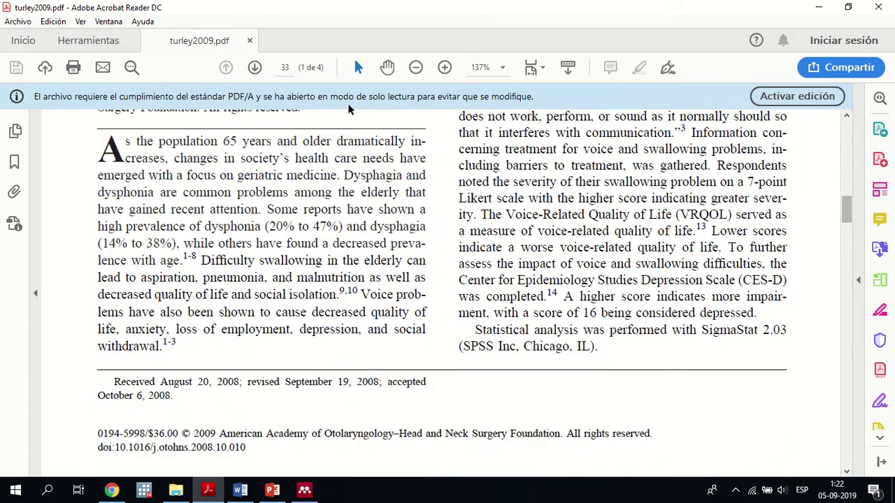
# - Close the turley2009 document, switch to File Explorer, and import turley2009 from 2.Prevalencia disfagia into Mendeley's 2019 folder
pyautogui.click(250, 42)
pyautogui.click(176, 490)
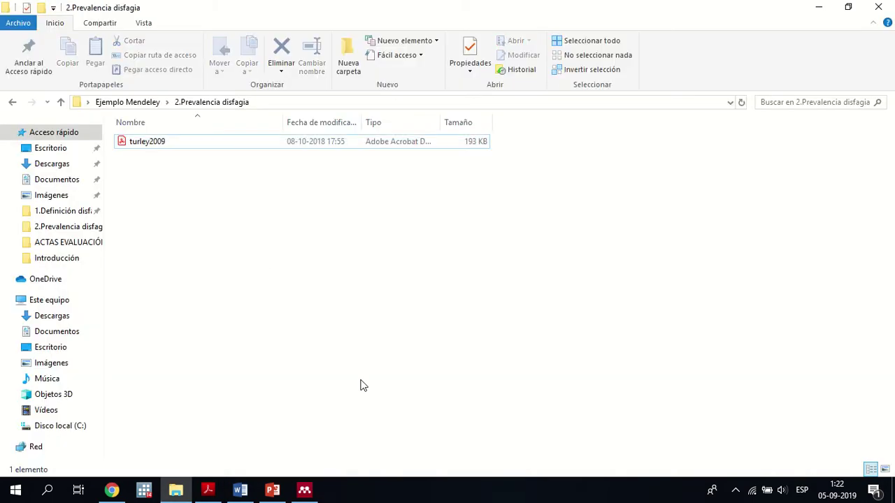
pyautogui.click(143, 151)
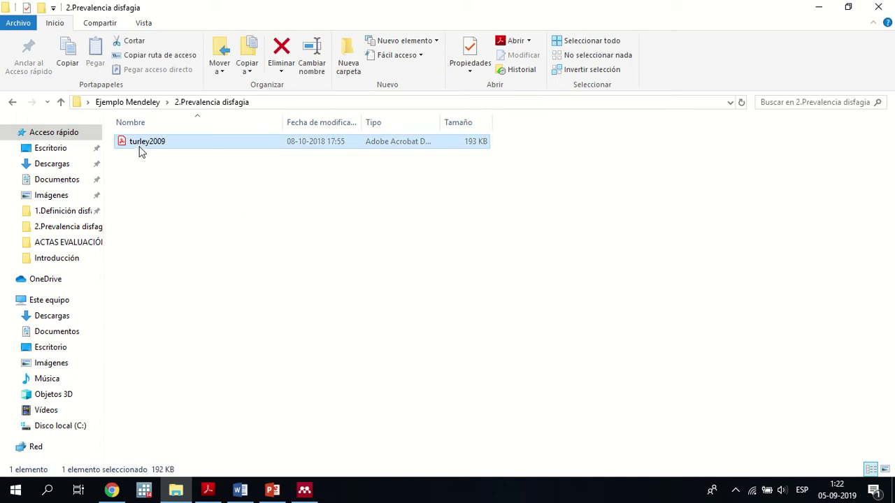
pyautogui.moveTo(310, 489)
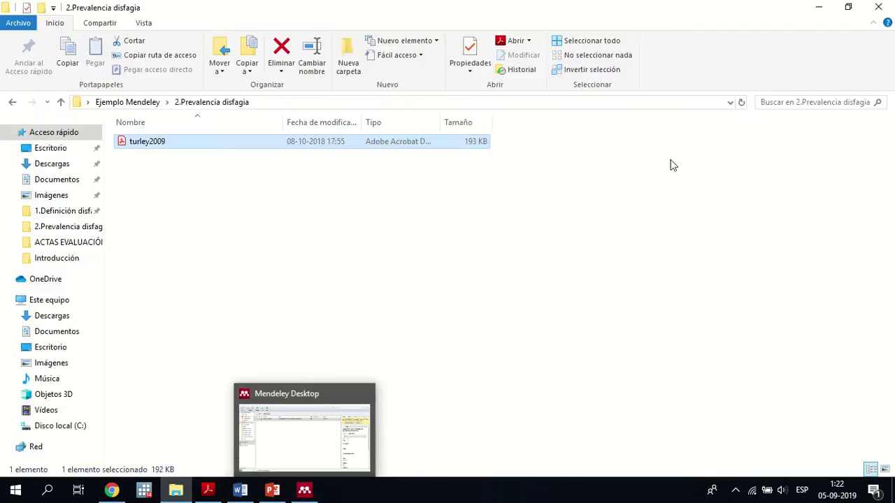
pyautogui.click(221, 244)
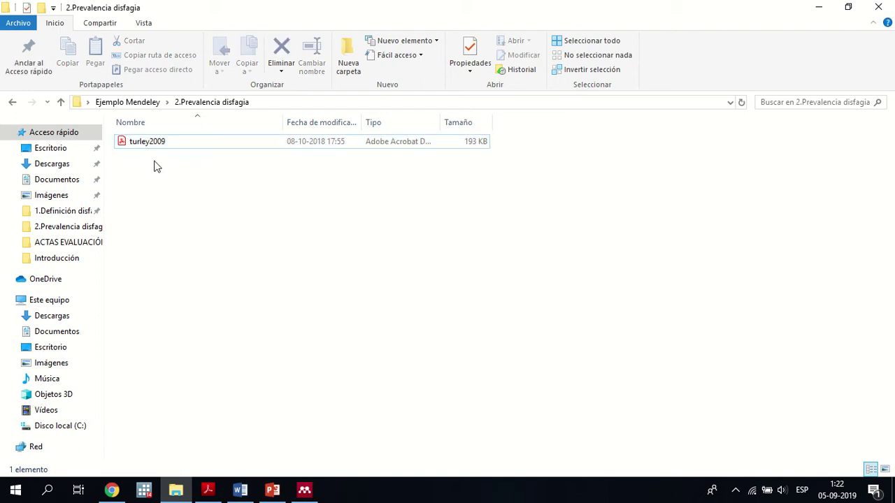
pyautogui.moveTo(144, 143); pyautogui.dragTo(274, 220)
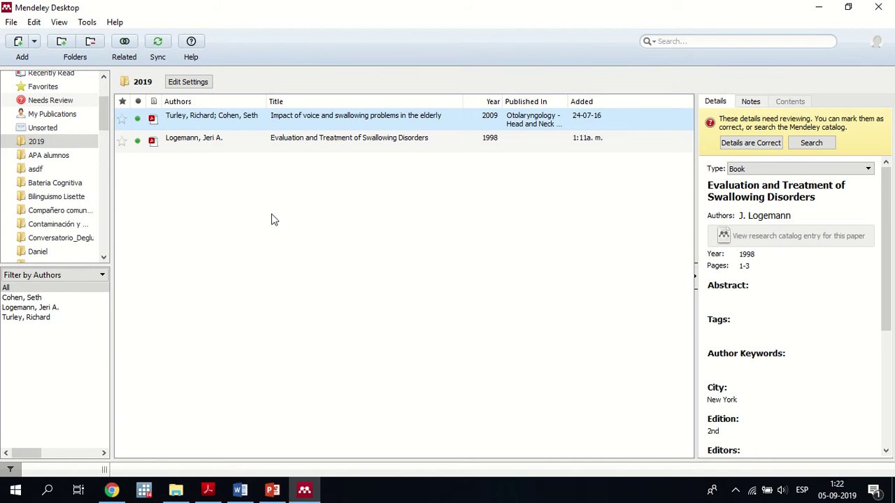
# - Review the details of the Impact of voice and swallowing problems in the elderly entry in the 2019 folder
pyautogui.click(234, 148)
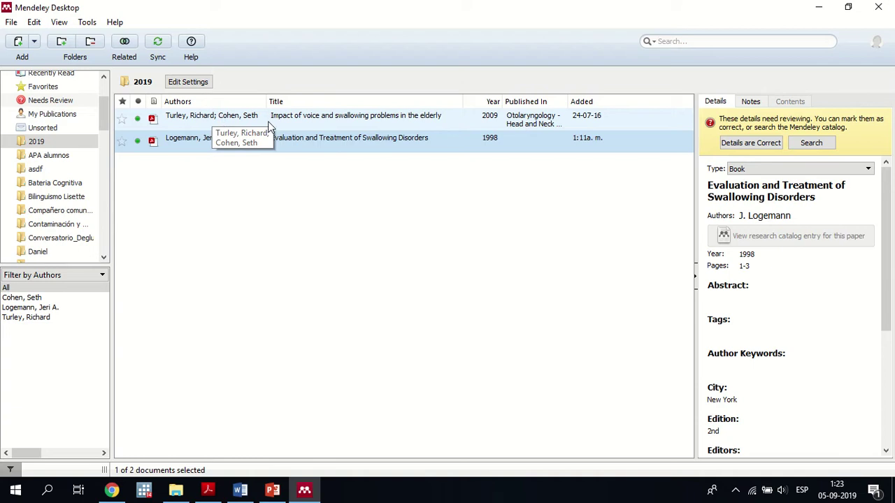
pyautogui.click(287, 123)
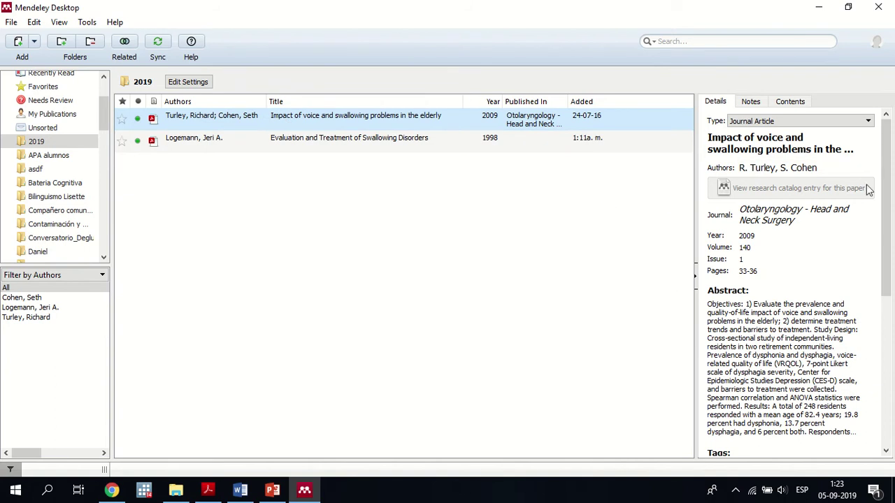
pyautogui.click(888, 210)
pyautogui.moveTo(890, 210)
pyautogui.mouseDown()
pyautogui.moveTo(890, 291)
pyautogui.moveTo(888, 203)
pyautogui.mouseUp()
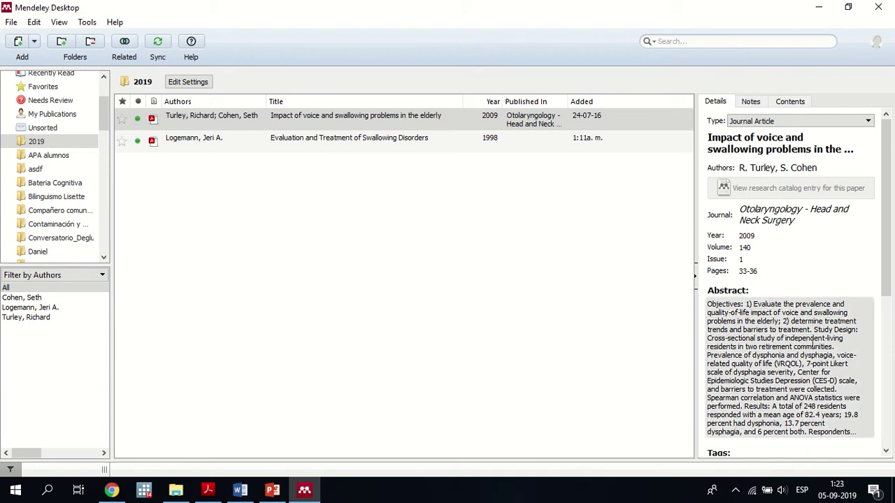
pyautogui.click(176, 209)
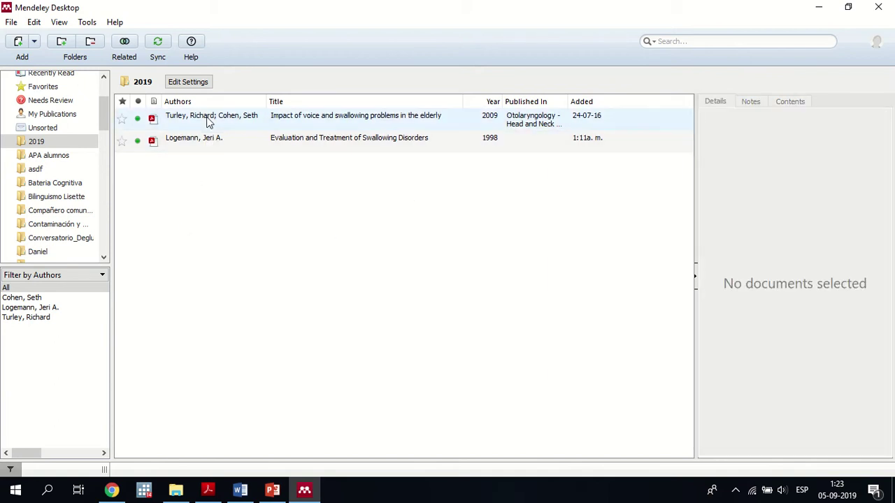
pyautogui.click(206, 117)
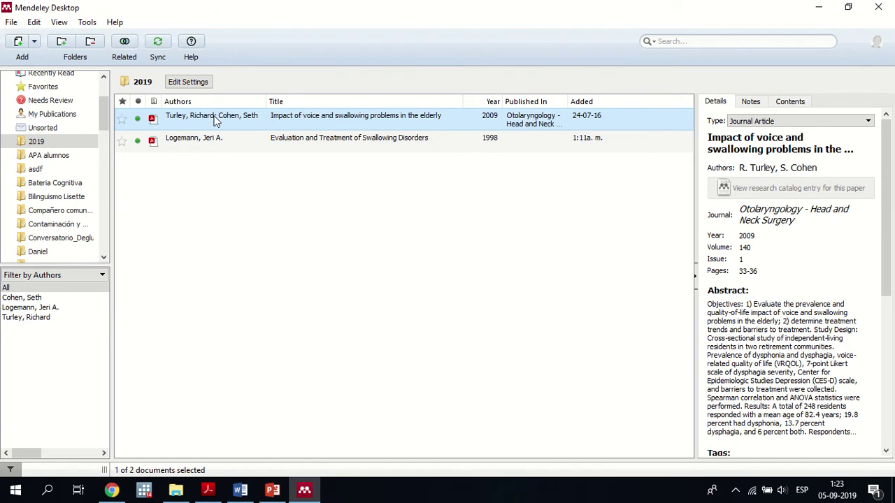
# - Open the PDF of Impact of voice and swallowing problems in the elderly inside Mendeley and close Acrobat Reader
pyautogui.doubleClick(215, 119)
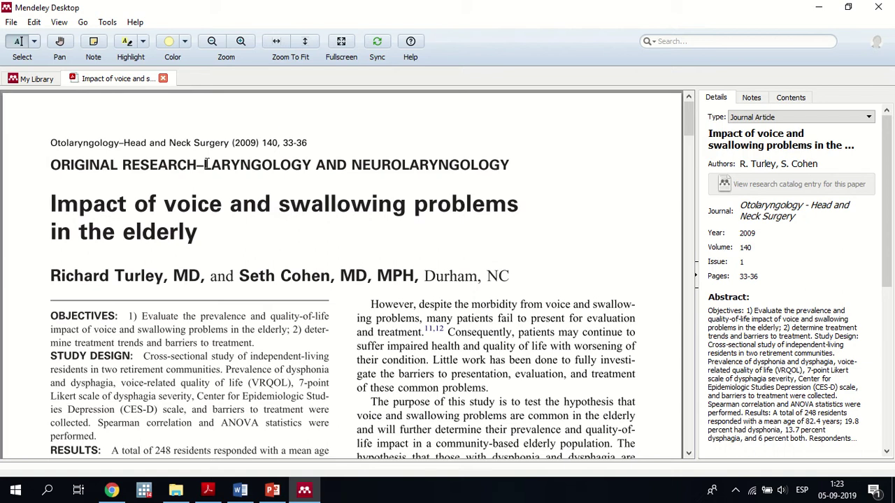
pyautogui.moveTo(209, 491)
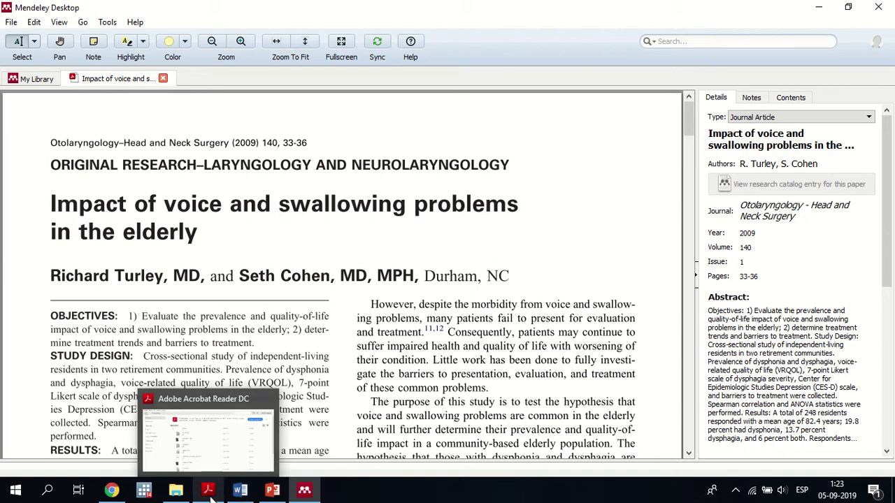
pyautogui.moveTo(212, 473)
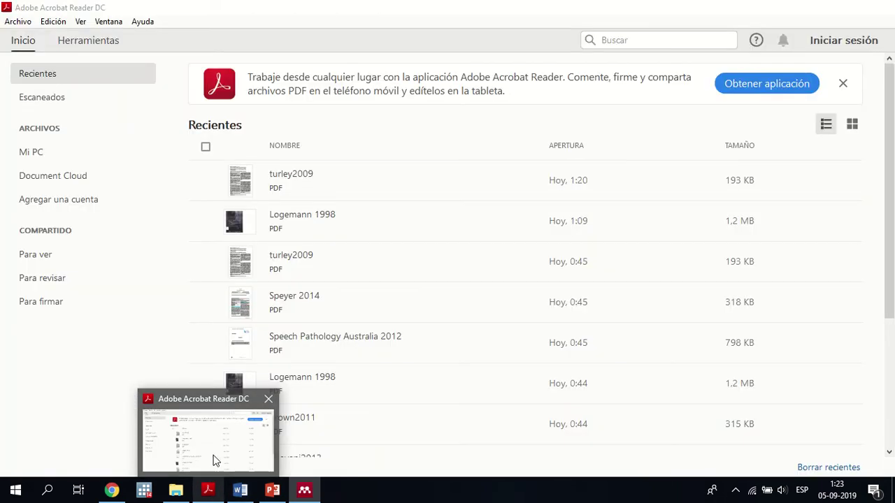
pyautogui.click(268, 399)
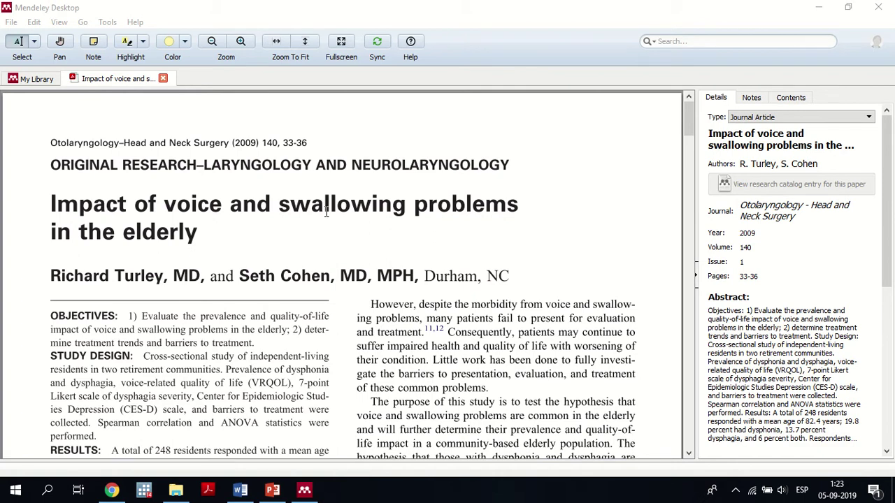
# - Highlight the article's title in yellow on its first page and view the colour options for the highlight
pyautogui.moveTo(198, 233); pyautogui.dragTo(53, 203)
pyautogui.tripleClick(53, 203)
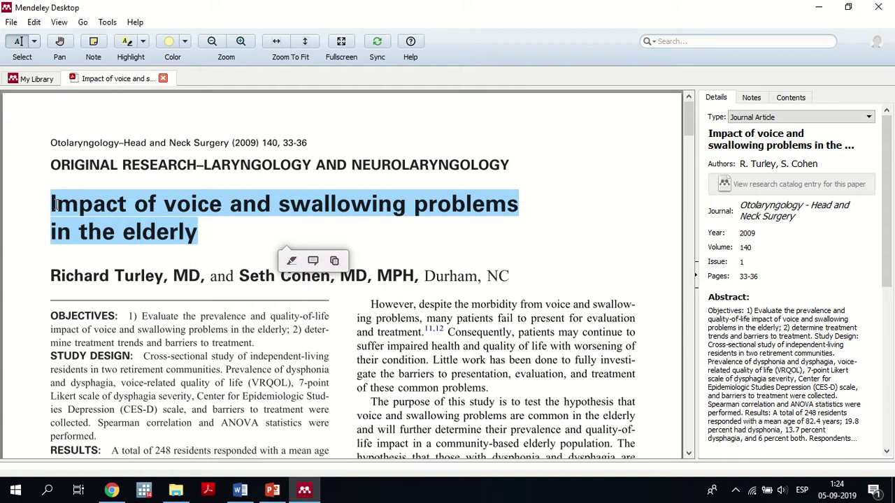
pyautogui.click(292, 261)
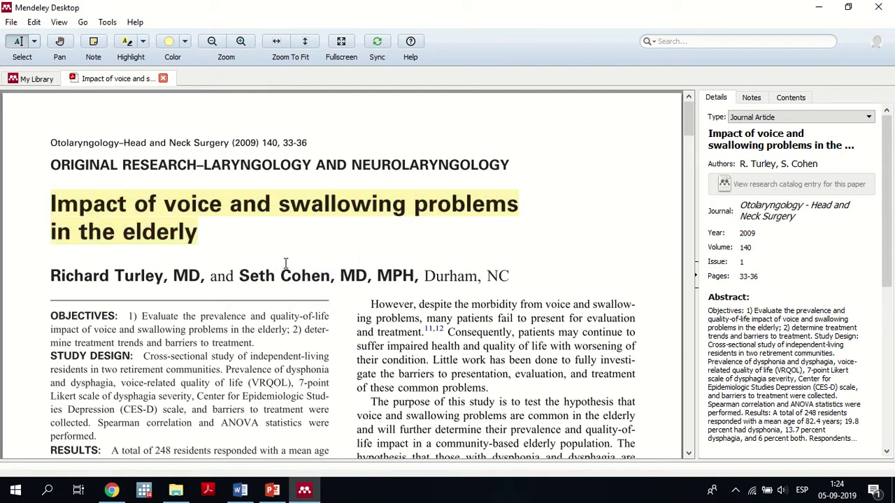
pyautogui.rightClick(251, 219)
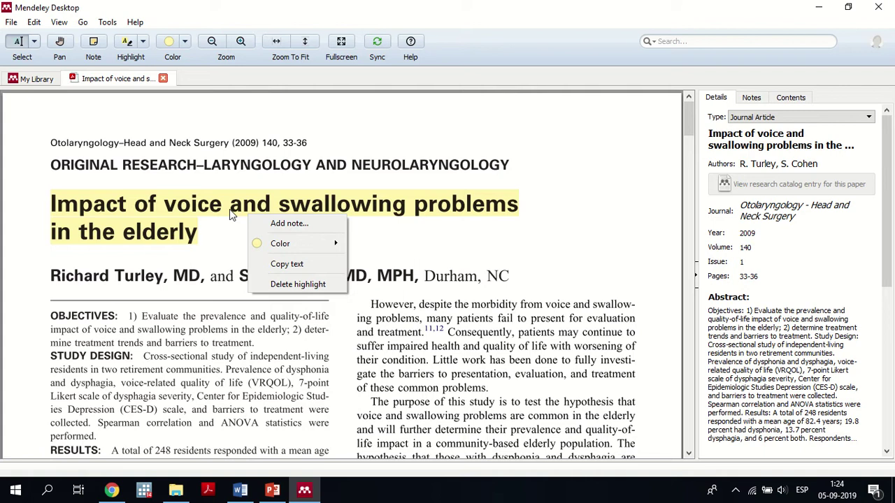
pyautogui.moveTo(300, 245)
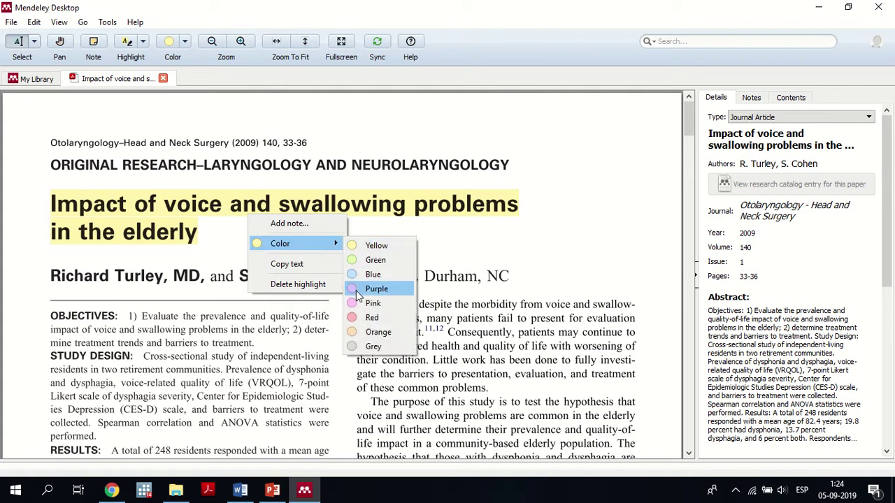
pyautogui.click(278, 214)
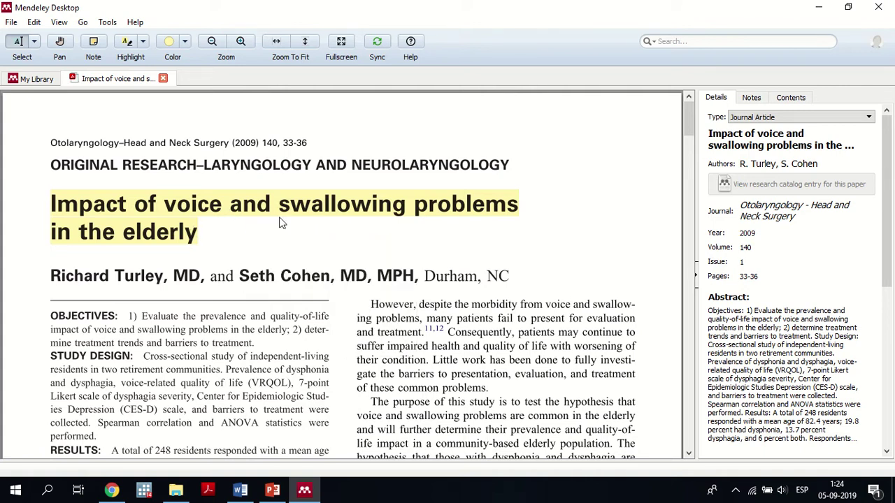
# - Add the note "Esto es importante para el proyecto" to the highlighted title and delete the note
pyautogui.click(337, 222)
pyautogui.click(320, 266)
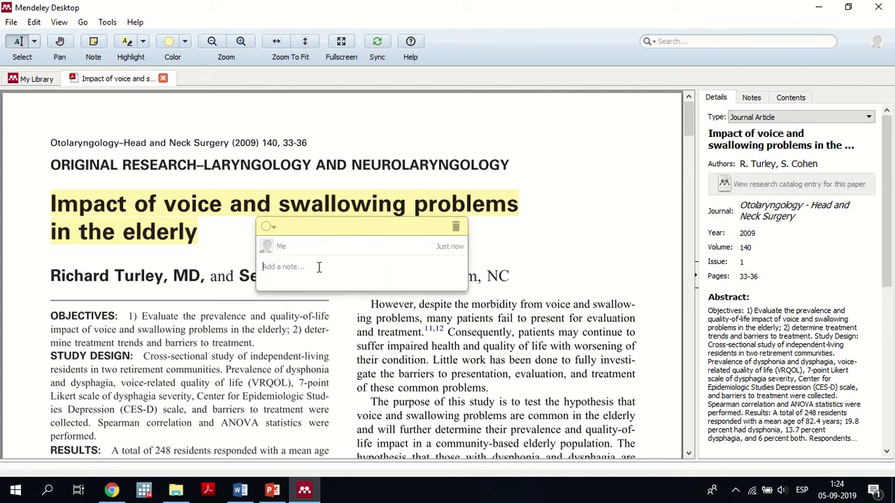
pyautogui.write('Esto es importante para el proyecto')
pyautogui.click(455, 227)
pyautogui.click(438, 227)
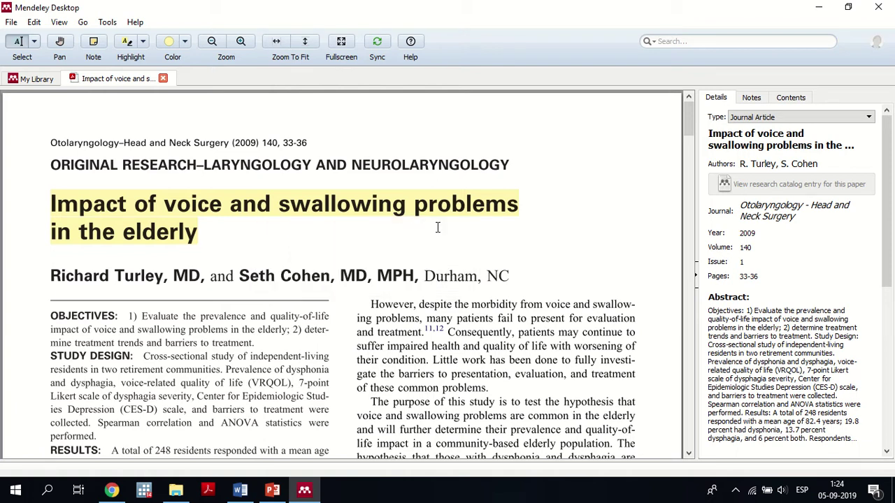
# - Remove the highlight from the article's title and close the article
pyautogui.click(197, 211)
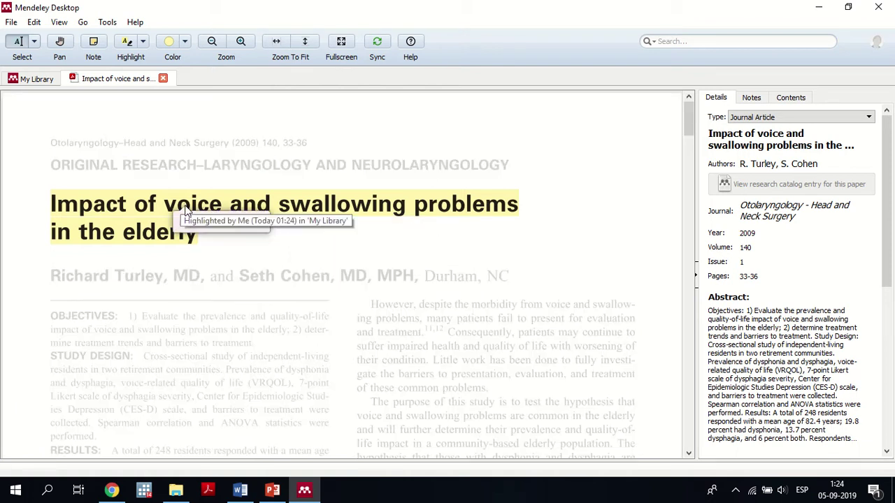
pyautogui.click(256, 223)
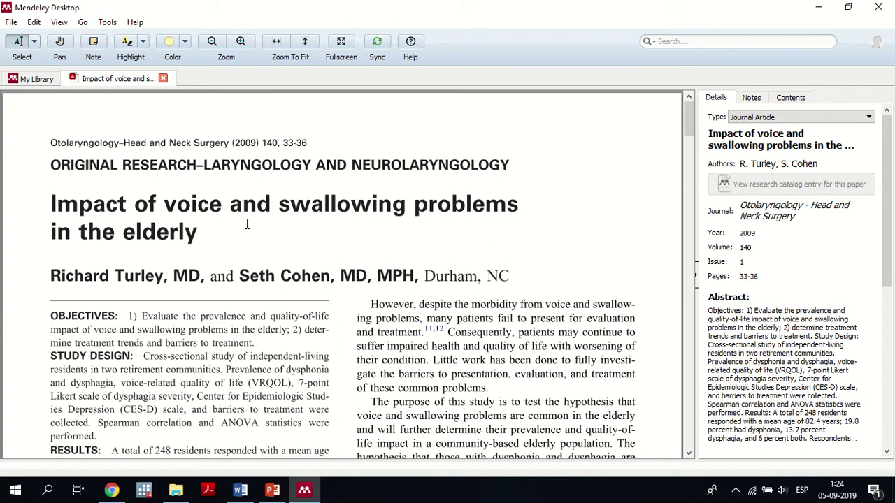
pyautogui.click(163, 79)
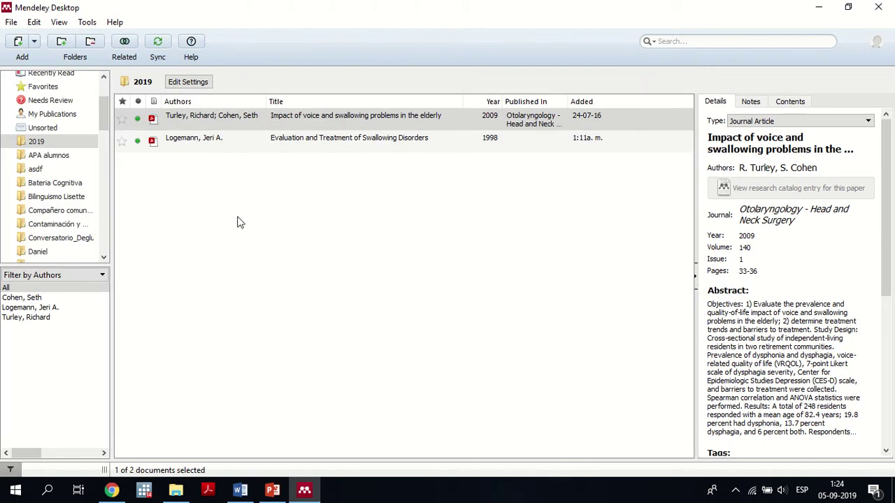
# - Reopen the article from the 2019 folder and compare the title in its details with the title on the first page
pyautogui.click(200, 124)
pyautogui.doubleClick(198, 120)
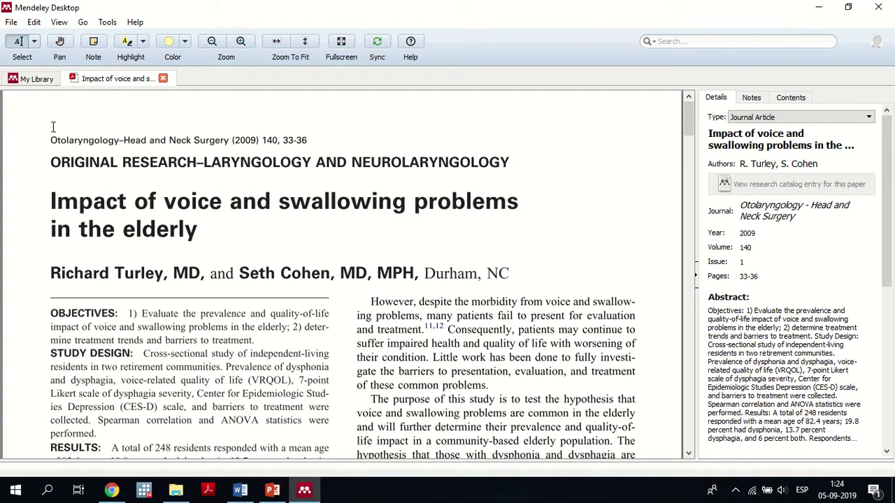
pyautogui.click(780, 143)
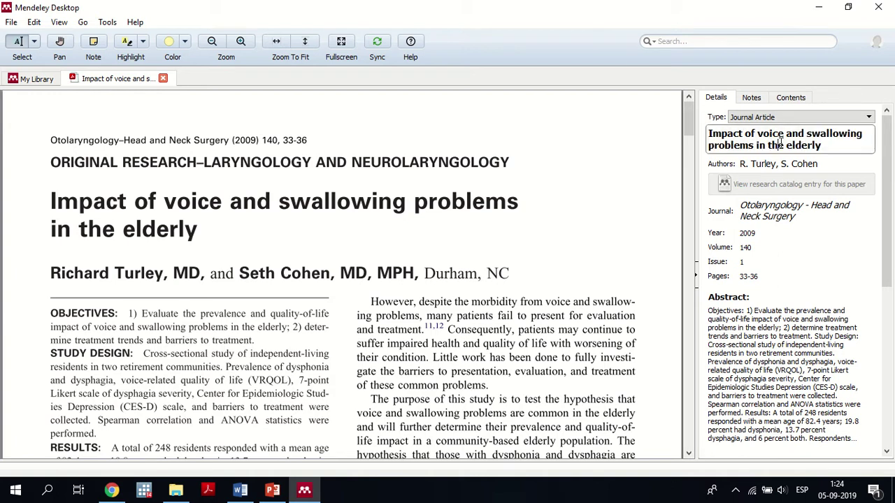
pyautogui.moveTo(827, 148); pyautogui.dragTo(685, 133)
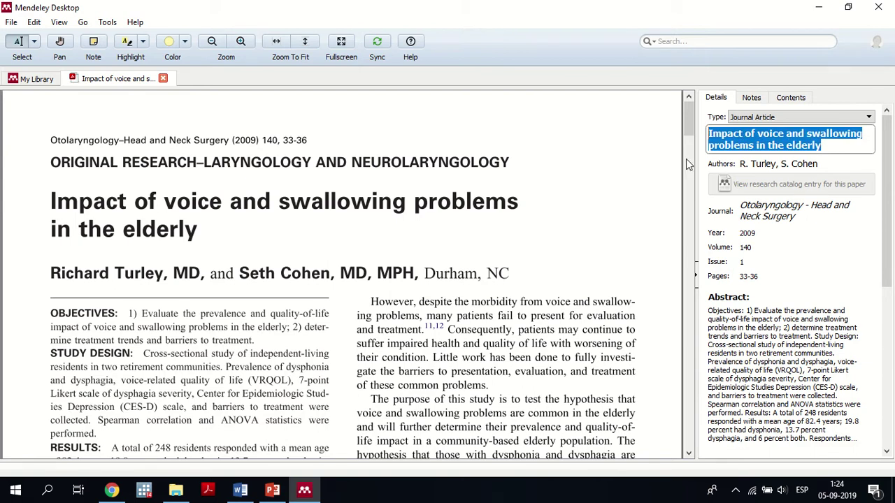
pyautogui.click(226, 221)
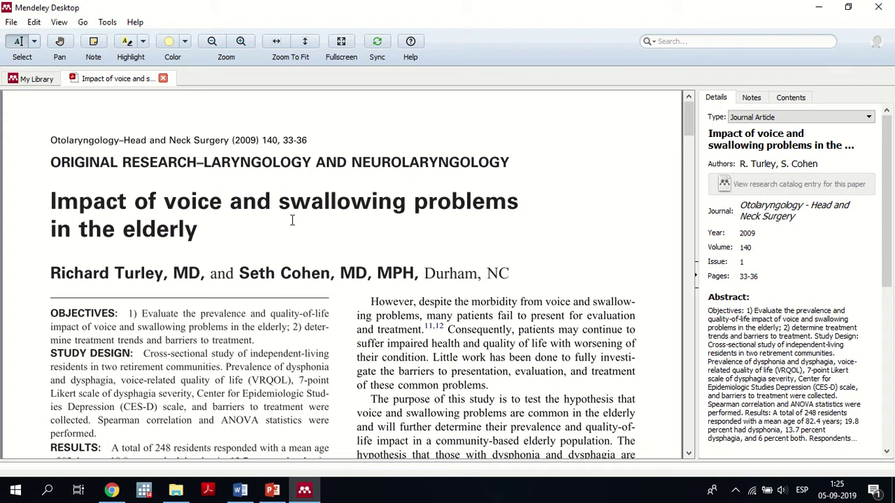
pyautogui.click(780, 147)
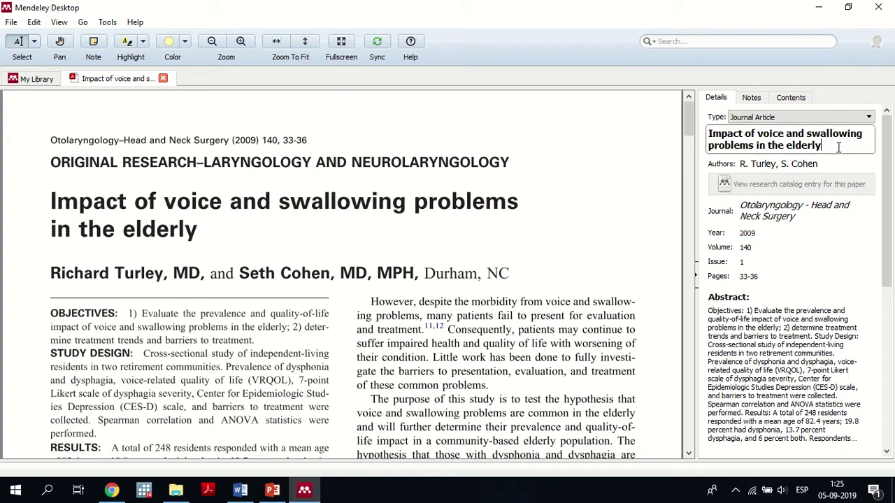
pyautogui.moveTo(828, 146); pyautogui.dragTo(710, 134)
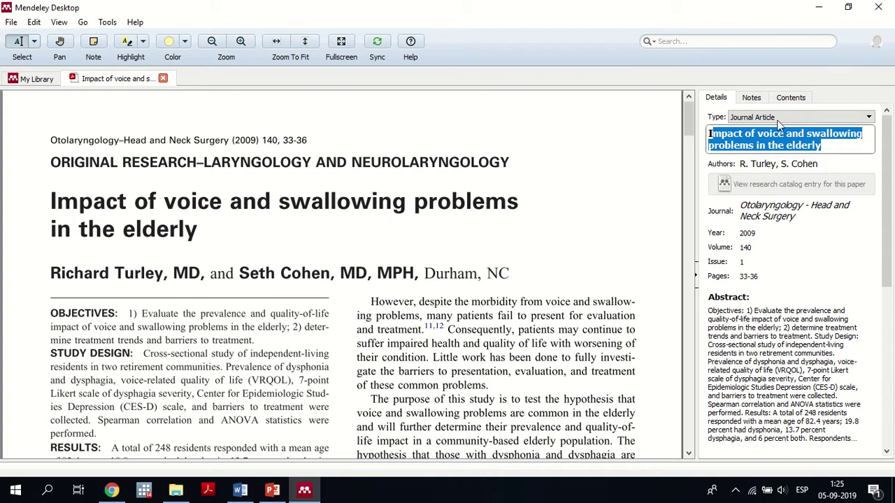
pyautogui.click(706, 155)
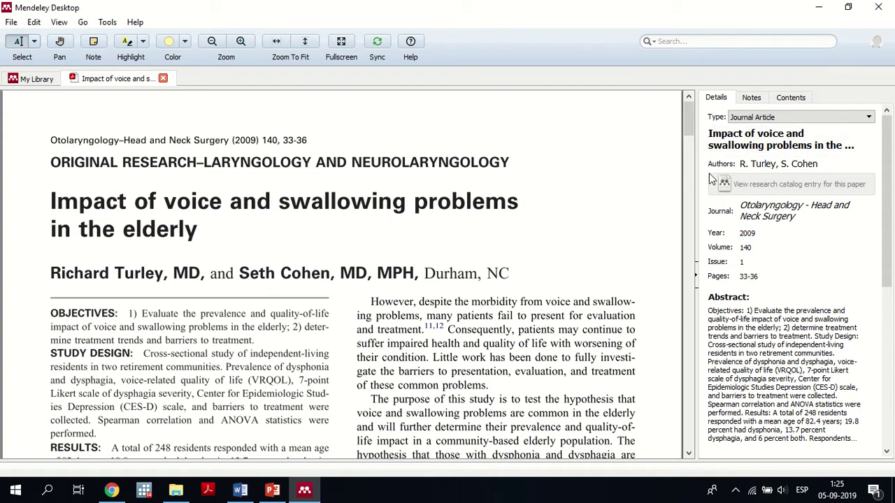
# - Compare the authors recorded in the entry's details with the article's author line, including the degree abbreviation MD
pyautogui.click(774, 165)
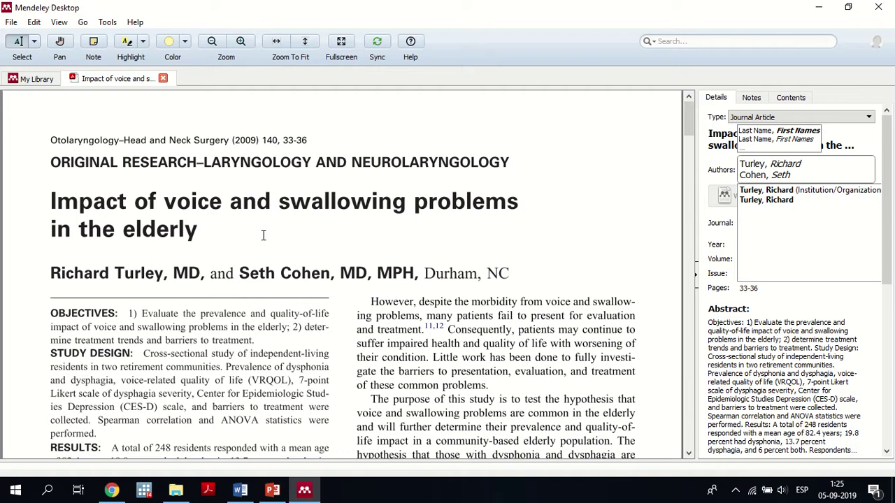
pyautogui.click(112, 264)
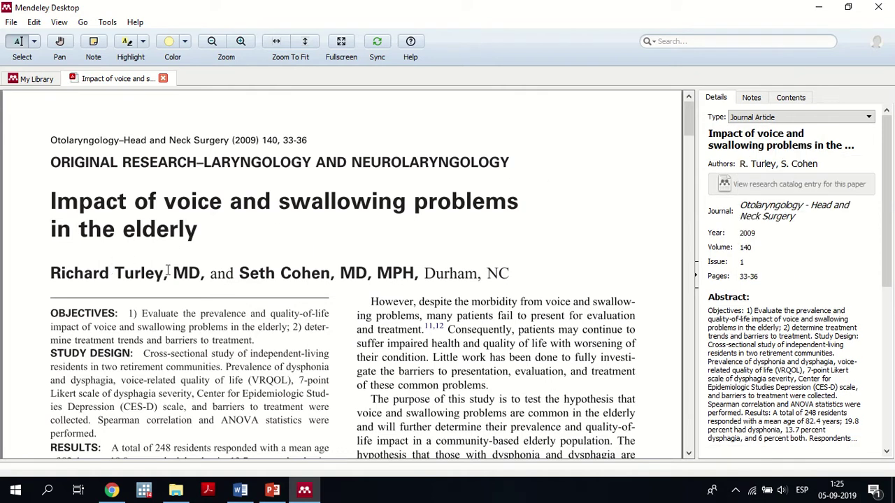
pyautogui.moveTo(177, 272); pyautogui.dragTo(200, 273)
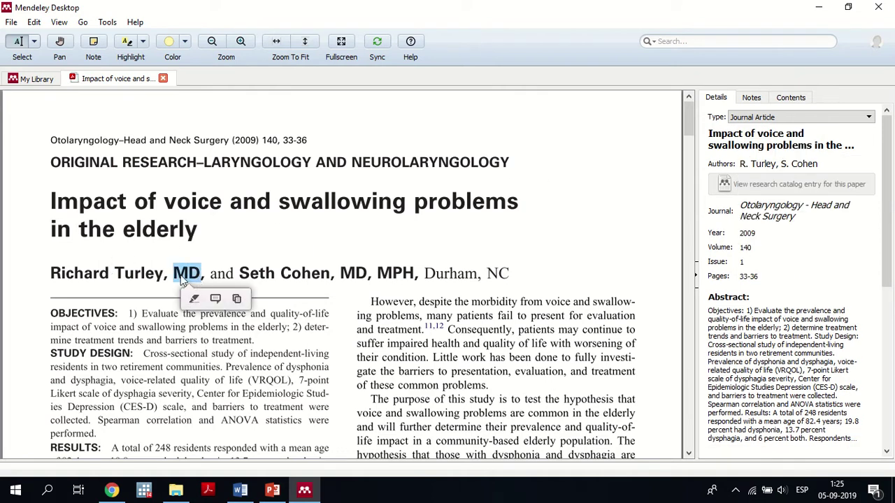
pyautogui.click(344, 281)
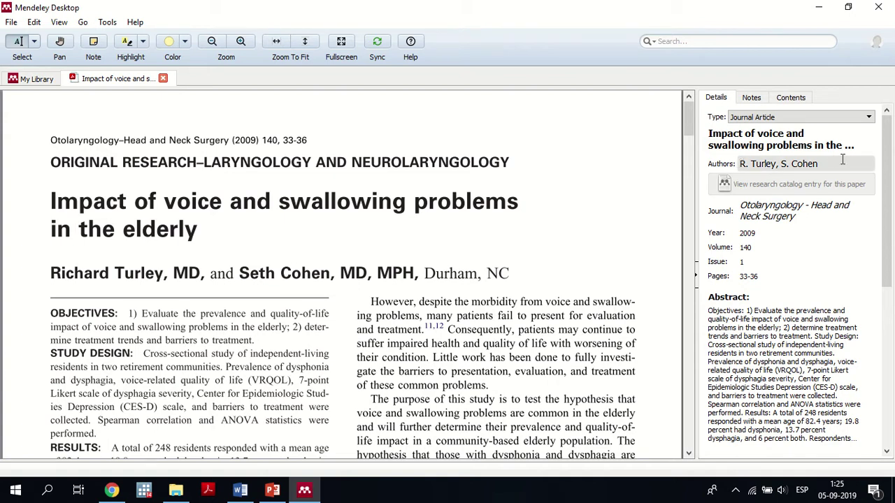
# - Select the degree MD in the article's author line and check the full author list in the entry's details for it
pyautogui.moveTo(171, 274); pyautogui.dragTo(201, 274)
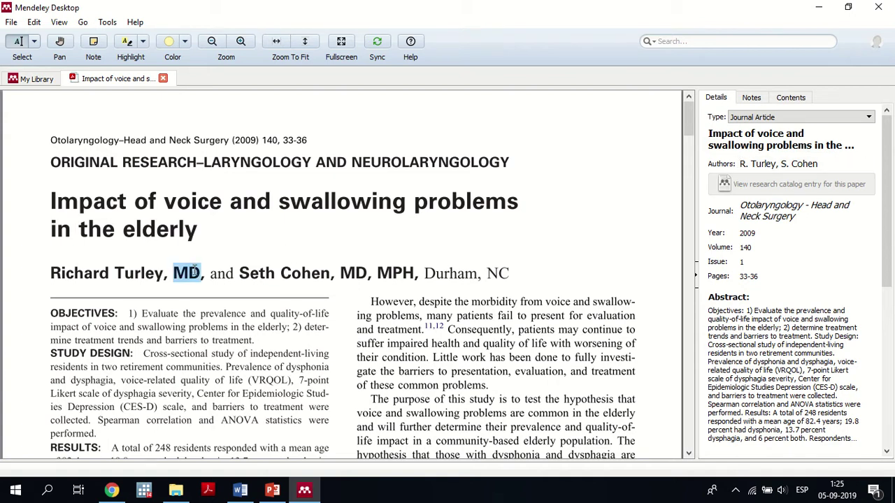
pyautogui.click(775, 171)
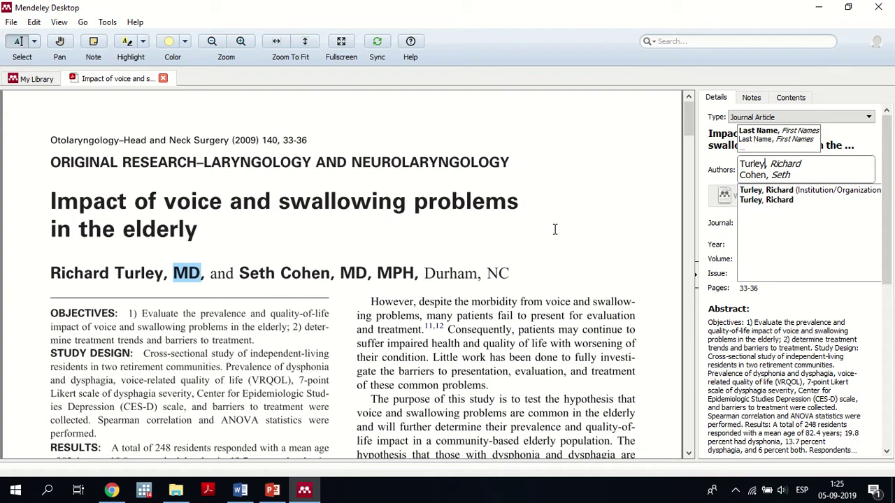
pyautogui.click(720, 184)
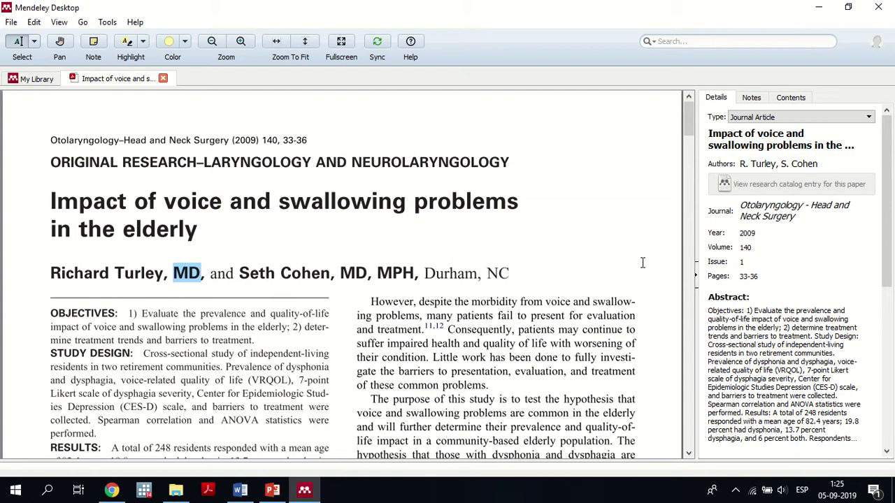
# - Compare the journal name in the entry's details with the journal name in the first page's header
pyautogui.click(763, 202)
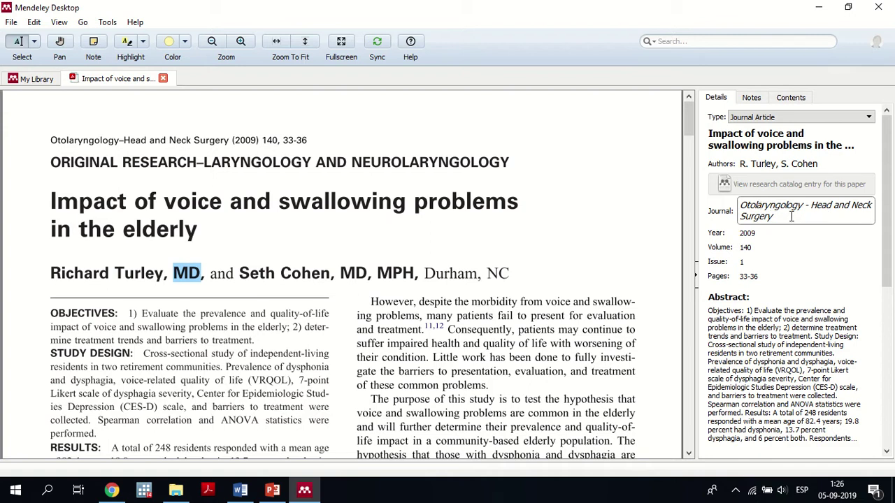
pyautogui.moveTo(792, 217); pyautogui.dragTo(736, 204)
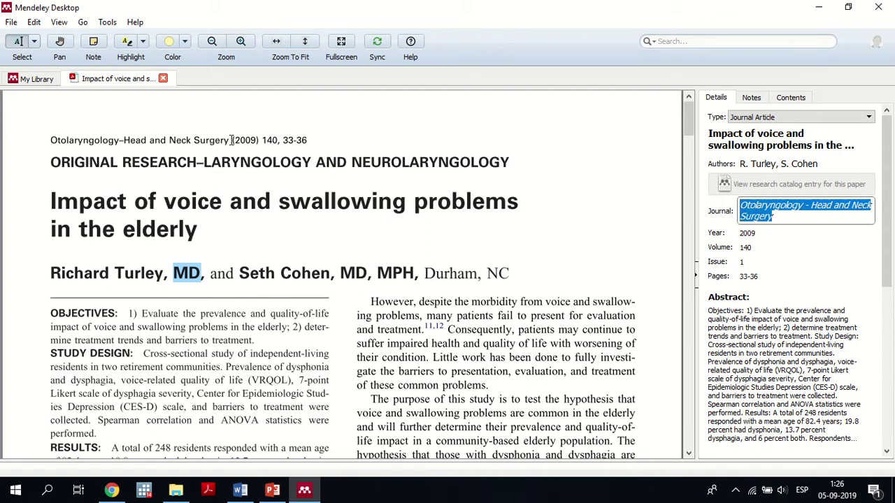
pyautogui.moveTo(228, 140); pyautogui.dragTo(54, 137)
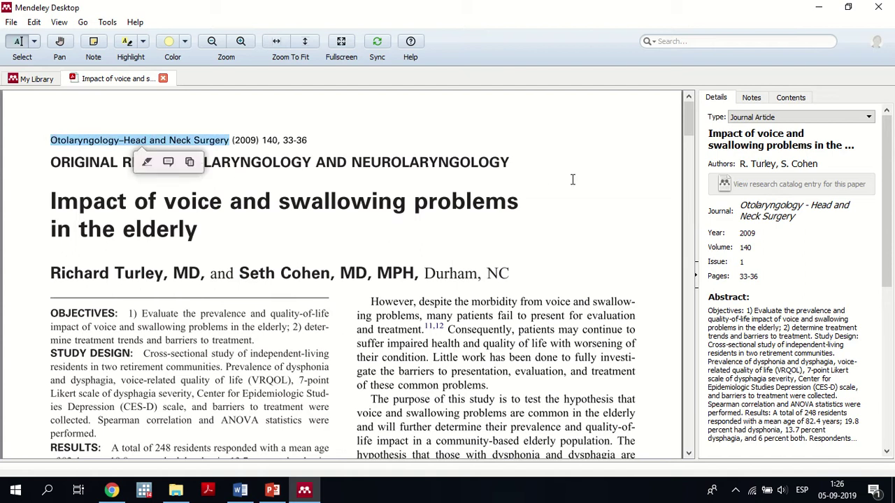
pyautogui.click(274, 231)
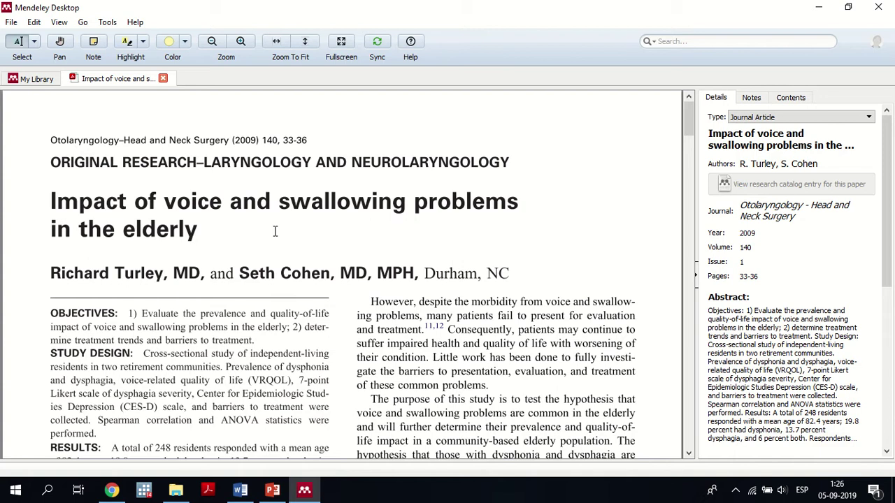
# - Compare the year, volume and pages in the entry's details with those in the first page's header
pyautogui.moveTo(236, 140); pyautogui.dragTo(246, 140)
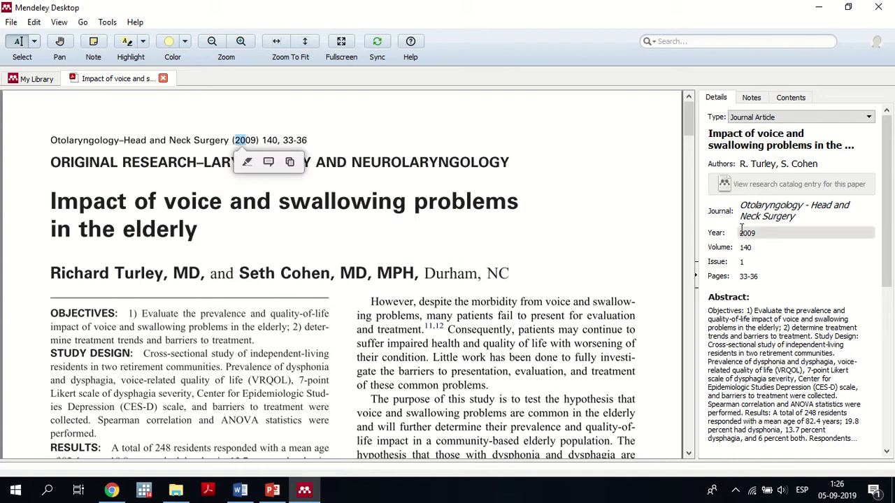
pyautogui.click(746, 232)
pyautogui.click(755, 247)
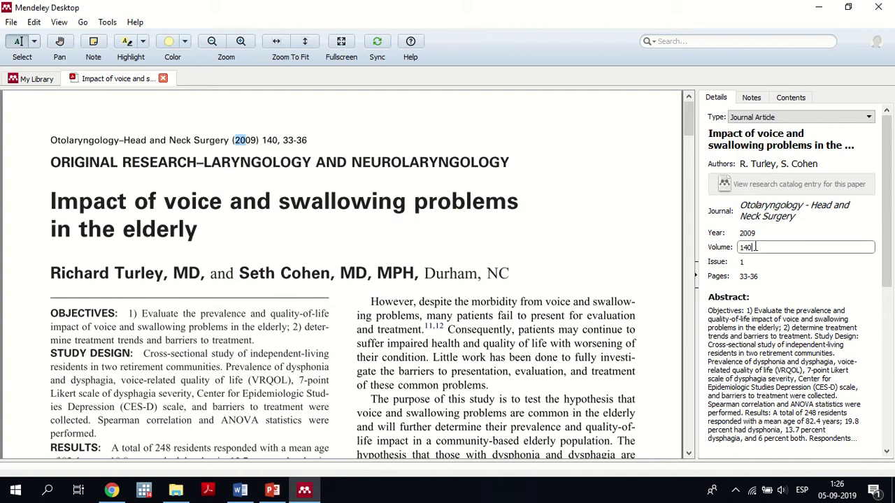
pyautogui.click(262, 143)
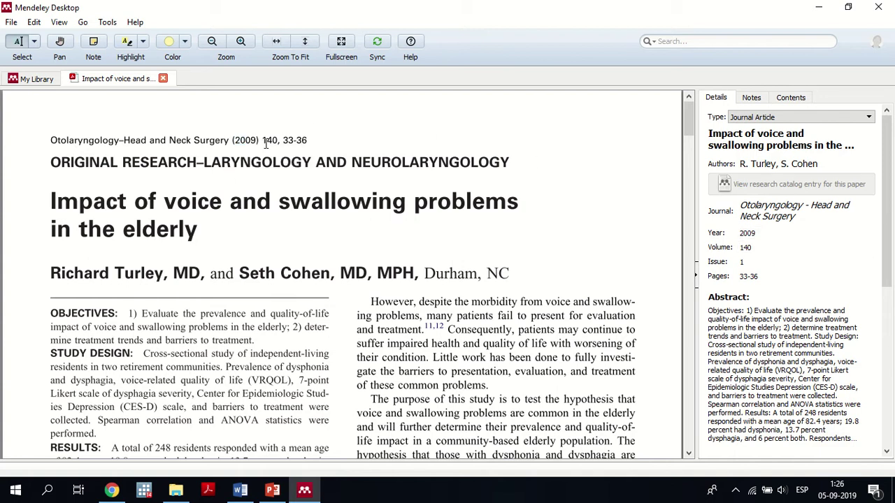
pyautogui.moveTo(266, 143); pyautogui.dragTo(612, 190)
pyautogui.click(746, 274)
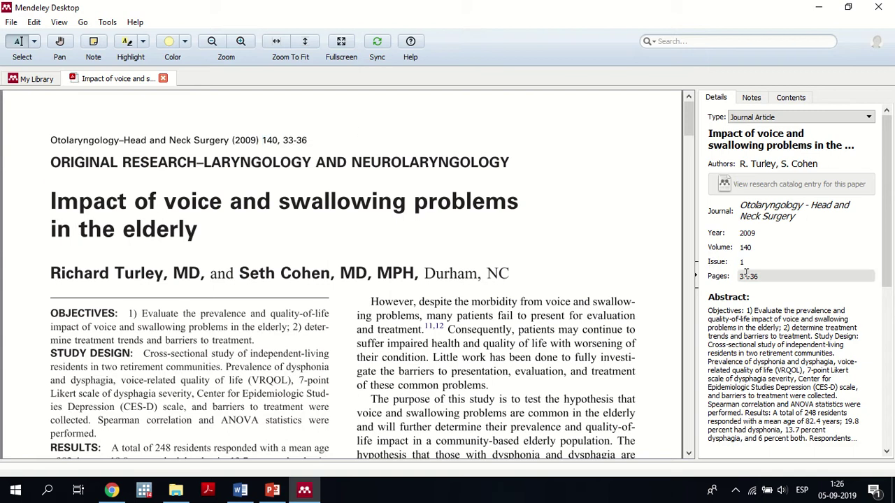
pyautogui.moveTo(772, 280); pyautogui.dragTo(730, 284)
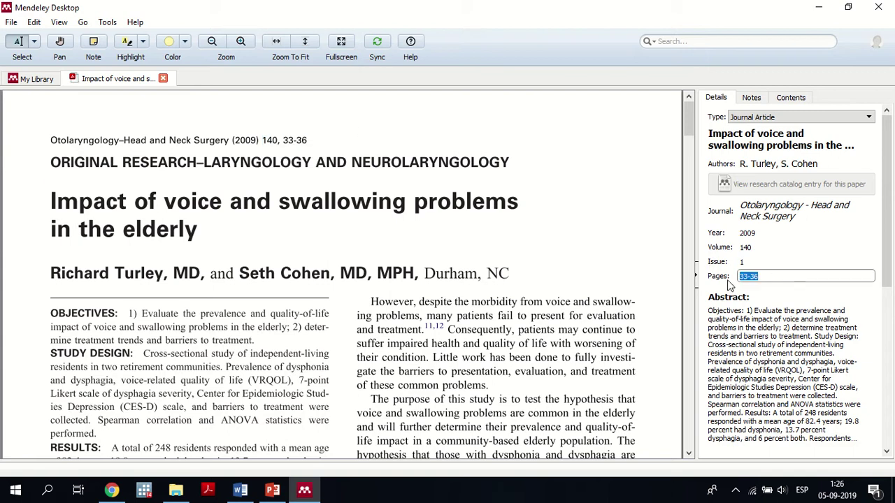
pyautogui.click(730, 283)
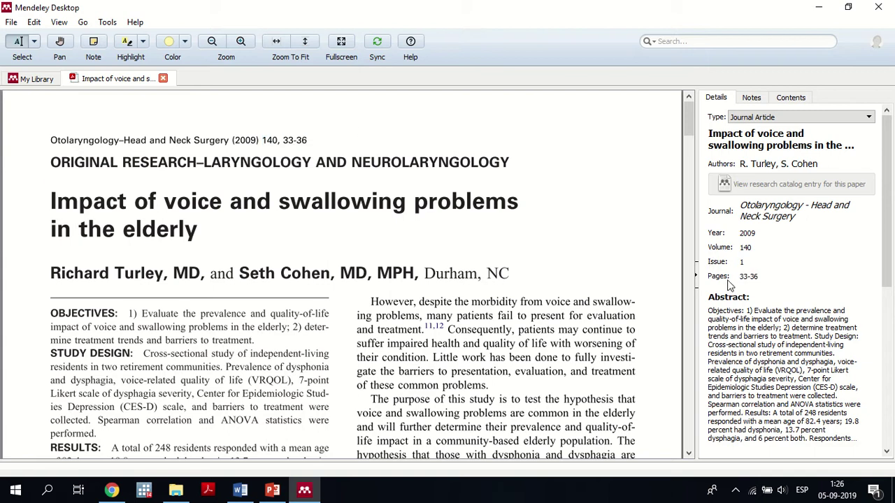
# - Examine the URL and the DOI recorded further down in the entry's details
pyautogui.moveTo(893, 177); pyautogui.dragTo(889, 250)
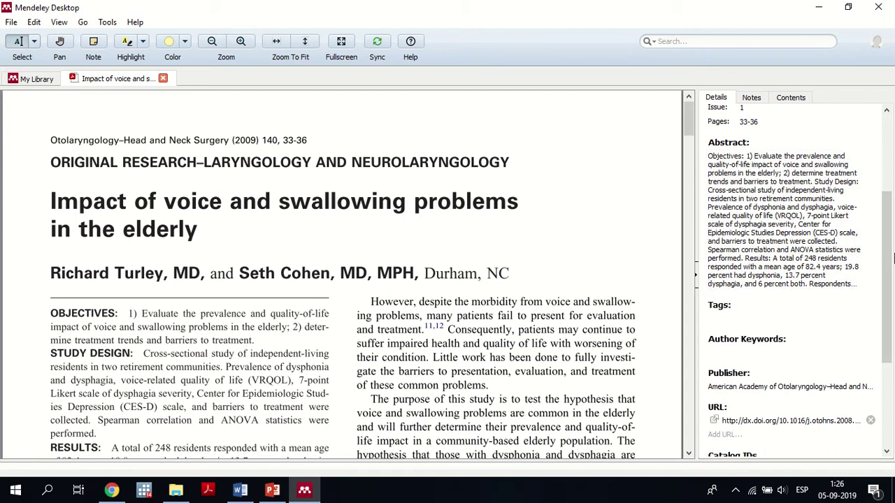
pyautogui.moveTo(894, 259); pyautogui.dragTo(887, 359)
pyautogui.click(729, 252)
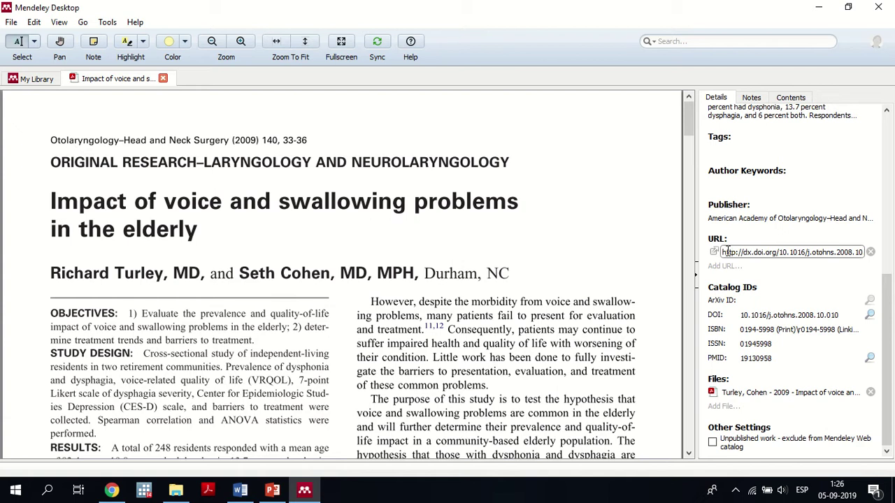
pyautogui.hotkey('ctrl', 'a')
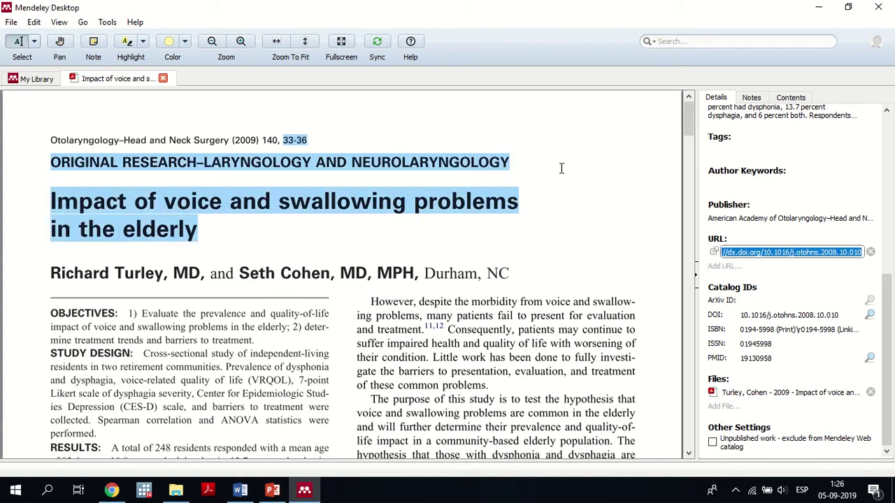
pyautogui.click(554, 301)
pyautogui.click(743, 315)
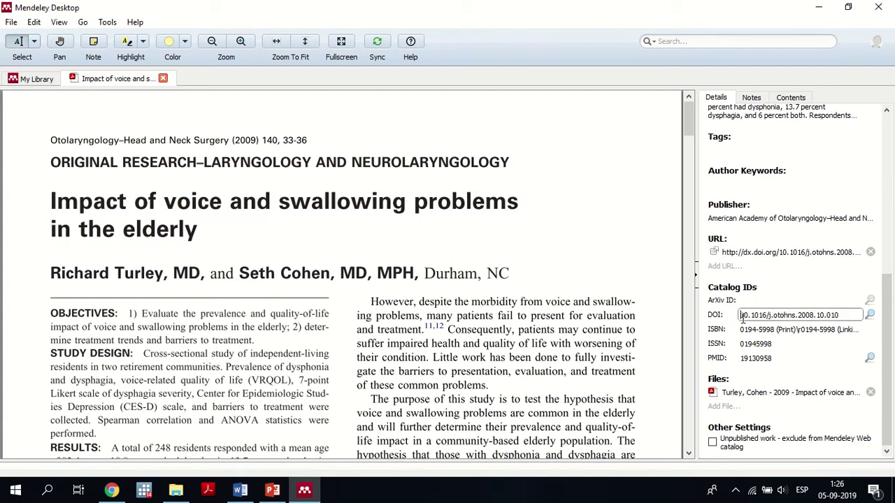
pyautogui.moveTo(743, 315); pyautogui.dragTo(861, 333)
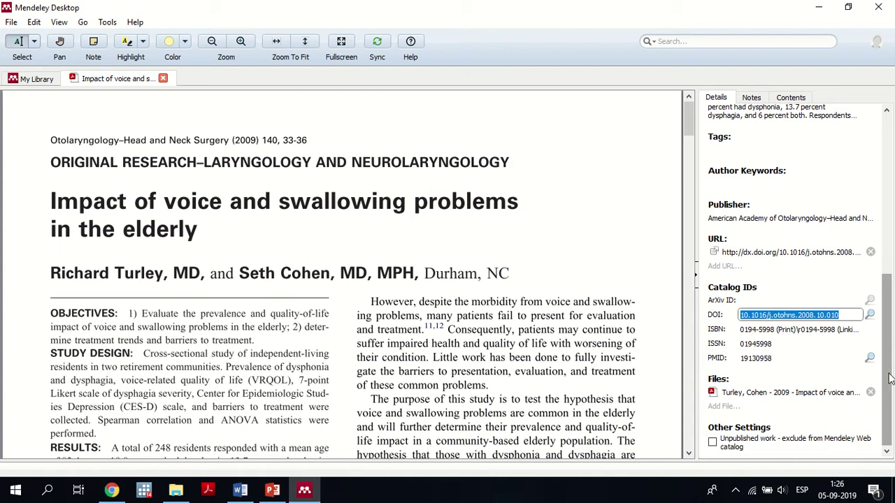
pyautogui.moveTo(891, 381); pyautogui.dragTo(884, 119)
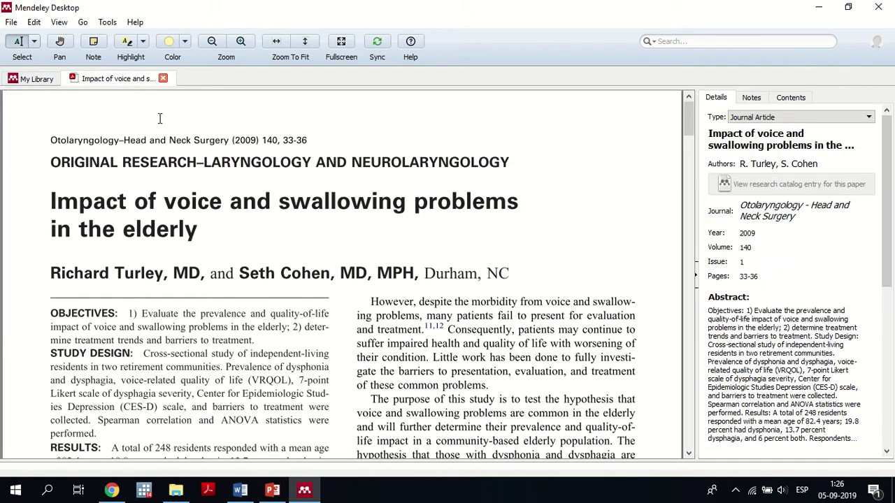
# - Review the entry's main bibliographic details again, selecting the full journal name in its field
pyautogui.moveTo(893, 226); pyautogui.dragTo(855, 228)
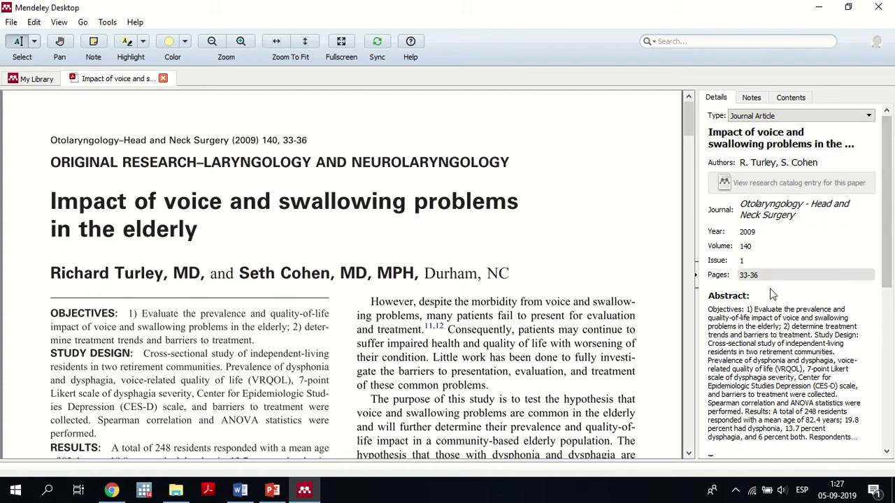
pyautogui.moveTo(886, 202); pyautogui.dragTo(856, 224)
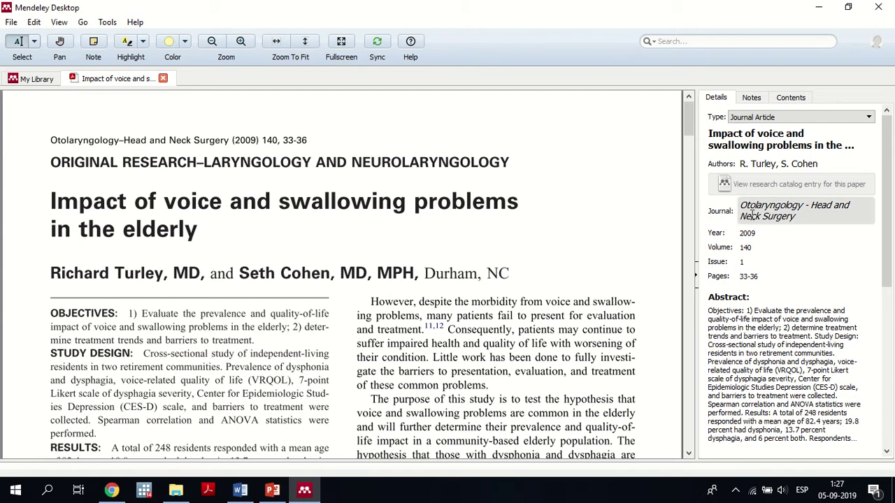
pyautogui.click(755, 214)
pyautogui.moveTo(787, 216); pyautogui.dragTo(740, 204)
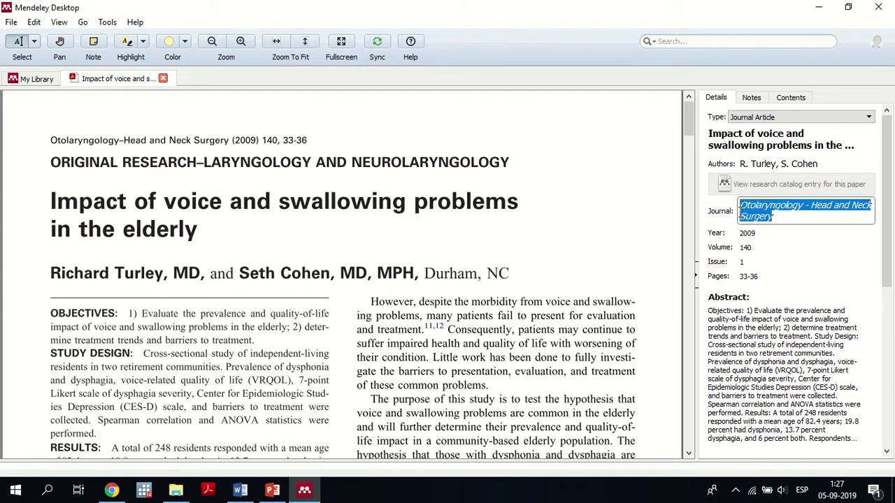
pyautogui.click(789, 218)
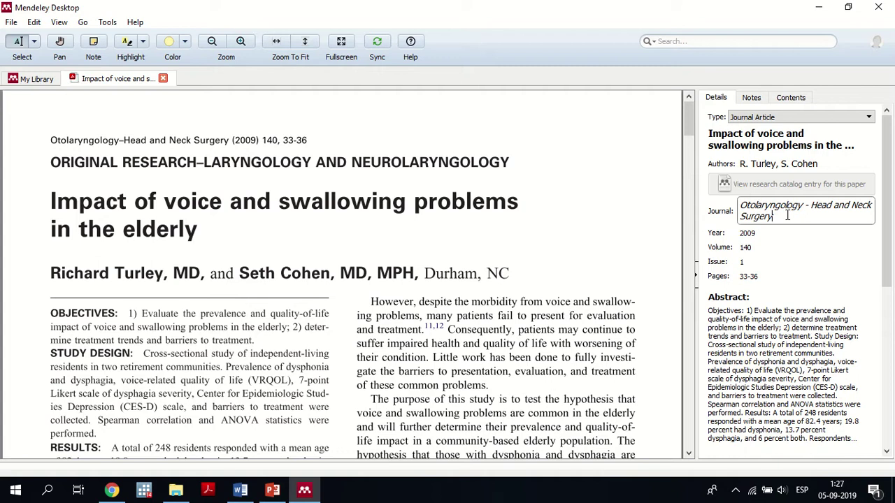
pyautogui.moveTo(770, 218); pyautogui.dragTo(733, 212)
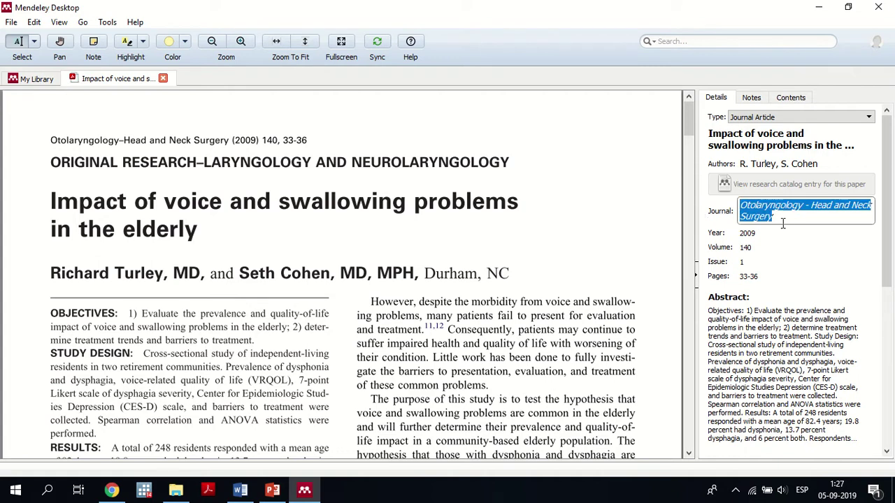
# - Close the article and import the brown2011 PDF from the 3.Causas disfagia folder into Mendeley's 2019 folder
pyautogui.click(163, 79)
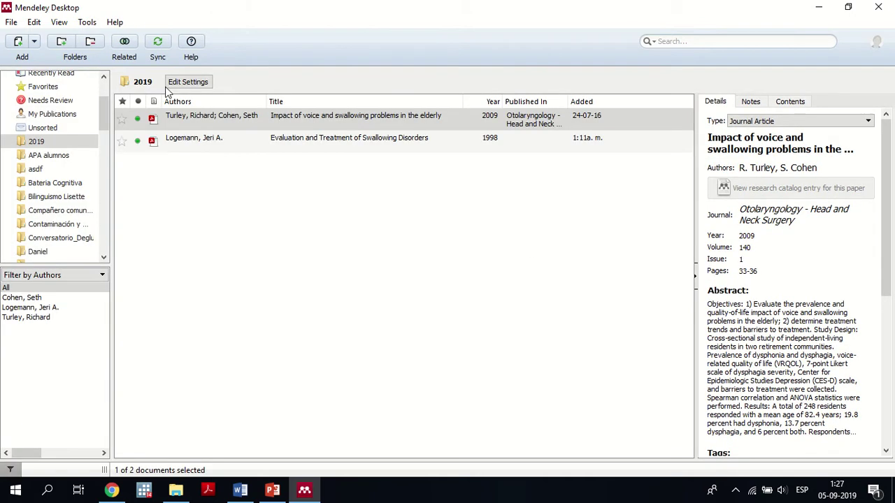
pyautogui.click(282, 273)
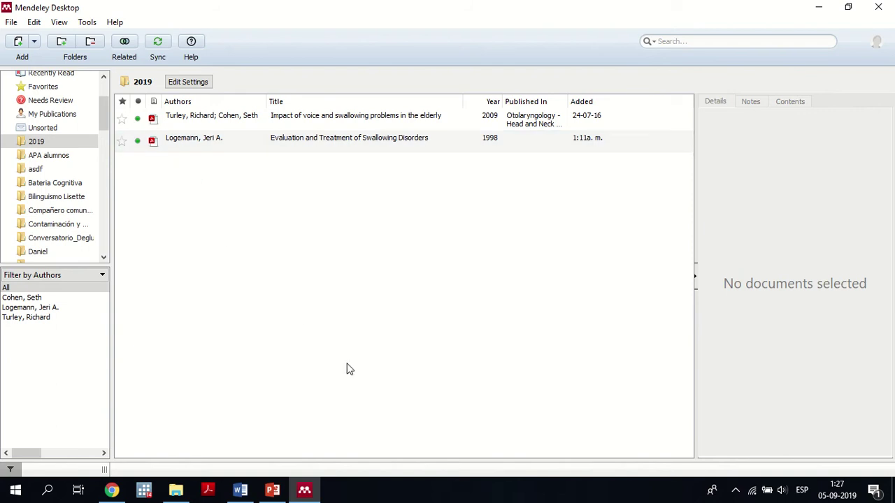
pyautogui.click(176, 490)
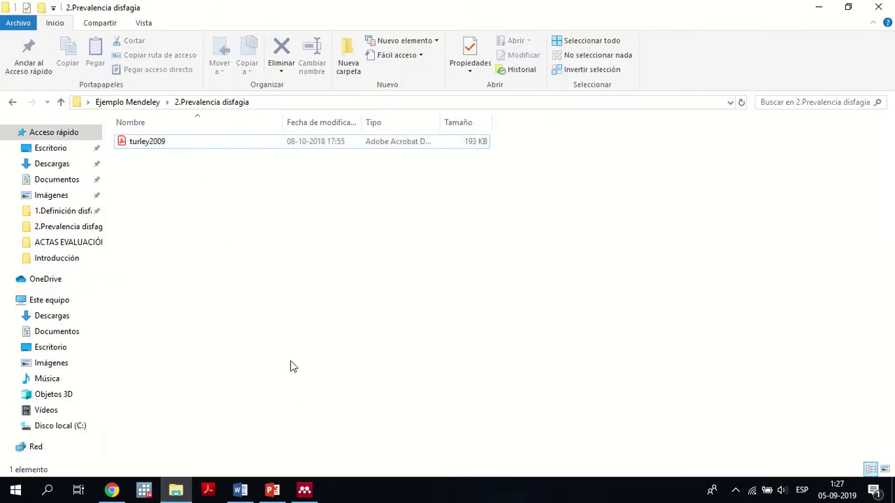
pyautogui.press('BackSpace')
pyautogui.press('Down')
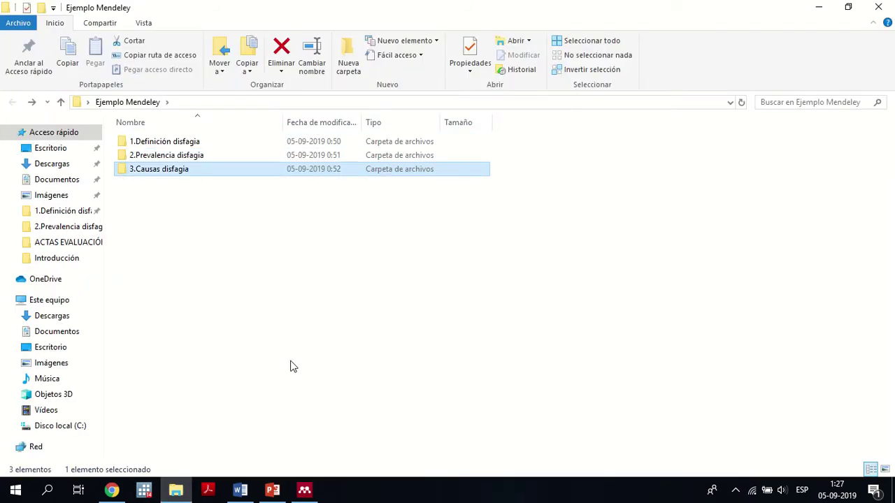
pyautogui.press('Return')
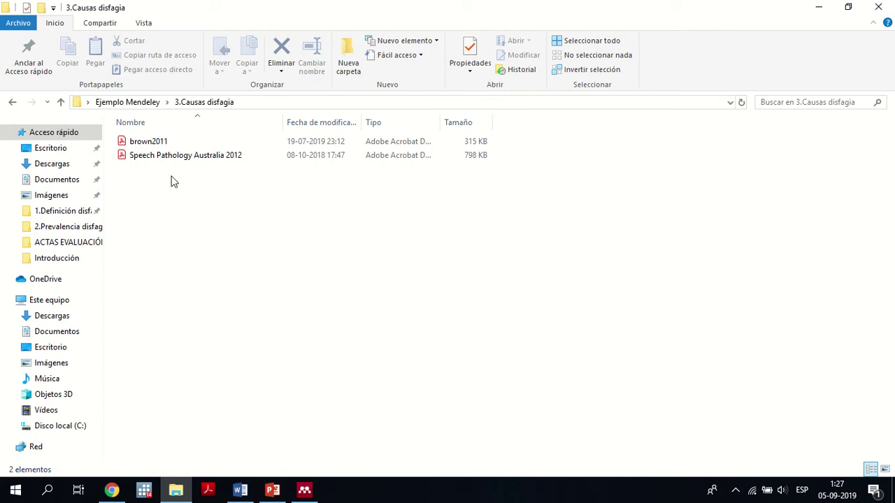
pyautogui.moveTo(138, 142); pyautogui.dragTo(312, 248)
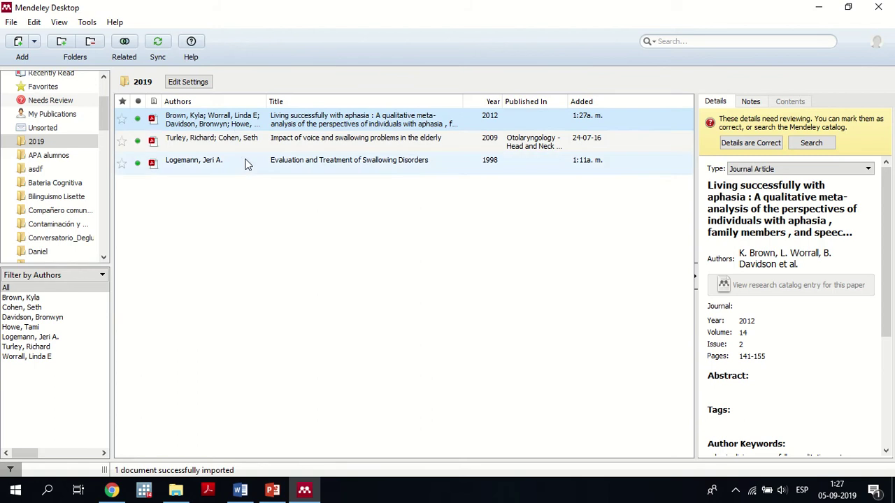
# - Open the imported aphasia article and examine the year, volume, issue and pages in its first-page header
pyautogui.doubleClick(232, 119)
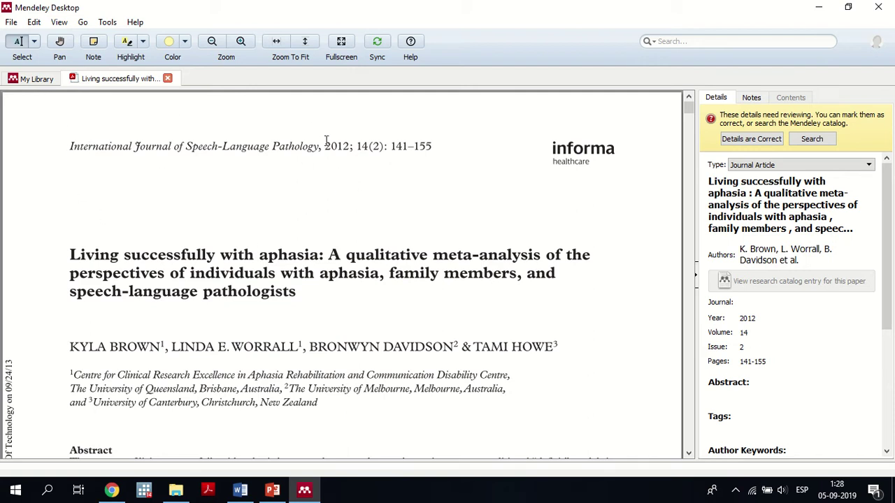
pyautogui.doubleClick(351, 145)
pyautogui.click(361, 146)
pyautogui.doubleClick(362, 146)
pyautogui.click(374, 147)
pyautogui.doubleClick(374, 147)
pyautogui.click(410, 145)
# - Expand the full title in the aphasia entry's details and compare it with the title on the first page
pyautogui.click(795, 203)
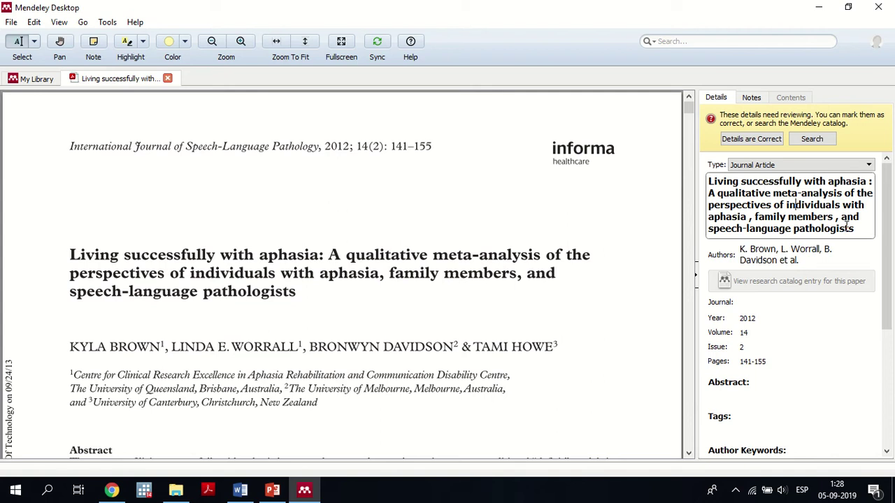
pyautogui.rightClick(720, 179)
pyautogui.click(496, 226)
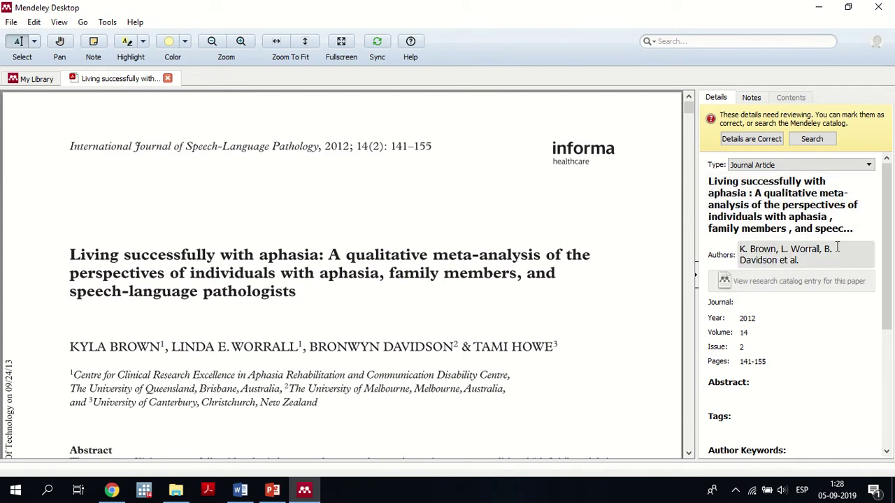
# - Expand the aphasia entry's author list and check the surnames and first names, including the last author's
pyautogui.click(791, 251)
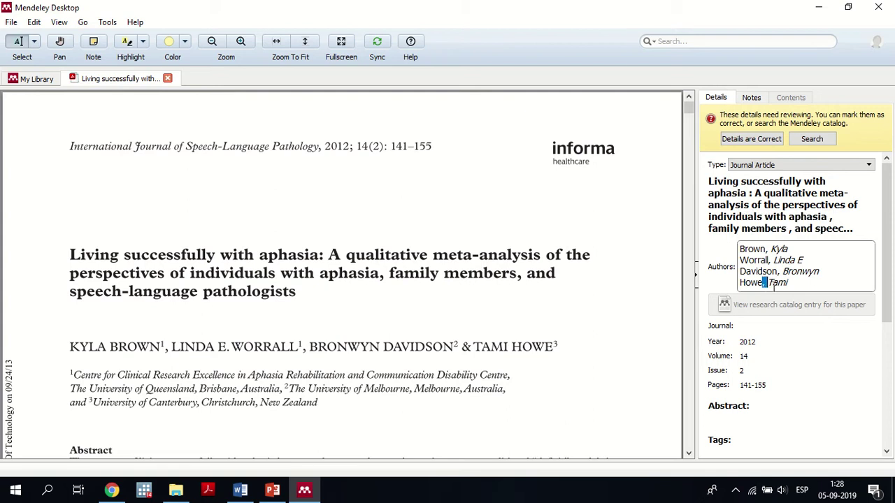
pyautogui.moveTo(765, 283); pyautogui.dragTo(792, 284)
pyautogui.click(724, 281)
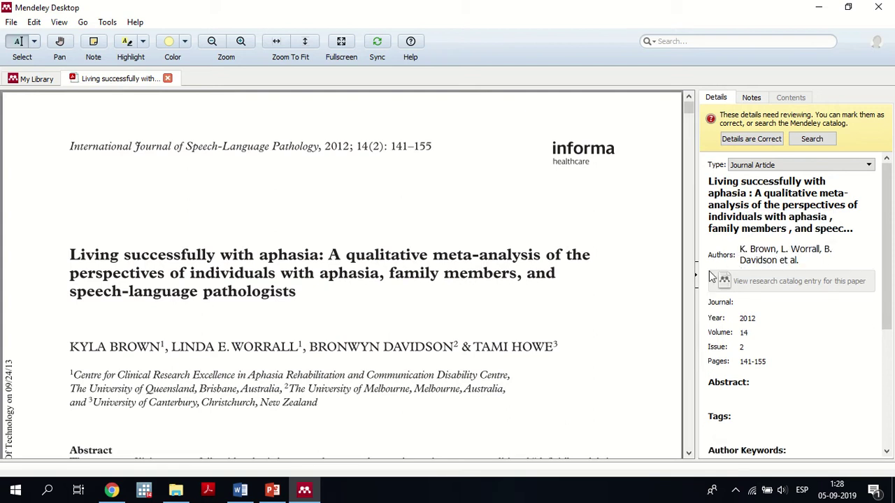
# - Copy the journal name International Journal of Speech-Language Pathology from the first-page header into the aphasia entry's Journal field
pyautogui.click(727, 297)
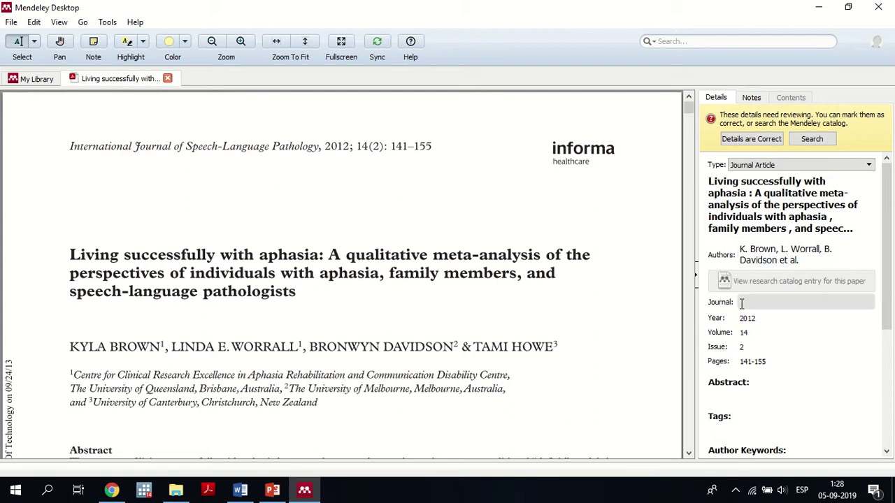
pyautogui.moveTo(888, 306); pyautogui.dragTo(888, 284)
pyautogui.click(801, 299)
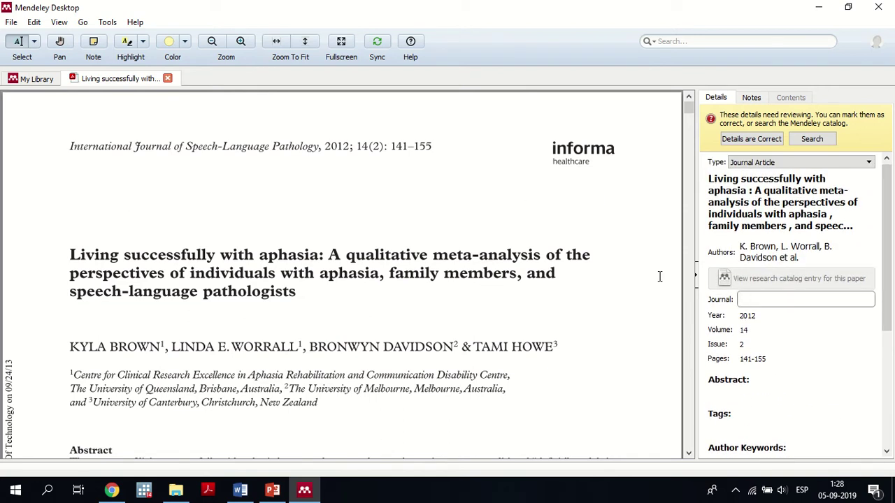
pyautogui.click(70, 145)
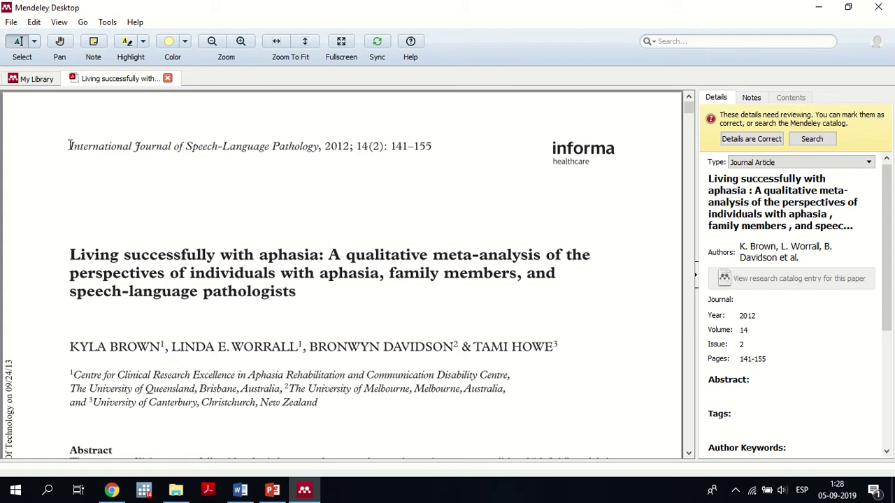
pyautogui.moveTo(70, 145); pyautogui.dragTo(122, 146)
pyautogui.moveTo(67, 148); pyautogui.dragTo(105, 146)
pyautogui.click(315, 145)
pyautogui.moveTo(323, 146); pyautogui.dragTo(245, 146)
pyautogui.click(321, 146)
pyautogui.doubleClick(307, 145)
pyautogui.click(320, 146)
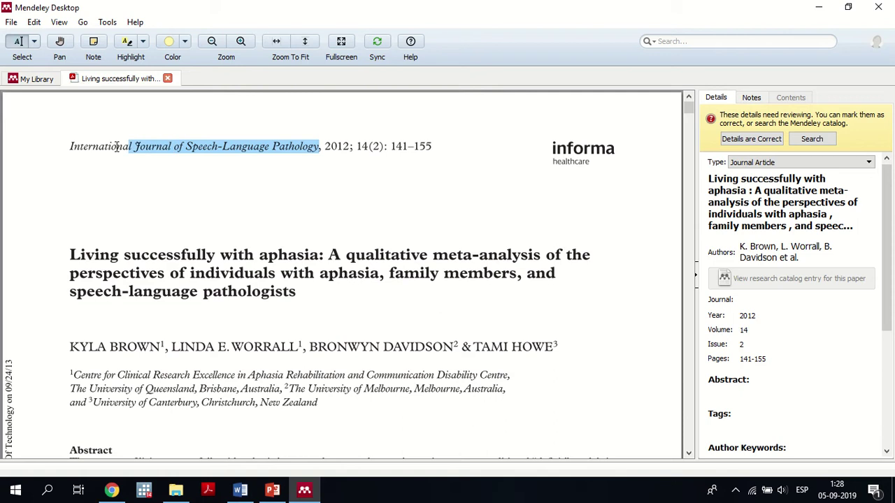
pyautogui.moveTo(117, 147); pyautogui.dragTo(75, 143)
pyautogui.hotkey('ctrl', 'c')
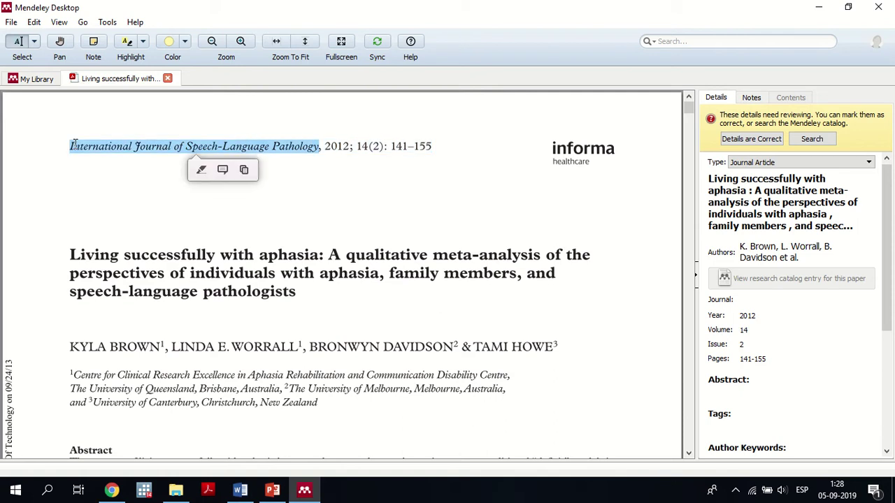
pyautogui.click(765, 300)
pyautogui.hotkey('ctrl', 'v')
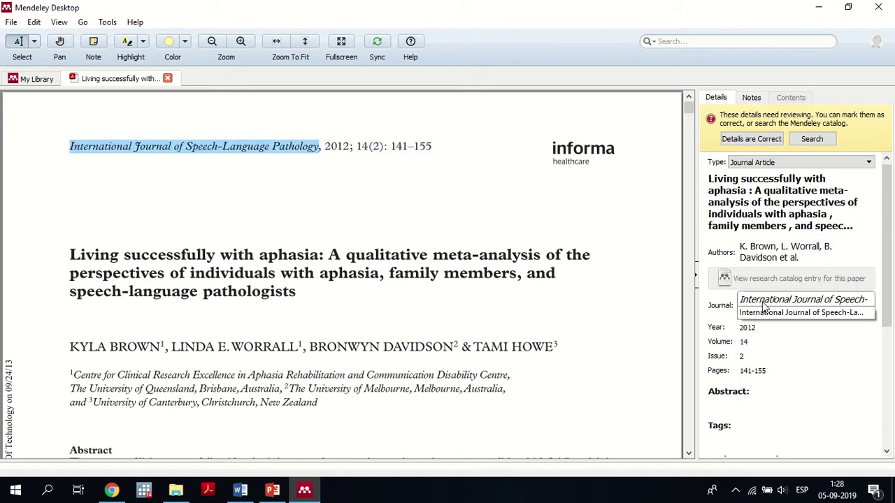
pyautogui.press('Return')
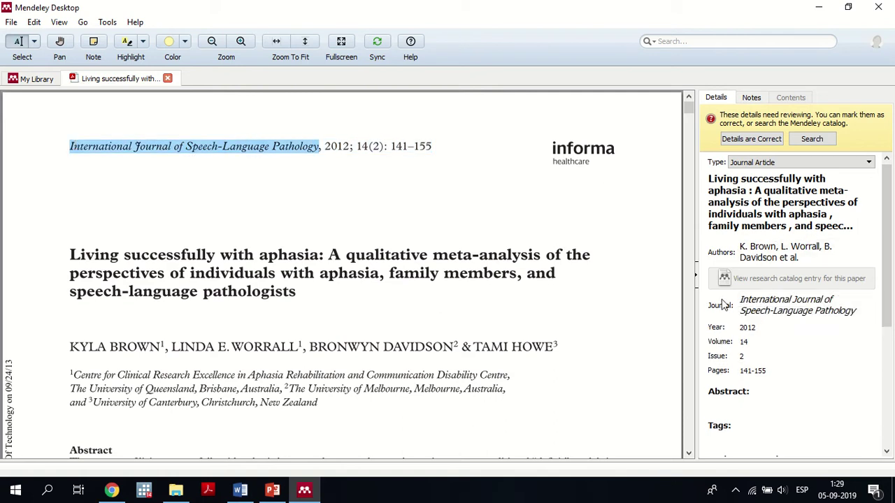
# - Clear the aphasia entry's journal name and write it out by hand as International Journal of Speech-Language Pathology
pyautogui.click(869, 315)
pyautogui.hotkey('ctrl', 'a')
pyautogui.press('BackSpace')
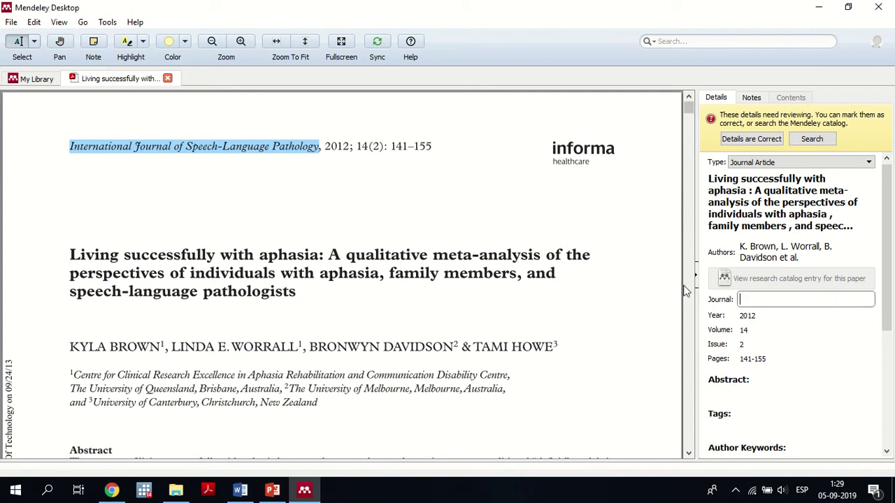
pyautogui.write('Inte')
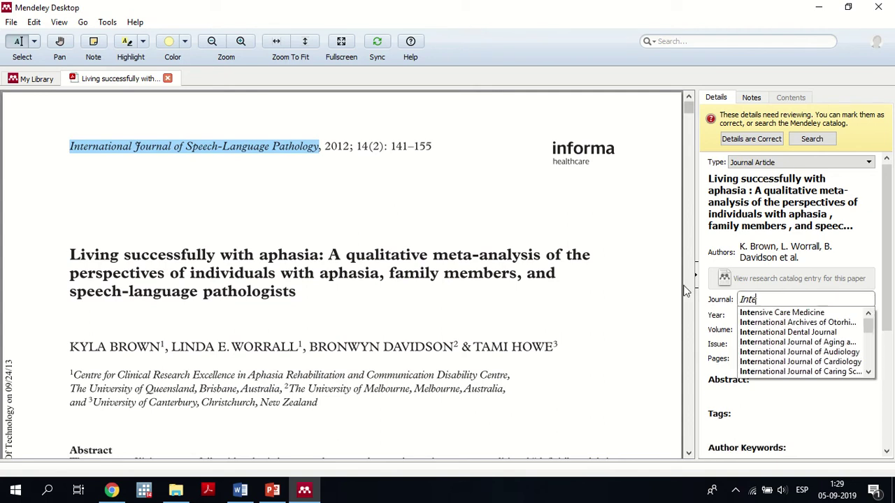
pyautogui.write('rnational Jo')
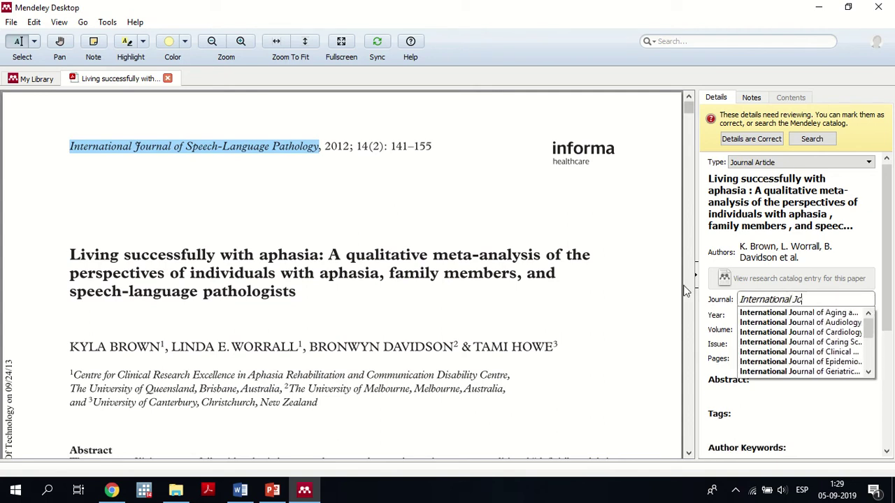
pyautogui.write('urnal of Sp')
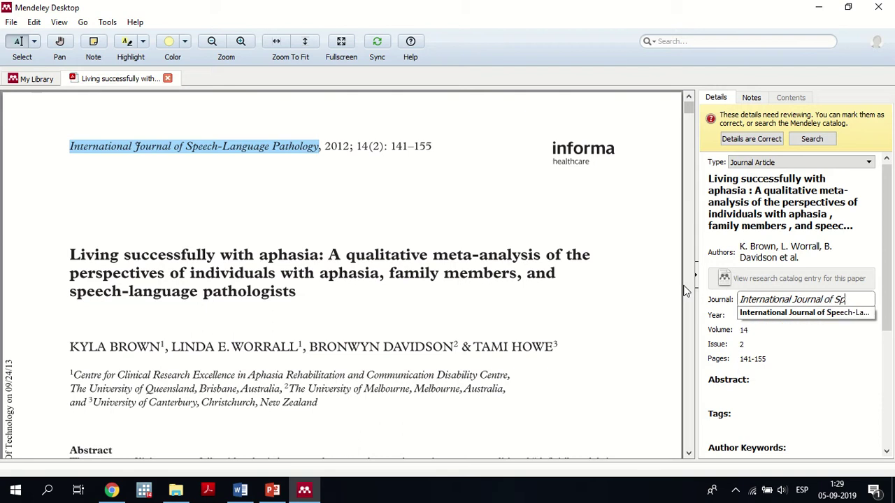
pyautogui.write('eech-Lan')
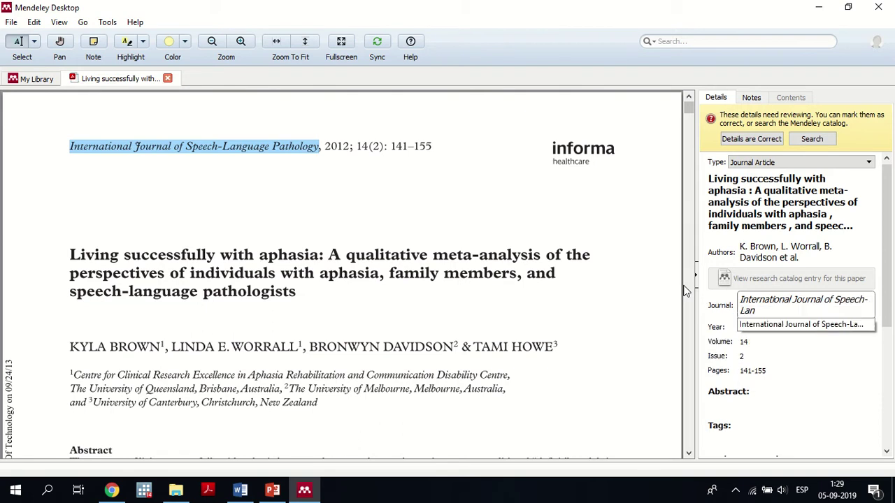
pyautogui.write('guage Pathology')
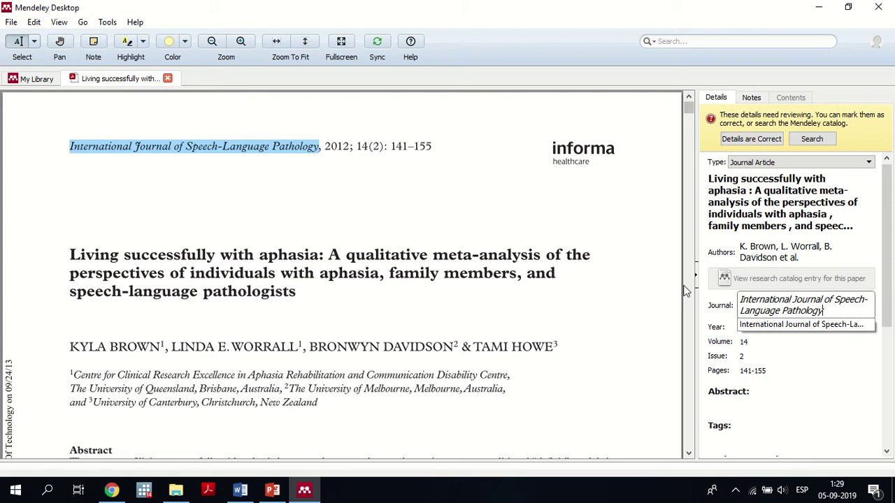
pyautogui.click(712, 311)
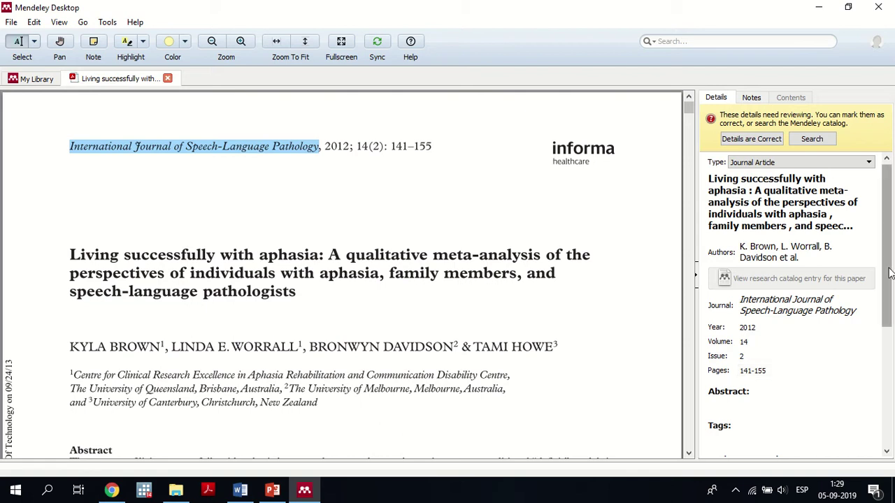
# - Check the aphasia entry's pages against the header, inspect its URL and DOI fields, and close the article
pyautogui.click(365, 153)
pyautogui.moveTo(433, 149); pyautogui.dragTo(421, 148)
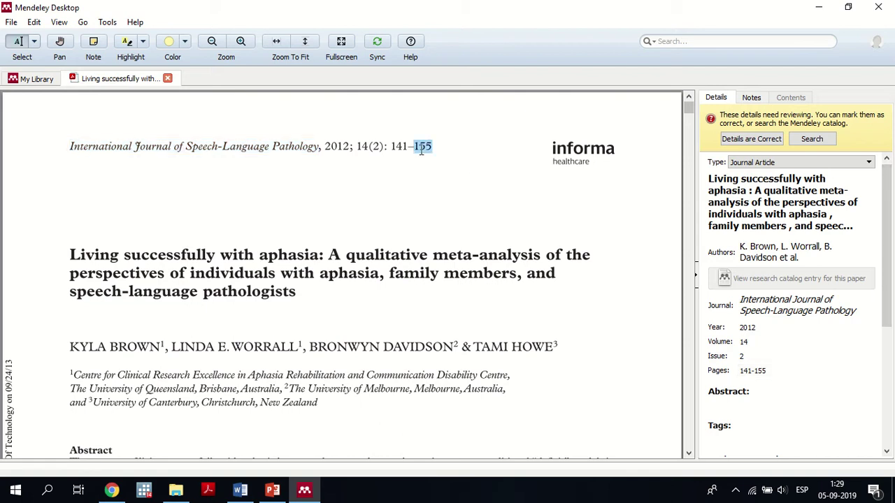
pyautogui.moveTo(894, 276); pyautogui.dragTo(886, 391)
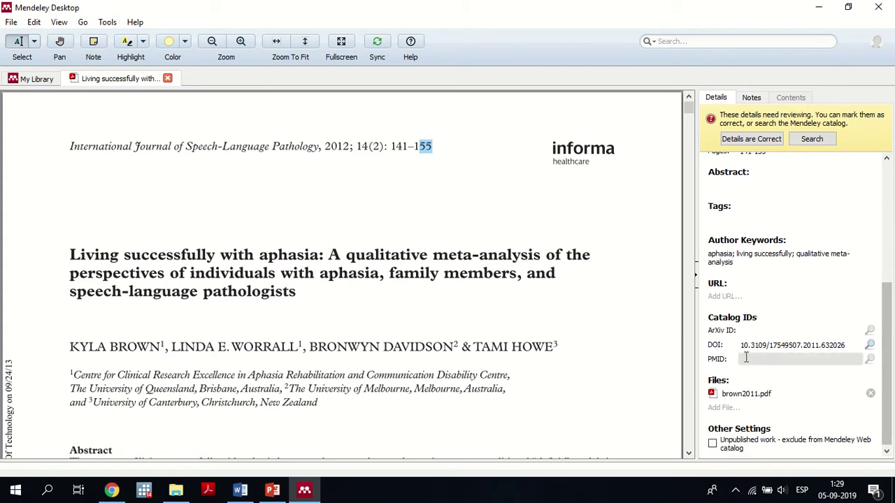
pyautogui.click(727, 294)
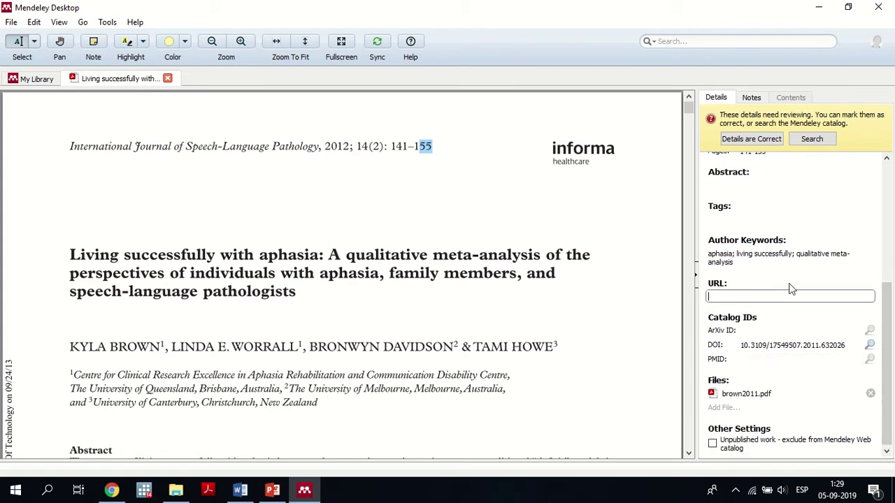
pyautogui.click(743, 345)
pyautogui.moveTo(743, 345); pyautogui.dragTo(848, 346)
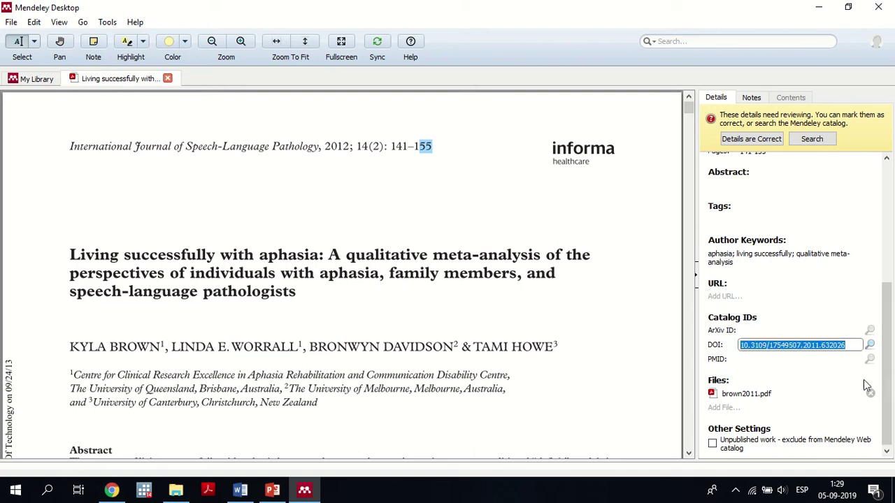
pyautogui.click(167, 78)
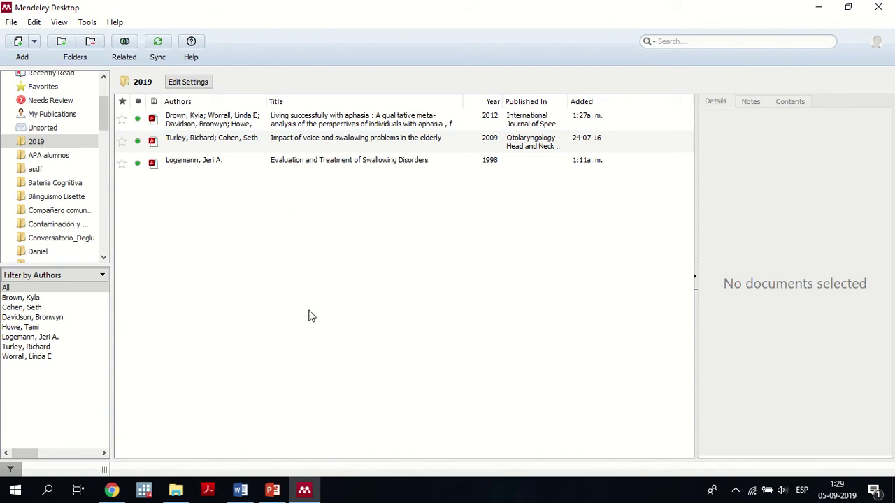
# - Open the Speech Pathology Australia 2012 PDF from 3.Causas disfagia and examine the cover's document type, title and organisation logo
pyautogui.click(175, 490)
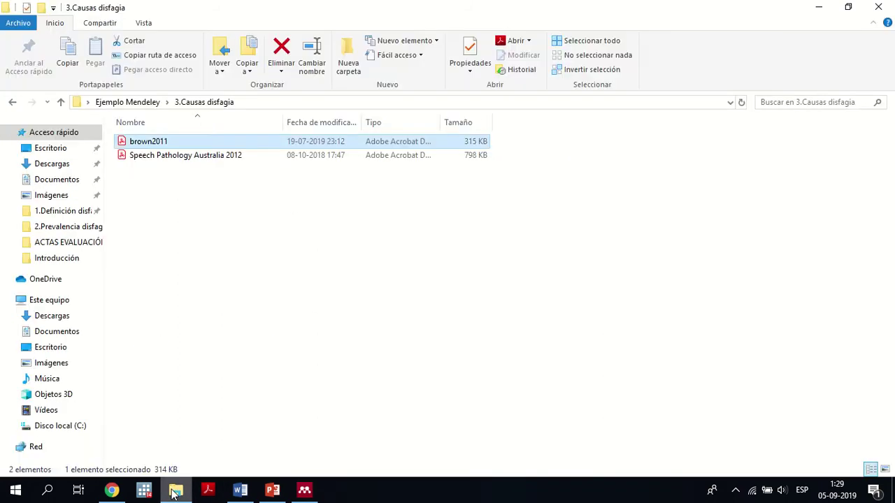
pyautogui.click(167, 160)
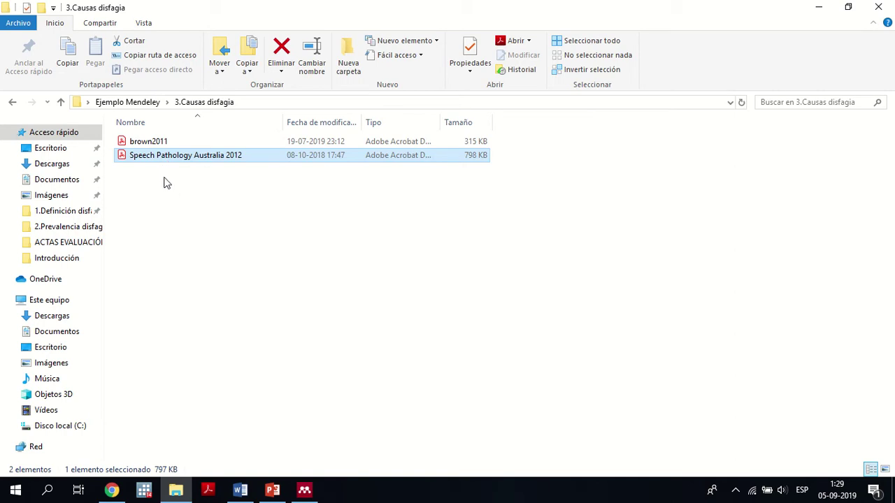
pyautogui.click(167, 182)
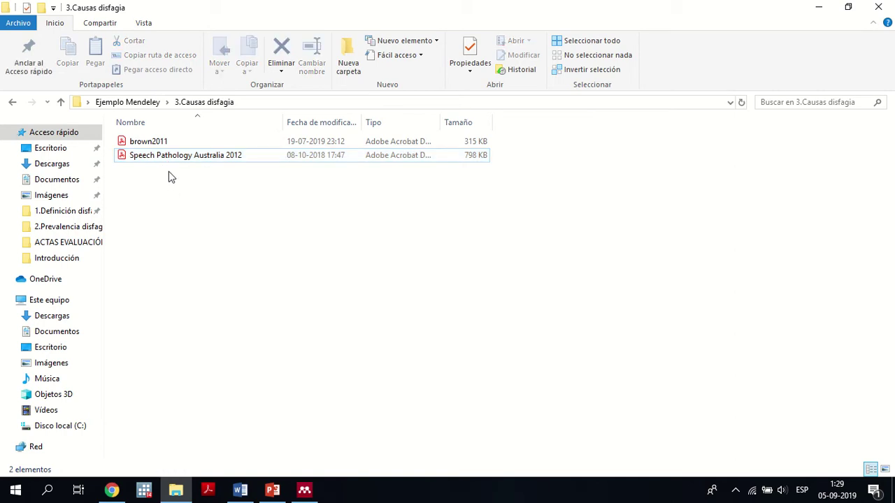
pyautogui.doubleClick(186, 156)
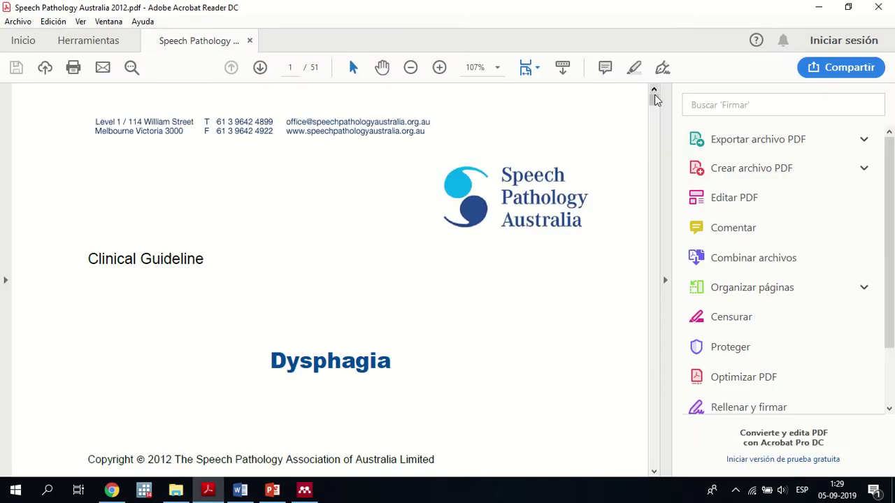
pyautogui.moveTo(150, 260); pyautogui.dragTo(202, 261)
pyautogui.click(325, 357)
pyautogui.moveTo(442, 162); pyautogui.dragTo(606, 244)
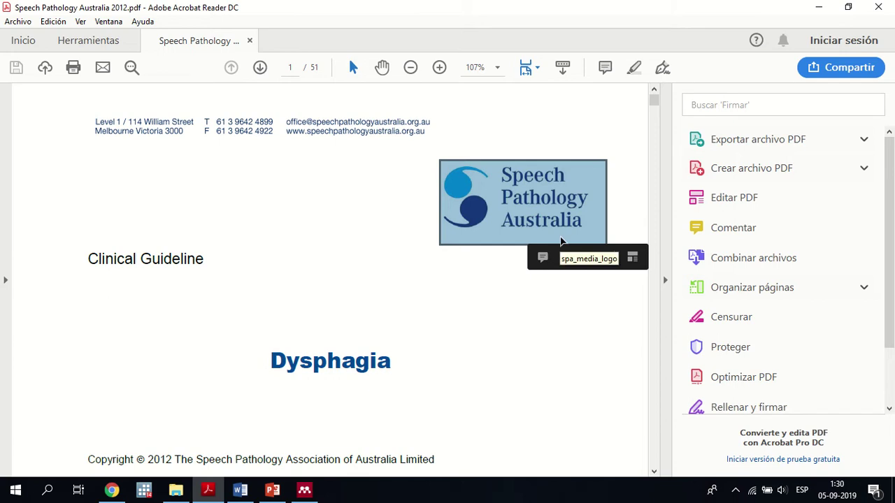
pyautogui.click(563, 210)
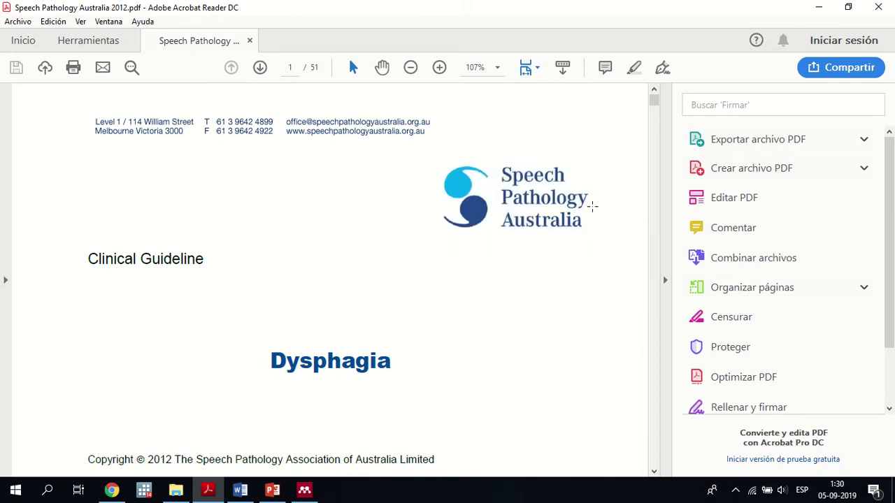
pyautogui.click(578, 231)
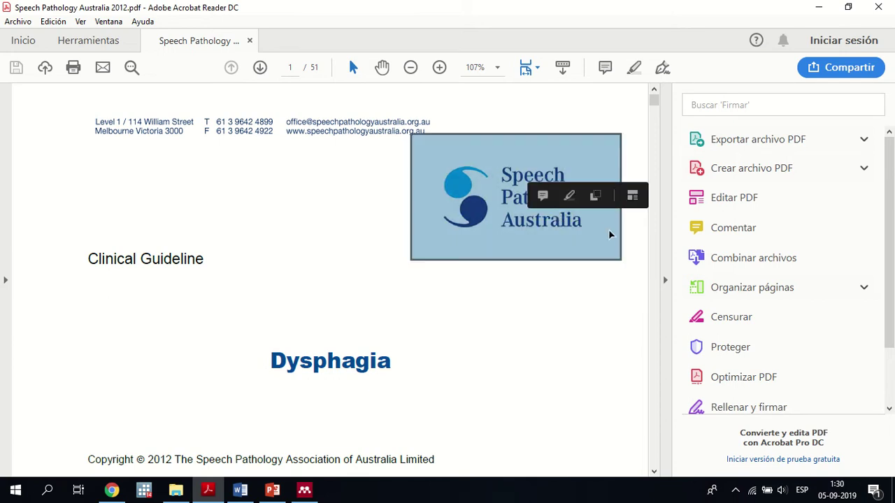
pyautogui.click(595, 242)
# - Examine the copyright line and the disclaimer on the dysphagia guideline's cover page
pyautogui.moveTo(655, 100); pyautogui.dragTo(625, 96)
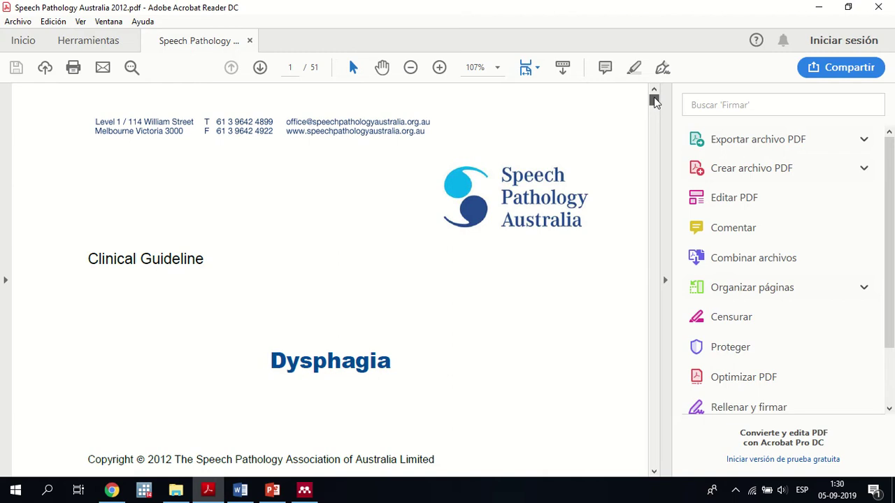
pyautogui.moveTo(655, 101); pyautogui.dragTo(655, 98)
pyautogui.moveTo(655, 102); pyautogui.dragTo(655, 103)
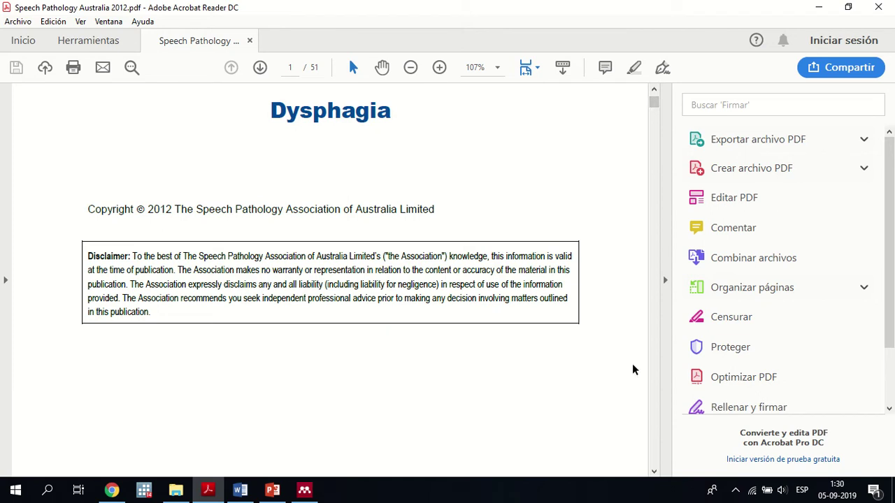
pyautogui.click(654, 91)
pyautogui.click(654, 90)
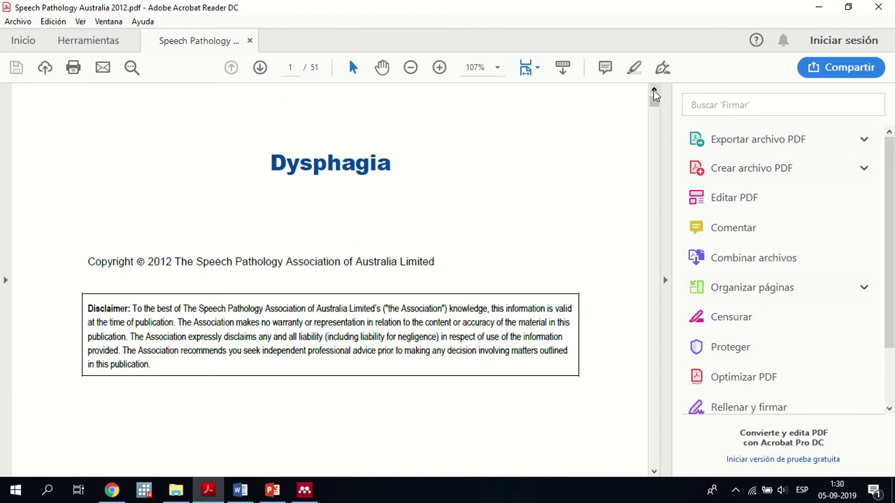
# - Close the guideline and import the Speech Pathology Australia 2012 PDF into Mendeley's 2019 folder, showing the entry's details from the title down
pyautogui.click(250, 41)
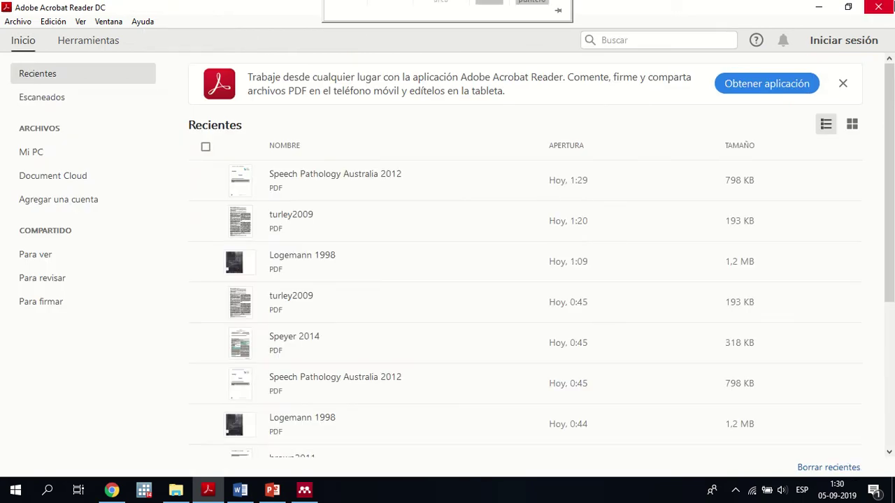
pyautogui.hotkey('alt', 'Tab')
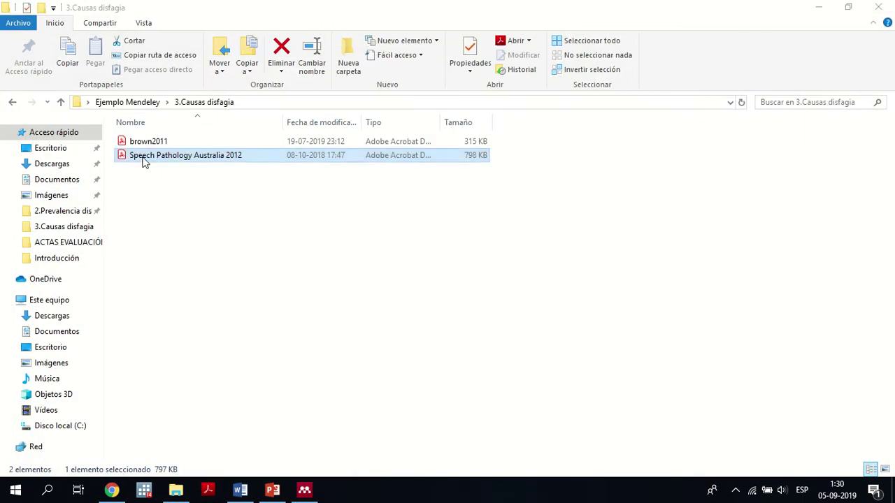
pyautogui.moveTo(144, 165); pyautogui.dragTo(285, 368)
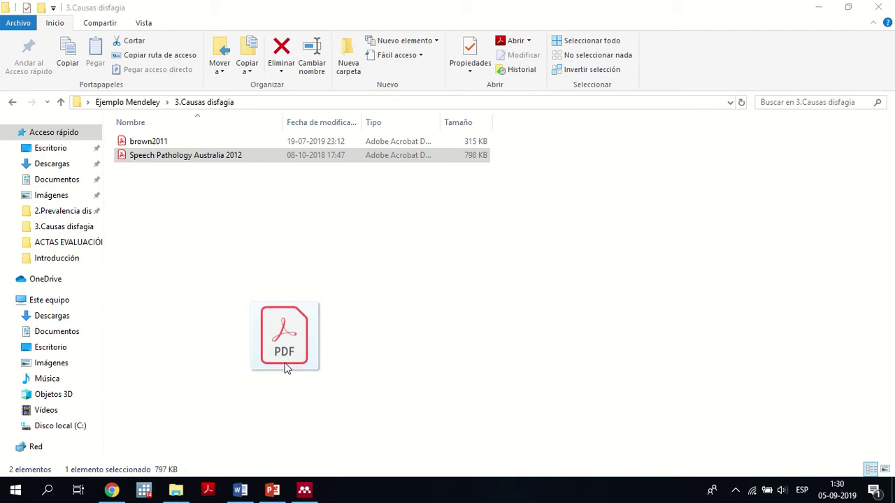
pyautogui.moveTo(285, 369); pyautogui.dragTo(299, 448)
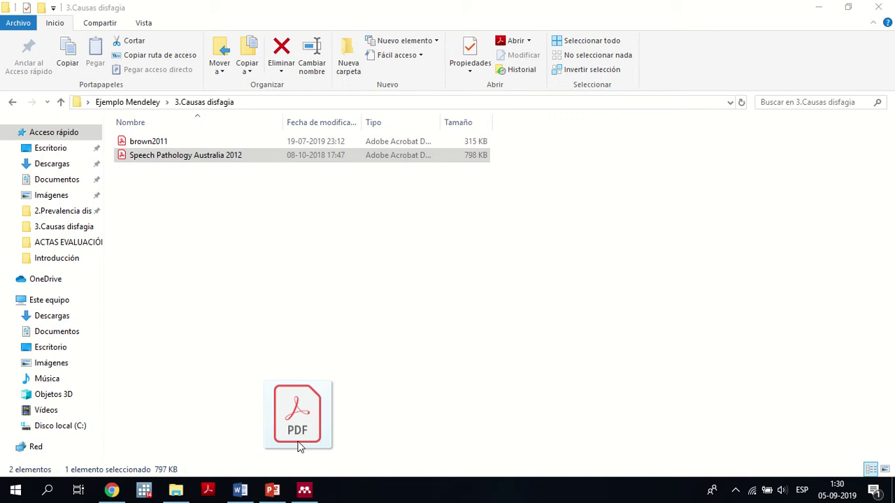
pyautogui.moveTo(299, 448); pyautogui.dragTo(277, 302)
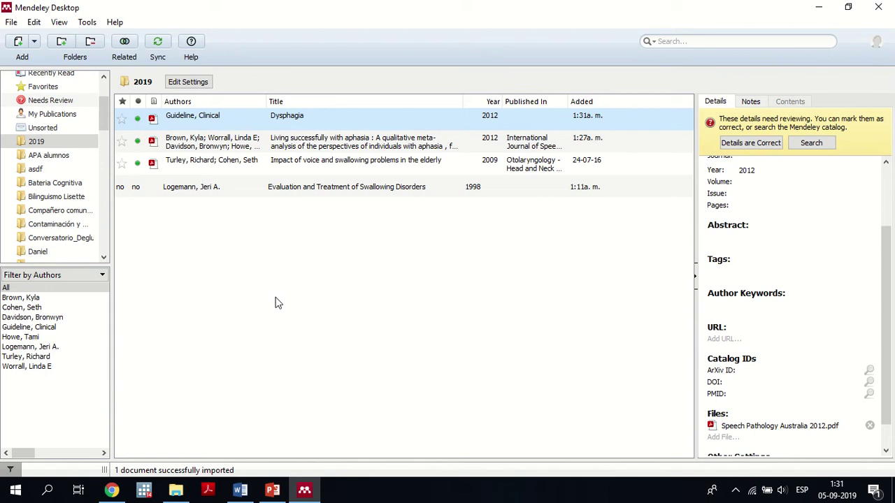
pyautogui.moveTo(887, 257); pyautogui.dragTo(872, 177)
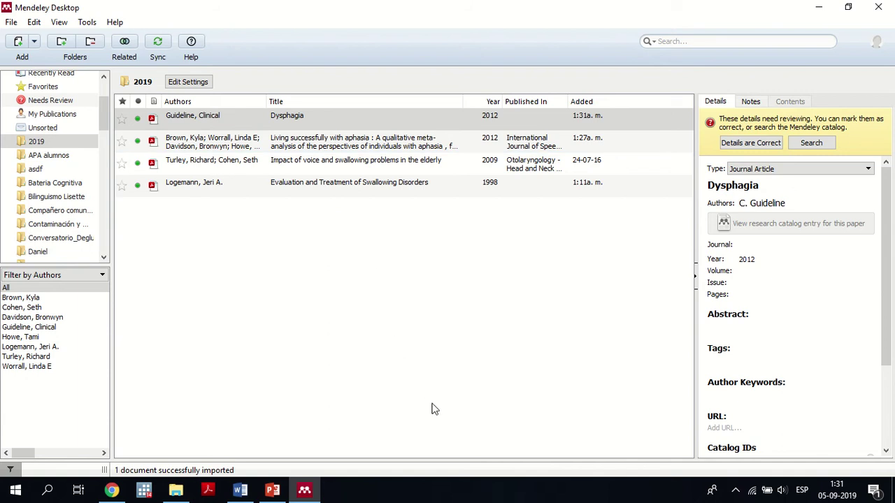
# - Open the imported Dysphagia guideline from the 2019 folder in the document viewer
pyautogui.click(403, 370)
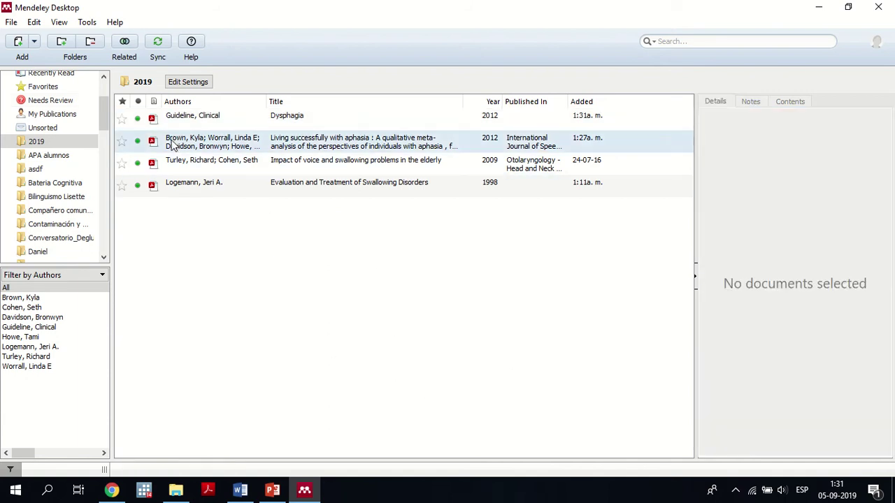
pyautogui.click(285, 119)
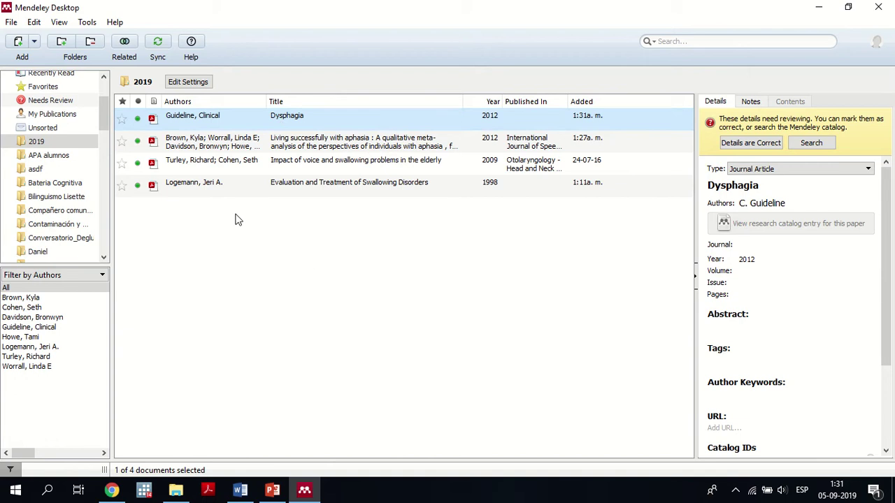
pyautogui.doubleClick(226, 124)
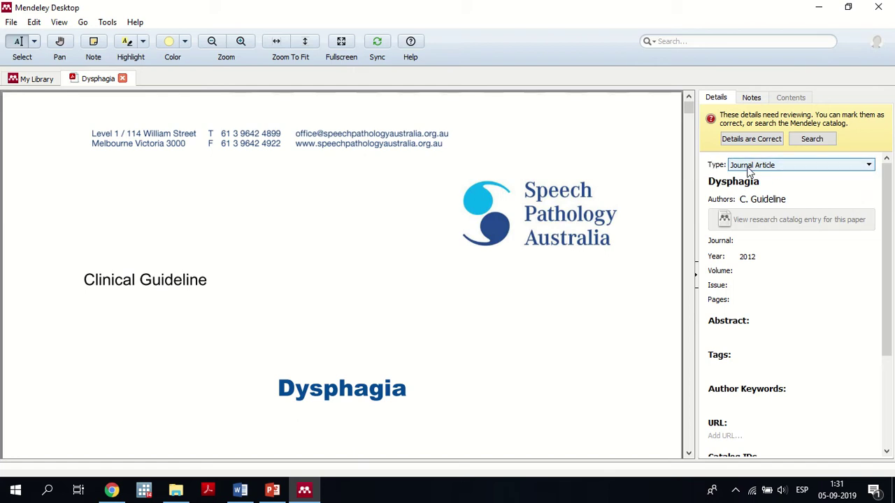
# - Look through the available document types and set the Dysphagia entry's type to Report
pyautogui.click(870, 168)
pyautogui.scroll(1, 869, 189)
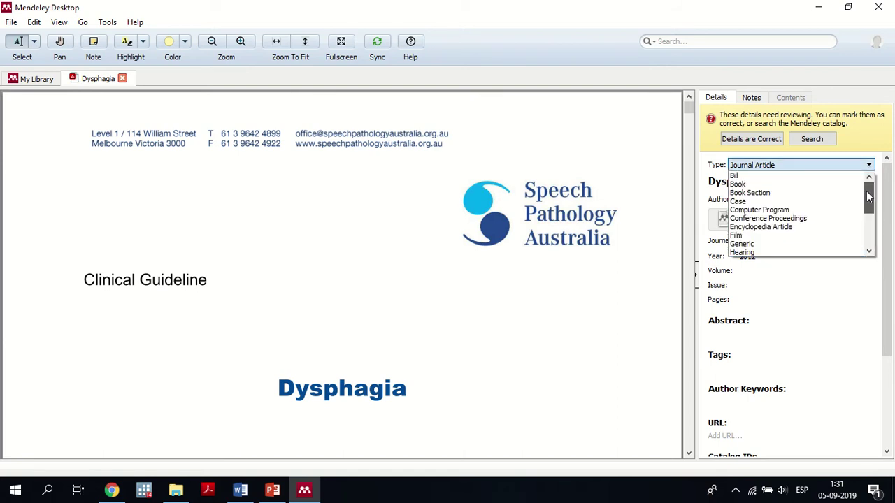
pyautogui.scroll(-1, 867, 201)
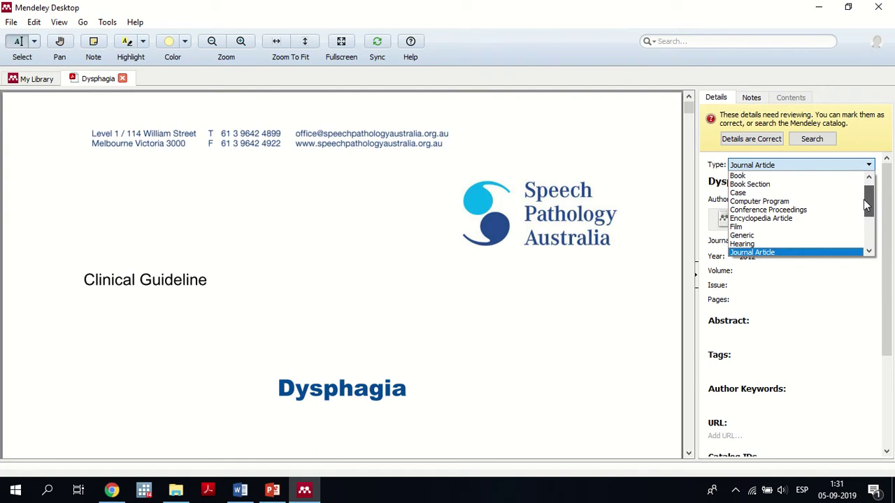
pyautogui.scroll(-1, 862, 203)
pyautogui.scroll(-1, 863, 202)
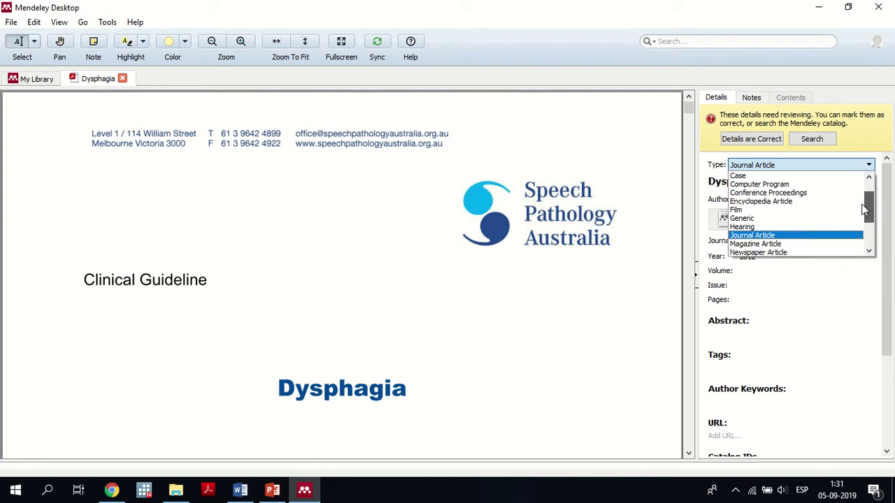
pyautogui.moveTo(865, 210); pyautogui.dragTo(863, 199)
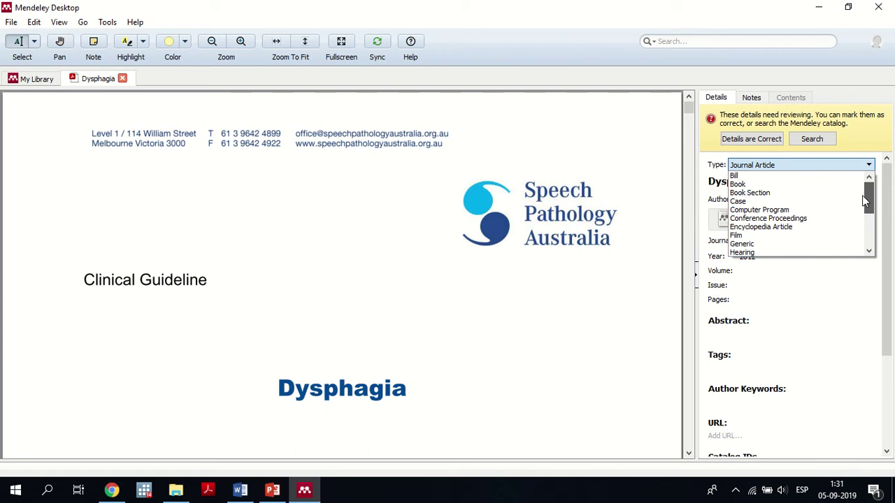
pyautogui.scroll(-1, 864, 202)
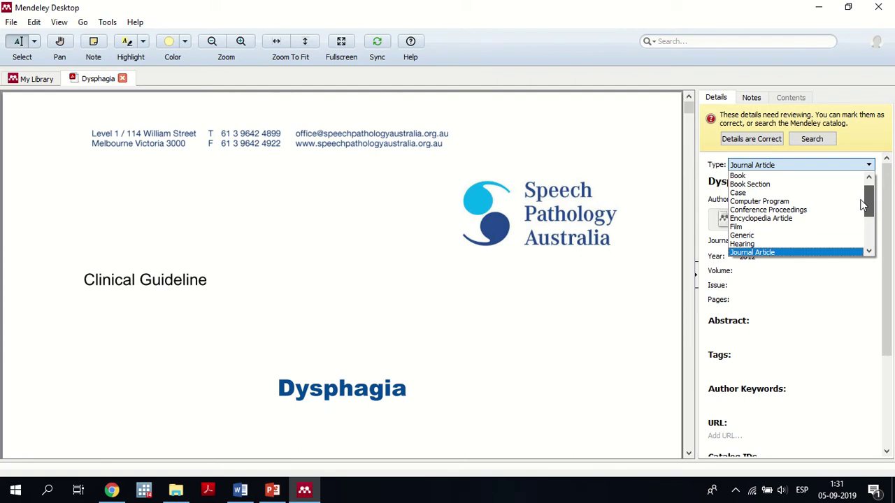
pyautogui.scroll(-1, 863, 203)
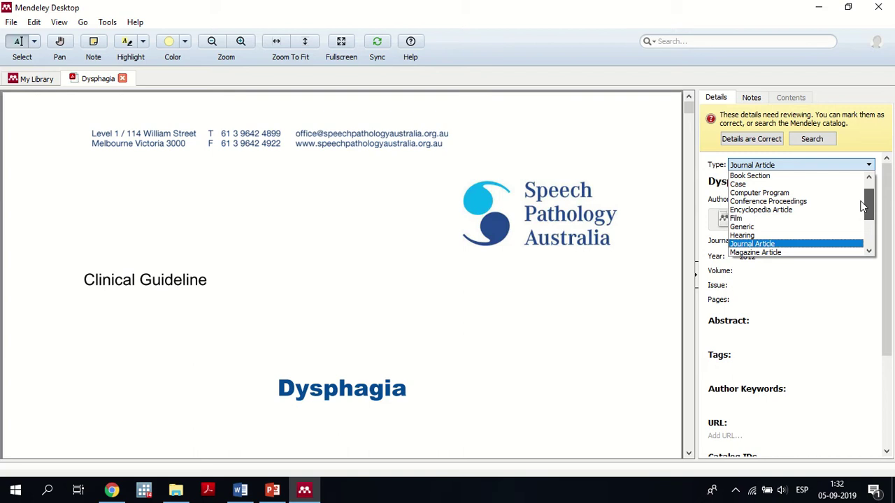
pyautogui.scroll(-1, 861, 203)
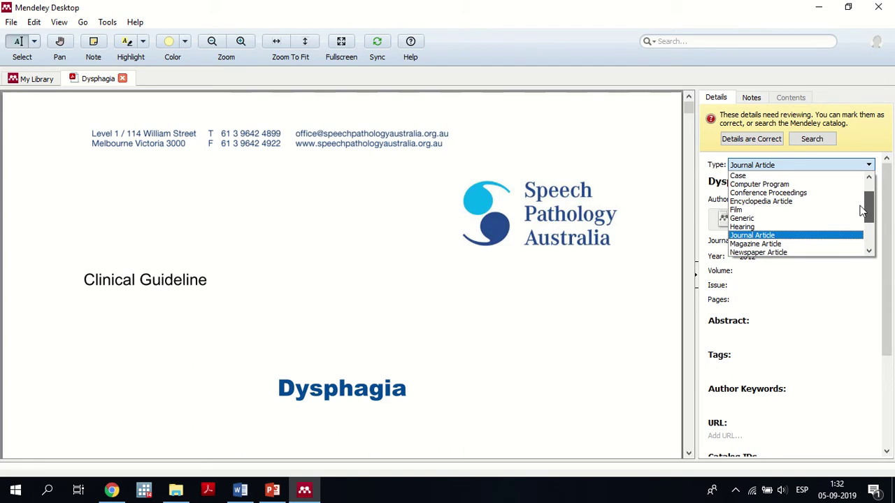
pyautogui.scroll(-1, 862, 212)
pyautogui.scroll(-2, 862, 217)
pyautogui.scroll(-1, 862, 222)
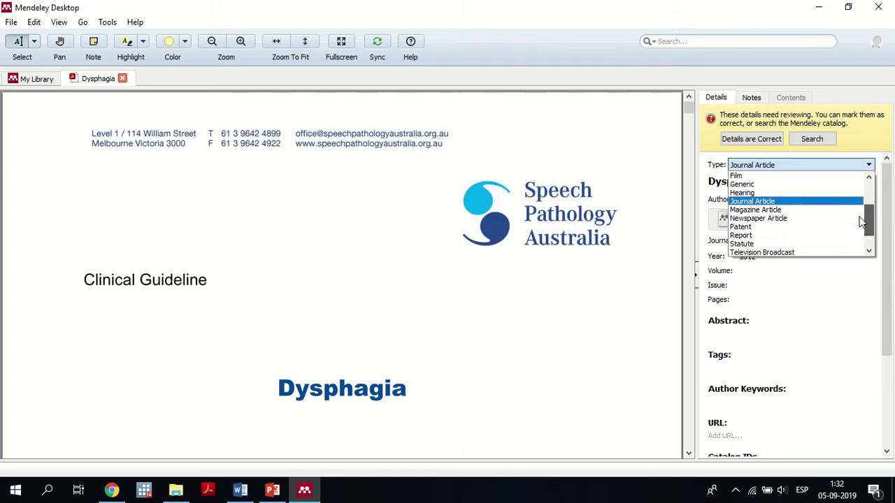
pyautogui.scroll(-1, 862, 223)
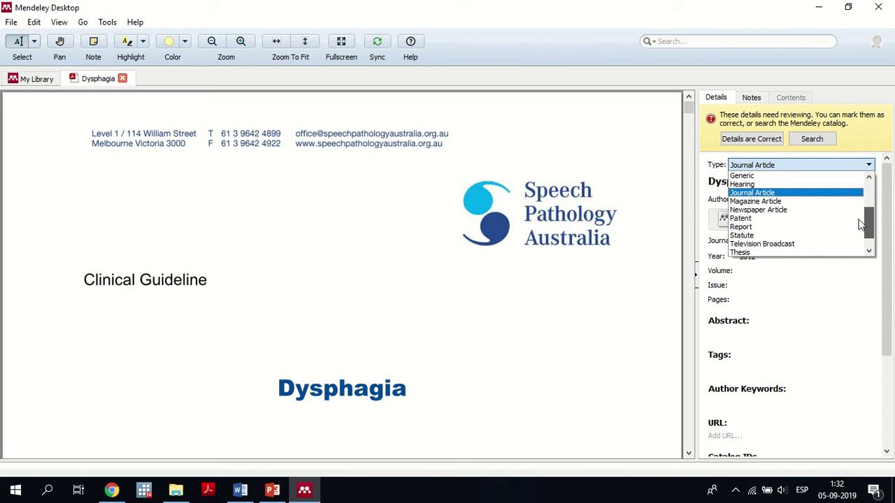
pyautogui.scroll(-1, 862, 225)
pyautogui.scroll(-1, 863, 230)
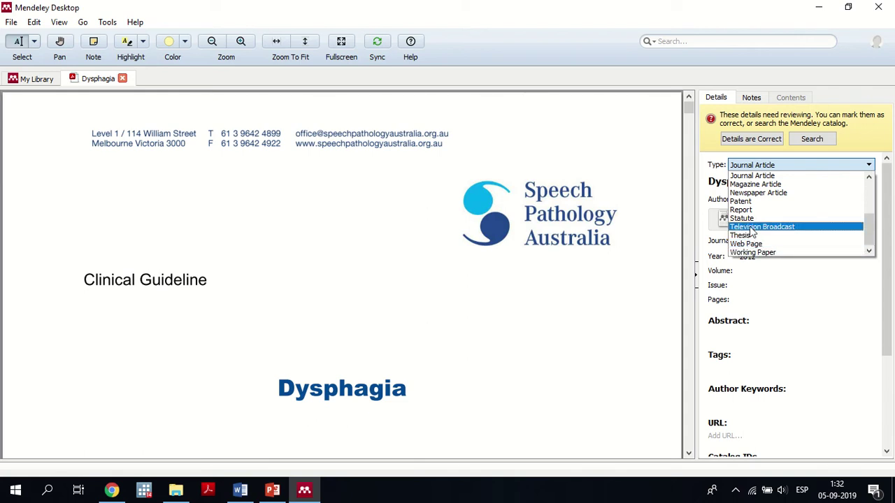
pyautogui.click(741, 209)
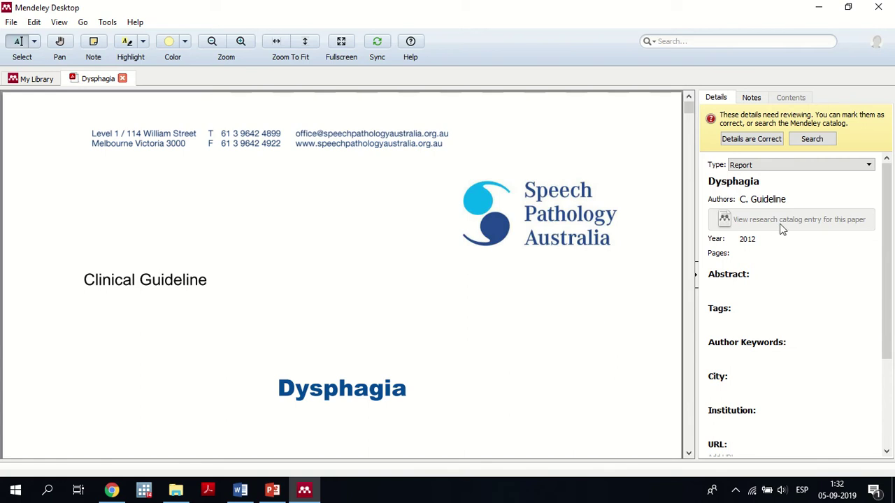
# - Change the entry's title to "Clinical Guideline: Dysphagia"
pyautogui.click(775, 179)
pyautogui.moveTo(775, 179); pyautogui.dragTo(627, 176)
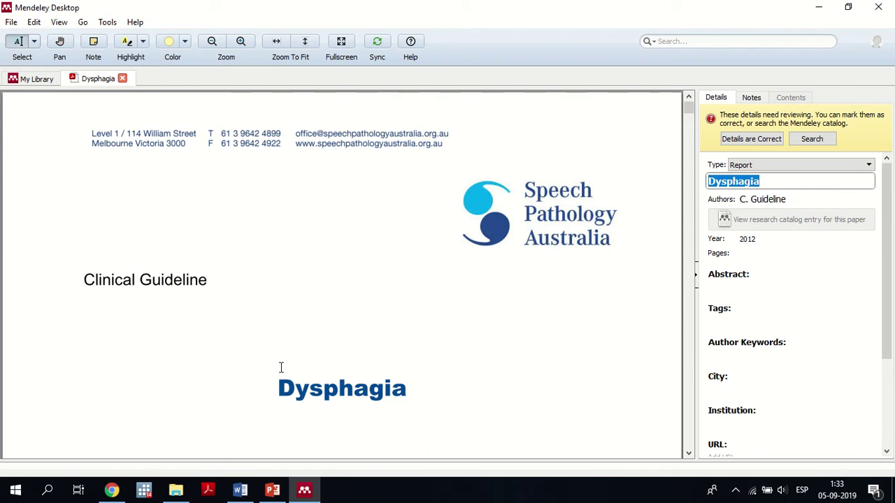
pyautogui.write('Clinica')
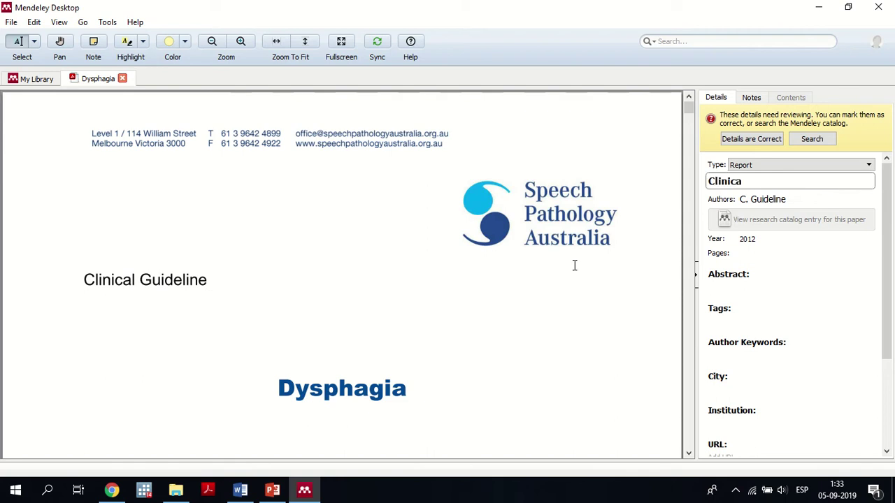
pyautogui.write('l Guideline.')
pyautogui.press('BackSpace')
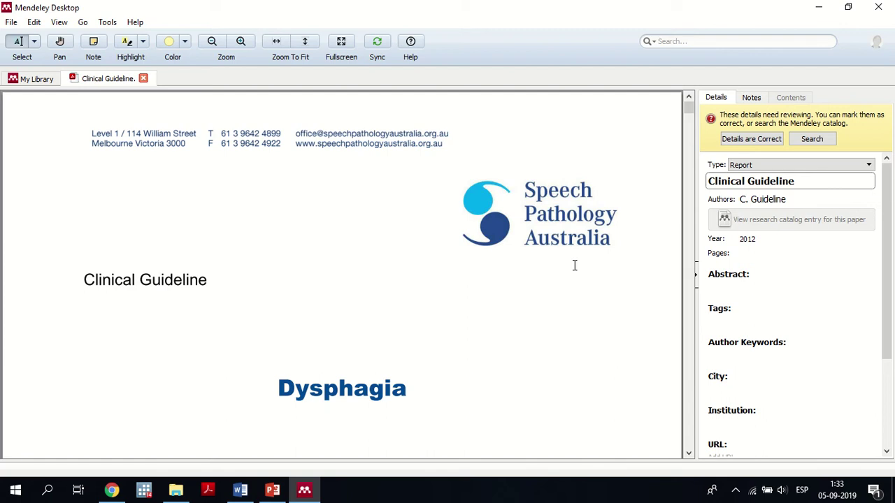
pyautogui.write(': Dysphagia')
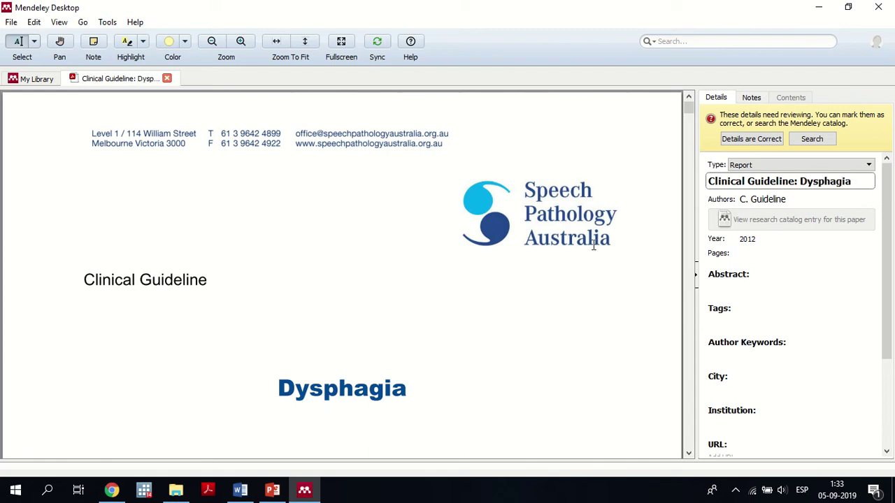
pyautogui.press('Return')
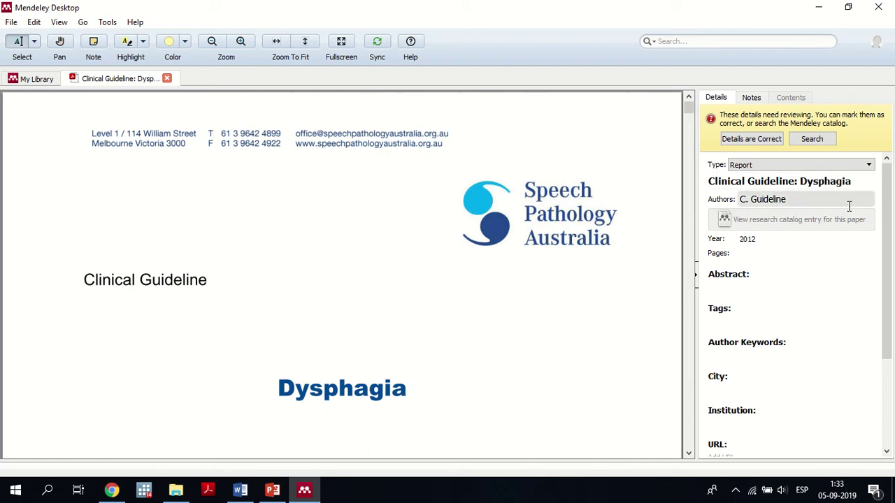
# - Try entering Speech Pathology Australia as the guideline's author without choosing the institution suggestion
pyautogui.moveTo(886, 219); pyautogui.dragTo(892, 318)
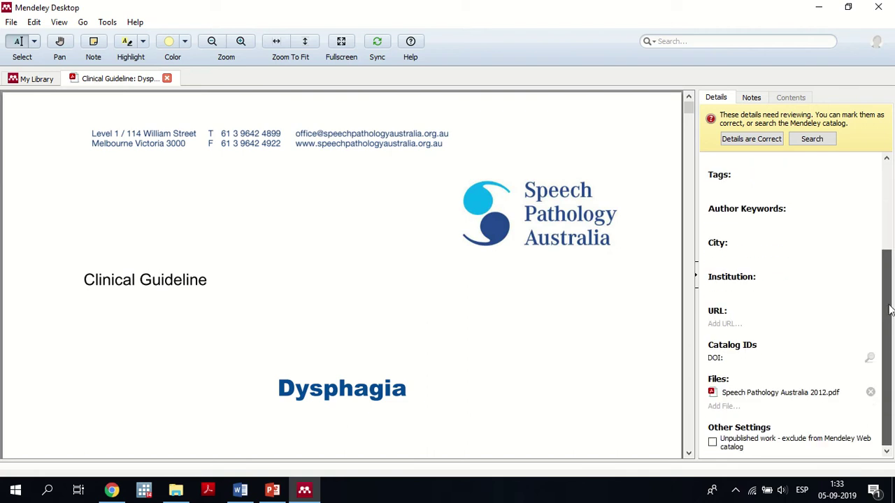
pyautogui.scroll(5, 874, 238)
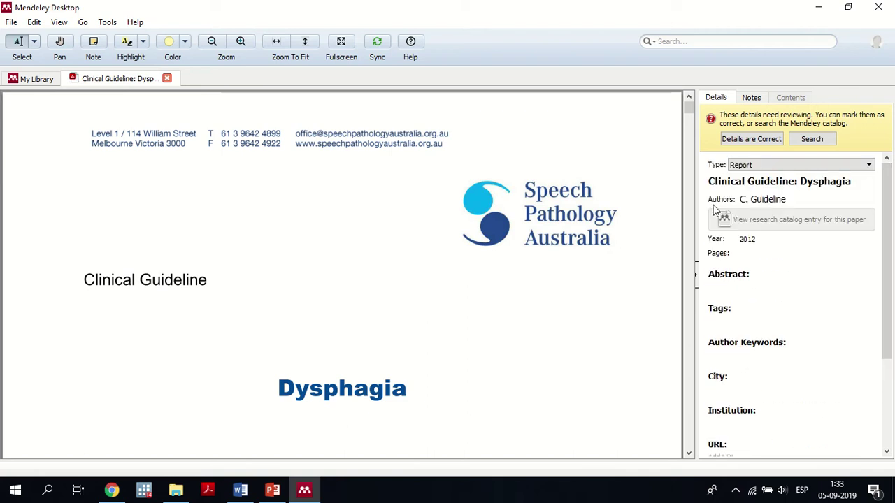
pyautogui.click(786, 199)
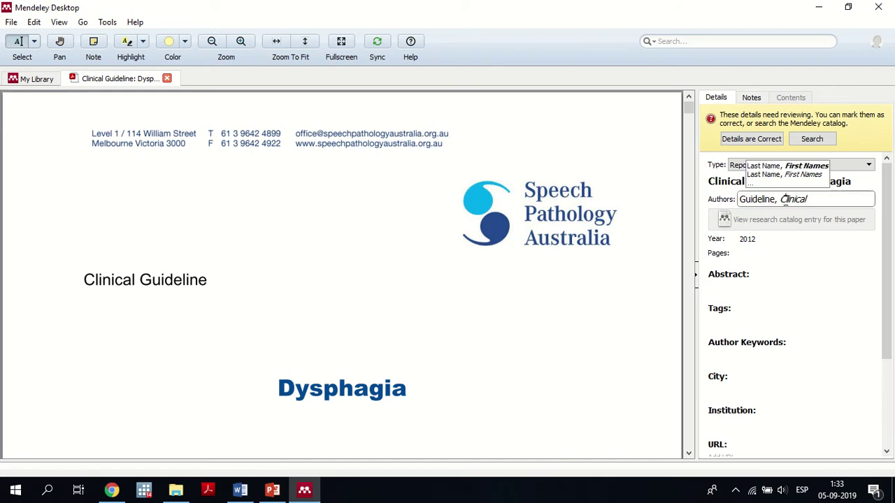
pyautogui.doubleClick(782, 200)
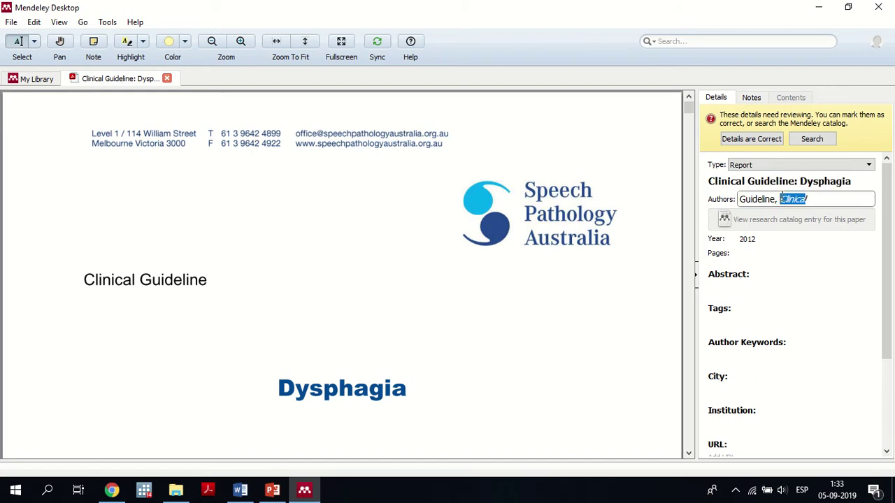
pyautogui.moveTo(781, 199); pyautogui.dragTo(738, 199)
pyautogui.press('BackSpace')
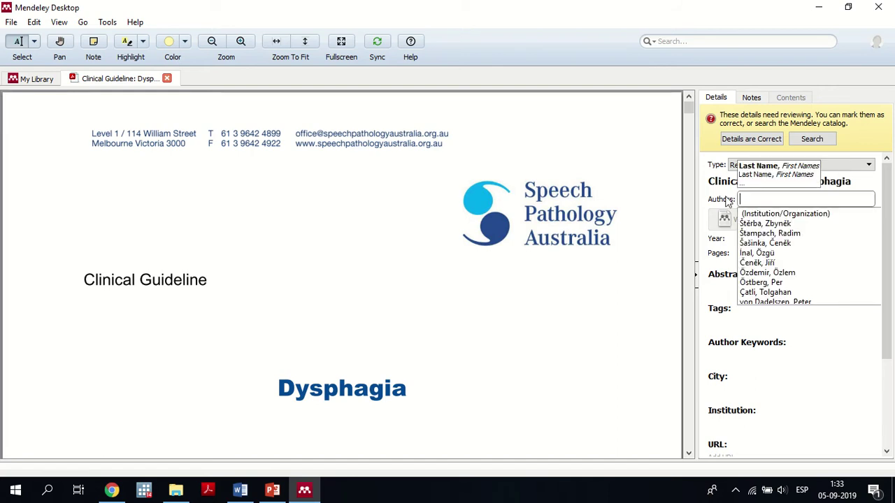
pyautogui.write('Sp')
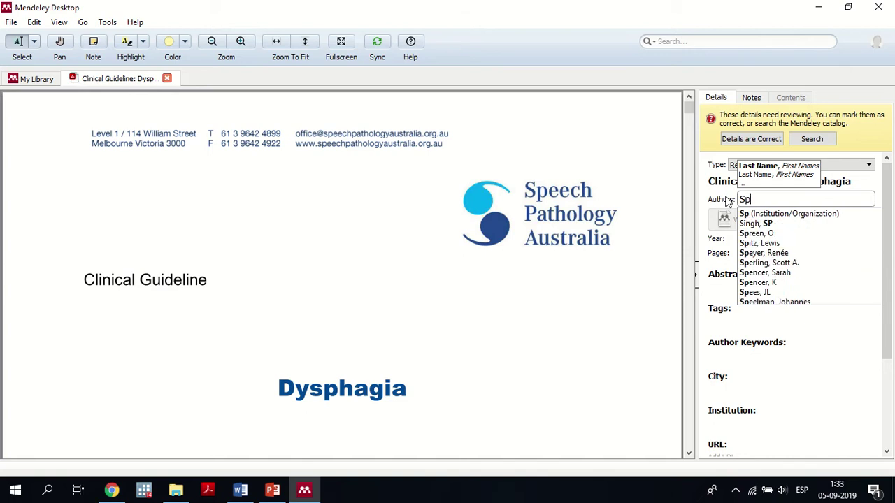
pyautogui.write('eech Pathol')
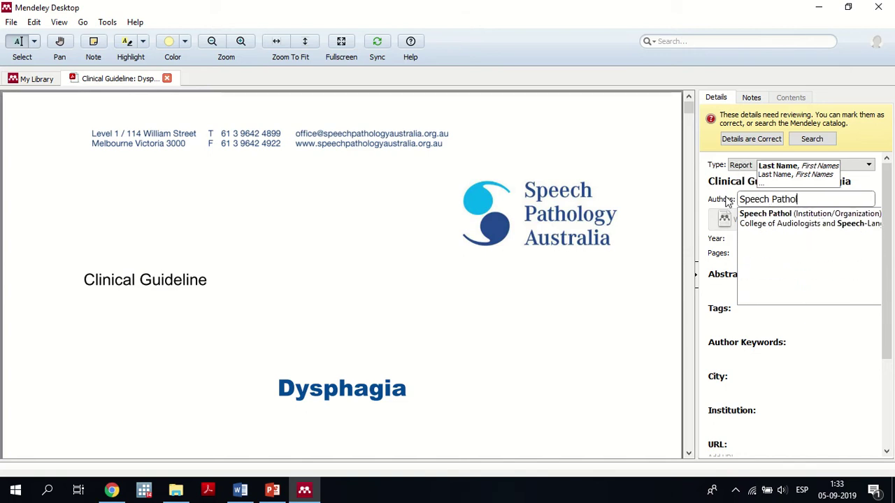
pyautogui.write('ogy Australia')
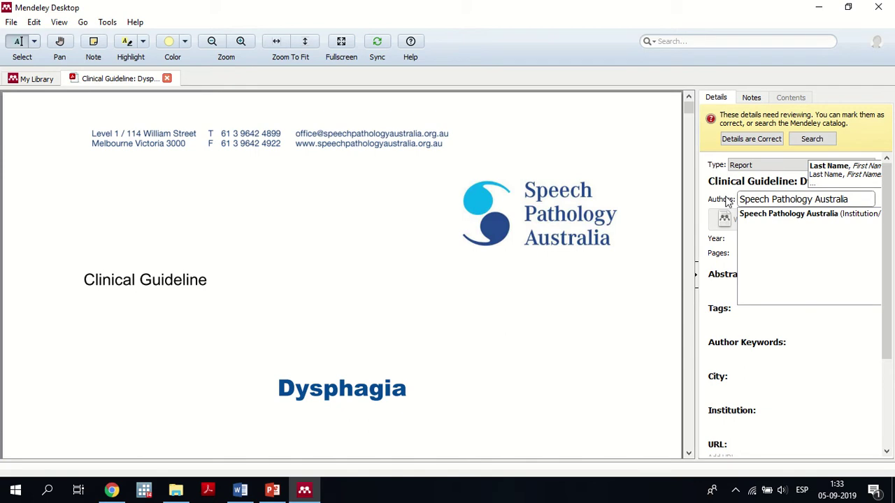
pyautogui.press('Return')
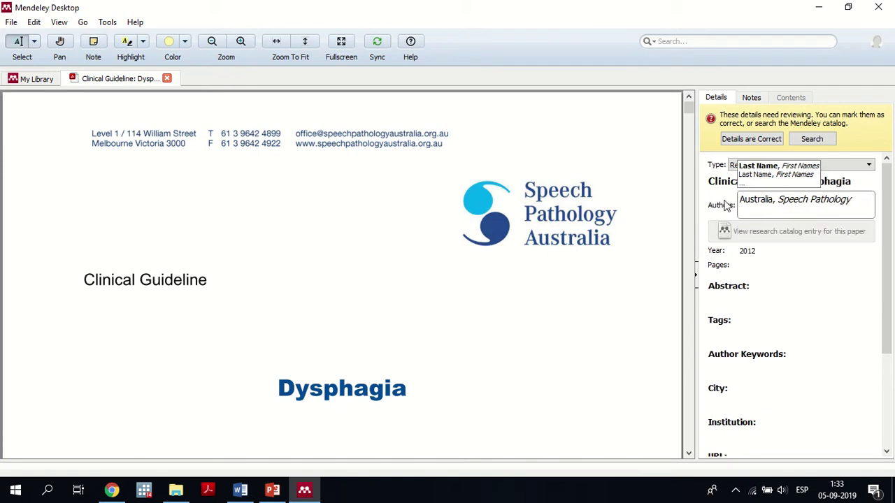
pyautogui.click(708, 204)
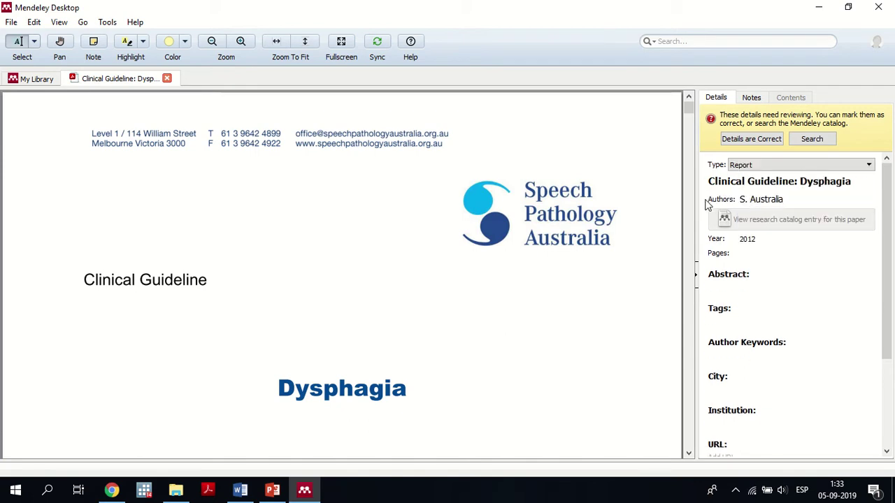
# - Replace the guideline's author with Organización Mundial de la Salud, entered as an ordinary author name
pyautogui.click(754, 199)
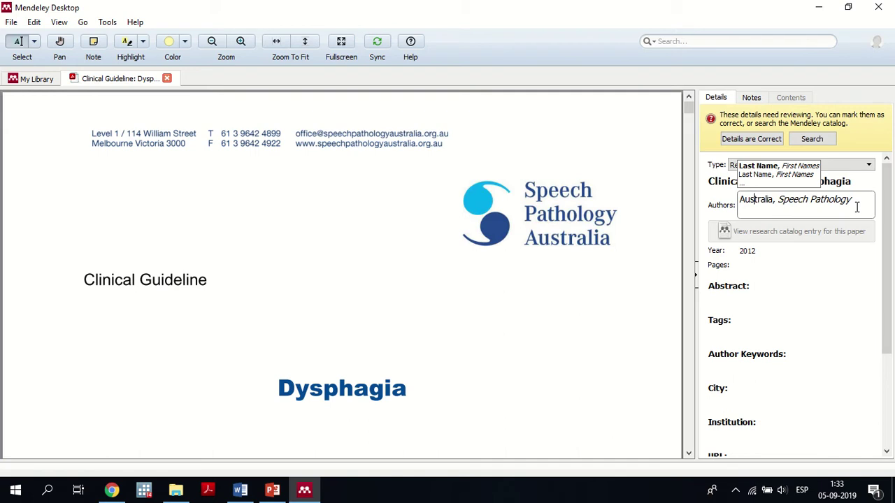
pyautogui.hotkey('ctrl', 'a')
pyautogui.write('O')
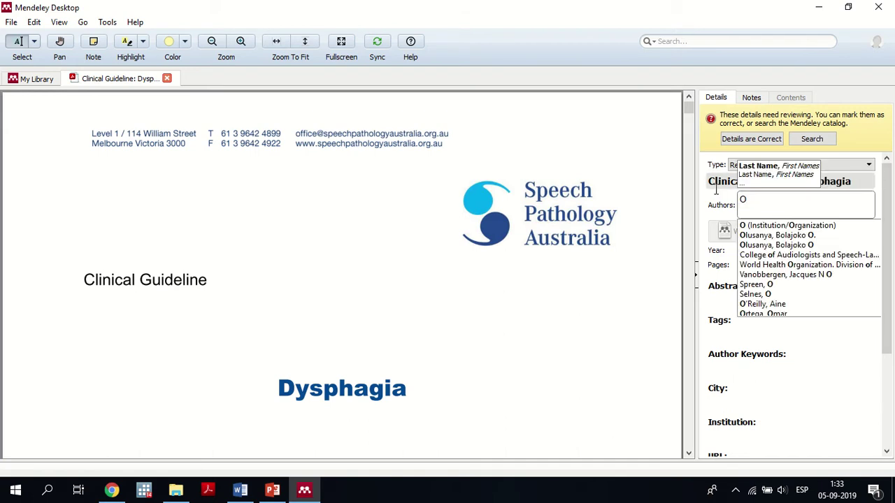
pyautogui.write('rganización Mun')
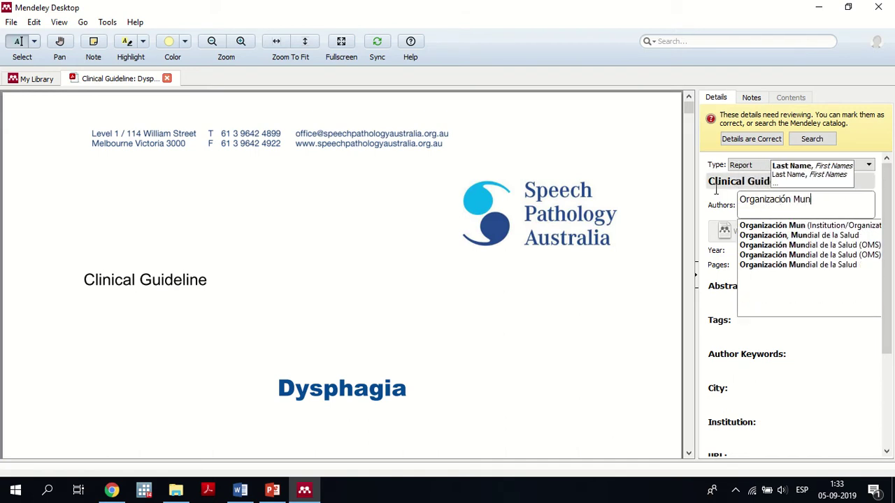
pyautogui.write('dial de la Salud')
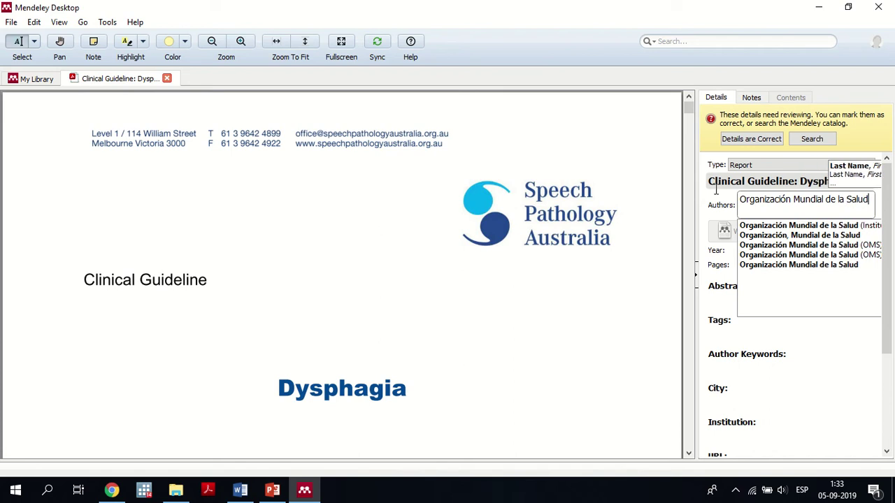
pyautogui.press('Return')
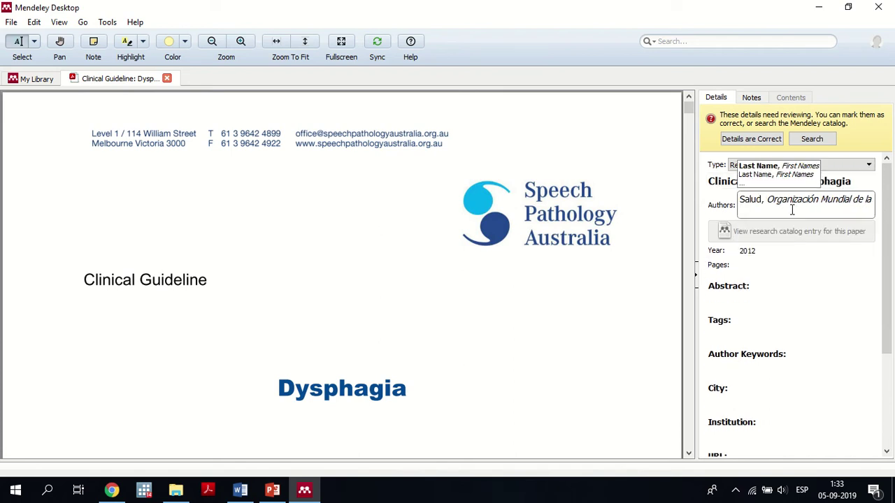
# - Clear the guideline's current author and enter Speech Pathology Australia in its place
pyautogui.moveTo(794, 209); pyautogui.dragTo(740, 193)
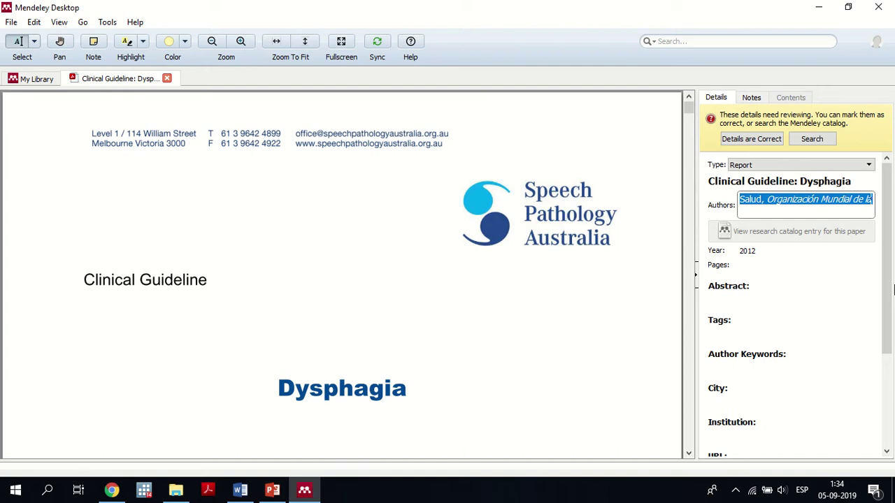
pyautogui.press('BackSpace')
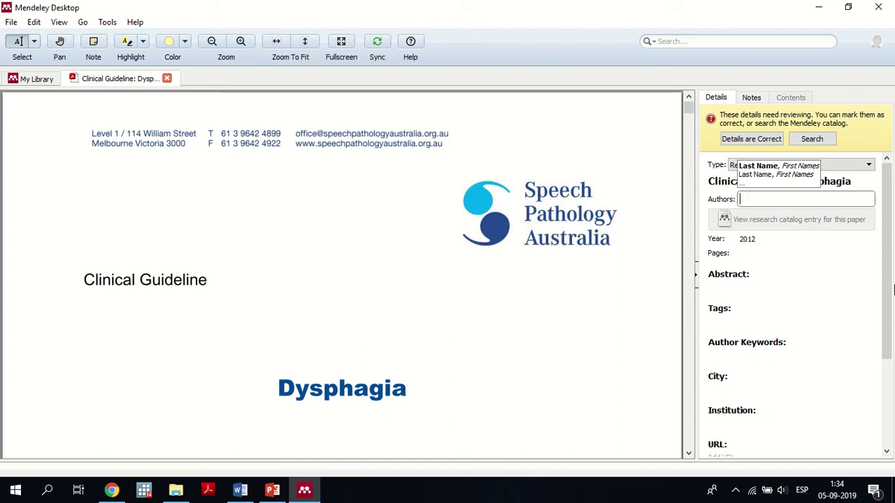
pyautogui.write('Sp')
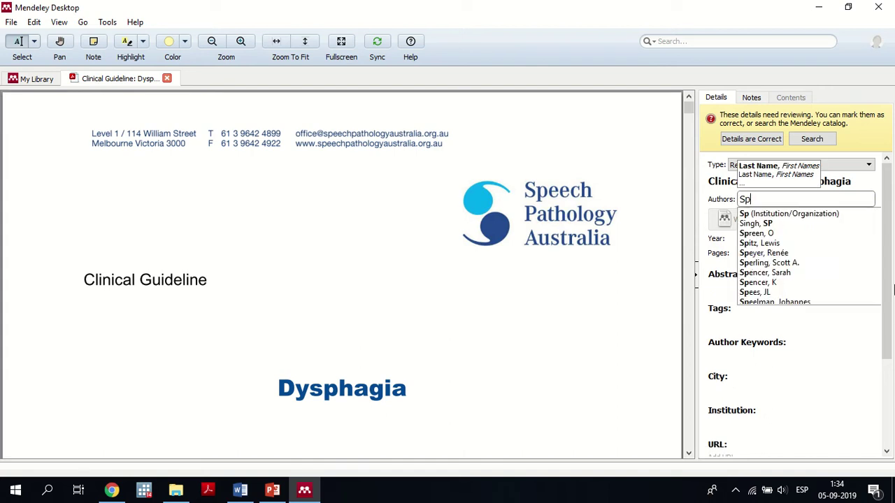
pyautogui.write('eech Pathol')
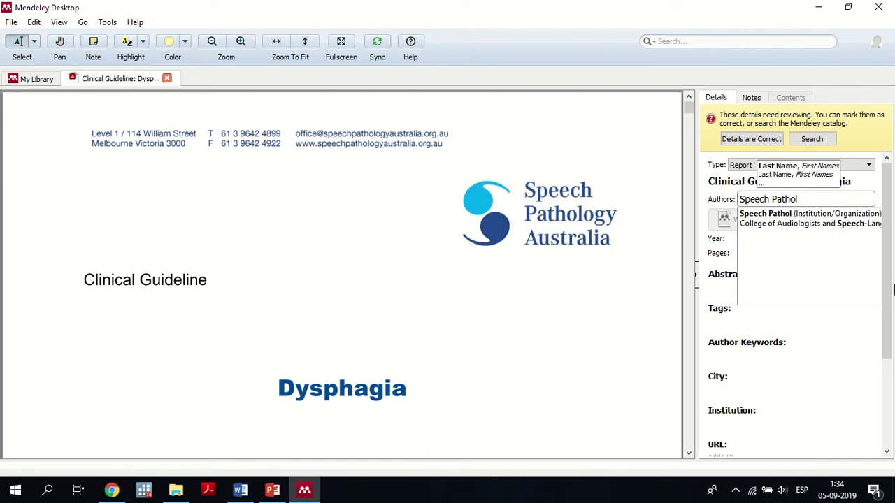
pyautogui.write('ogy Australia')
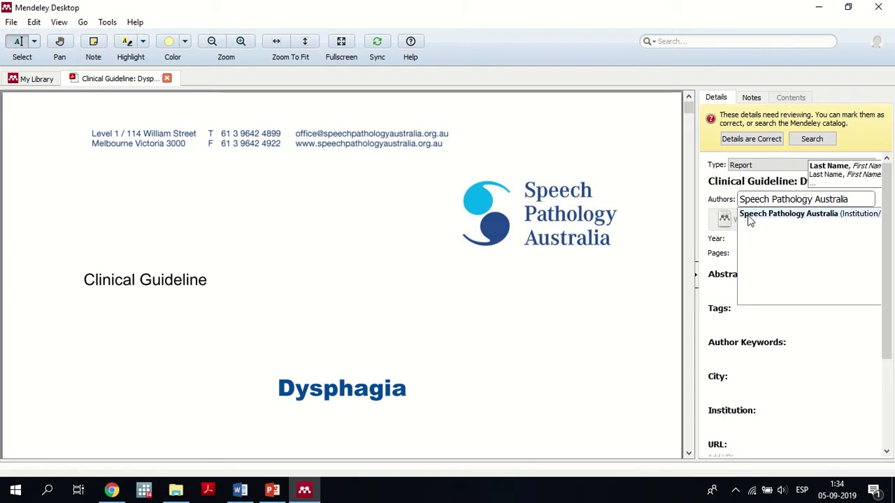
# - Erase the guideline's author text back to the word "Speech"
pyautogui.press('BackSpace')
pyautogui.press('BackSpace')
pyautogui.press('BackSpace')
pyautogui.press('BackSpace')
pyautogui.press('BackSpace')
pyautogui.press('BackSpace')
pyautogui.press('BackSpace')
pyautogui.press('BackSpace')
pyautogui.press('BackSpace')
pyautogui.press('BackSpace')
pyautogui.press('BackSpace')
pyautogui.press('BackSpace')
pyautogui.press('BackSpace')
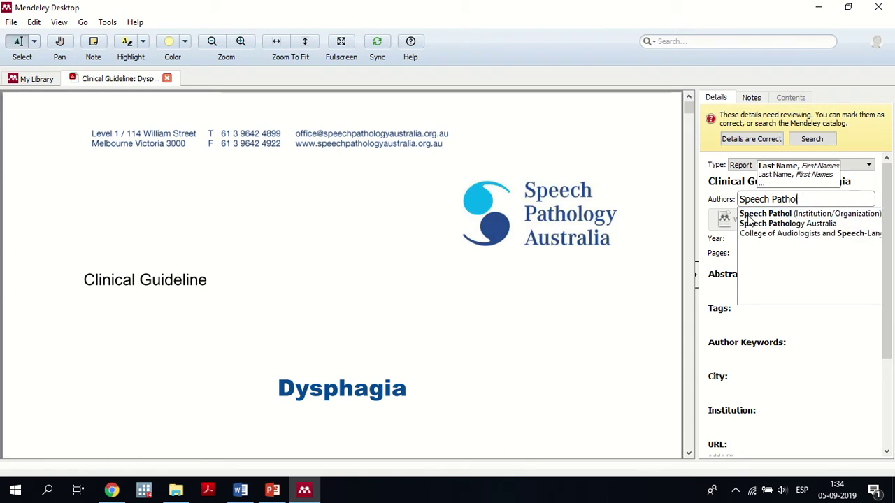
pyautogui.press('BackSpace')
pyautogui.press('BackSpace')
pyautogui.press('BackSpace')
pyautogui.press('BackSpace')
pyautogui.press('BackSpace')
pyautogui.press('BackSpace')
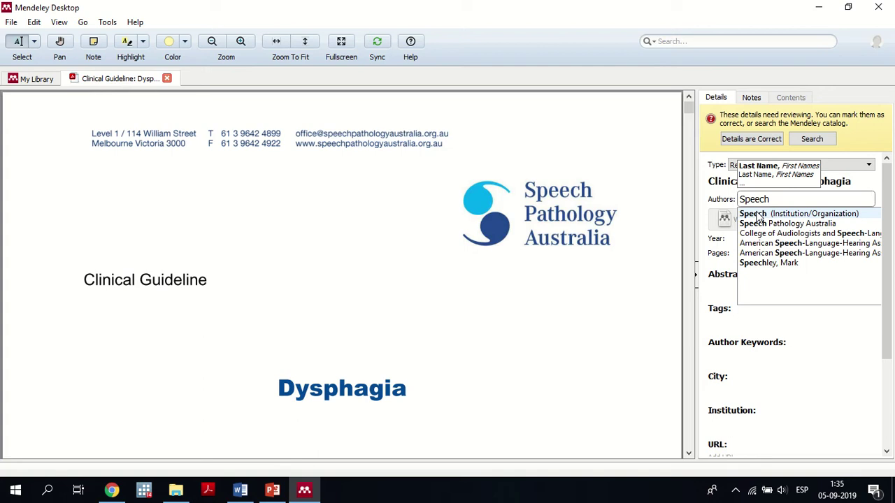
# - Complete the guideline's author as Speech Pathology Australia and accept the Institution/Organization suggestion
pyautogui.write('Pathologya')
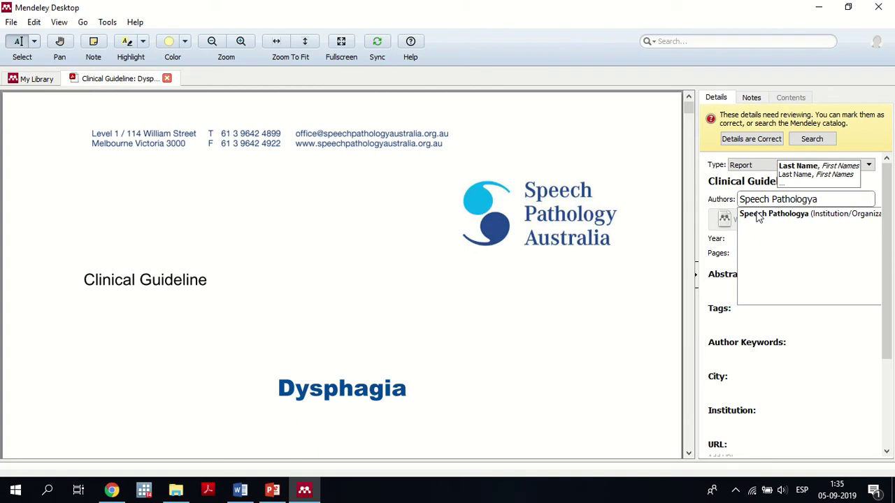
pyautogui.press('BackSpace')
pyautogui.press('BackSpace')
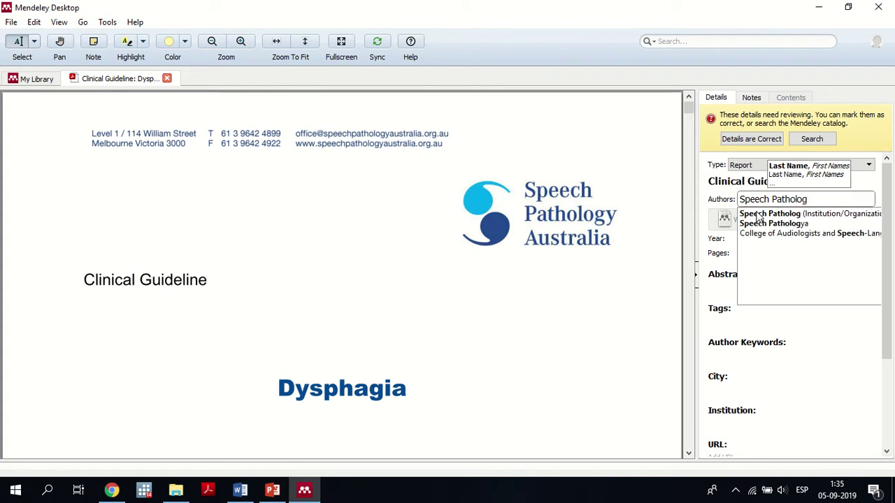
pyautogui.write('y')
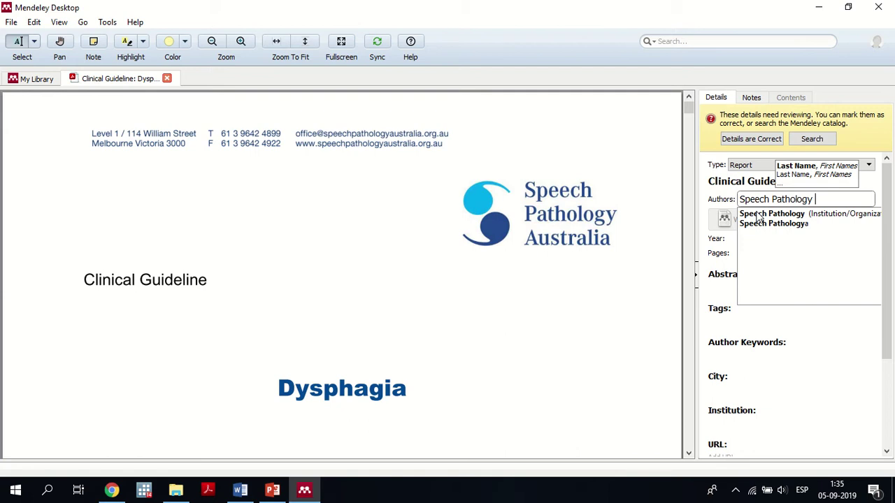
pyautogui.write(' Australia')
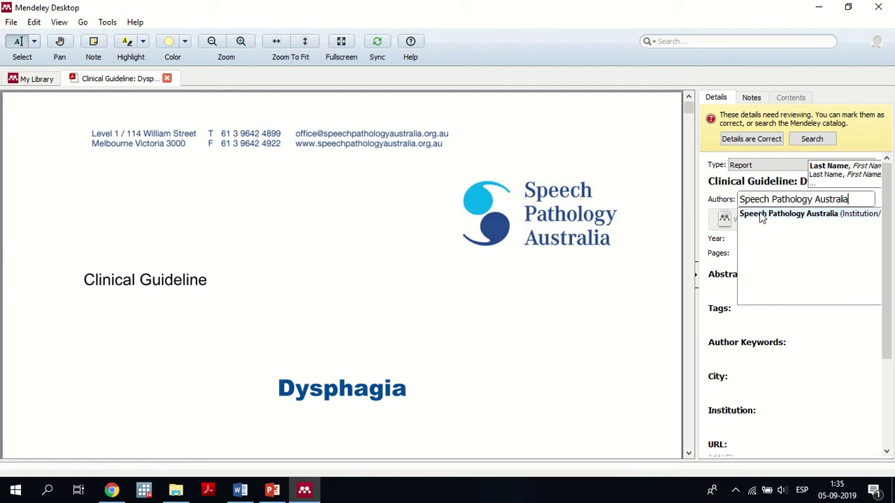
pyautogui.click(760, 214)
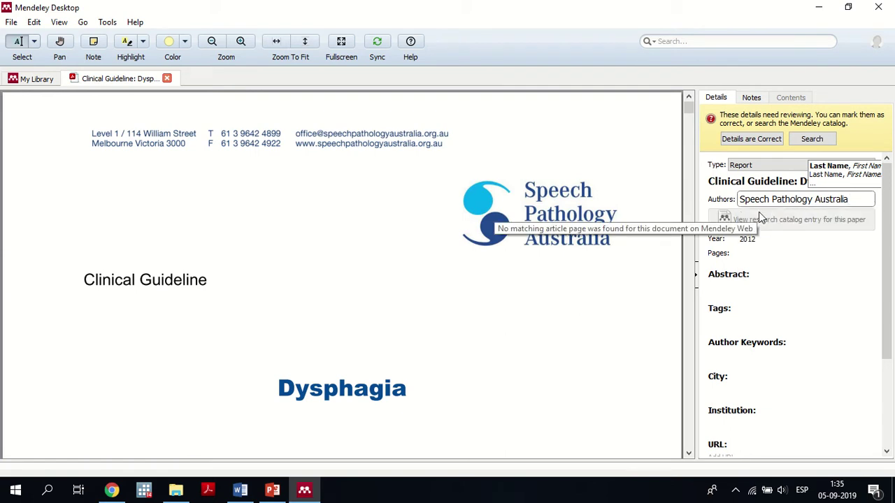
pyautogui.click(716, 203)
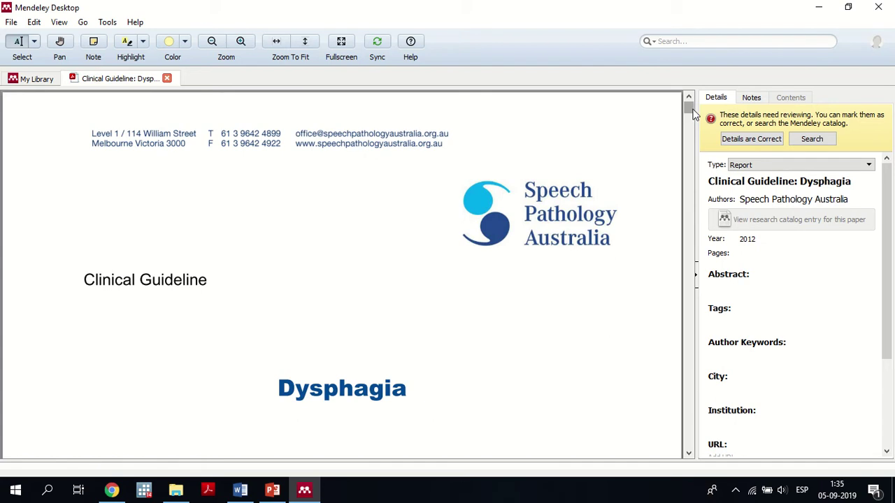
# - Check the copyright year on the guideline's cover and set the entry's page range to 24-25
pyautogui.click(688, 453)
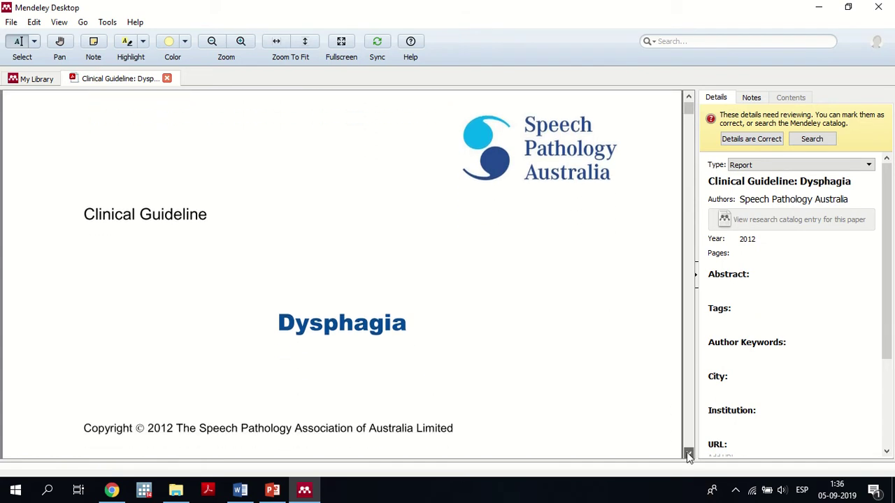
pyautogui.moveTo(137, 432); pyautogui.dragTo(173, 431)
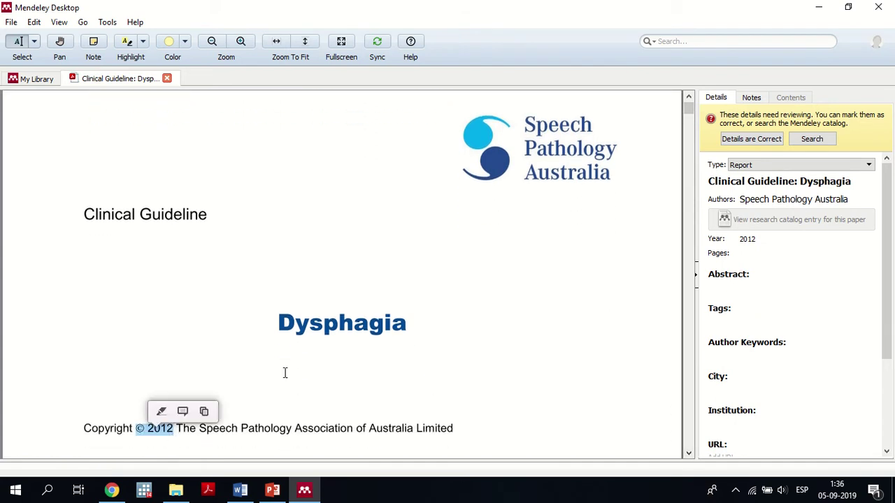
pyautogui.click(754, 254)
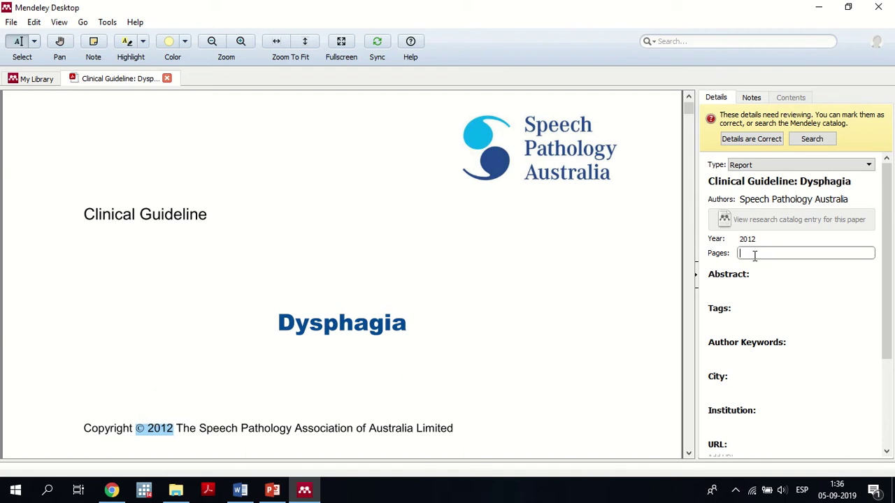
pyautogui.moveTo(690, 112); pyautogui.dragTo(664, 272)
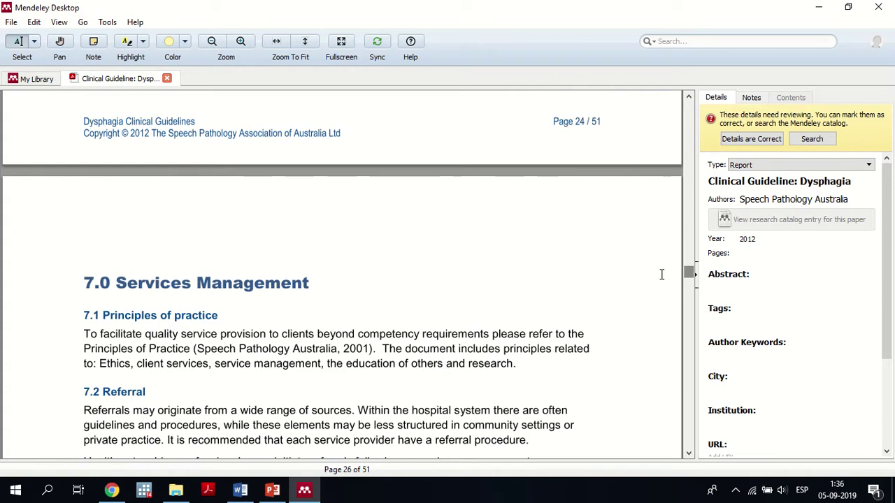
pyautogui.moveTo(581, 126); pyautogui.dragTo(579, 121)
pyautogui.click(757, 256)
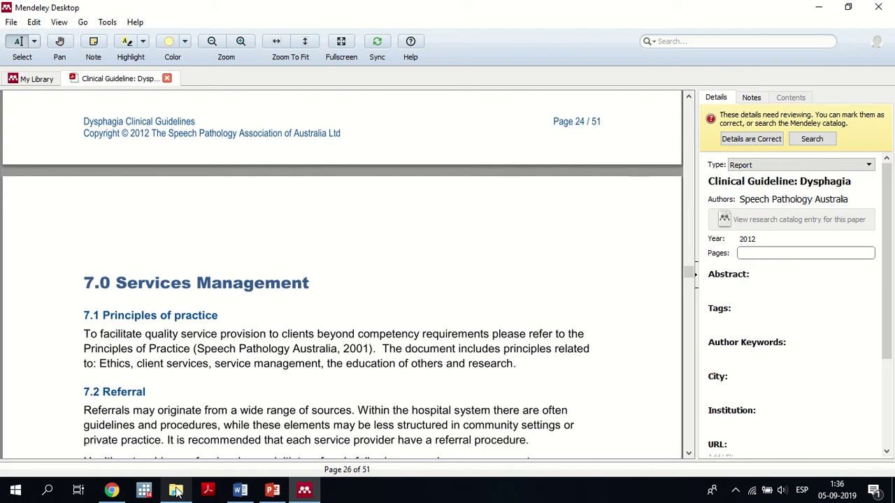
pyautogui.moveTo(176, 489)
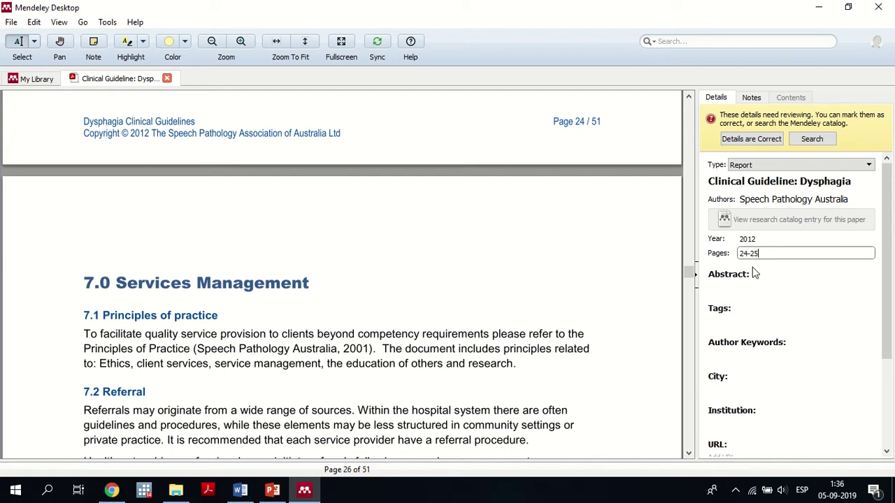
pyautogui.click(731, 273)
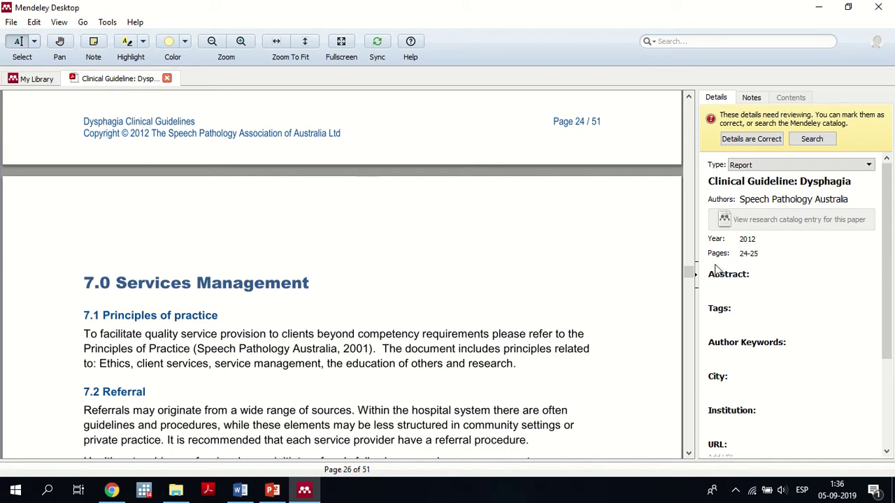
# - Set the guideline's city to Melbourne Victoria, as given in the address on its cover page
pyautogui.click(746, 289)
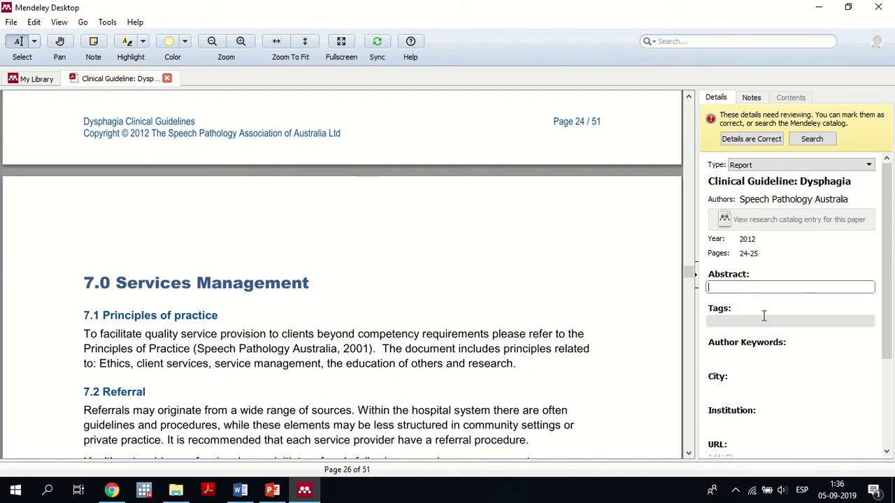
pyautogui.click(761, 320)
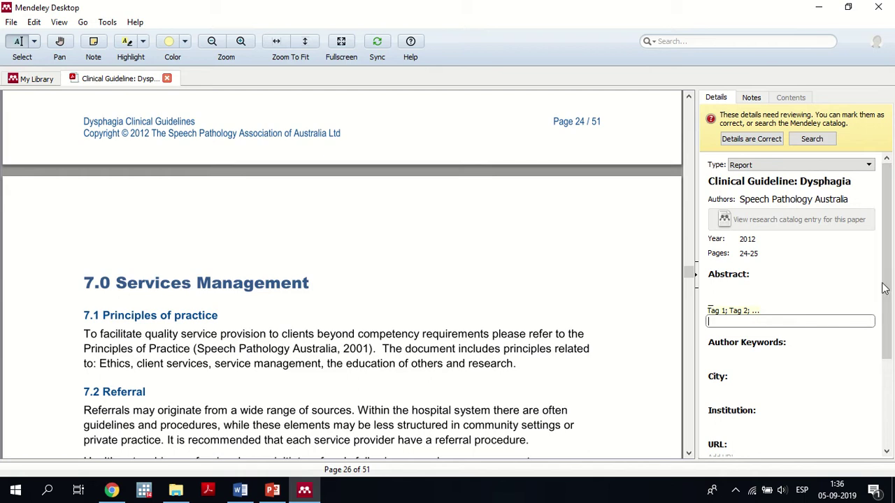
pyautogui.moveTo(891, 297); pyautogui.dragTo(887, 360)
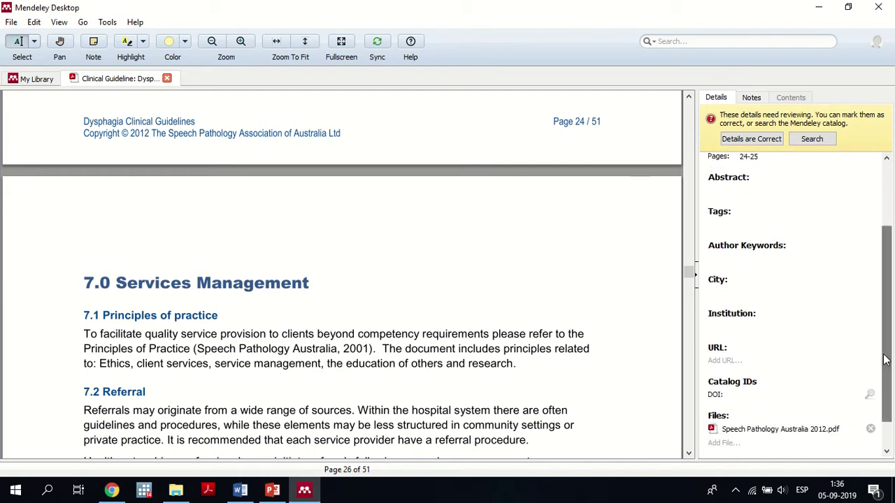
pyautogui.click(724, 293)
pyautogui.moveTo(689, 271); pyautogui.dragTo(688, 107)
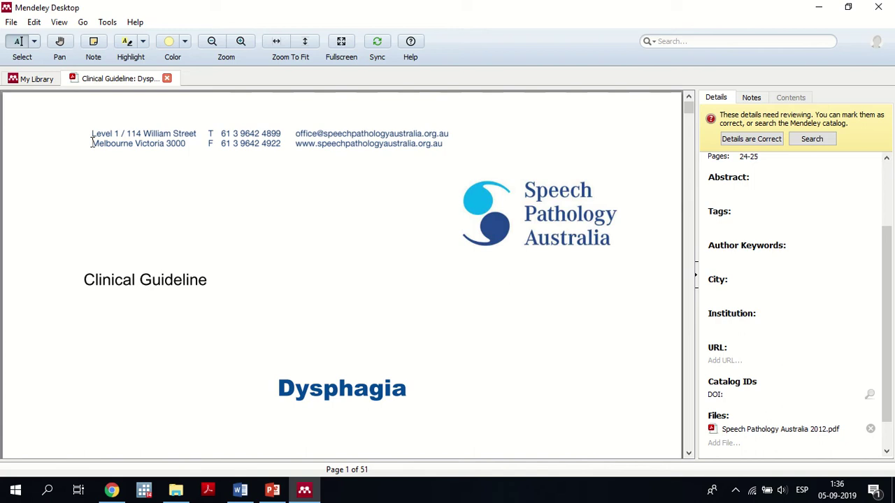
pyautogui.click(728, 293)
pyautogui.write('Me')
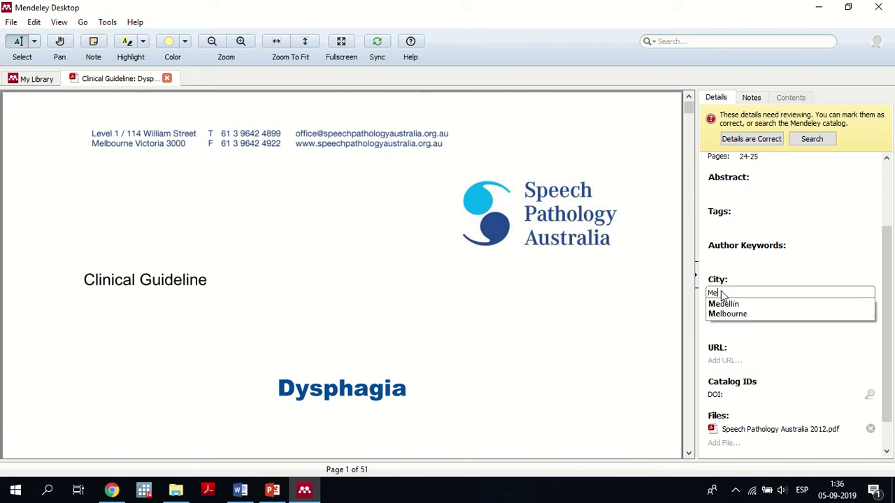
pyautogui.write('lbourne')
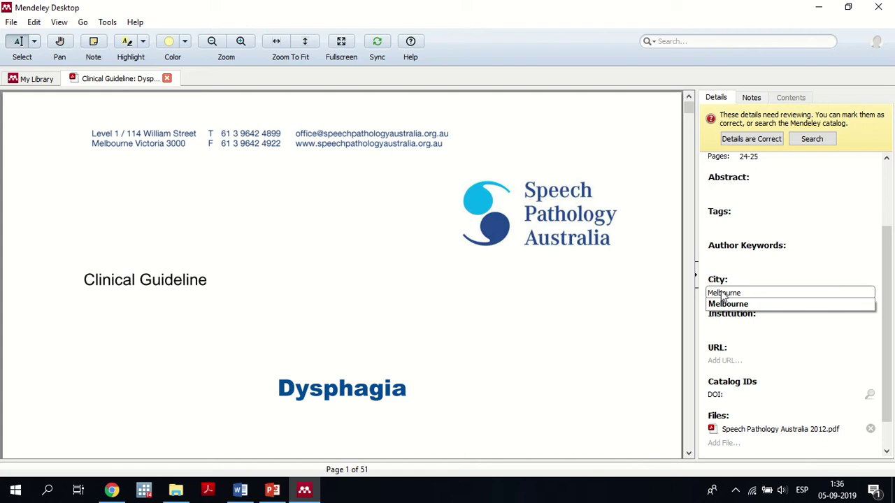
pyautogui.write(' Victoria')
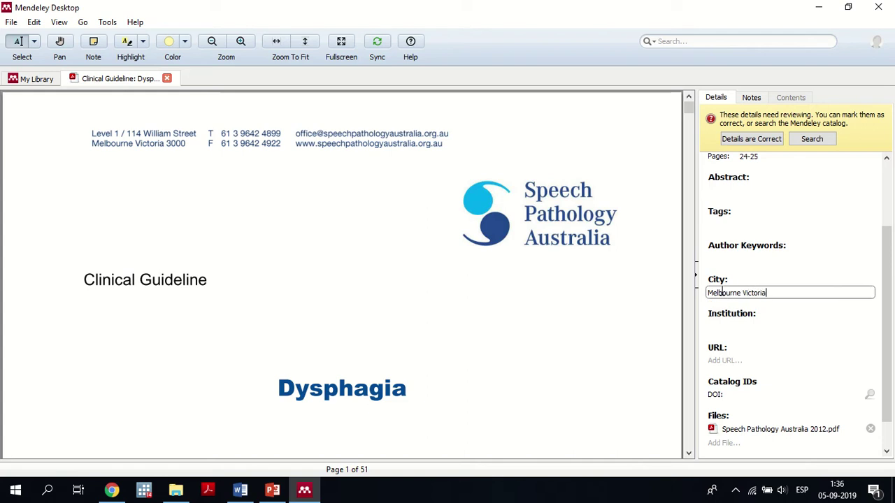
# - Confirm Melbourne Victoria as the report's city and set its institution to The Speech Pathology Association of Australia Limited, matching the PDF's copyright line
pyautogui.click(708, 282)
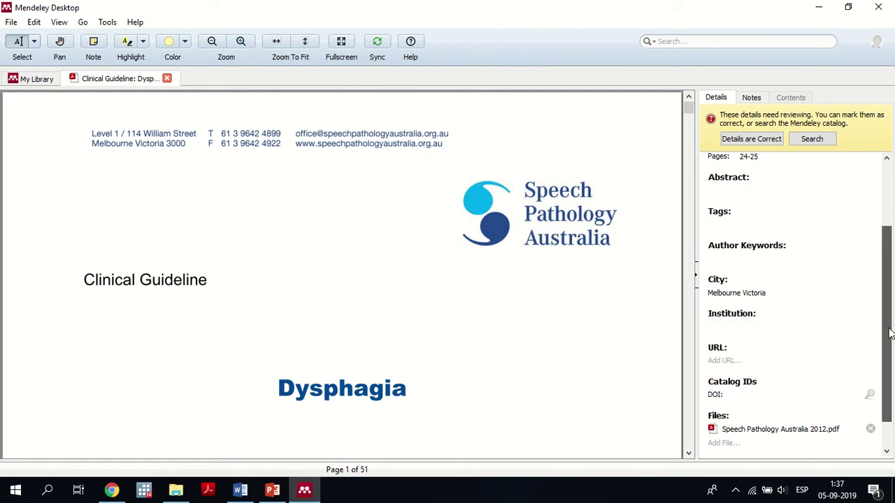
pyautogui.moveTo(890, 333); pyautogui.dragTo(889, 348)
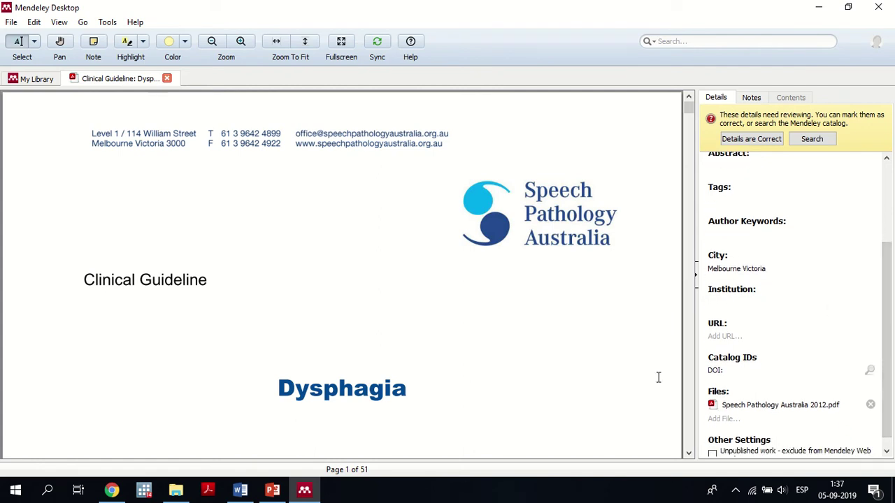
pyautogui.click(689, 453)
pyautogui.scroll(-4, 688, 454)
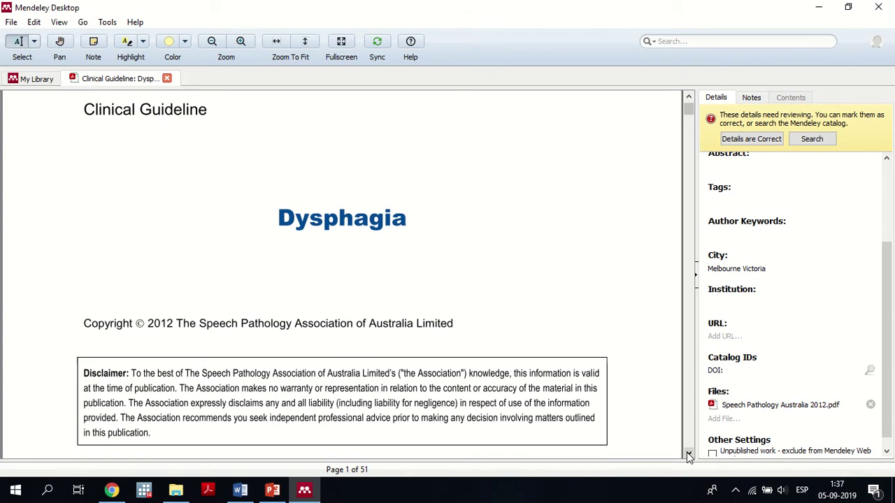
pyautogui.moveTo(177, 325)
pyautogui.mouseDown()
pyautogui.moveTo(291, 336)
pyautogui.moveTo(332, 328)
pyautogui.moveTo(350, 338)
pyautogui.mouseUp()
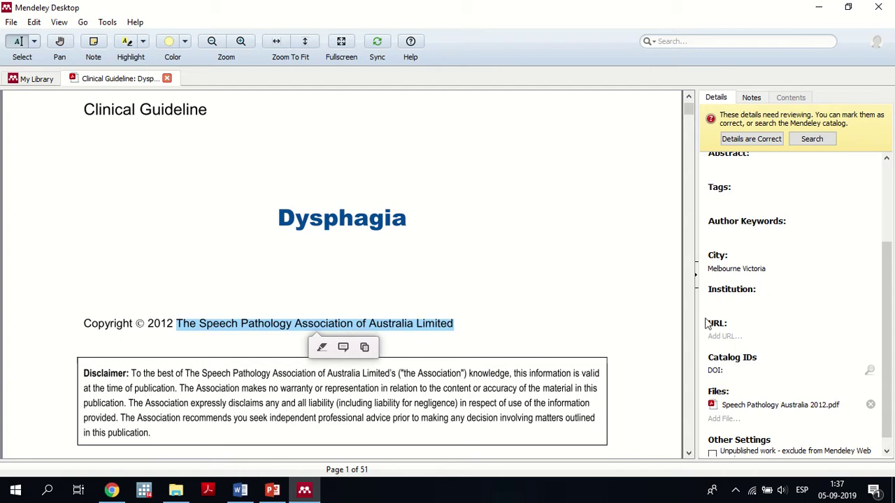
pyautogui.click(730, 300)
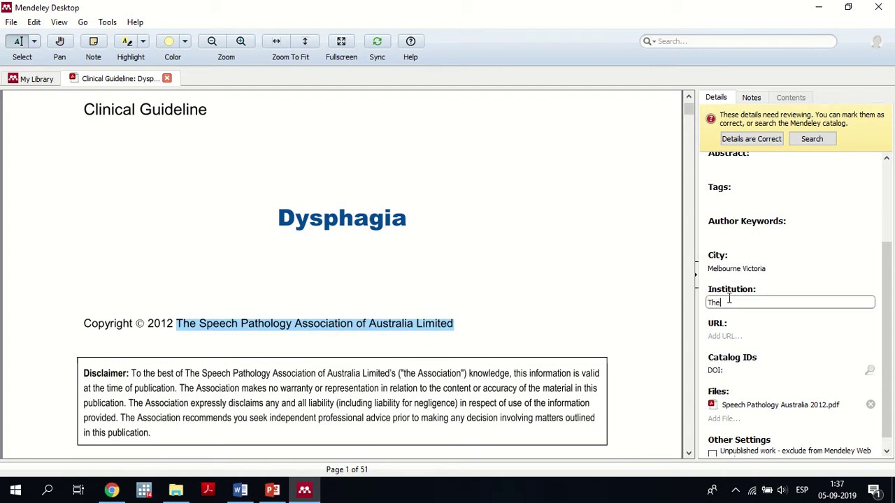
pyautogui.write('The Speech Pathology Association of Australia L')
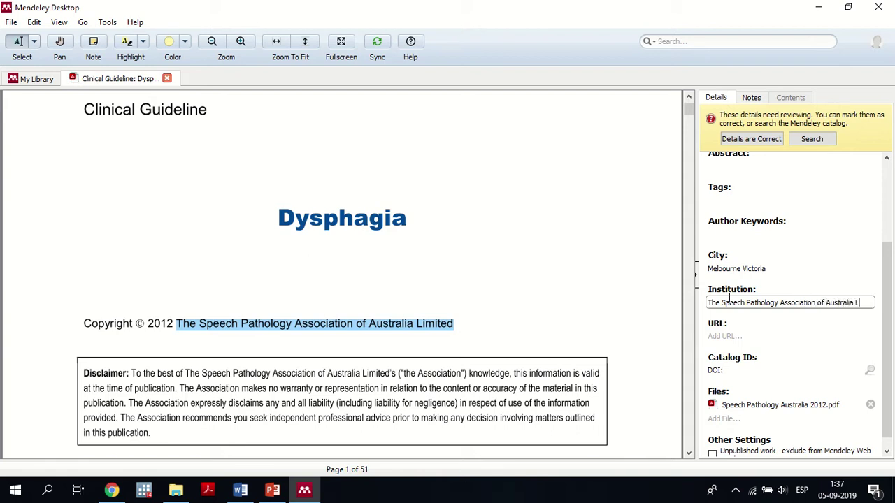
pyautogui.write('ted')
pyautogui.press('Return')
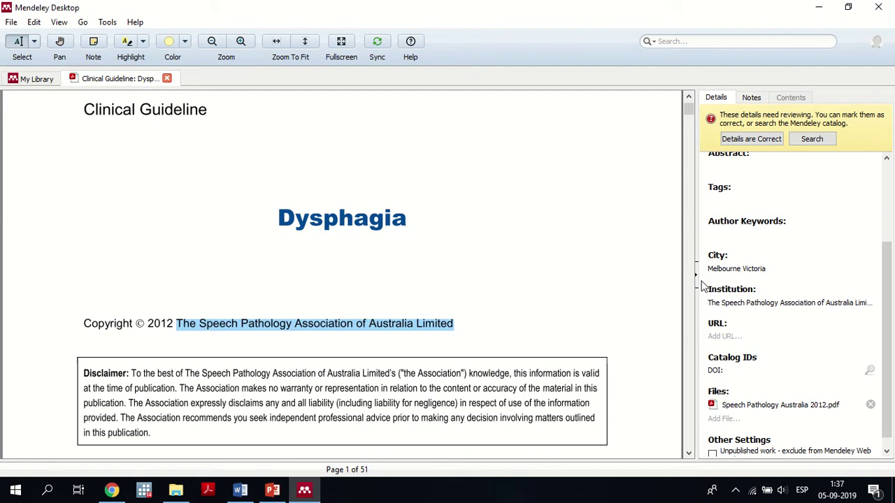
pyautogui.click(722, 338)
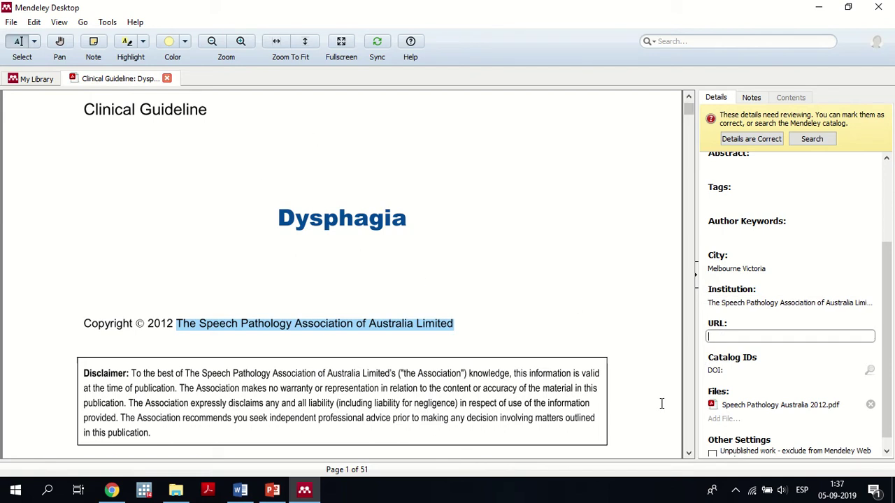
pyautogui.click(689, 453)
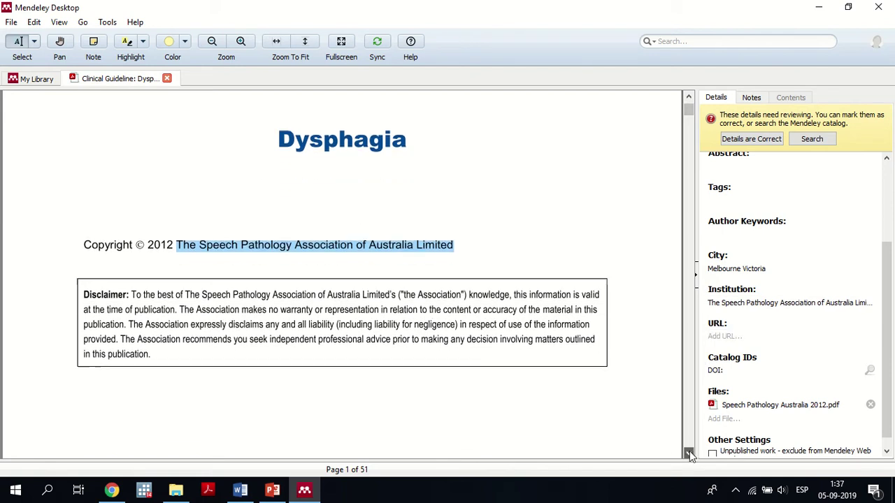
pyautogui.click(689, 453)
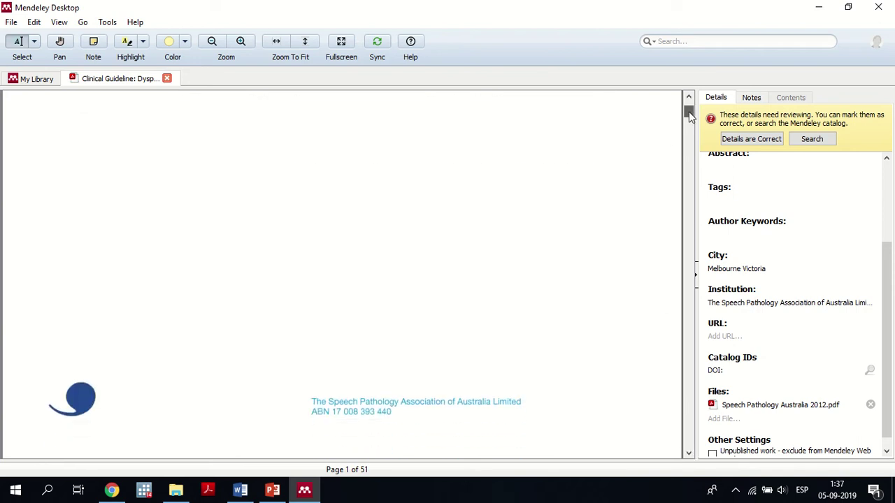
pyautogui.moveTo(689, 112); pyautogui.dragTo(690, 107)
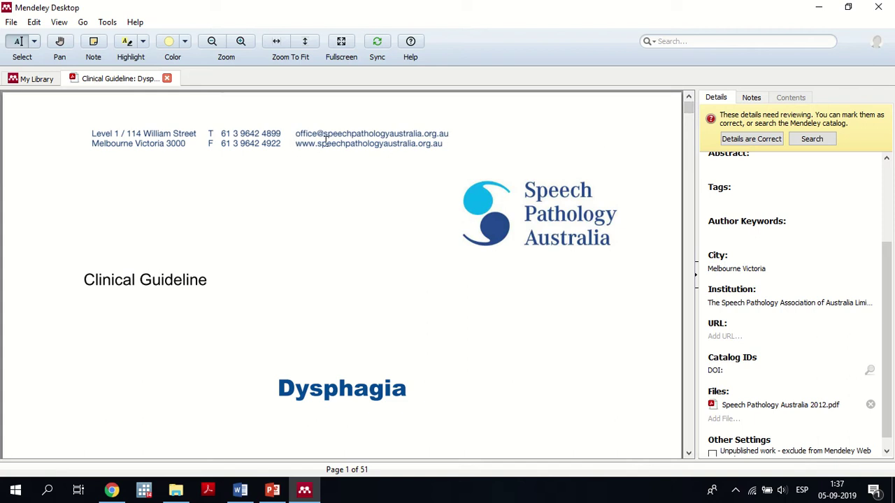
pyautogui.click(772, 338)
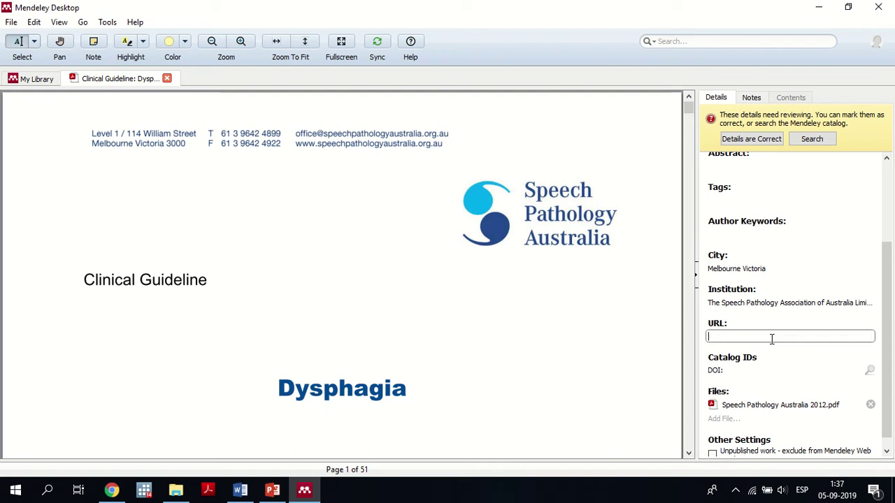
pyautogui.write('www.')
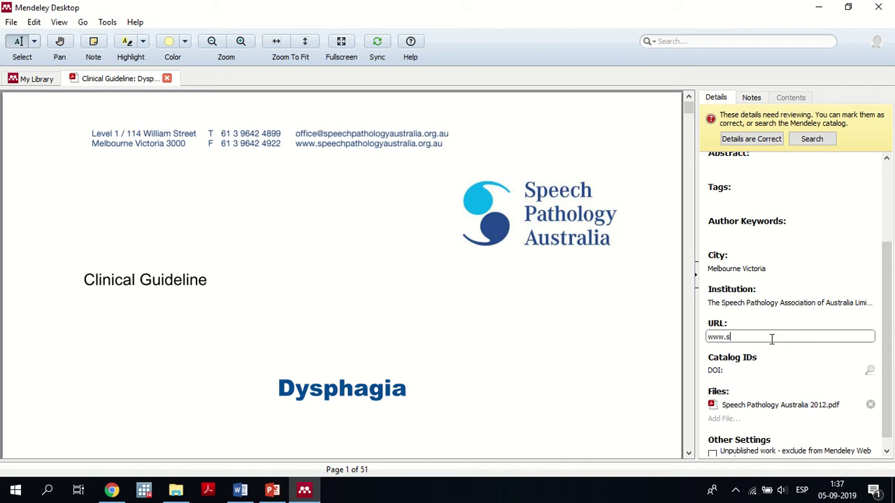
pyautogui.write('speechpatholo')
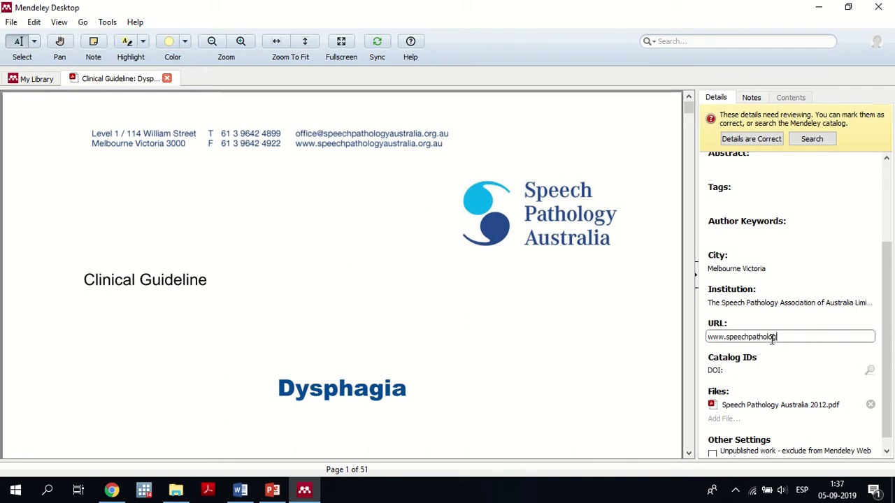
pyautogui.write('gyaustralia.org.')
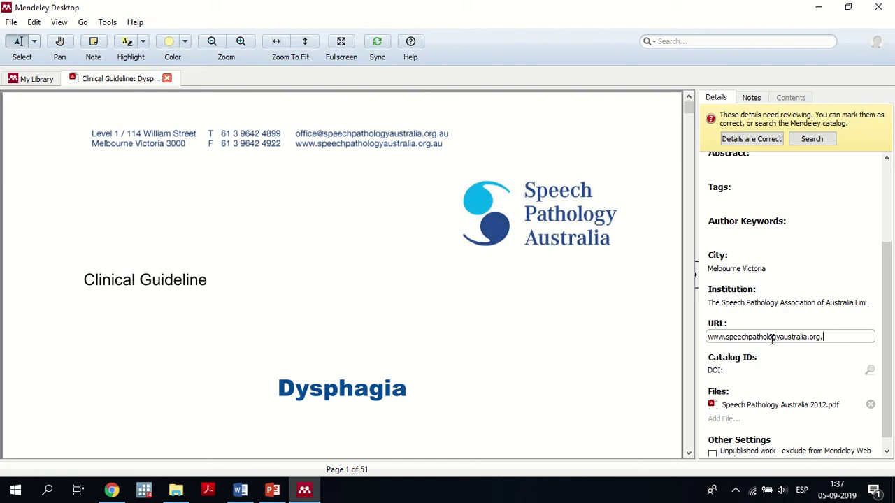
pyautogui.write('su')
pyautogui.press('BackSpace')
pyautogui.write('au')
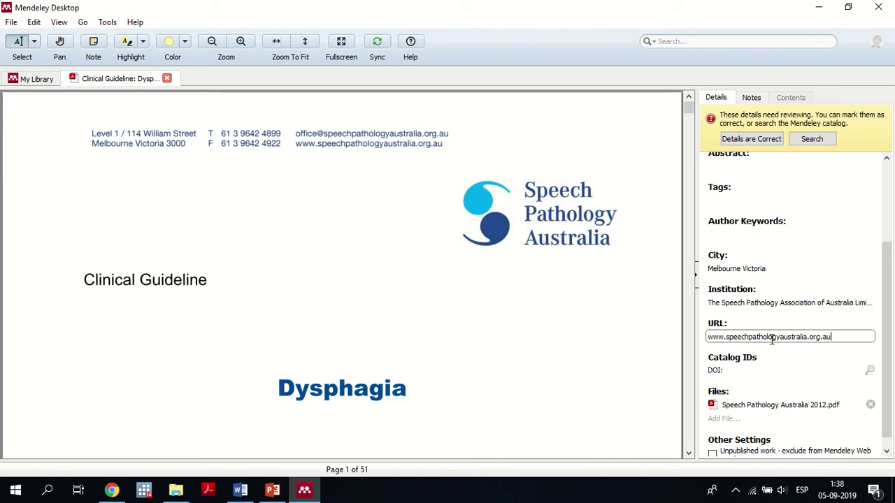
pyautogui.press('Return')
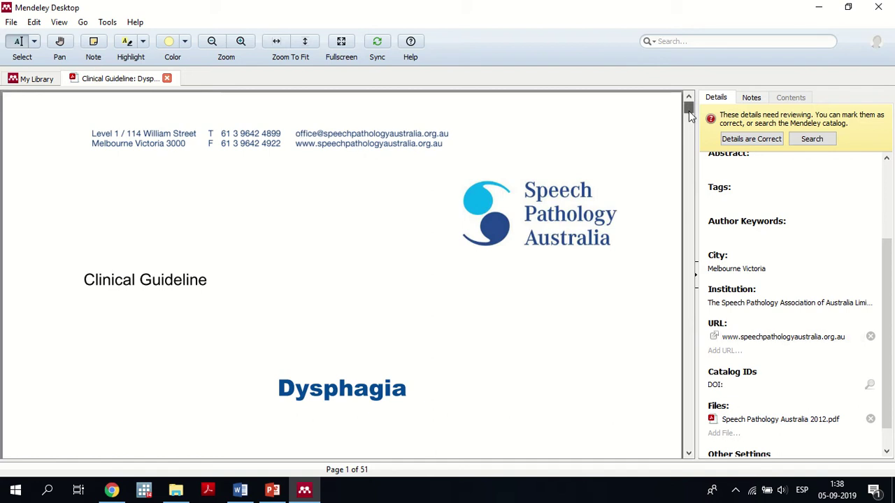
# - Review the guideline's opening pages and check all of its report details, from document type to files and other settings
pyautogui.scroll(-1, 886, 335)
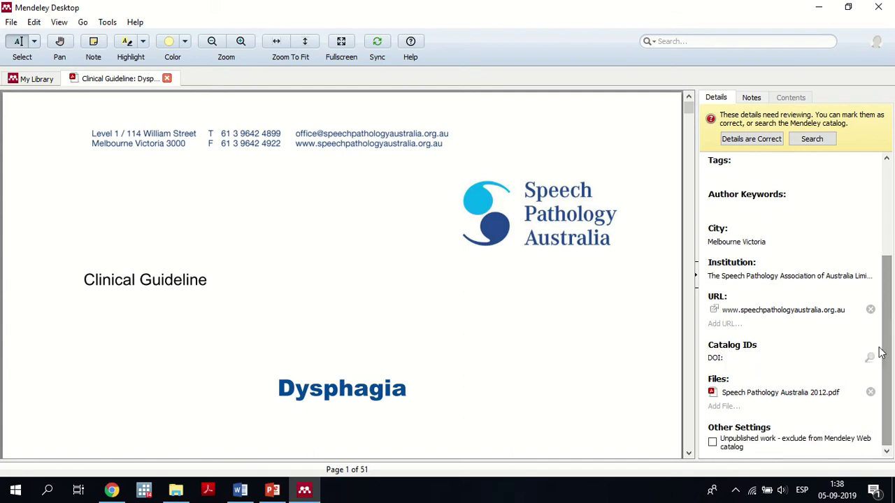
pyautogui.click(689, 455)
pyautogui.moveTo(689, 455); pyautogui.dragTo(689, 455)
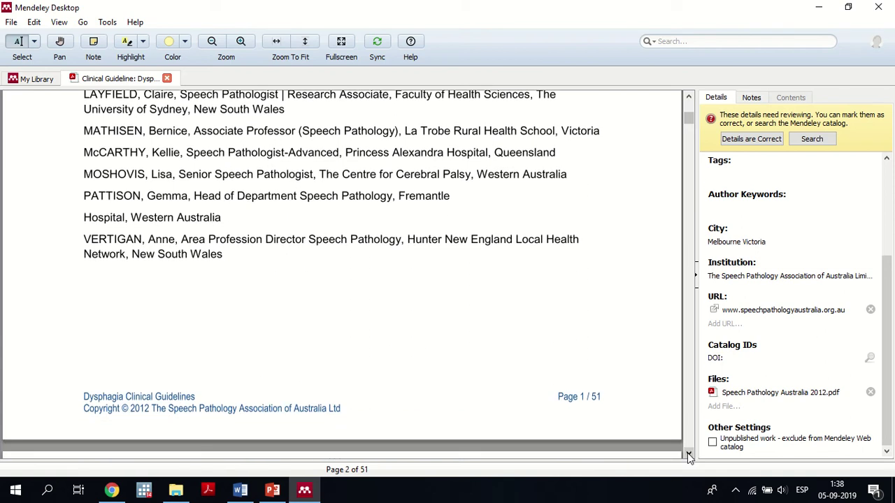
pyautogui.moveTo(686, 116); pyautogui.dragTo(686, 101)
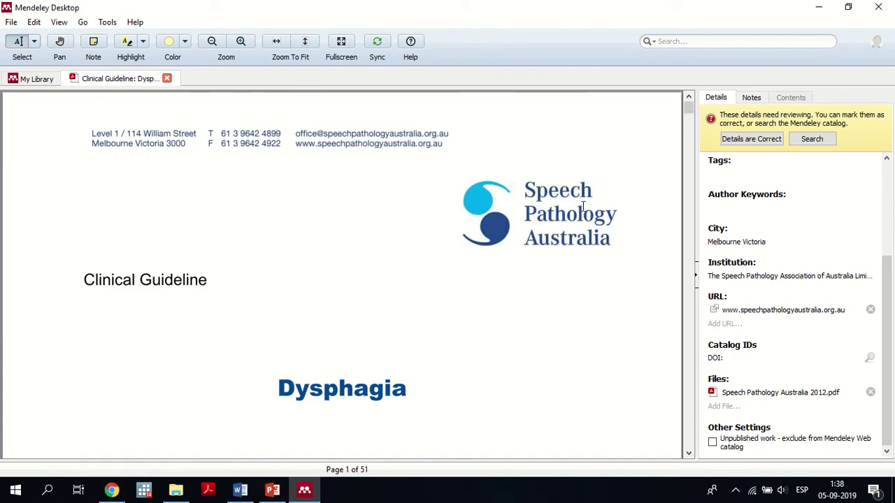
pyautogui.moveTo(889, 304); pyautogui.dragTo(871, 175)
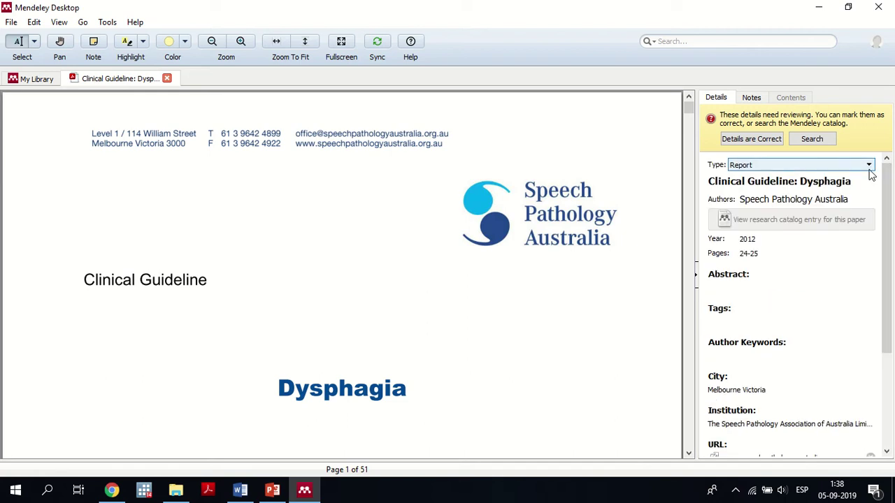
pyautogui.moveTo(894, 266); pyautogui.dragTo(892, 424)
pyautogui.scroll(3, 825, 352)
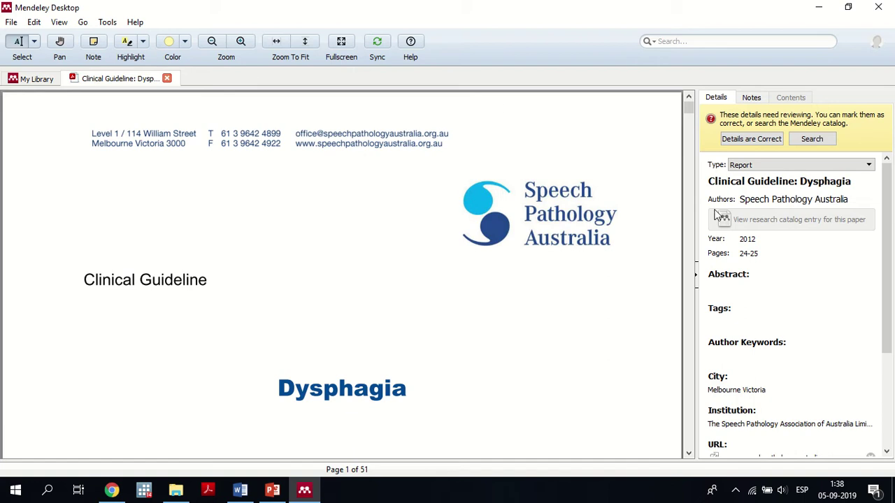
# - Close the guideline PDF and check the details of the Clinical Guideline: Dysphagia entry in the 2019 folder
pyautogui.click(167, 79)
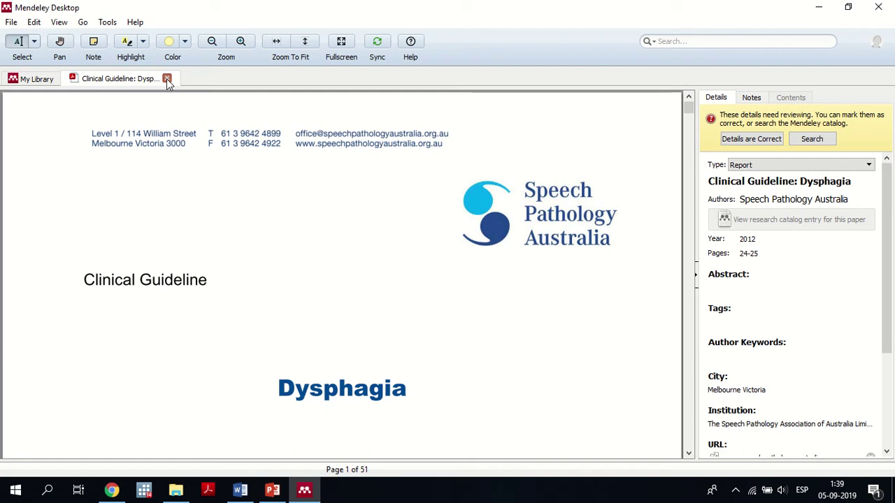
pyautogui.click(167, 79)
pyautogui.click(294, 277)
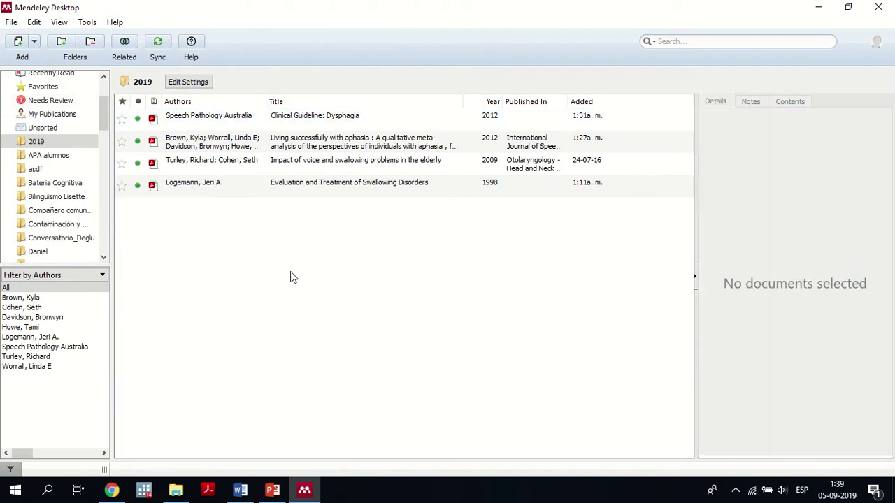
pyautogui.click(259, 123)
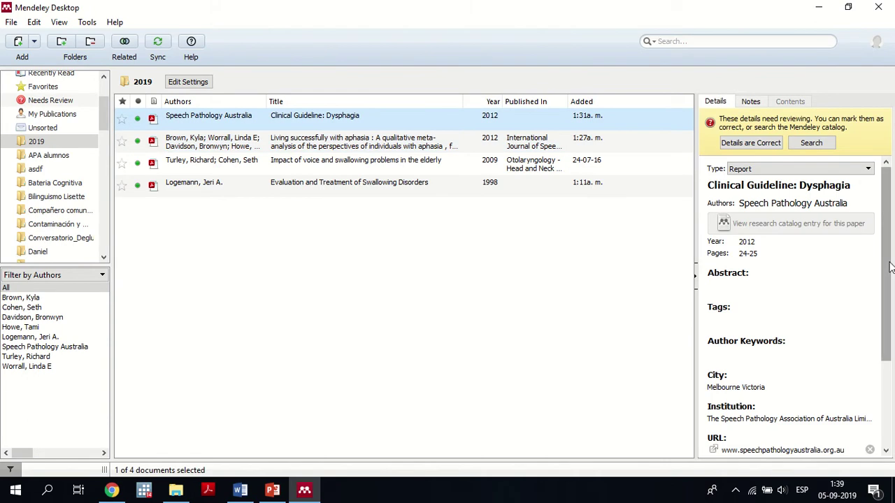
pyautogui.click(373, 303)
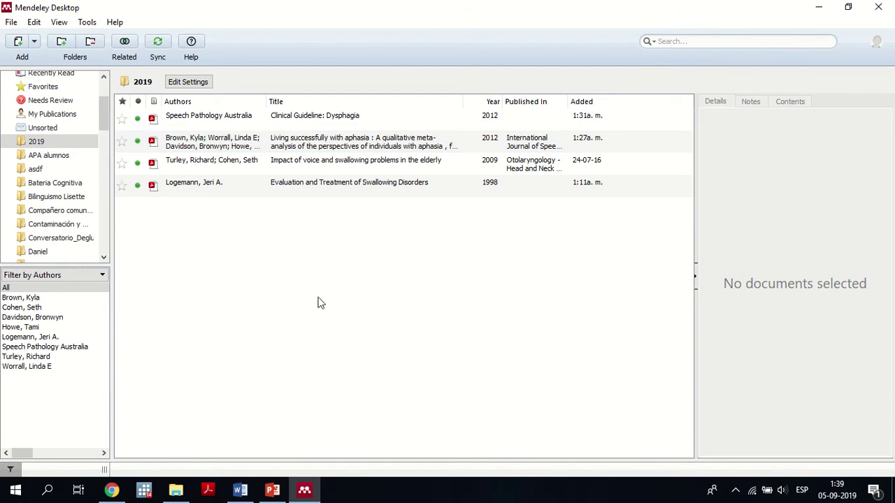
# - Check the details of the other three references in the 2019 folder: the journal articles and the swallowing disorders book
pyautogui.click(311, 143)
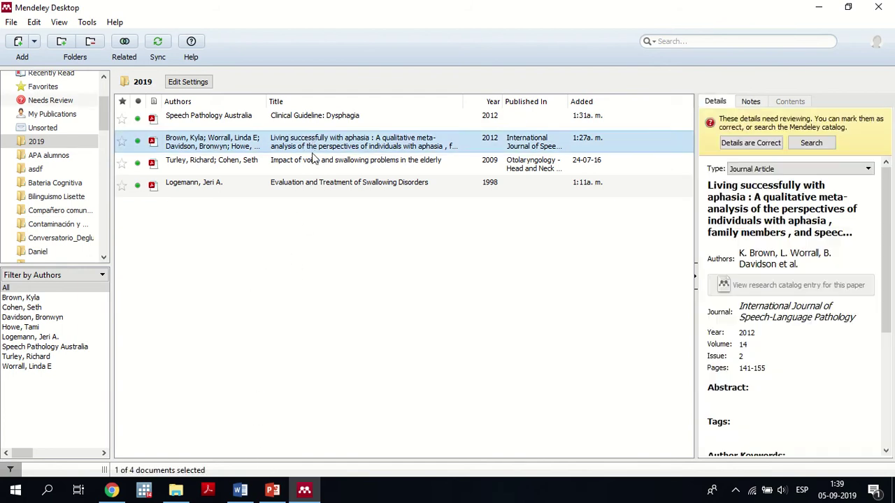
pyautogui.click(315, 163)
pyautogui.click(312, 186)
pyautogui.click(144, 489)
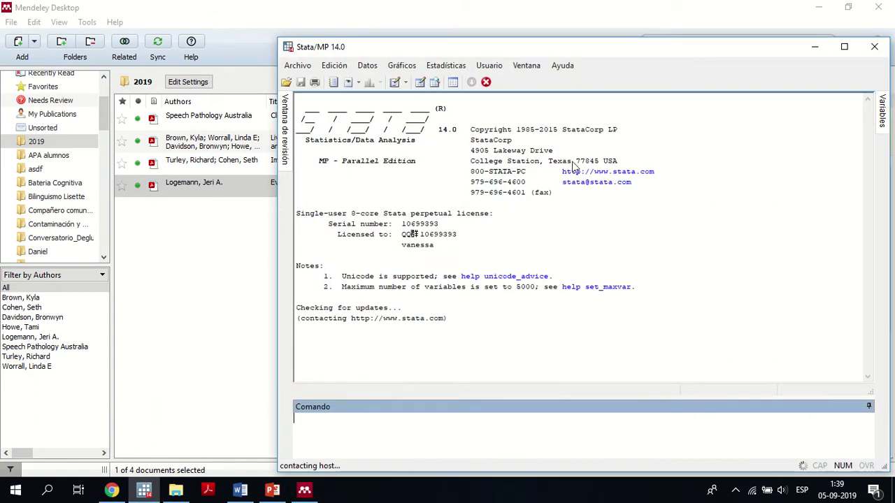
pyautogui.click(874, 47)
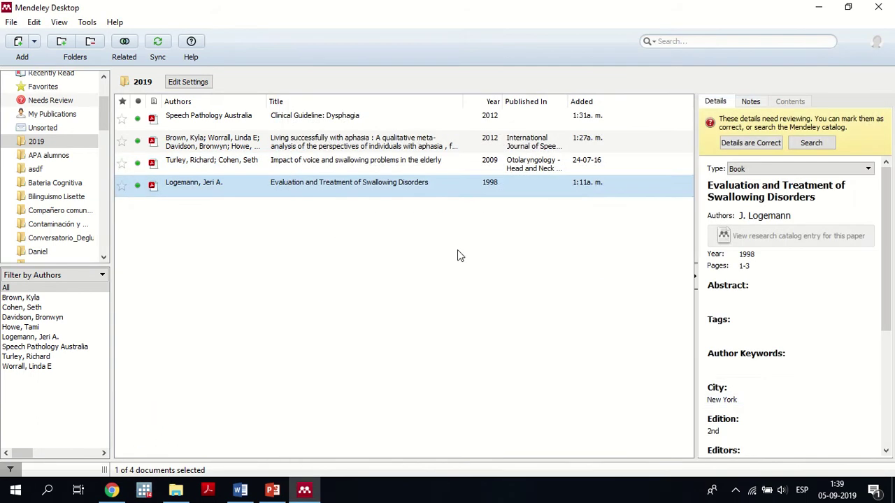
# - Switch to Documento1 in Word and examine each red citation placeholder in the Introducción paragraph
pyautogui.click(452, 299)
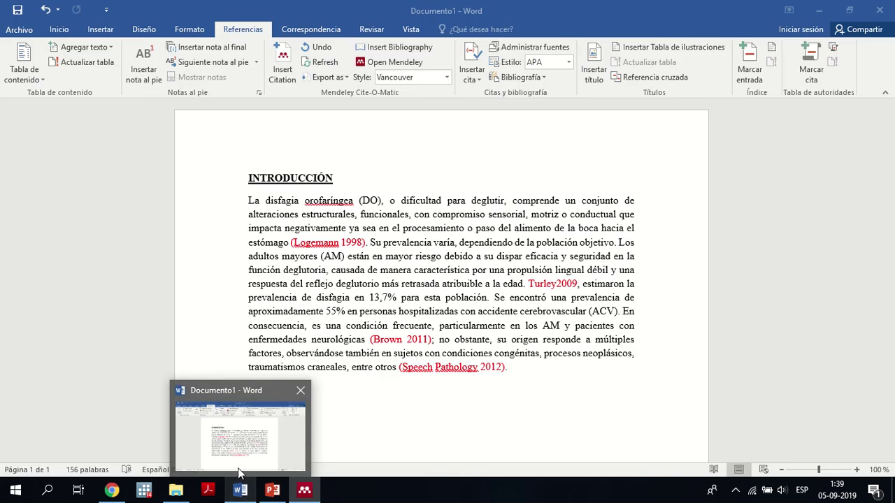
pyautogui.click(241, 464)
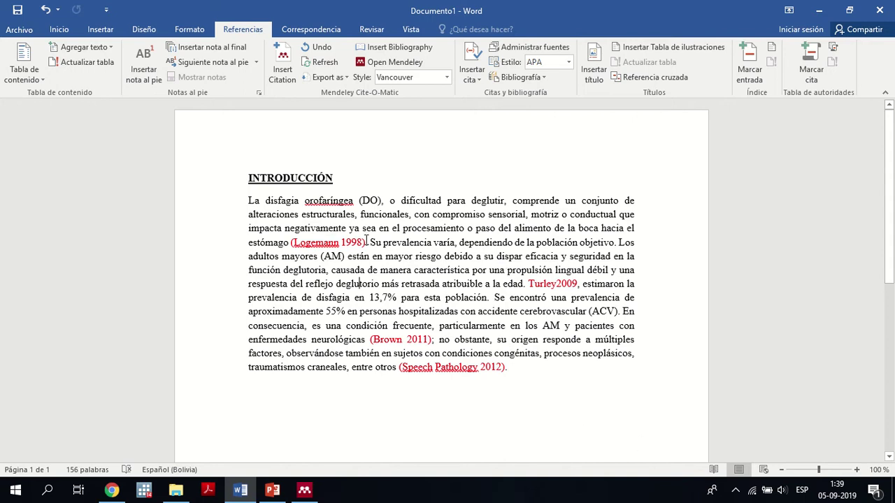
pyautogui.click(328, 245)
pyautogui.doubleClick(328, 245)
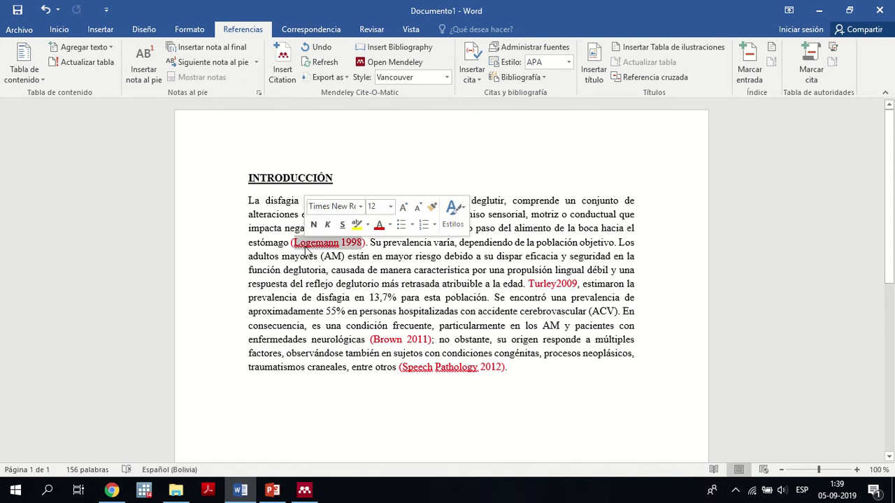
pyautogui.moveTo(534, 283); pyautogui.dragTo(561, 284)
pyautogui.moveTo(373, 341); pyautogui.dragTo(416, 341)
pyautogui.moveTo(405, 373); pyautogui.dragTo(450, 371)
pyautogui.click(366, 325)
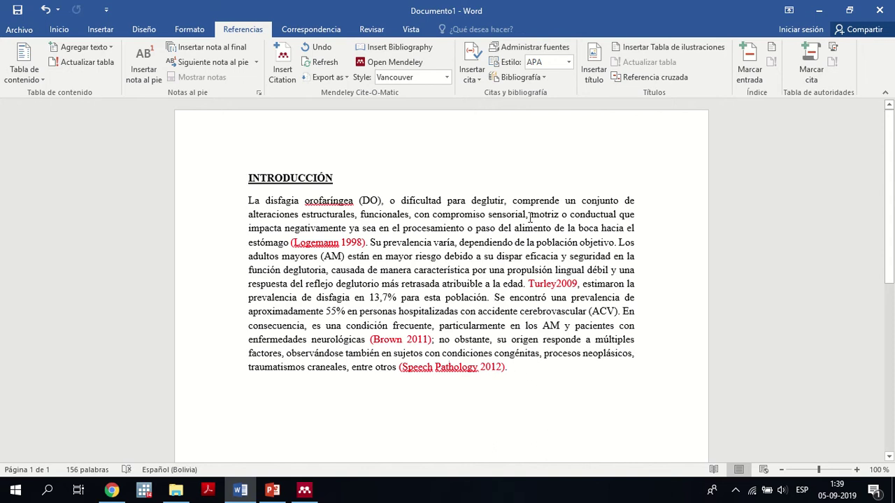
pyautogui.scroll(-1, 889, 252)
pyautogui.scroll(1, 892, 252)
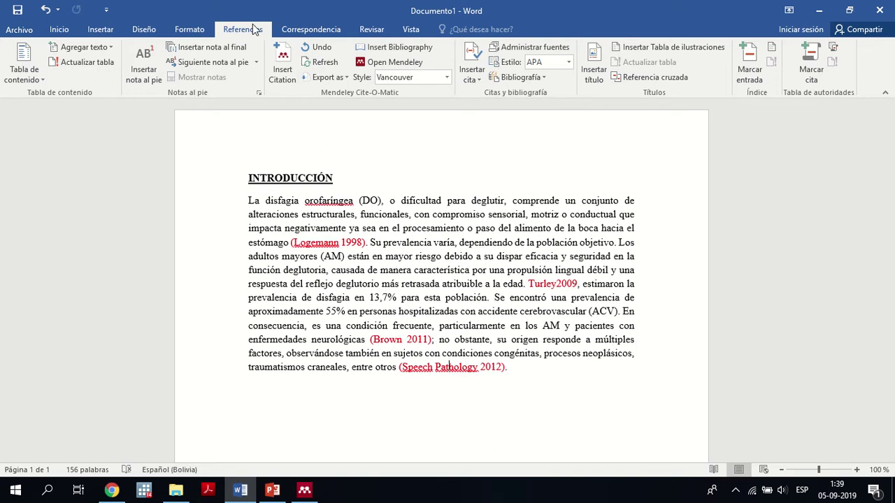
pyautogui.click(301, 29)
pyautogui.click(248, 29)
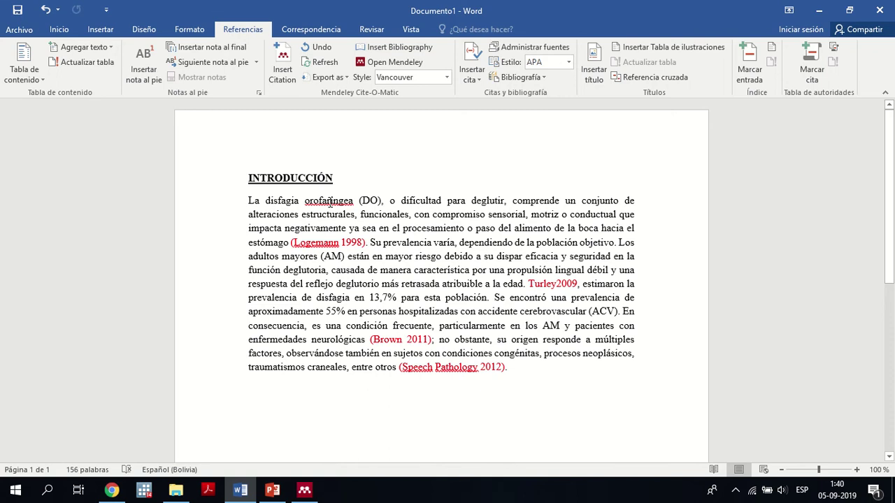
pyautogui.click(283, 63)
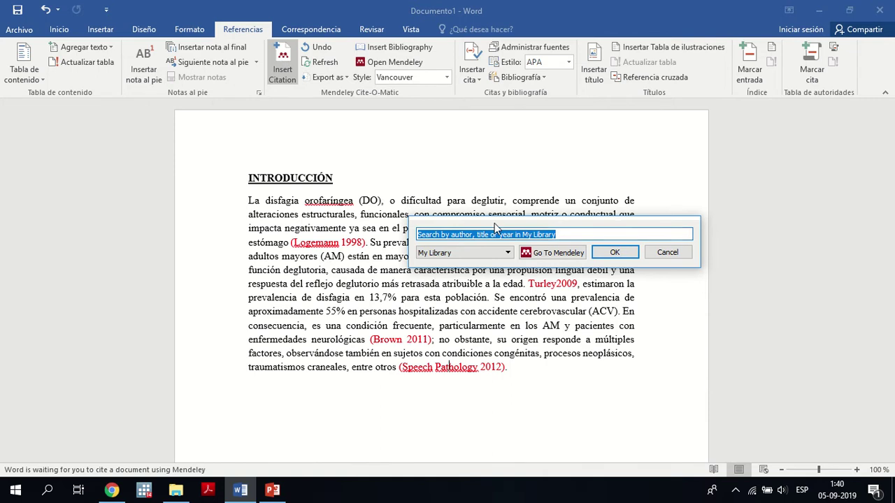
pyautogui.moveTo(494, 223); pyautogui.dragTo(384, 171)
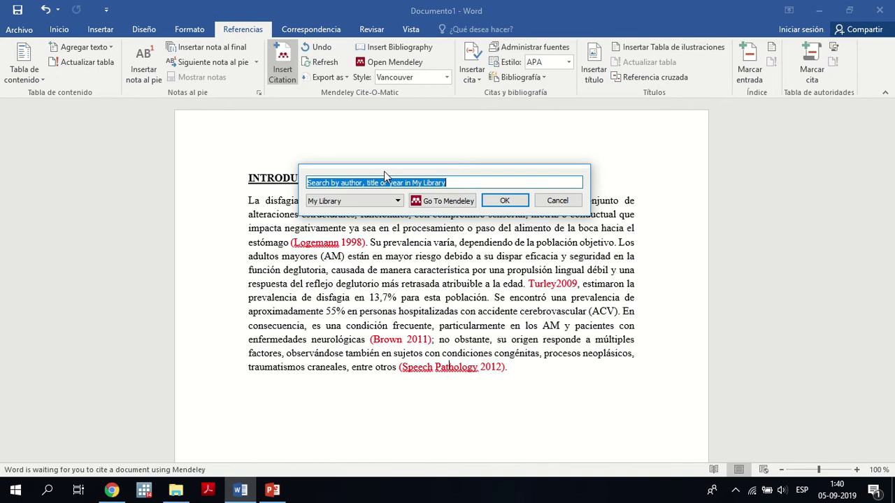
pyautogui.click(544, 202)
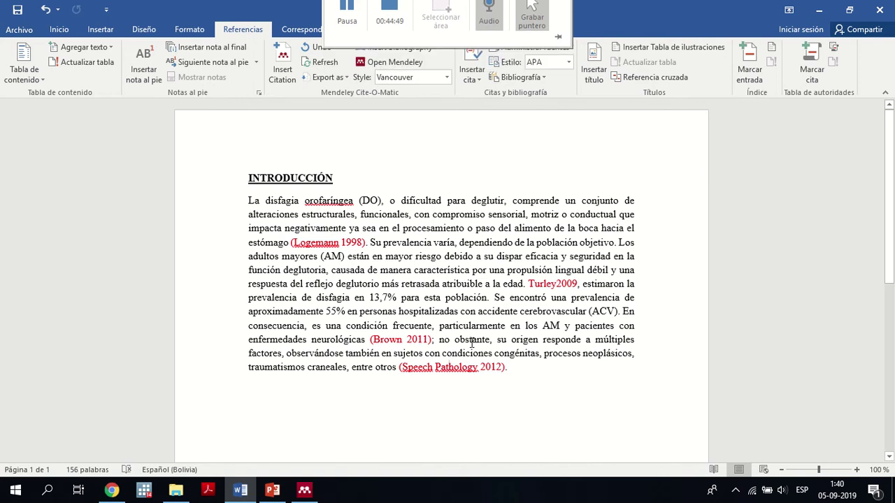
# - Set the Mendeley citation style to American Psychological Association 6th edition
pyautogui.click(447, 80)
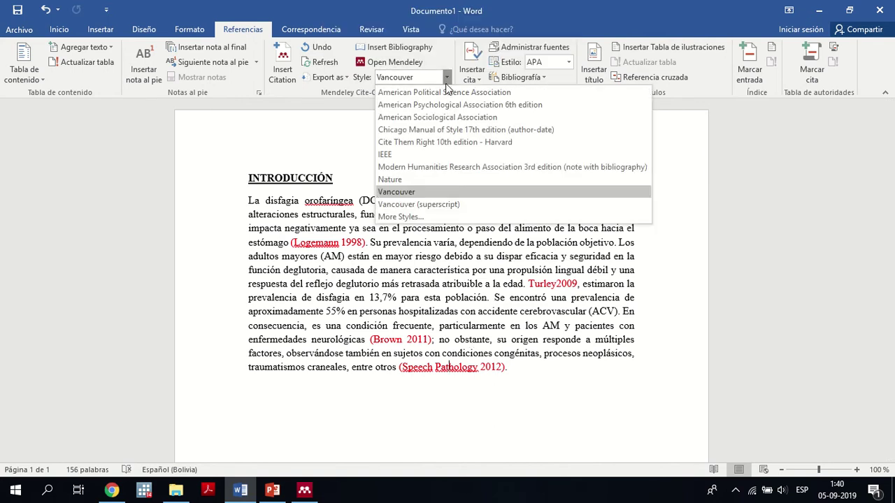
pyautogui.click(448, 105)
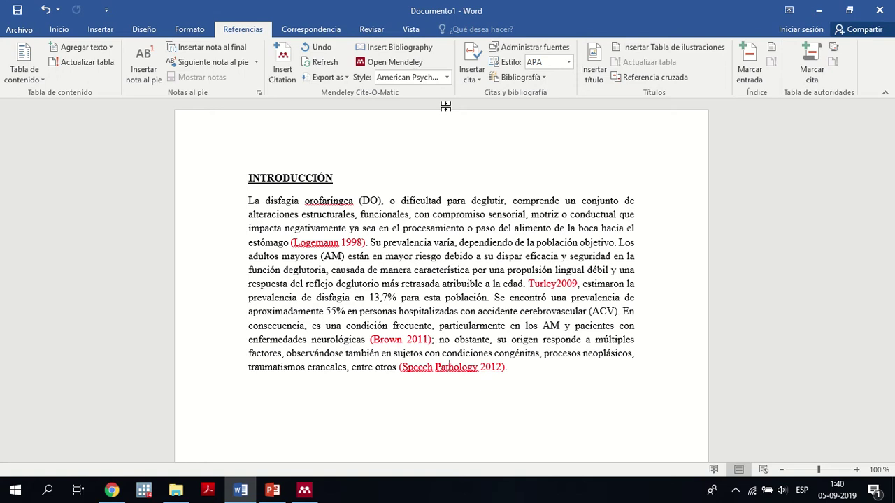
# - Try to insert a Mendeley citation of the 1998 book Evaluation and Treatment of Swallowing Disorders, and undo the insertion
pyautogui.click(282, 73)
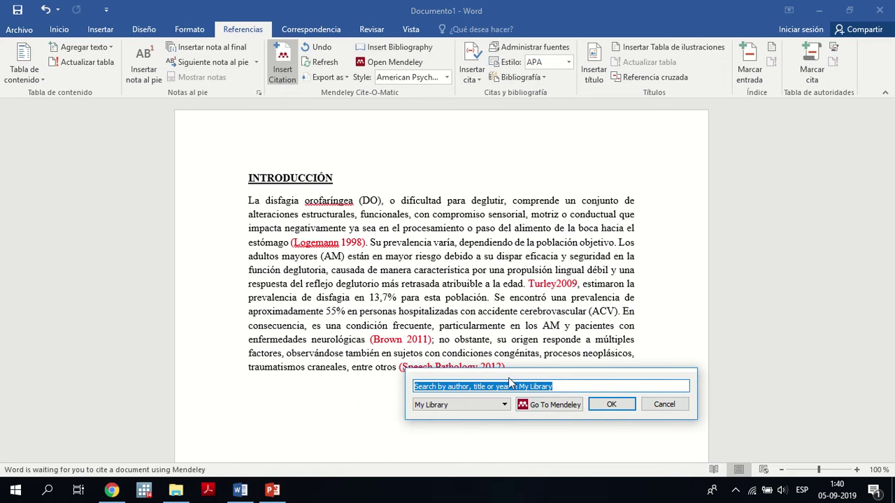
pyautogui.moveTo(508, 378); pyautogui.dragTo(476, 156)
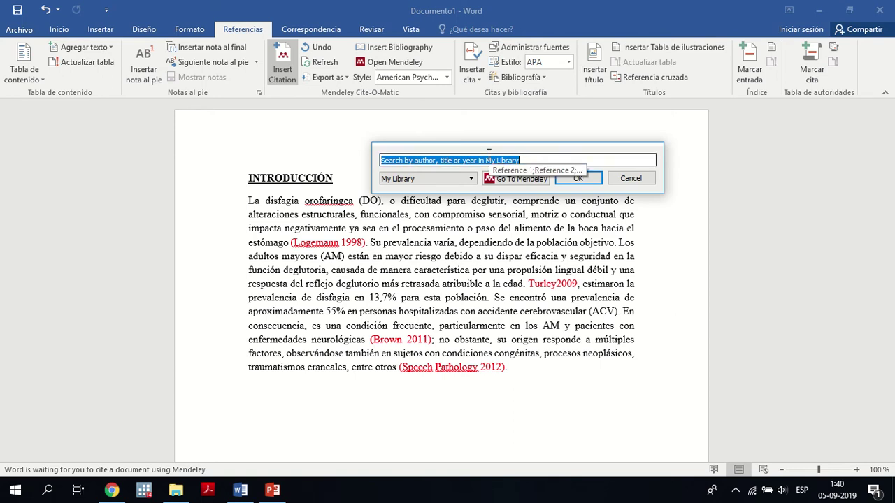
pyautogui.write('Logemann')
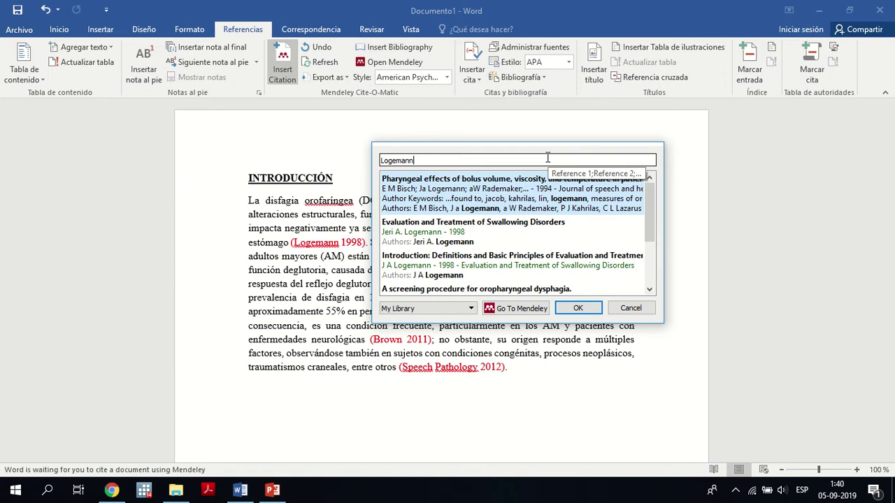
pyautogui.write(' 1998')
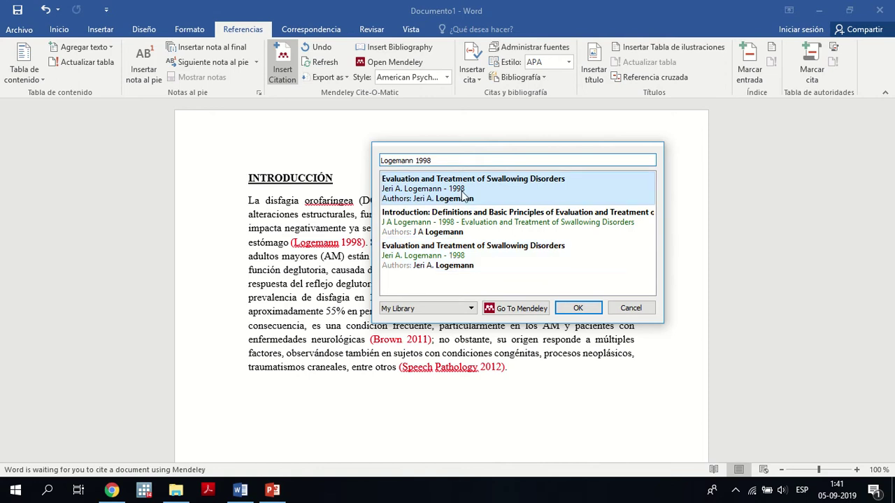
pyautogui.click(435, 260)
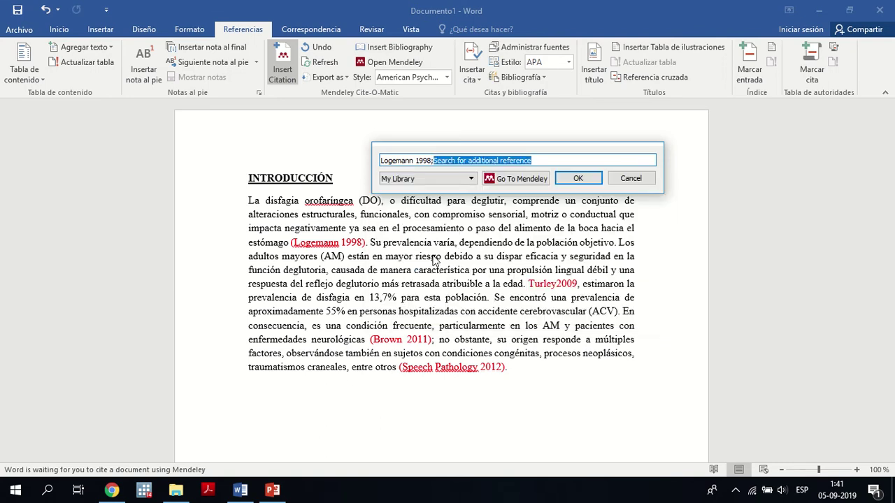
pyautogui.click(575, 180)
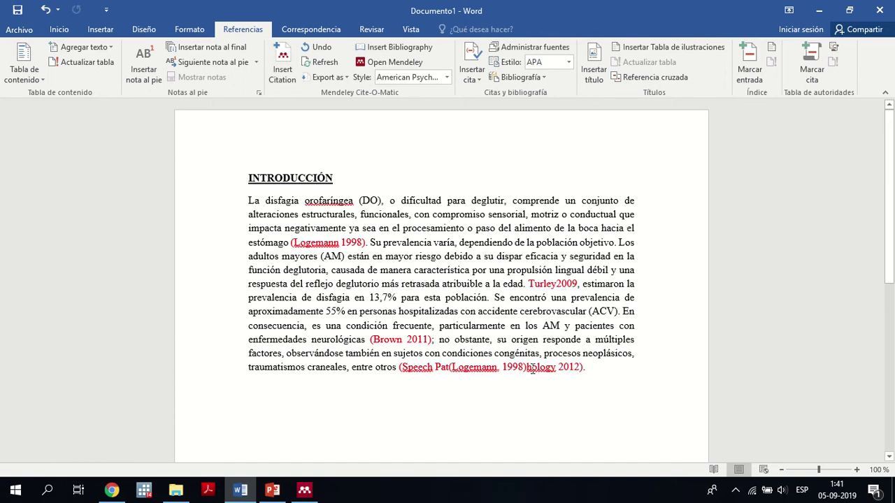
pyautogui.hotkey('ctrl', 'z')
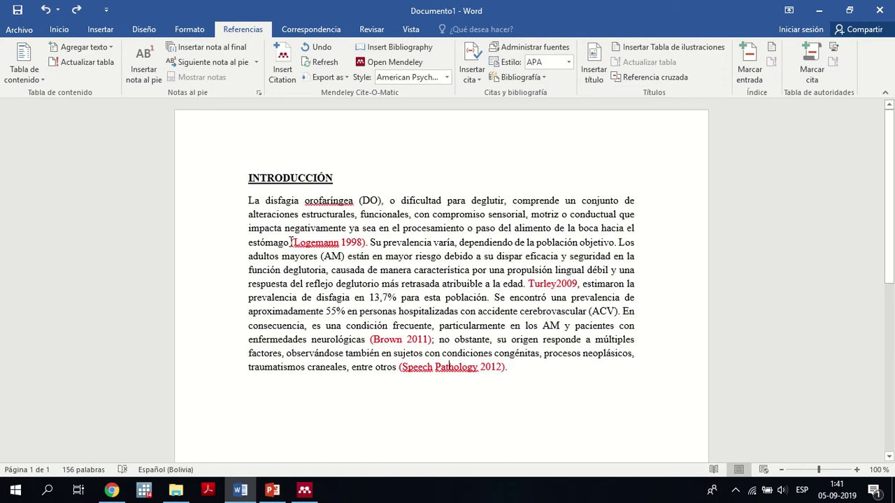
# - Select the whole first red placeholder, dated 1998, including its parentheses, and start a Mendeley citation there, searching by its author and year
pyautogui.moveTo(291, 242); pyautogui.dragTo(336, 244)
pyautogui.click(363, 242)
pyautogui.hotkey('shift', 'Left')
pyautogui.hotkey('shift', 'Left')
pyautogui.hotkey('shift', 'Left')
pyautogui.hotkey('shift', 'Left')
pyautogui.hotkey('shift', 'Left')
pyautogui.hotkey('shift', 'Left')
pyautogui.hotkey('shift', 'Left')
pyautogui.hotkey('shift', 'Left')
pyautogui.hotkey('shift', 'Left')
pyautogui.hotkey('shift', 'Left')
pyautogui.hotkey('shift', 'Left')
pyautogui.hotkey('shift', 'Left')
pyautogui.hotkey('shift', 'Left')
pyautogui.hotkey('shift', 'Left')
pyautogui.hotkey('shift', 'Left')
pyautogui.hotkey('shift', 'Left')
pyautogui.hotkey('shift', 'Left')
pyautogui.hotkey('shift', 'Right')
pyautogui.hotkey('shift', 'Right')
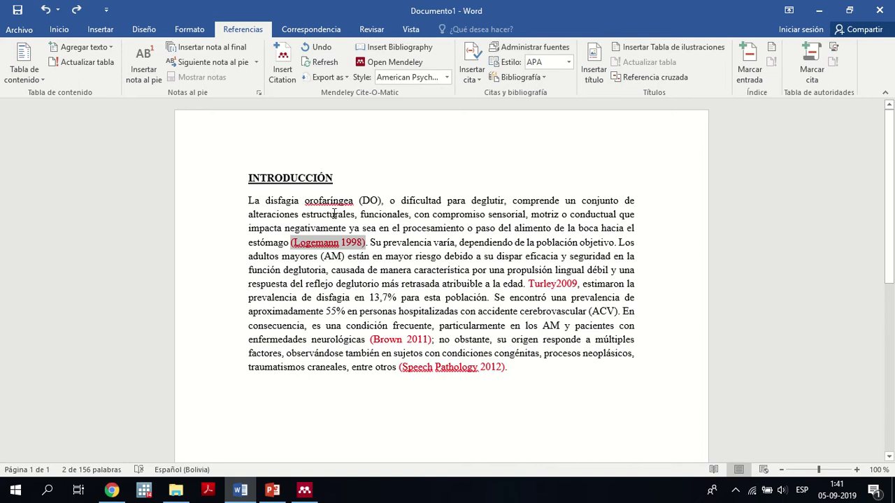
pyautogui.click(282, 60)
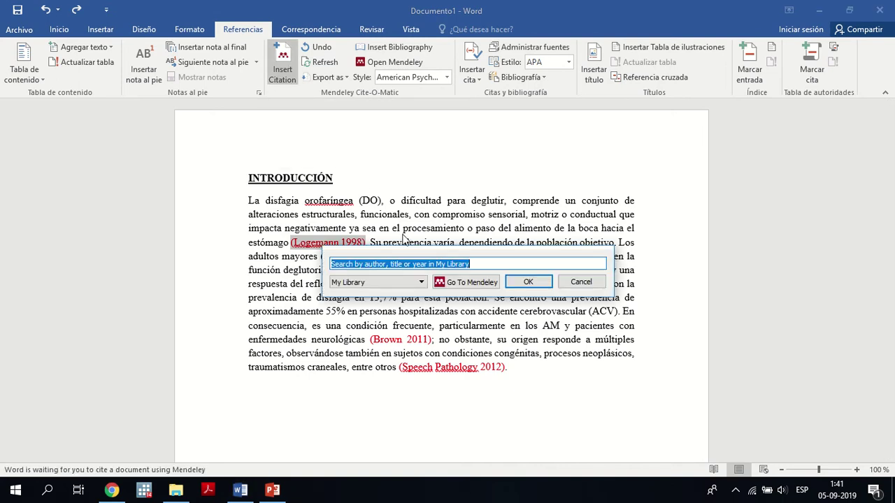
pyautogui.write('logemann')
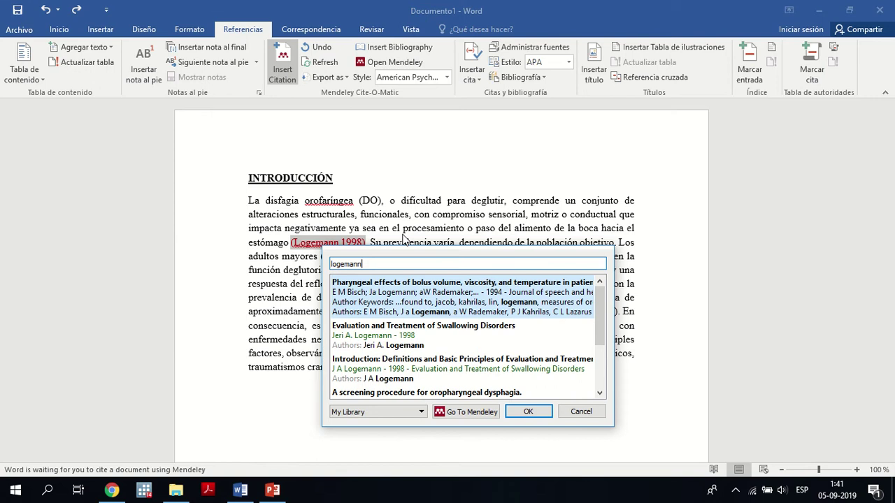
pyautogui.write(' 1998')
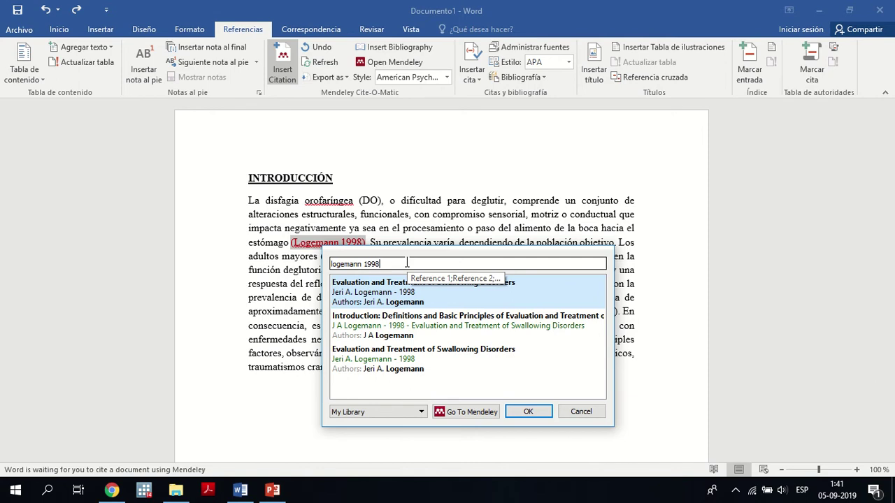
# - Search the Mendeley library by the book's title, "evaluation and treatment of swallowing disorders"
pyautogui.doubleClick(395, 264)
pyautogui.moveTo(379, 264); pyautogui.dragTo(331, 265)
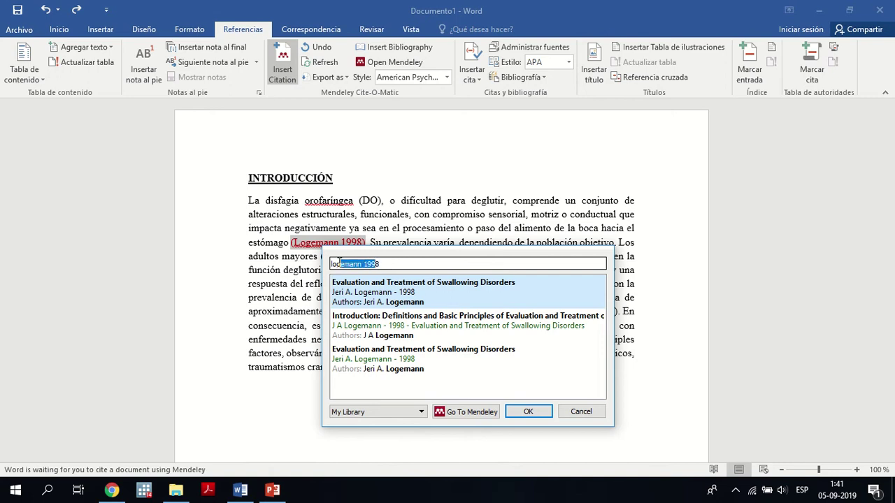
pyautogui.press('BackSpace')
pyautogui.write('valuation ')
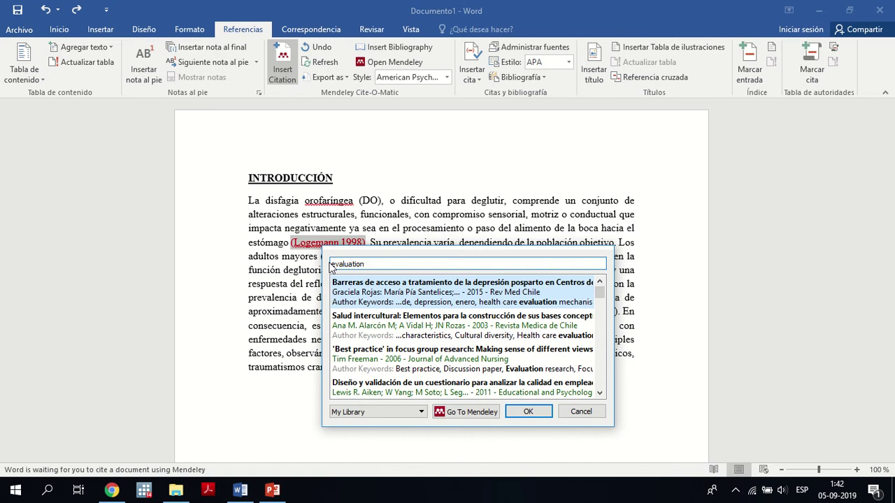
pyautogui.write('and treatment')
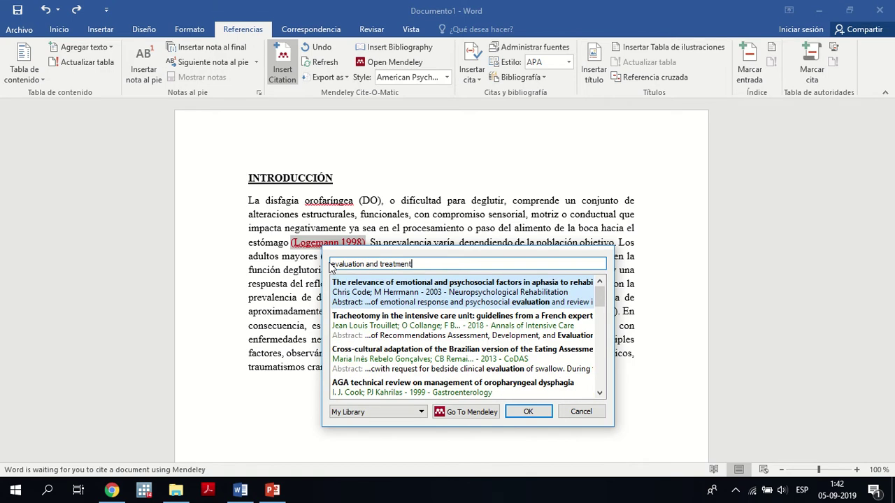
pyautogui.write(' of swallowi')
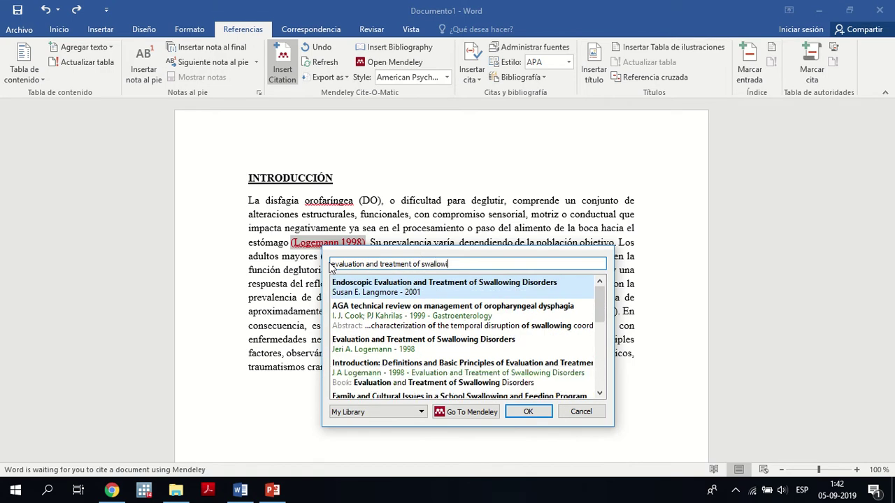
pyautogui.write('ng disorders')
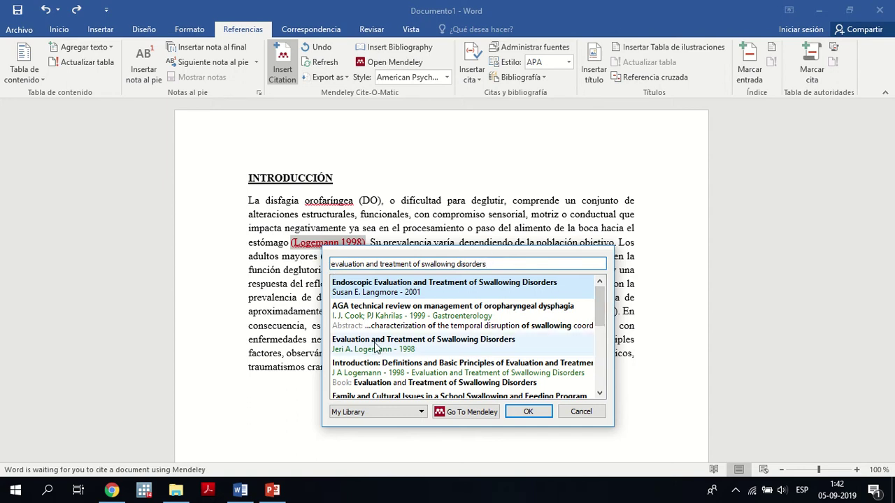
# - Search by author and 1998 again, and replace the placeholder with the last-listed Evaluation and Treatment of Swallowing Disorders entry
pyautogui.hotkey('ctrl', 'a')
pyautogui.write('logemann')
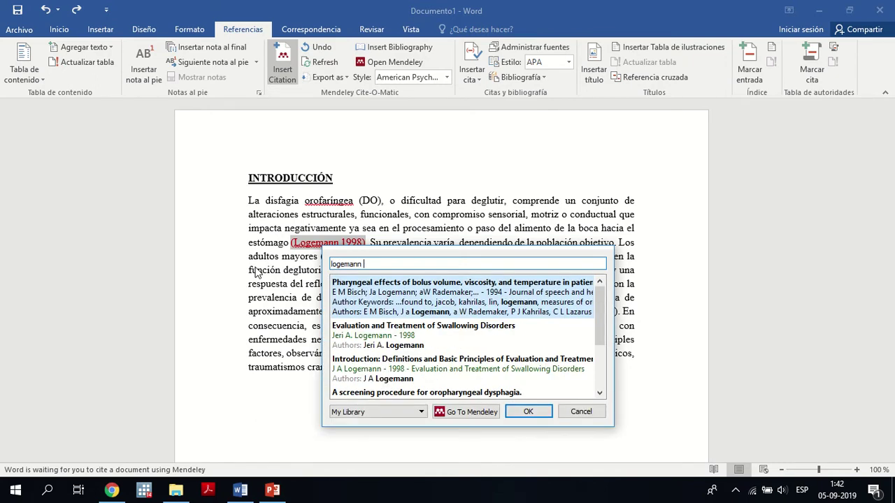
pyautogui.write(' 1998')
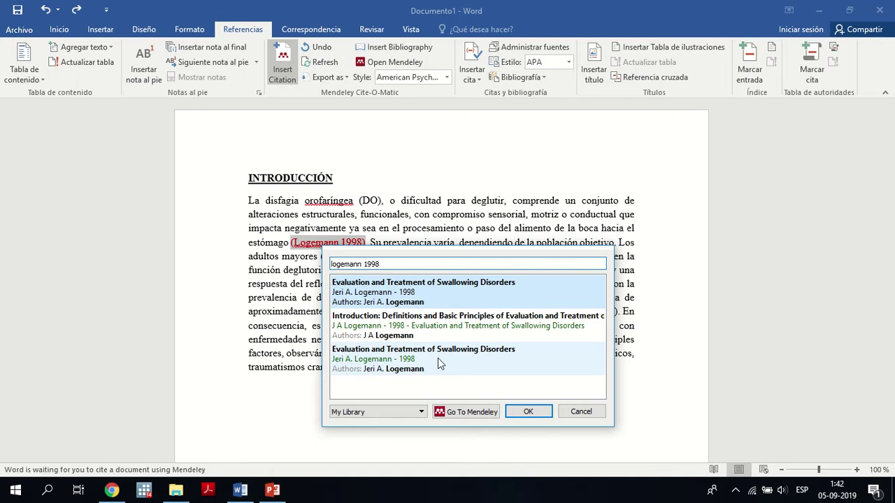
pyautogui.click(393, 366)
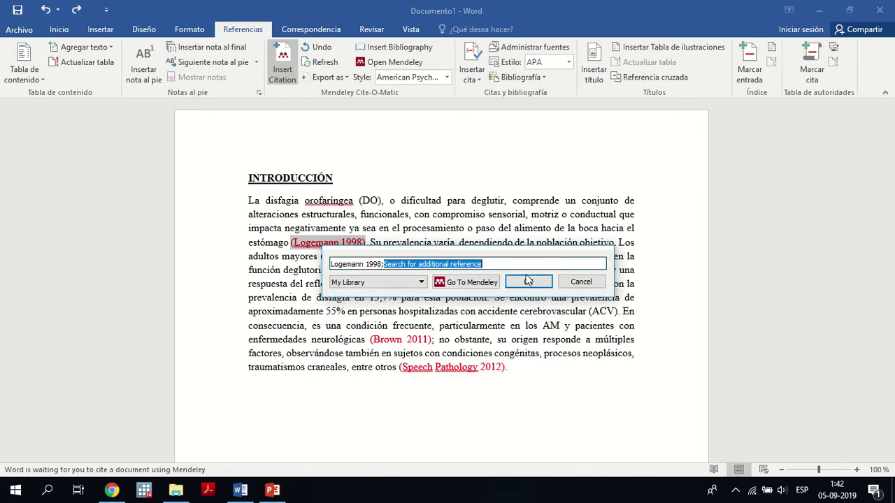
pyautogui.click(528, 281)
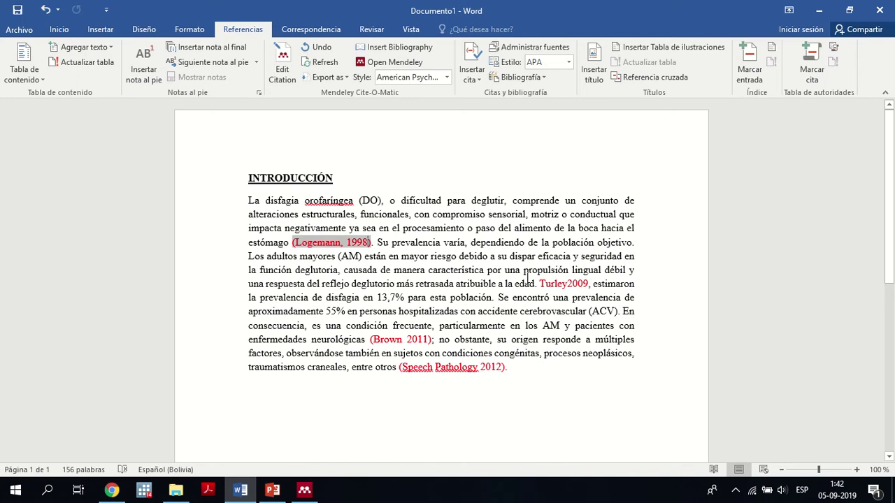
pyautogui.press('Right')
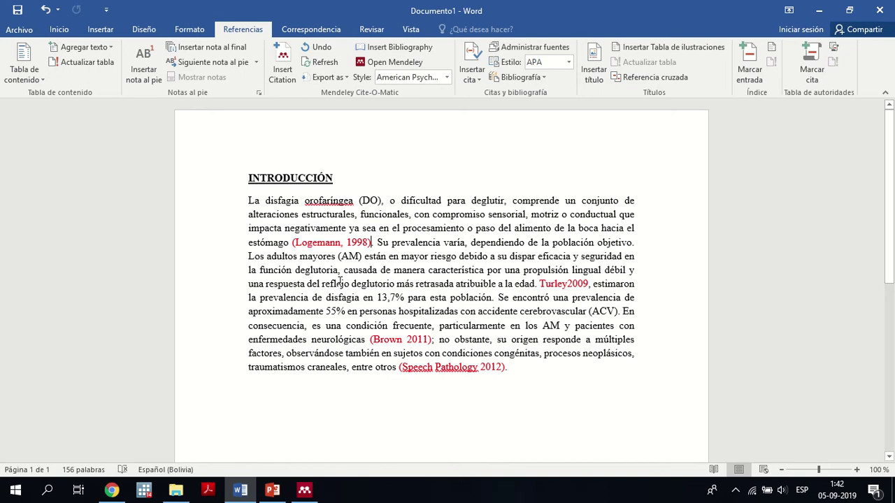
# - Select the red 2009 placeholder in the Introducción paragraph, start a citation over it and go to Mendeley Desktop to choose the source
pyautogui.doubleClick(554, 284)
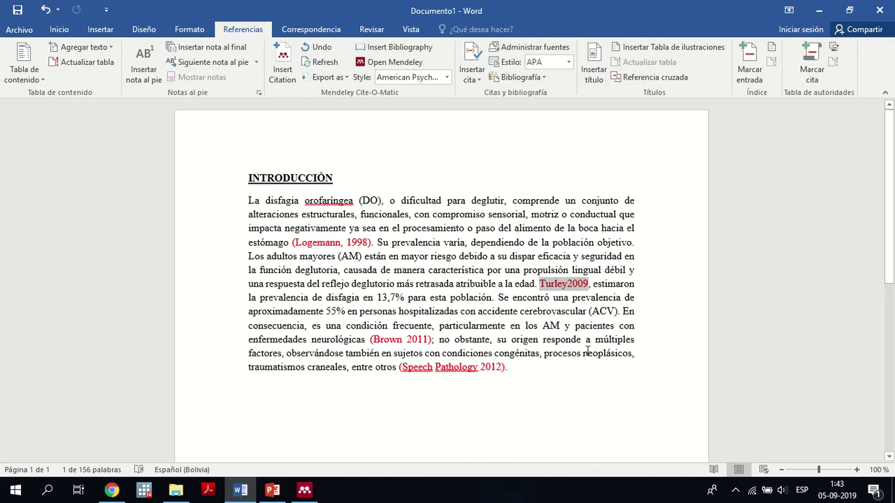
pyautogui.click(543, 278)
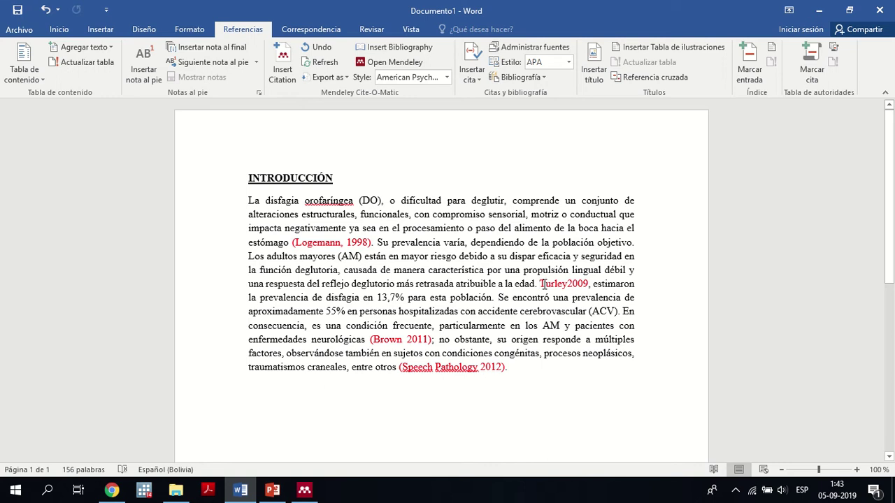
pyautogui.hotkey('shift', 'Right')
pyautogui.hotkey('shift', 'Right')
pyautogui.hotkey('shift', 'Right')
pyautogui.hotkey('shift', 'Right')
pyautogui.hotkey('shift', 'Right')
pyautogui.hotkey('shift', 'Right')
pyautogui.hotkey('shift', 'Right')
pyautogui.hotkey('shift', 'Right')
pyautogui.hotkey('shift', 'Right')
pyautogui.hotkey('shift', 'Right')
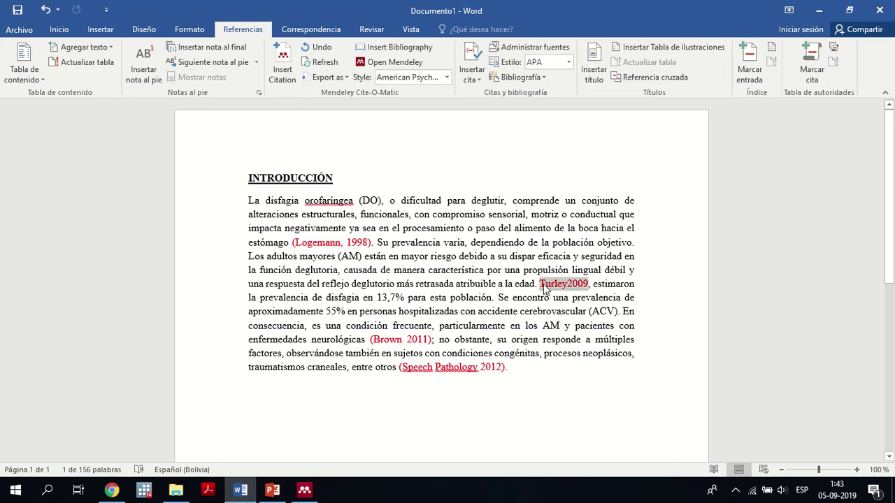
pyautogui.click(283, 74)
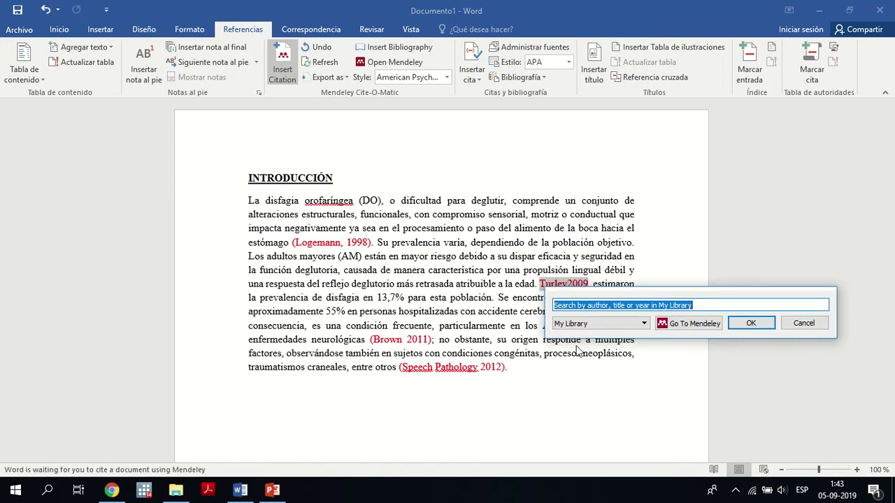
pyautogui.moveTo(570, 300); pyautogui.dragTo(324, 200)
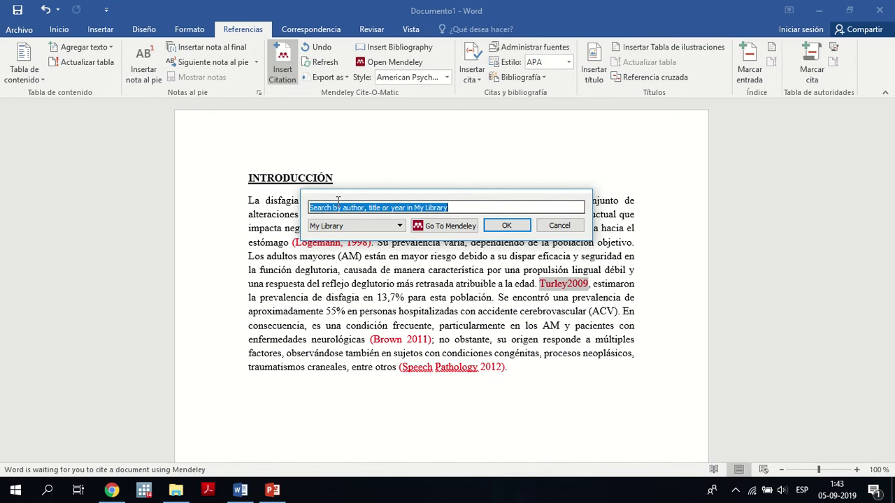
pyautogui.click(448, 233)
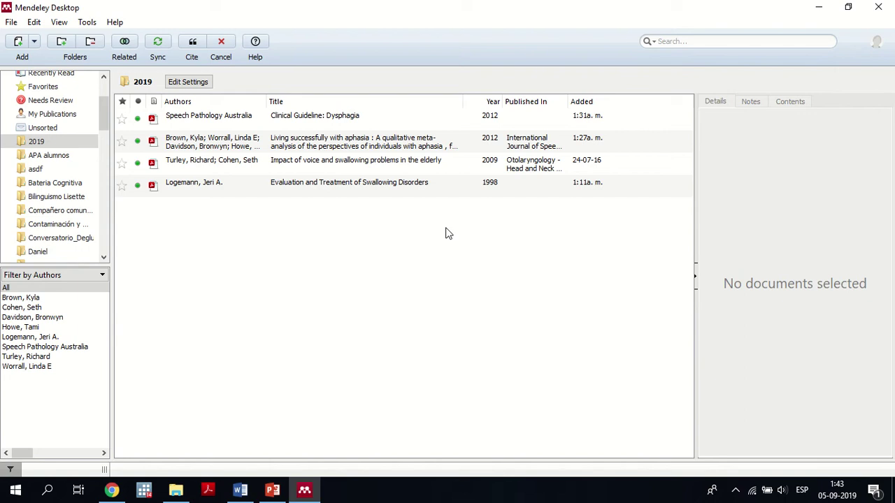
# - Cite the 2009 article Impact of voice and swallowing problems in the elderly from the 2019 folder in place of the selected placeholder
pyautogui.click(101, 113)
pyautogui.moveTo(99, 111)
pyautogui.mouseDown()
pyautogui.moveTo(96, 127)
pyautogui.moveTo(94, 112)
pyautogui.mouseUp()
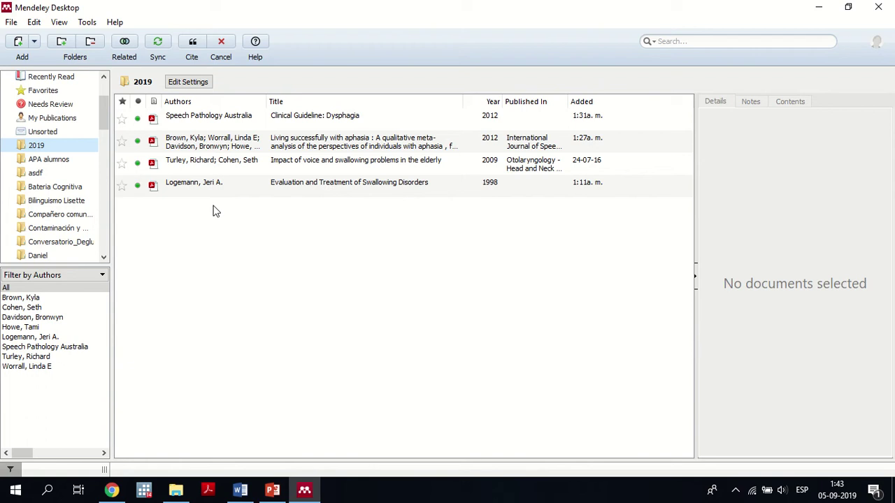
pyautogui.click(199, 164)
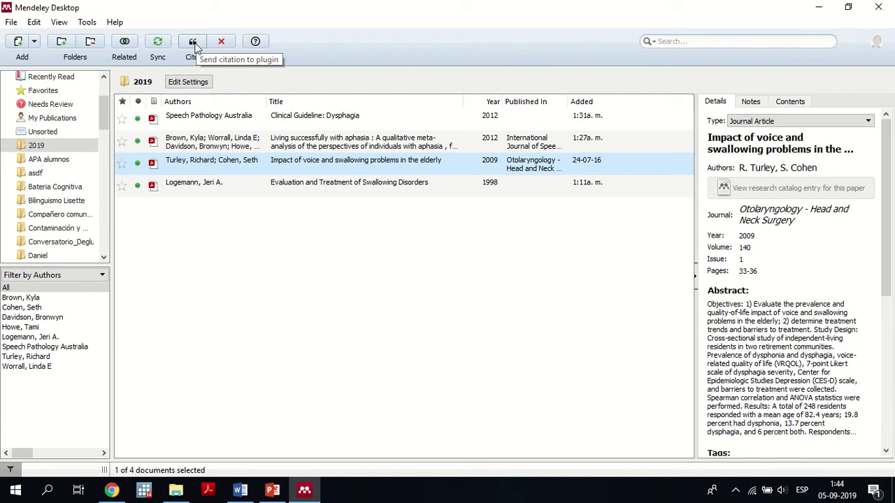
pyautogui.click(194, 44)
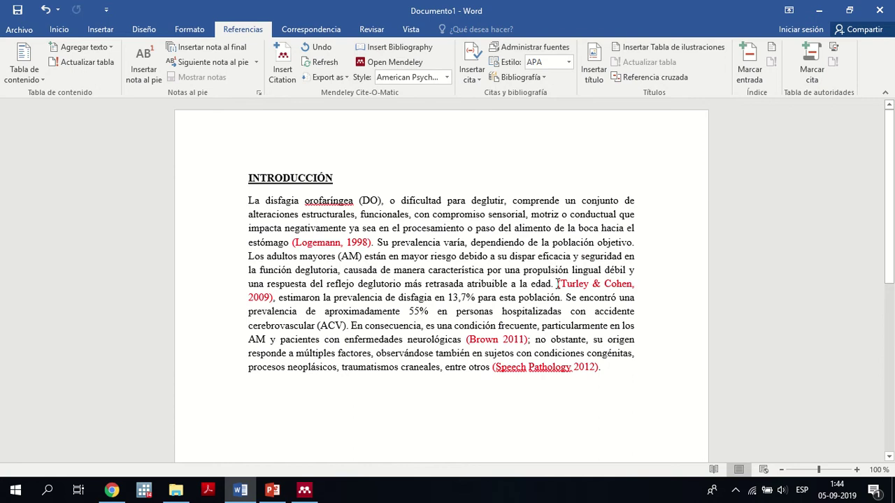
# - Replace the ampersand in the 2009 citation with "y", and revert it to Mendeley's automatically formatted version
pyautogui.moveTo(558, 283); pyautogui.dragTo(273, 287)
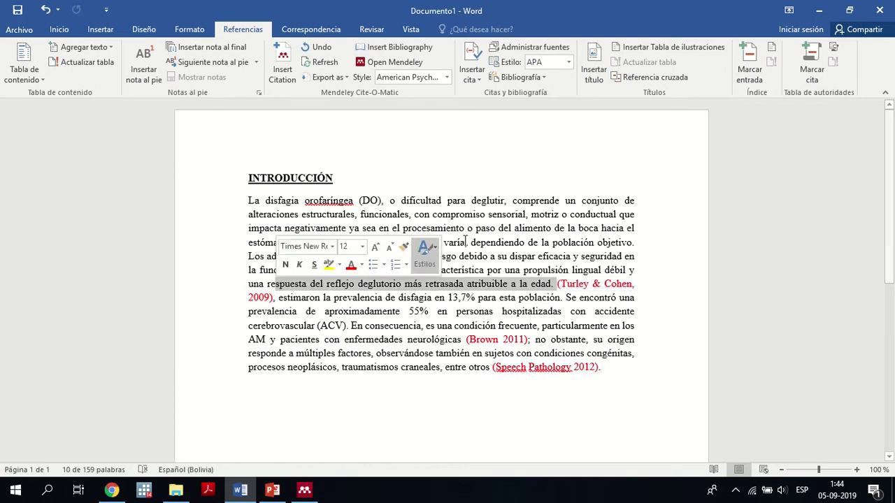
pyautogui.click(593, 274)
pyautogui.click(596, 283)
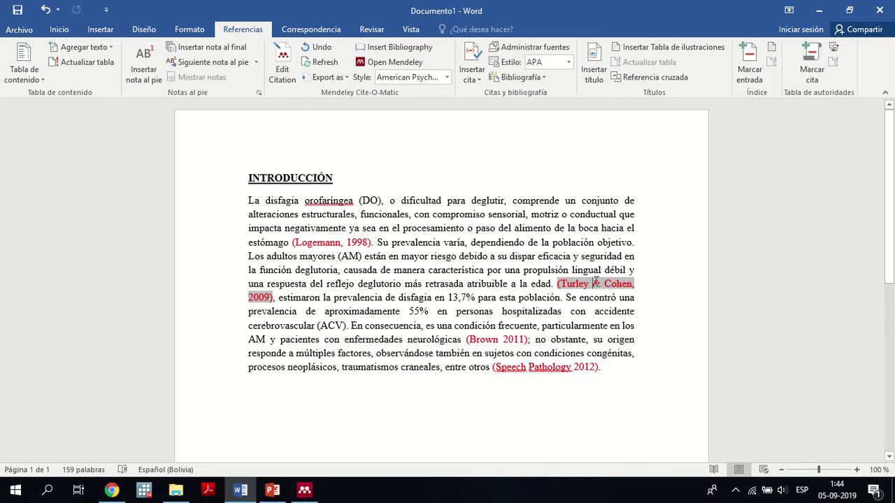
pyautogui.hotkey('ctrl', 'shift', 'Right')
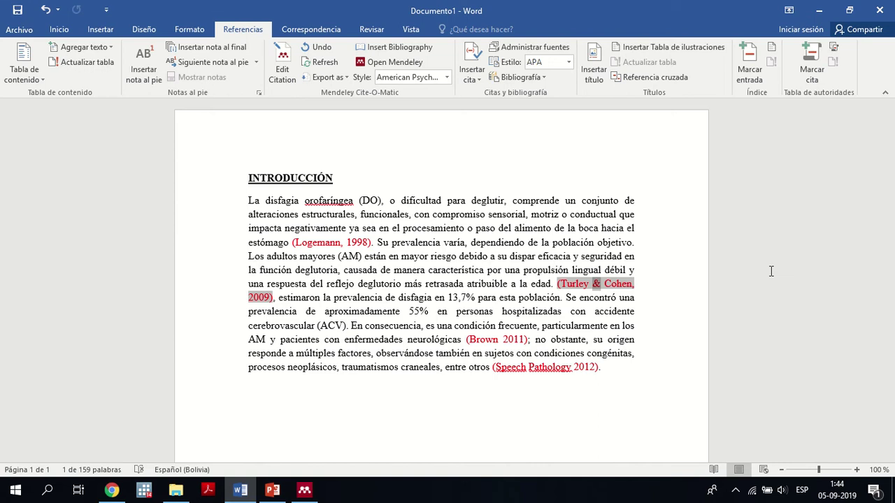
pyautogui.click(606, 282)
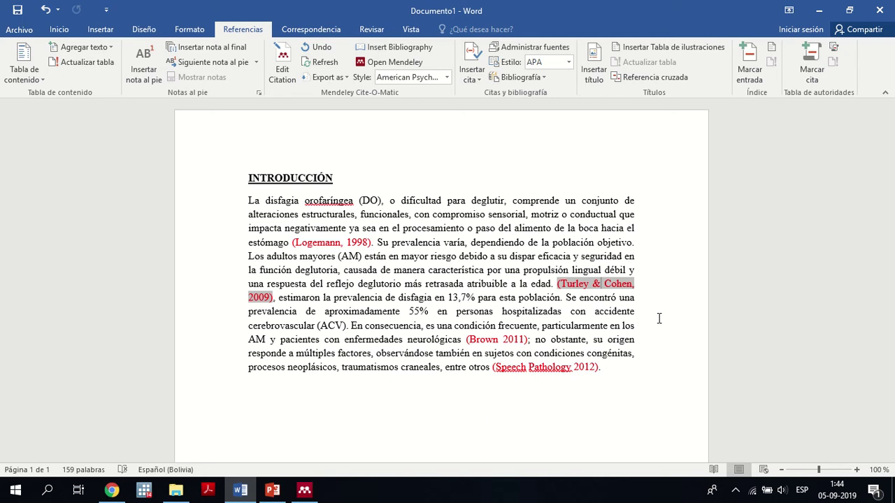
pyautogui.press('BackSpace')
pyautogui.press('BackSpace')
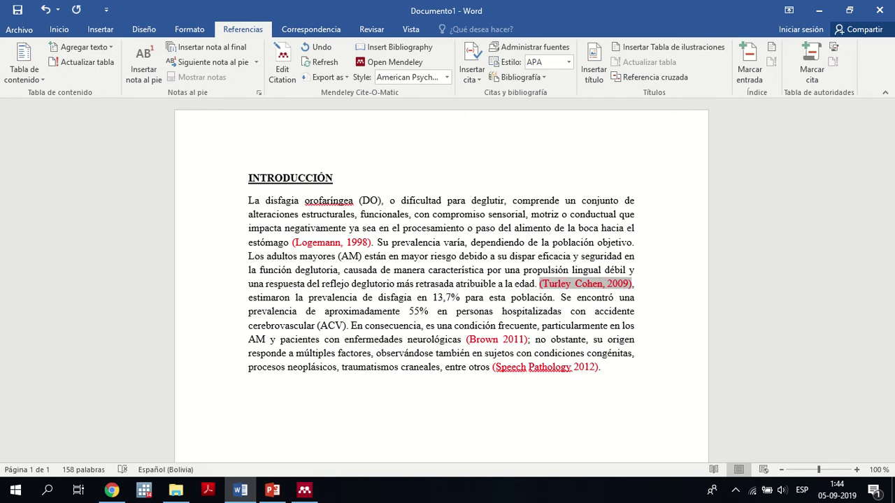
pyautogui.write('y')
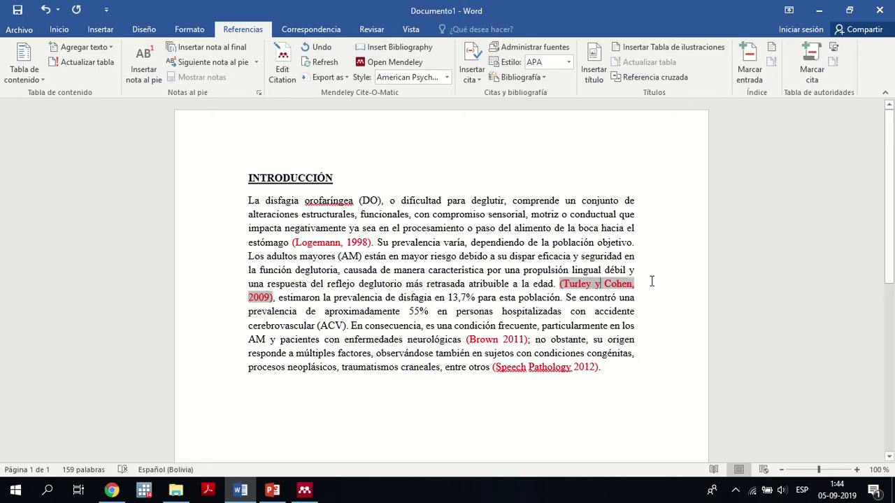
pyautogui.click(461, 286)
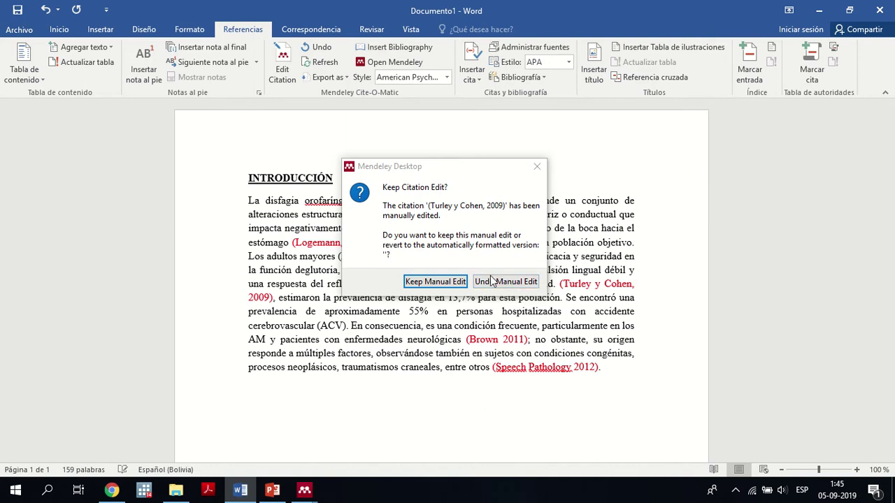
pyautogui.click(492, 282)
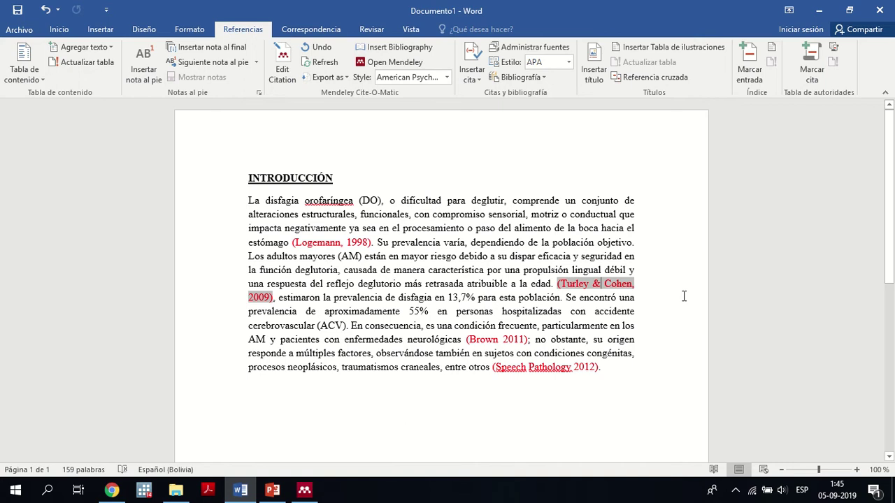
# - Replace the ampersand between the two authors in the 2009 citation with "y" and keep the manual edit
pyautogui.click(588, 284)
pyautogui.press('BackSpace')
pyautogui.write('y')
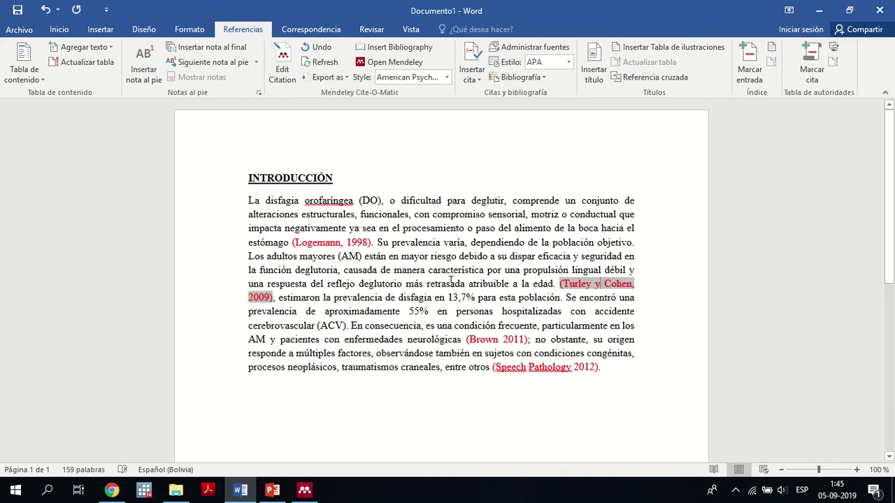
pyautogui.click(450, 280)
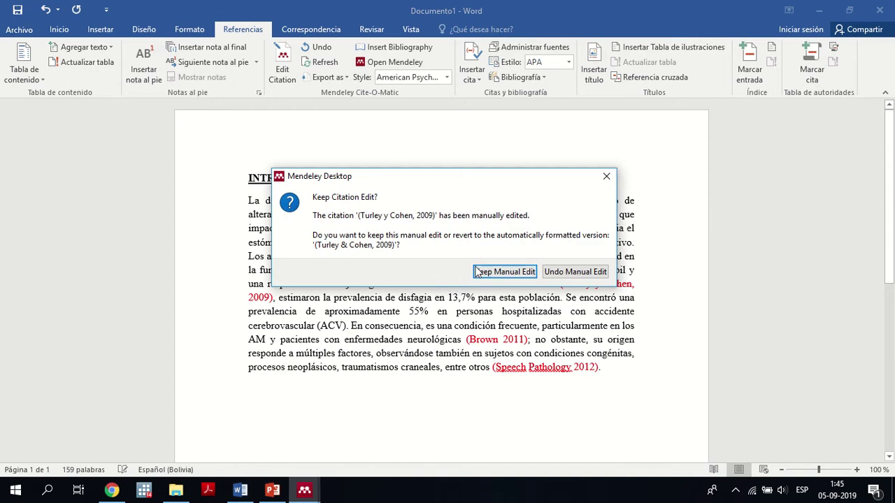
pyautogui.click(481, 274)
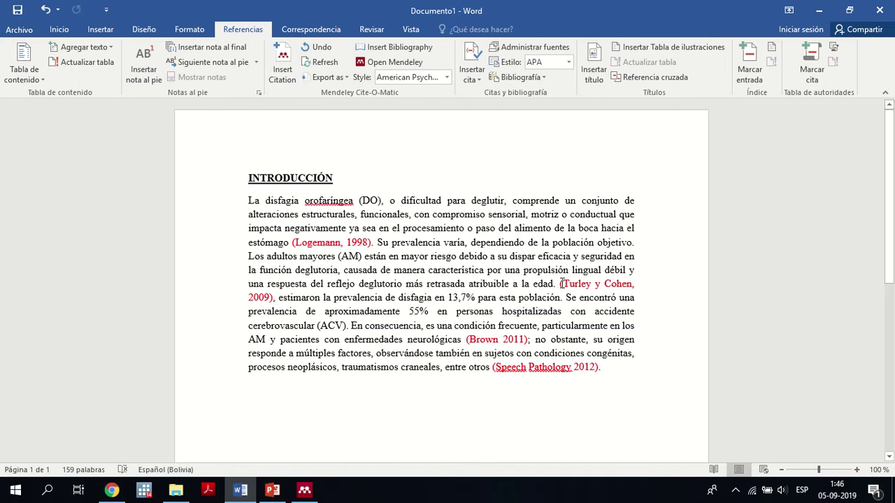
pyautogui.click(573, 288)
pyautogui.click(482, 297)
# - Select the red 2011 placeholder, search the Mendeley library by its author and 2011, cancel, and check the 2019 folder in Mendeley Desktop
pyautogui.moveTo(468, 339); pyautogui.dragTo(527, 340)
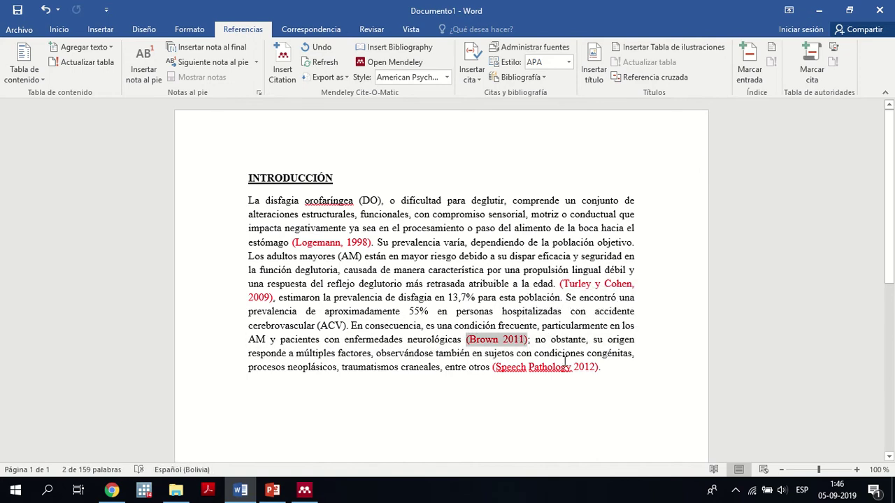
pyautogui.click(280, 66)
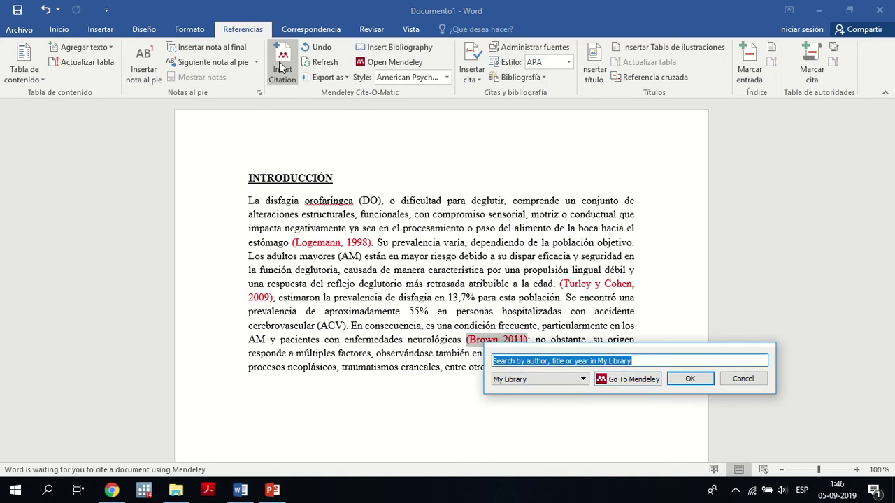
pyautogui.write('brown ')
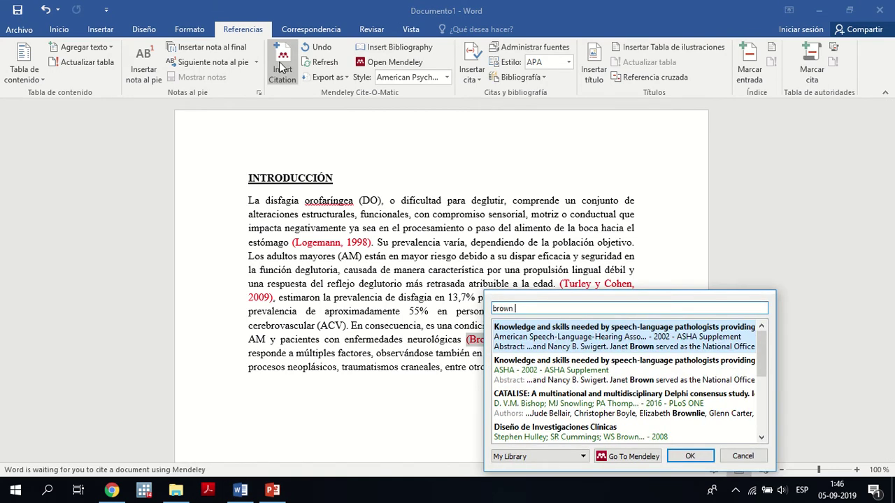
pyautogui.write('2011')
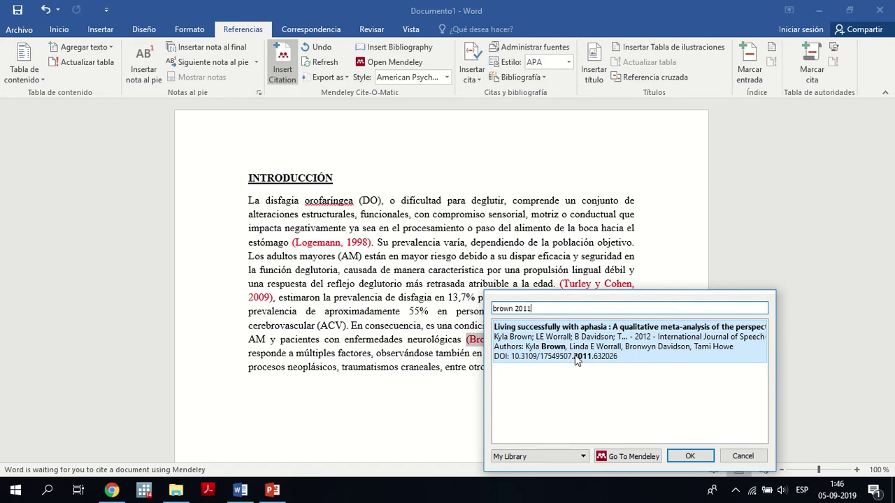
pyautogui.click(741, 457)
pyautogui.click(304, 490)
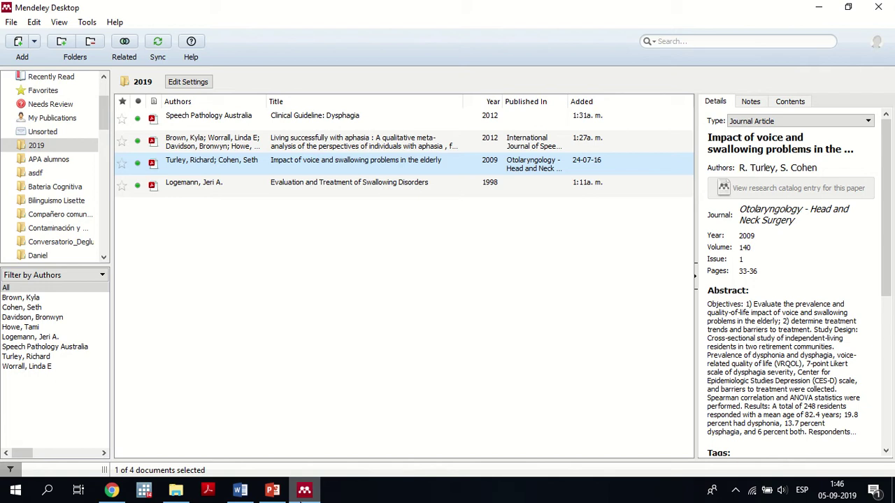
pyautogui.click(302, 493)
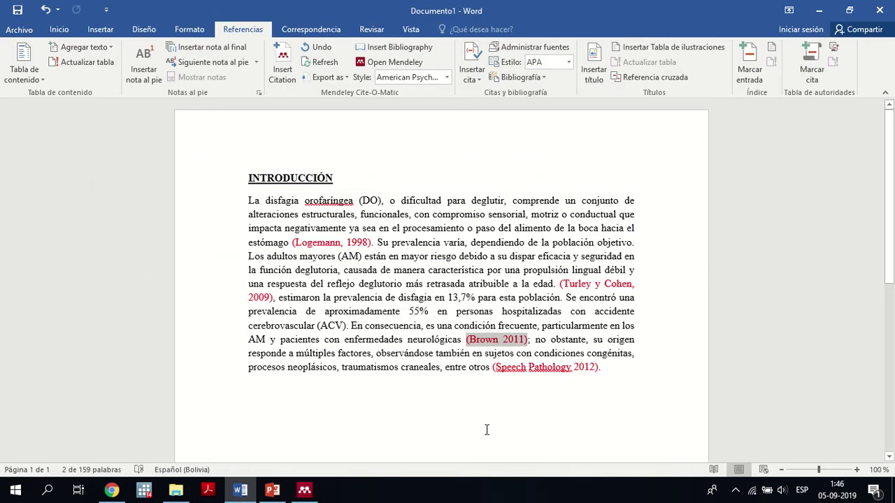
# - Search by author and 2011 again, and cite the article Living successfully with aphasia in place of the selected 2011 placeholder
pyautogui.click(278, 69)
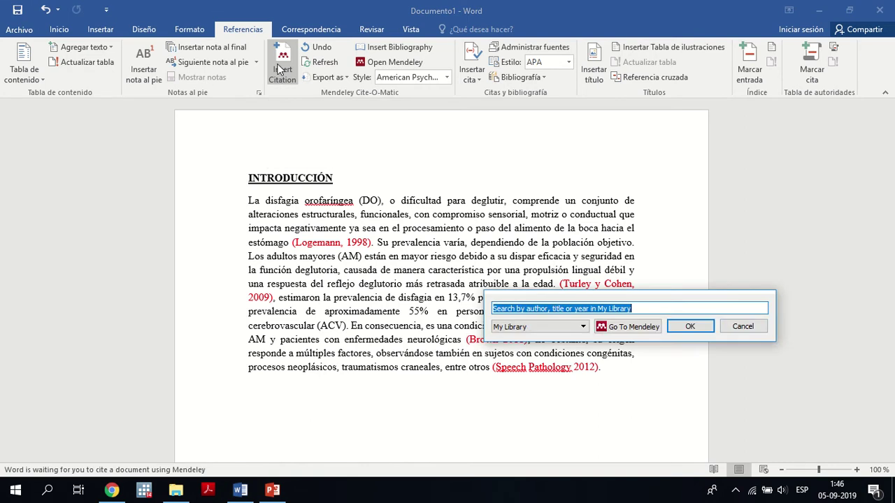
pyautogui.write('brow')
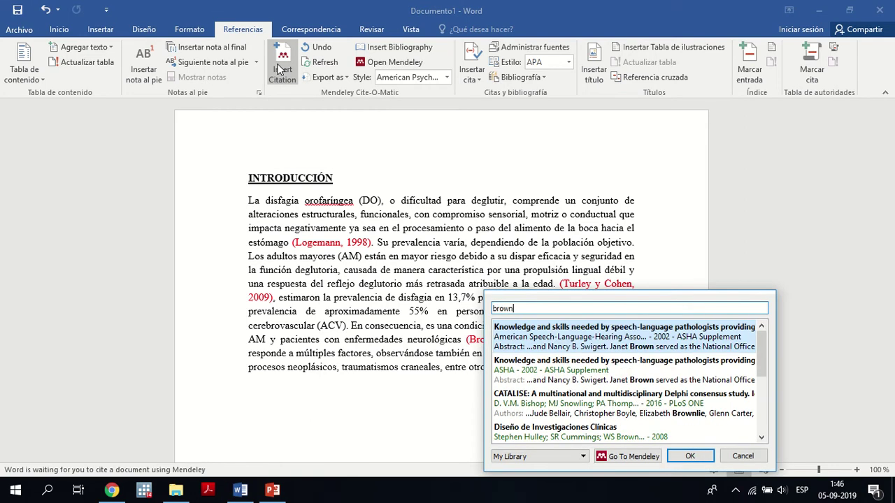
pyautogui.write('n 2011')
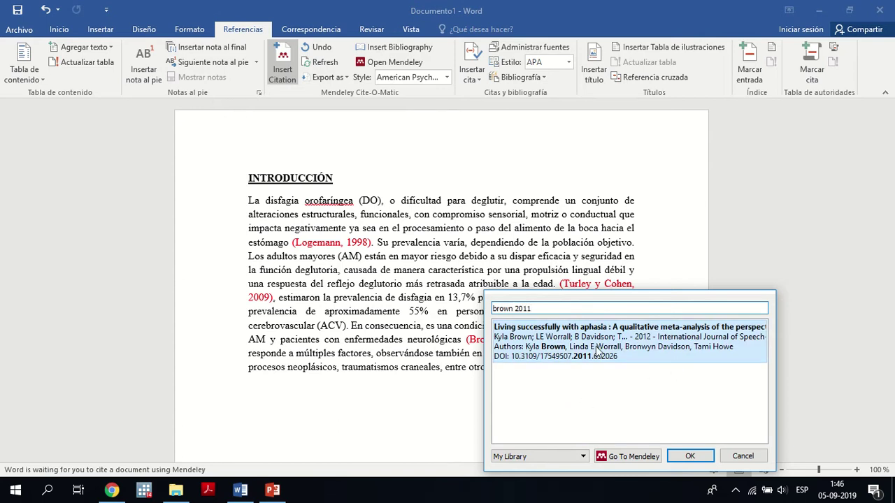
pyautogui.doubleClick(554, 351)
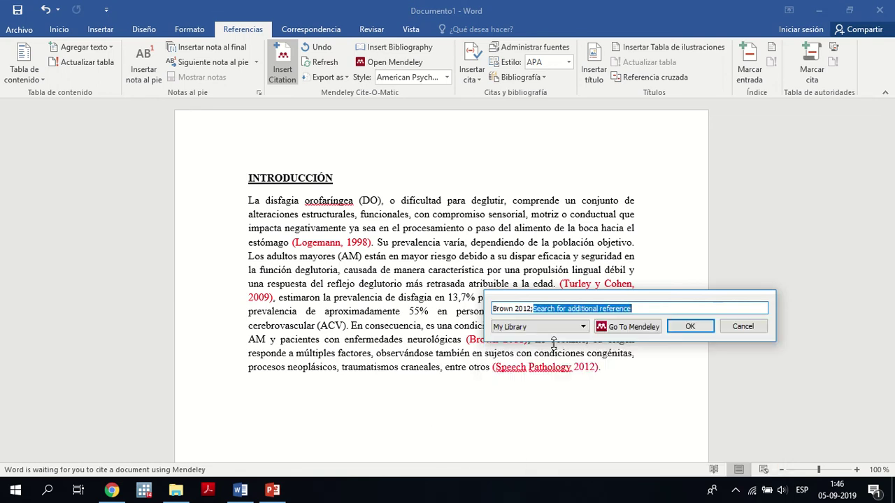
pyautogui.click(687, 328)
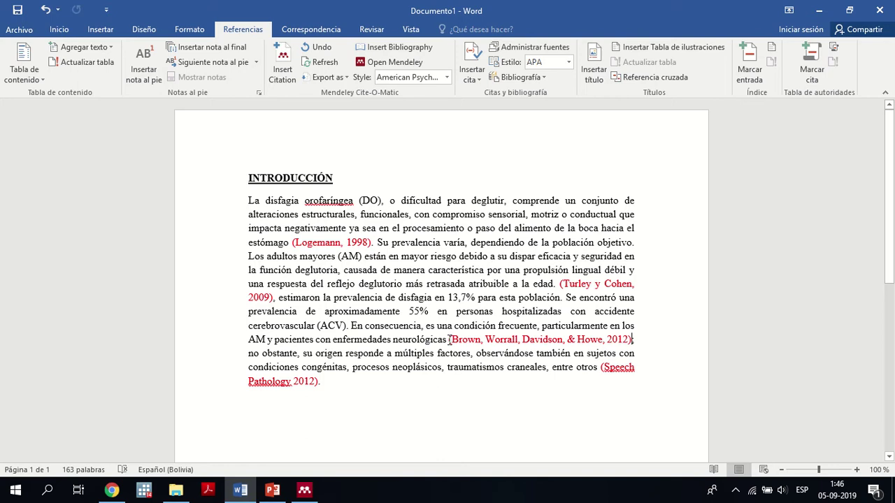
pyautogui.doubleClick(453, 339)
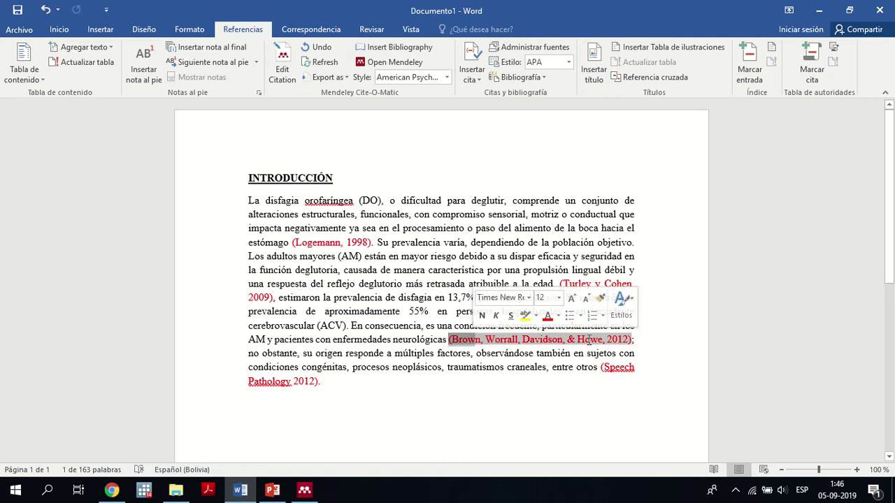
pyautogui.click(515, 354)
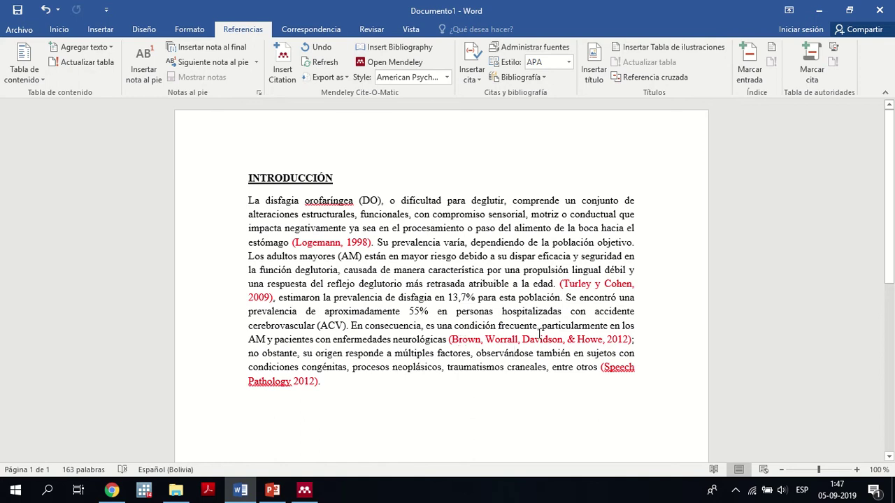
# - Select the red "(Speech Pathology 2012)" placeholder, search the Mendeley library for "Speech Pathology 2012", look through the matches and cancel
pyautogui.doubleClick(600, 365)
pyautogui.click(605, 370)
pyautogui.moveTo(603, 371); pyautogui.dragTo(318, 389)
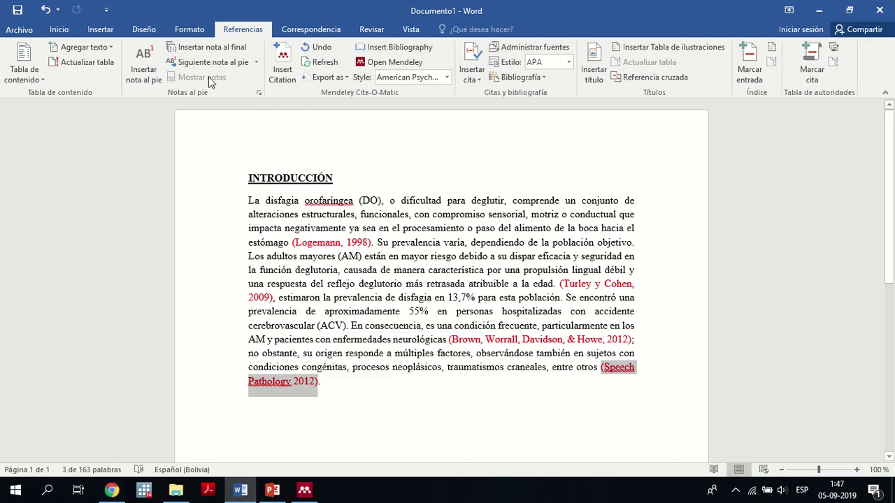
pyautogui.click(278, 75)
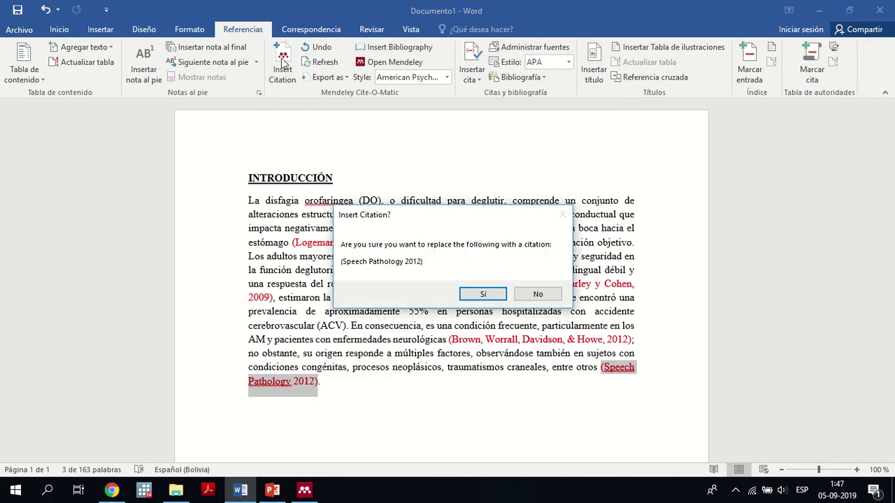
pyautogui.click(481, 295)
pyautogui.write('Speech P')
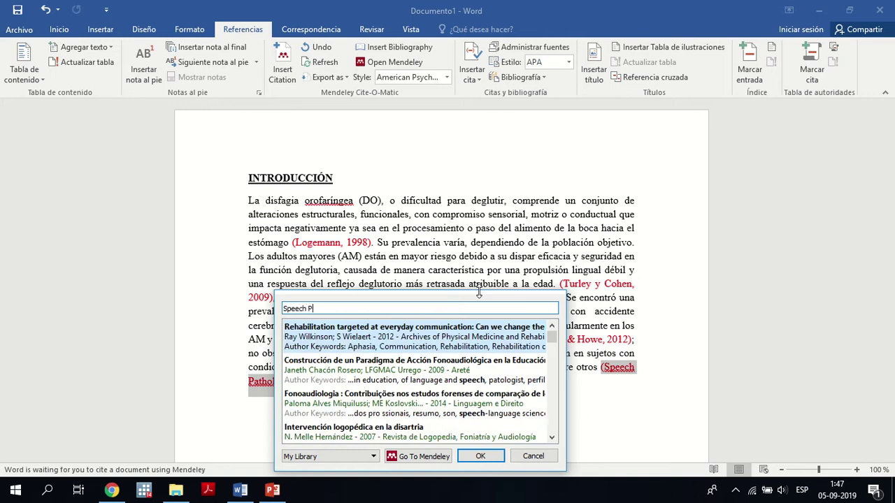
pyautogui.write('athology 2012')
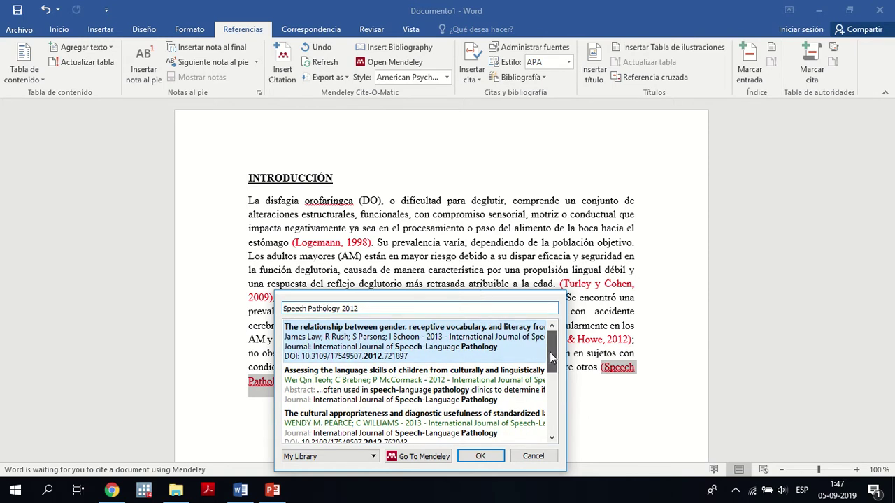
pyautogui.moveTo(551, 358); pyautogui.dragTo(548, 412)
pyautogui.click(534, 456)
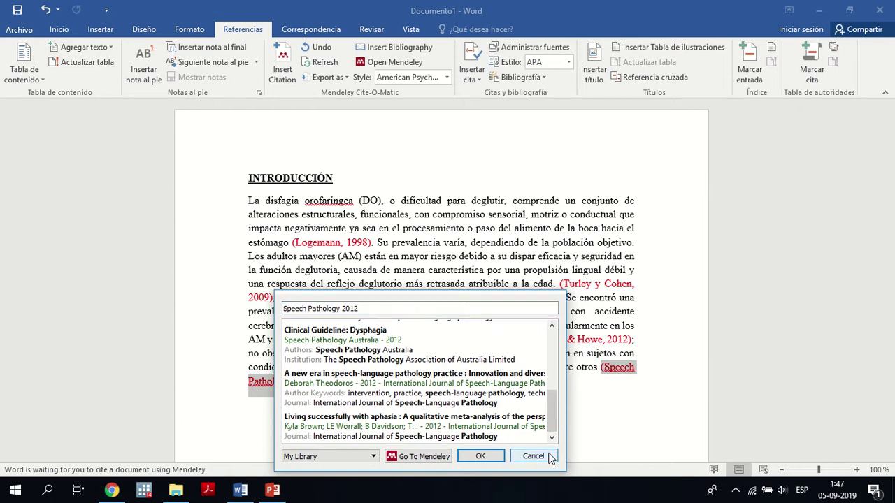
# - Cite Clinical Guideline: Dysphagia by Speech Pathology Australia from Mendeley Desktop's 2019 folder in place of the selected placeholder
pyautogui.click(287, 73)
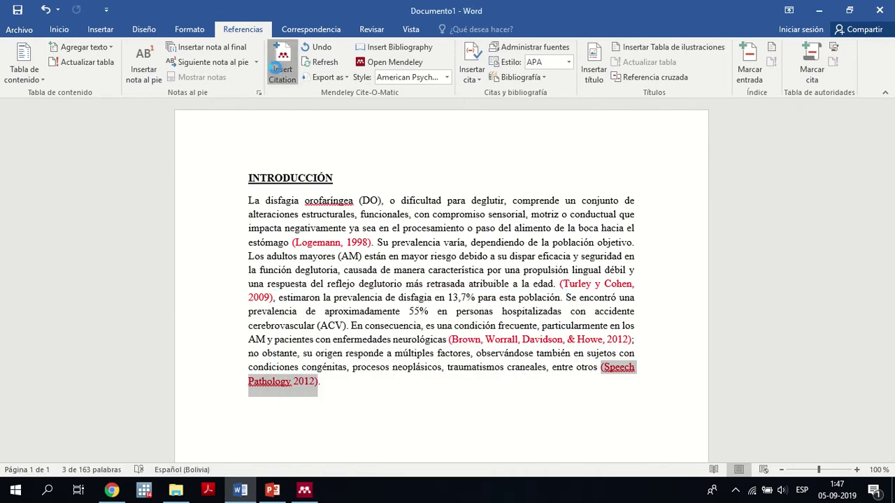
pyautogui.click(463, 290)
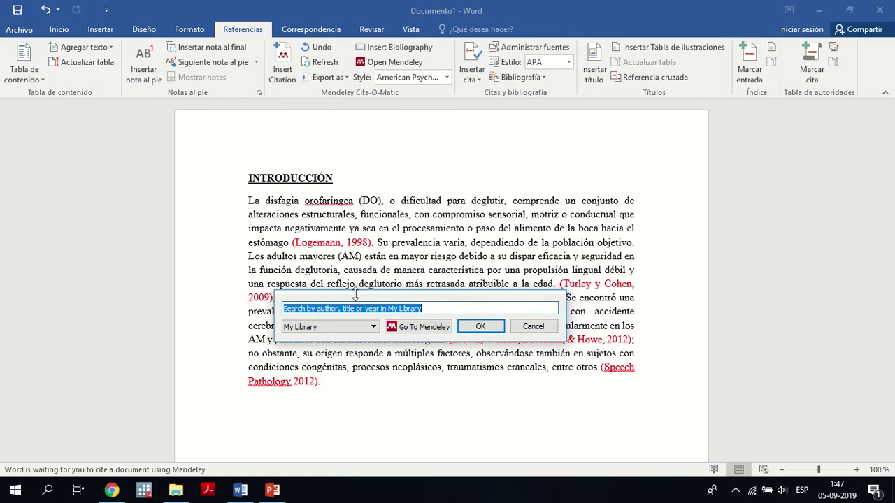
pyautogui.click(402, 330)
pyautogui.click(293, 304)
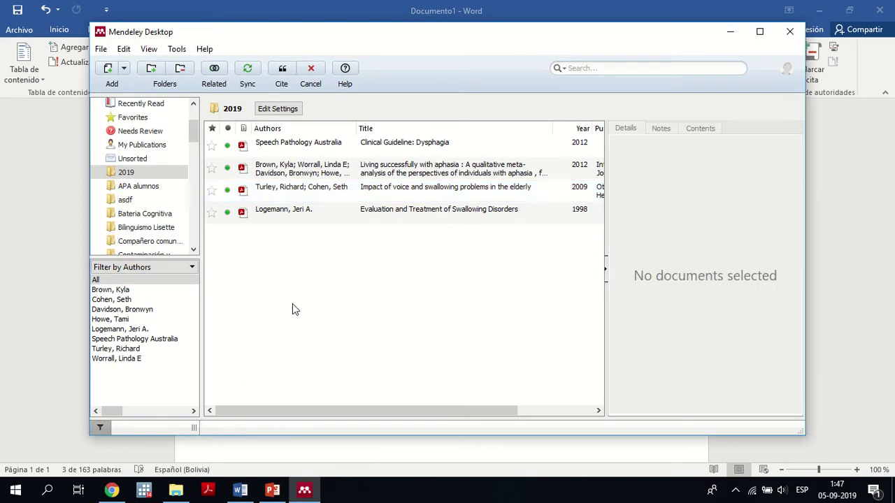
pyautogui.click(286, 147)
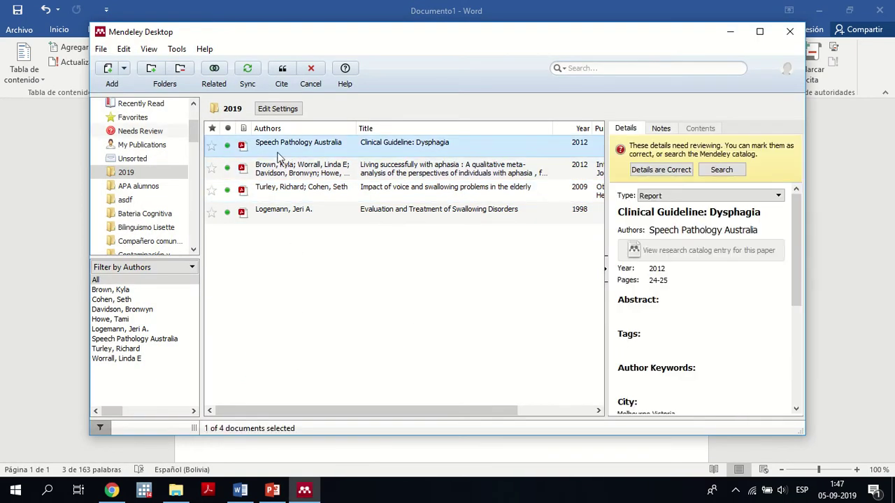
pyautogui.click(280, 70)
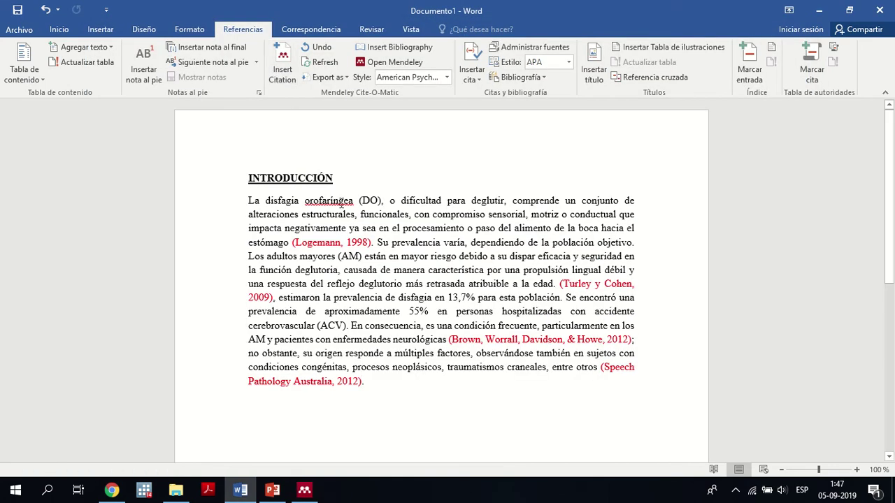
pyautogui.click(332, 378)
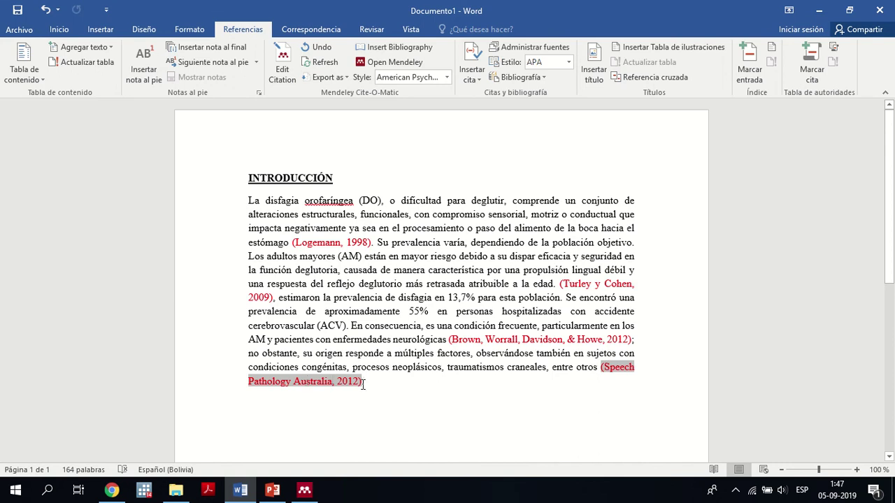
# - Look over the inserted citations, and replace "y" with "&" between the two authors of the 2009 citation
pyautogui.click(394, 383)
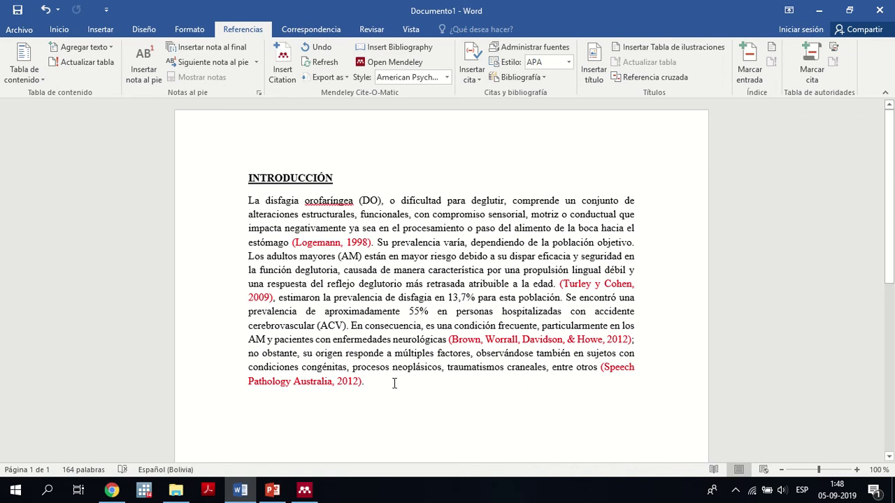
pyautogui.click(317, 242)
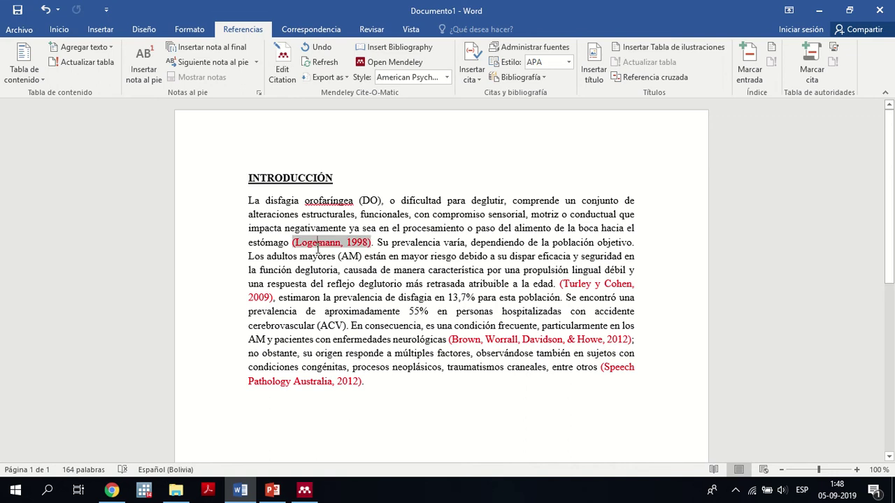
pyautogui.click(518, 340)
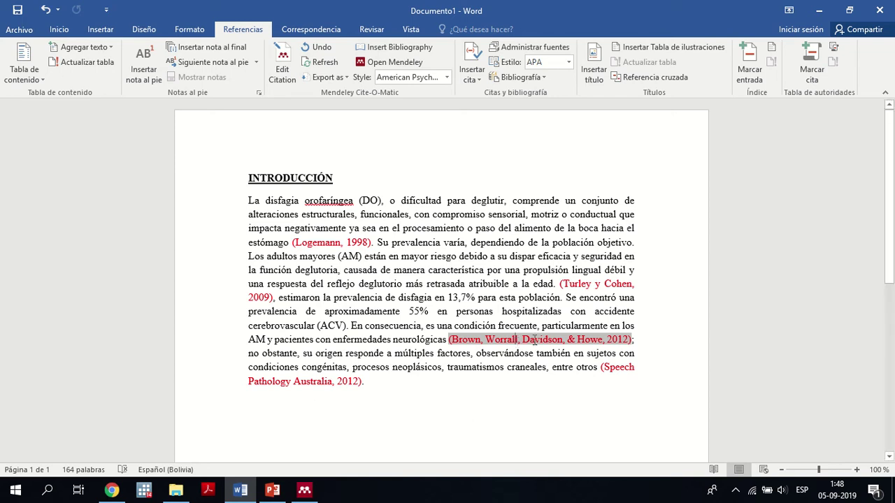
pyautogui.click(597, 287)
pyautogui.press('BackSpace')
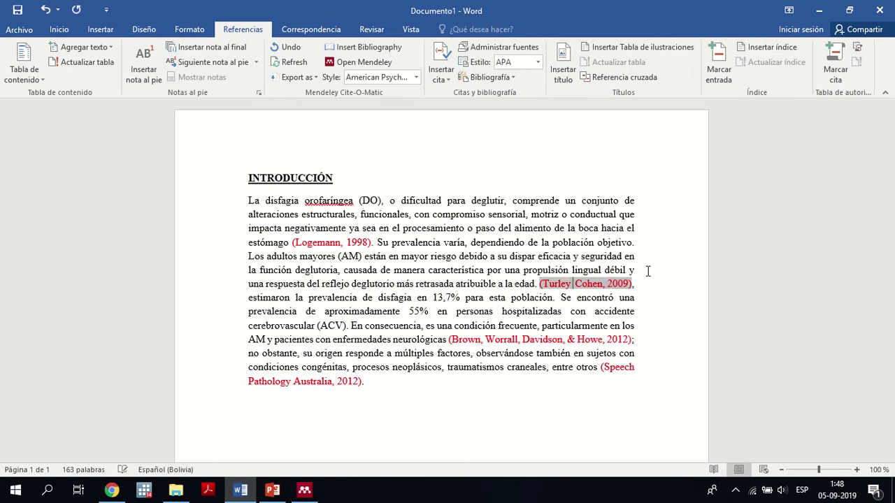
pyautogui.write('&')
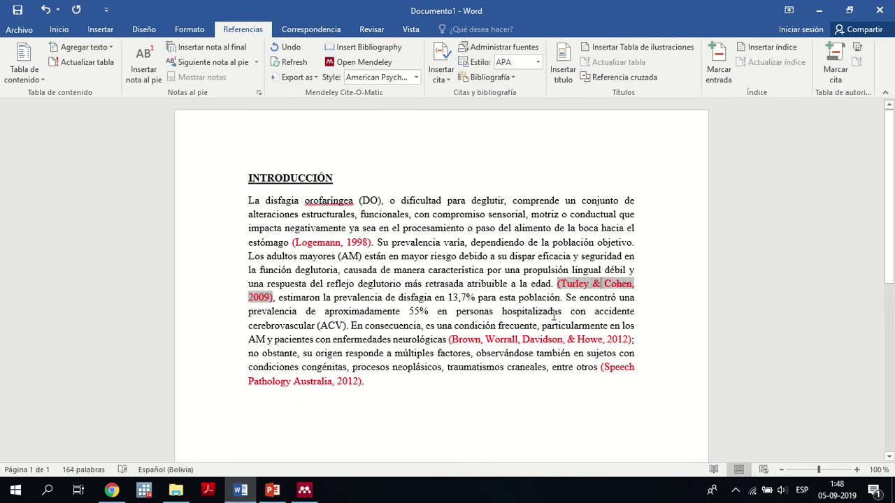
pyautogui.click(554, 312)
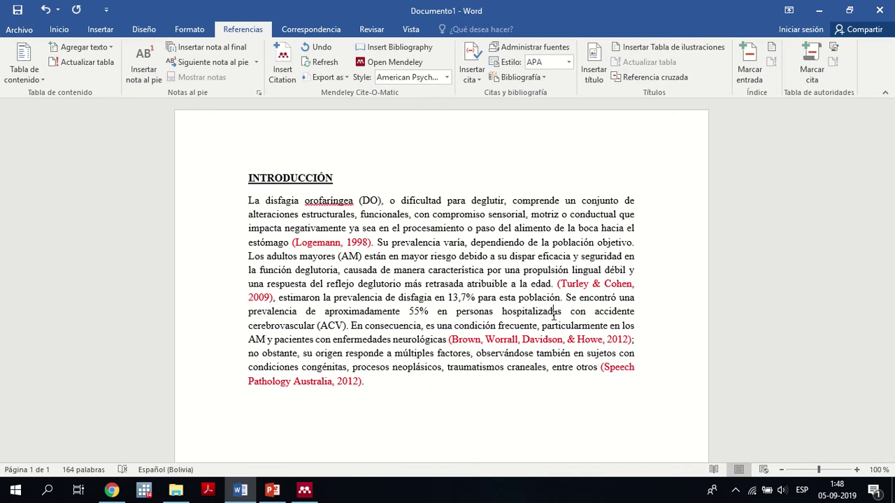
# - Start a new paragraph below the introduction and paste a copy of the text from "Su prevalencia varía" through "atribuible a la edad"
pyautogui.click(347, 414)
pyautogui.click(404, 419)
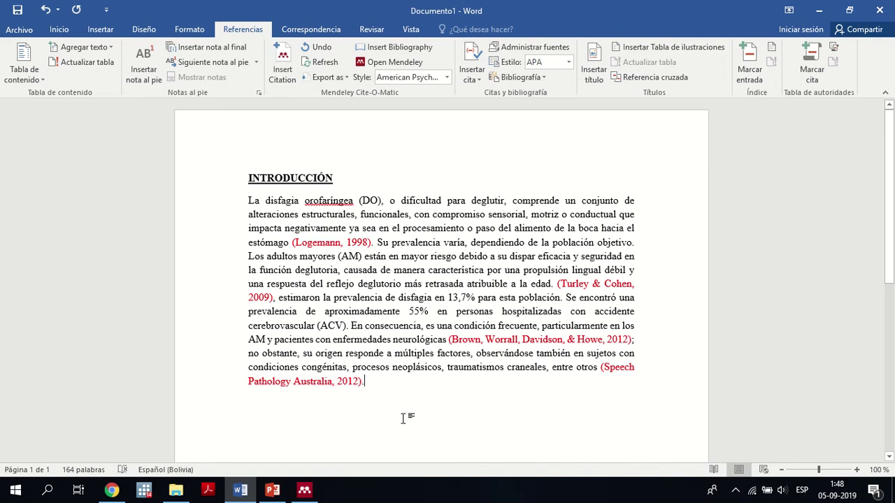
pyautogui.press('Return')
pyautogui.moveTo(378, 241); pyautogui.dragTo(553, 287)
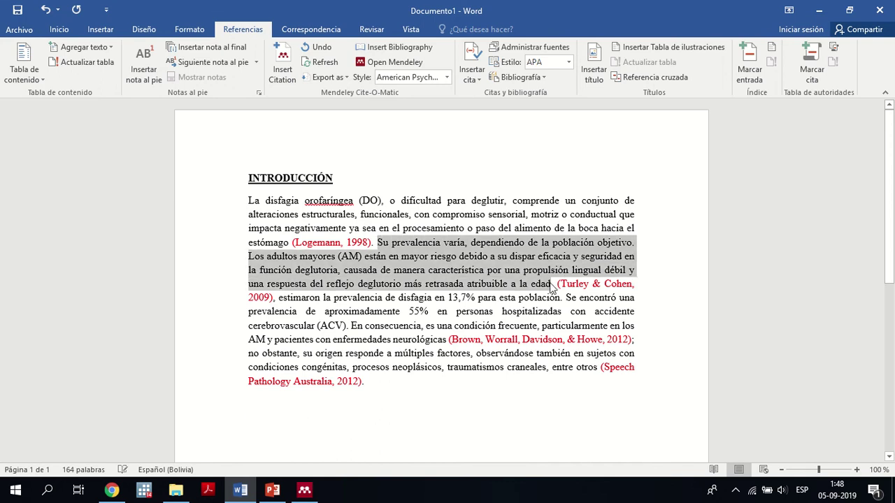
pyautogui.hotkey('ctrl', 'c')
pyautogui.click(425, 428)
pyautogui.hotkey('ctrl', 'v')
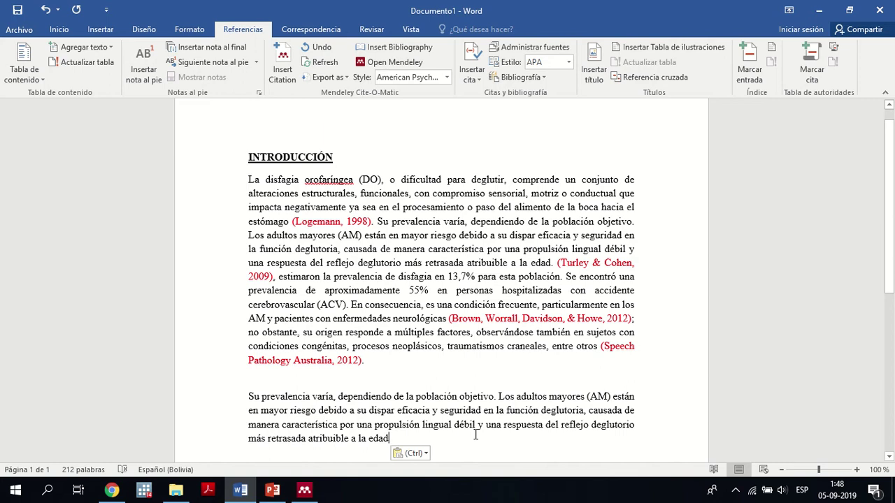
# - Add a red placeholder in parentheses after "edad" in the copied paragraph, containing the aphasia article's first author's surname and 2011
pyautogui.write('(')
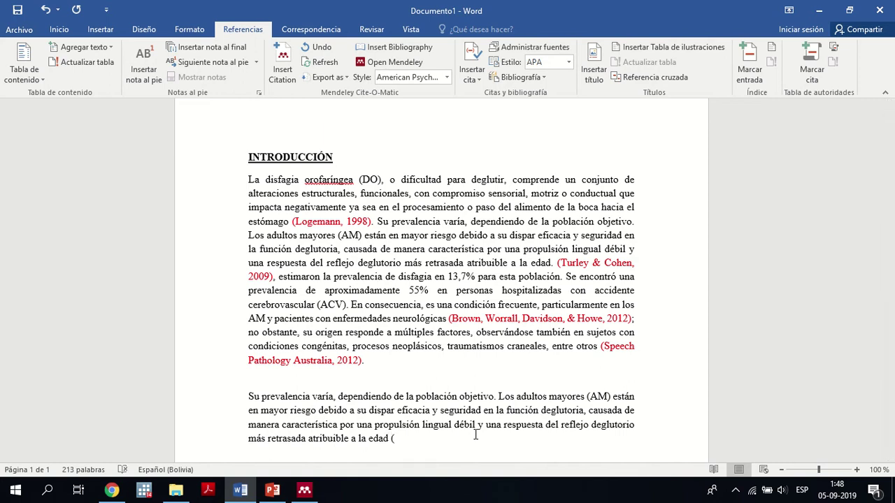
pyautogui.press('BackSpace')
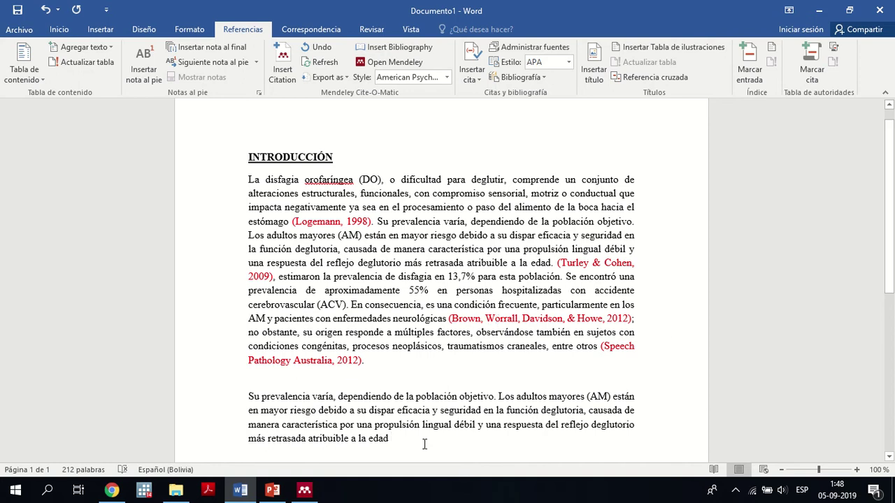
pyautogui.write('()')
pyautogui.hotkey('shift', 'Left')
pyautogui.hotkey('shift', 'Left')
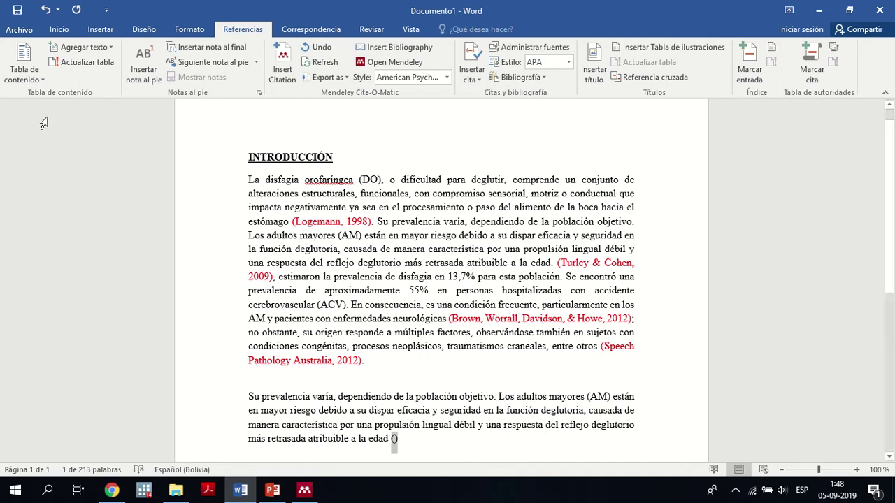
pyautogui.click(58, 29)
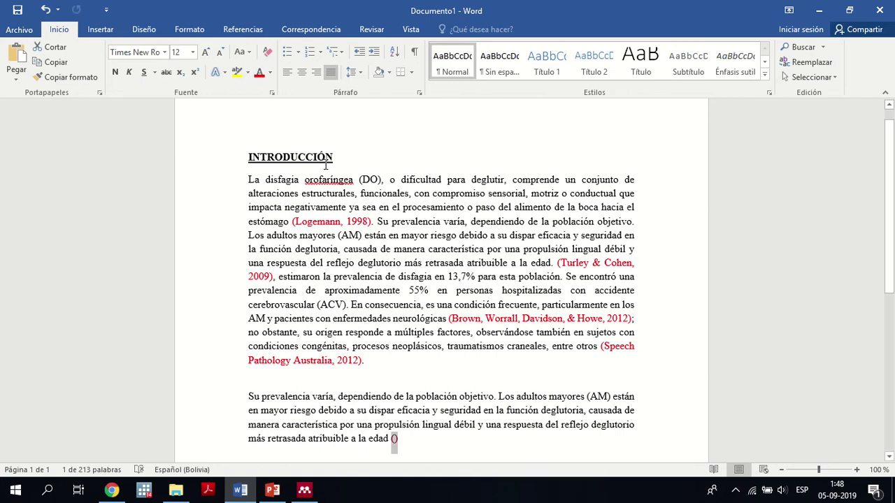
pyautogui.click(396, 441)
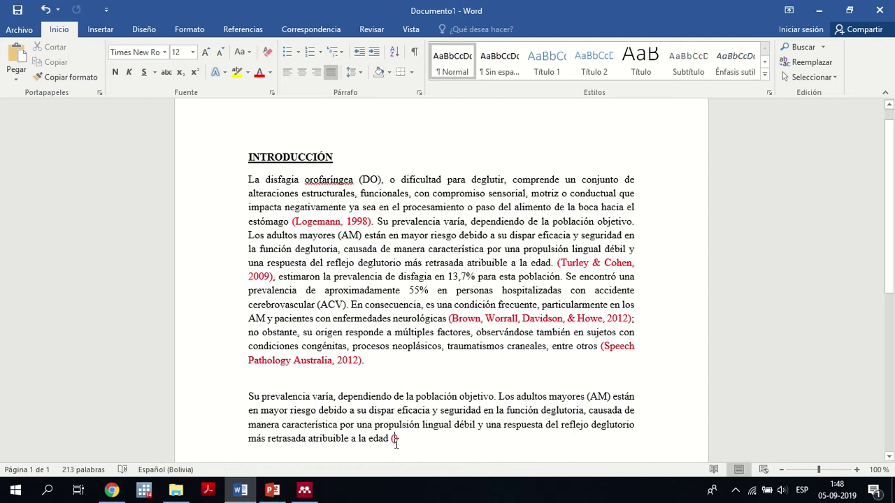
pyautogui.write('Brown 2011')
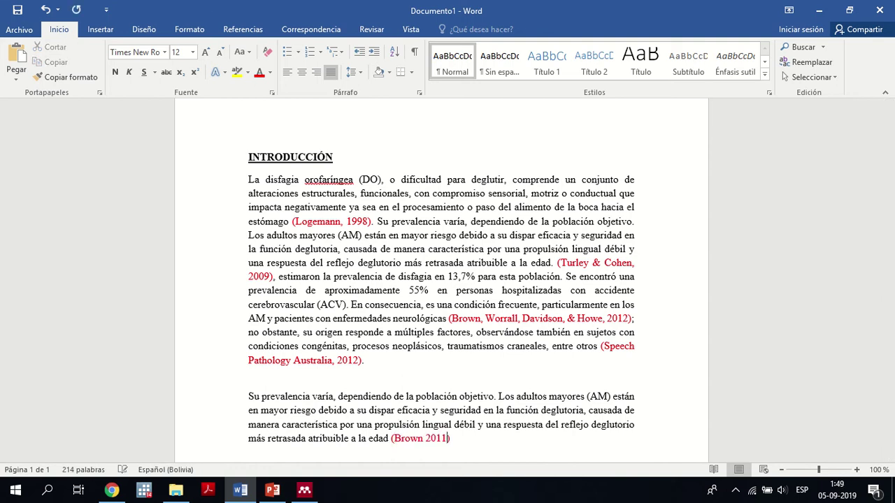
# - Search Mendeley by the author's surname and 2011, and cite Living successfully with aphasia in place of the new placeholder
pyautogui.moveTo(452, 439); pyautogui.dragTo(391, 441)
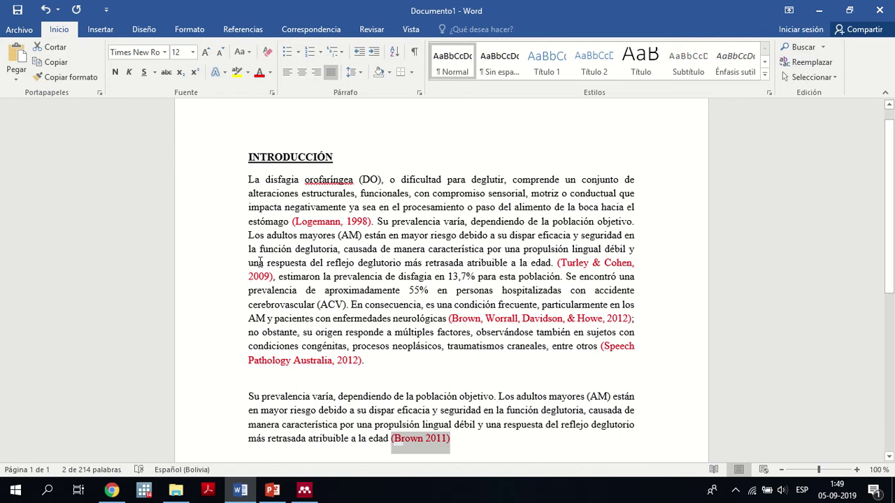
pyautogui.click(238, 30)
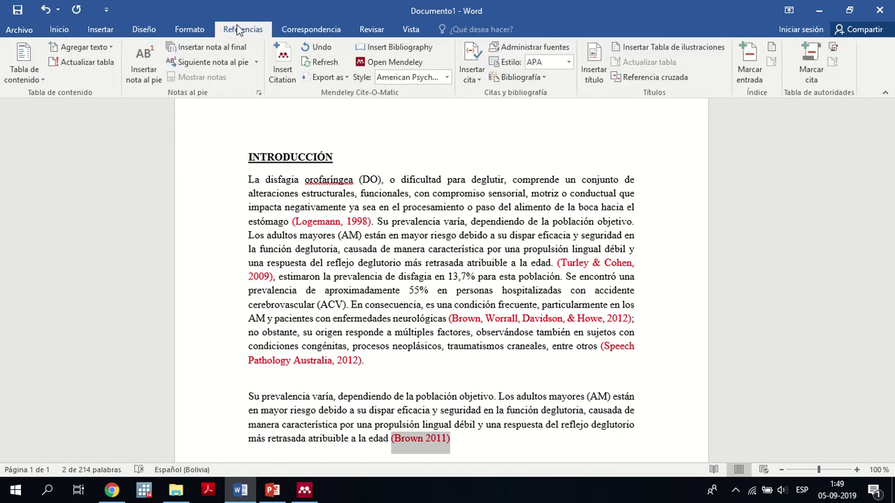
pyautogui.click(274, 57)
pyautogui.write('brown')
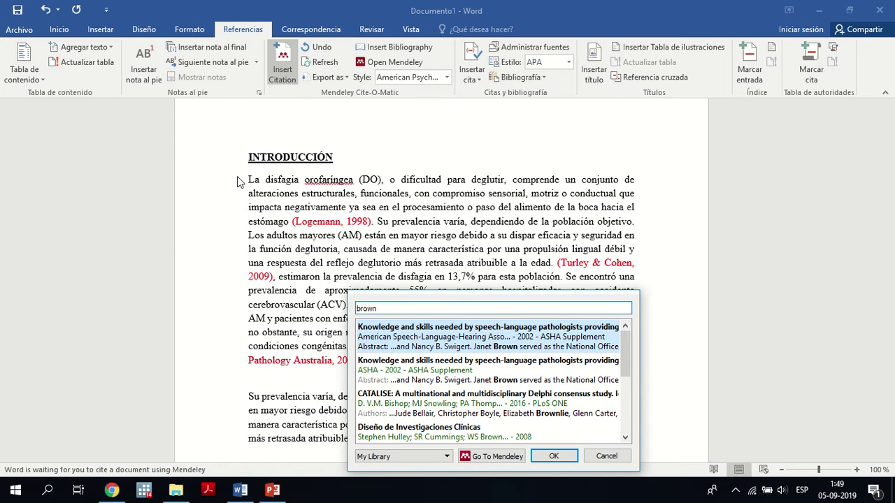
pyautogui.write('2011')
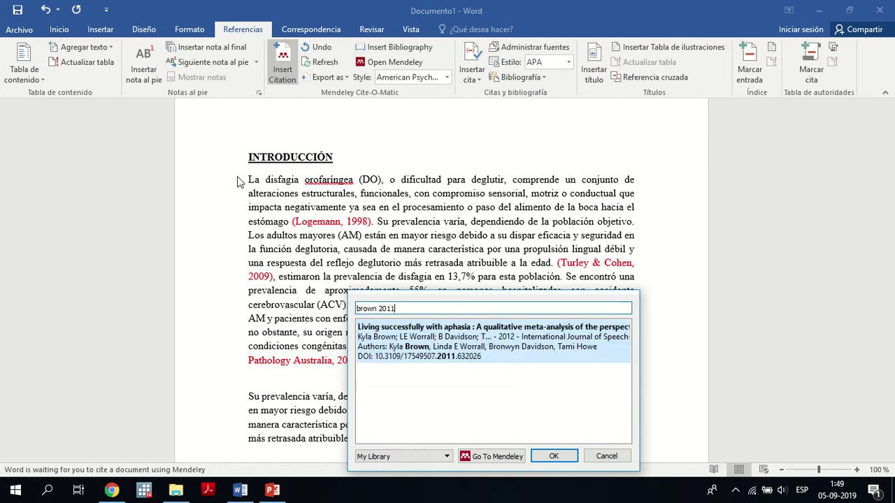
pyautogui.click(422, 344)
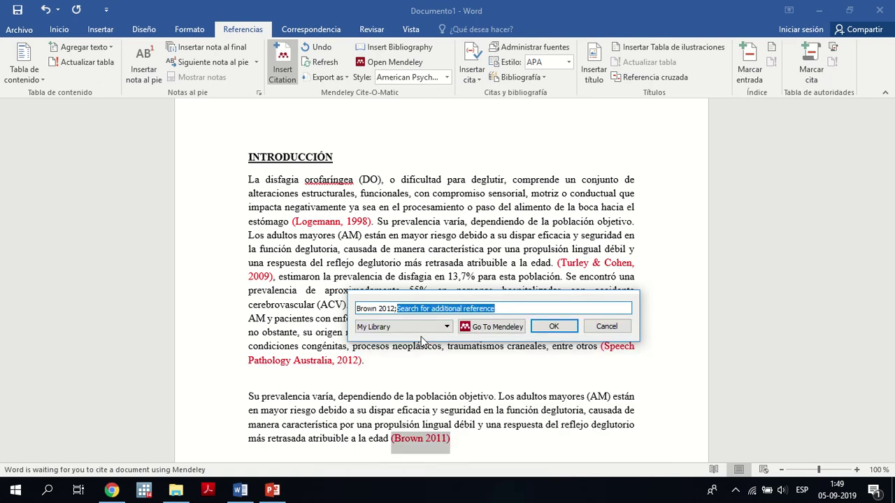
pyautogui.click(560, 326)
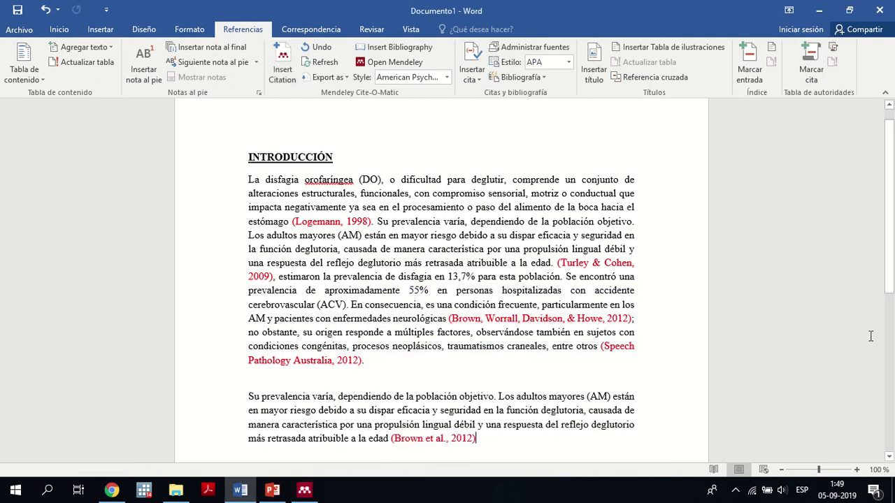
# - Select the four-author citation in the first paragraph, and check the publication year in the article's PDF in Mendeley Desktop
pyautogui.moveTo(891, 267); pyautogui.dragTo(893, 302)
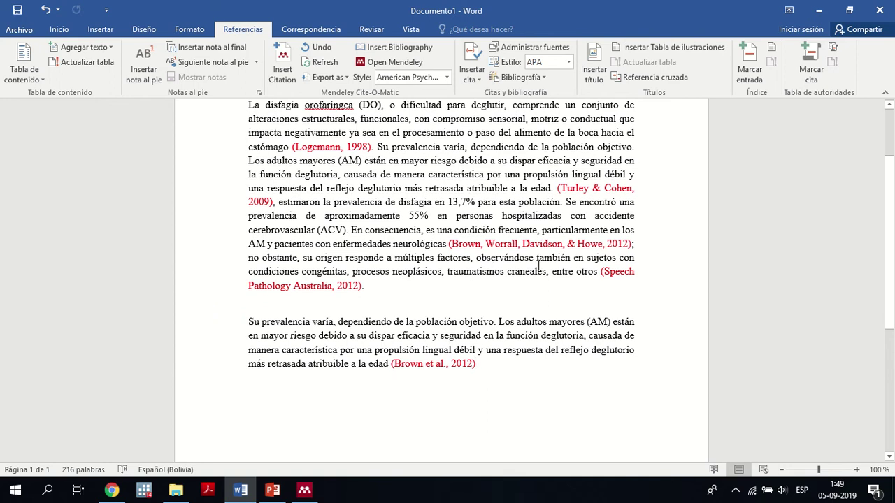
pyautogui.click(450, 245)
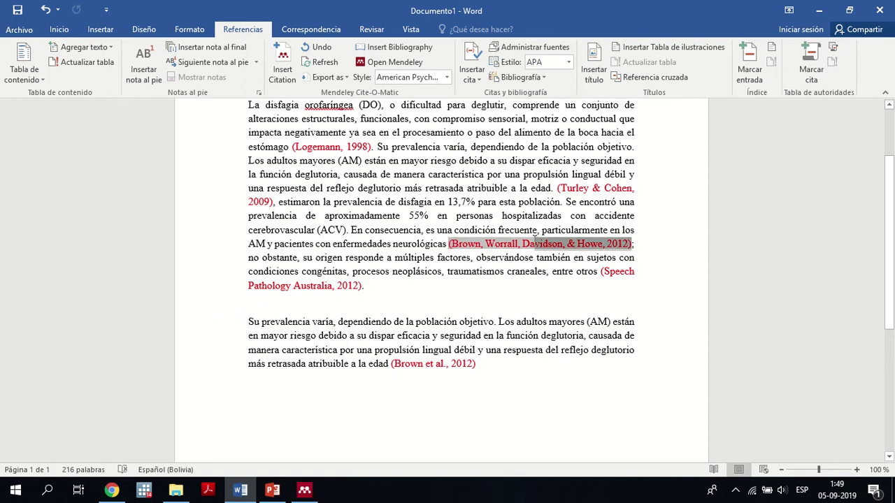
pyautogui.moveTo(536, 240); pyautogui.dragTo(453, 245)
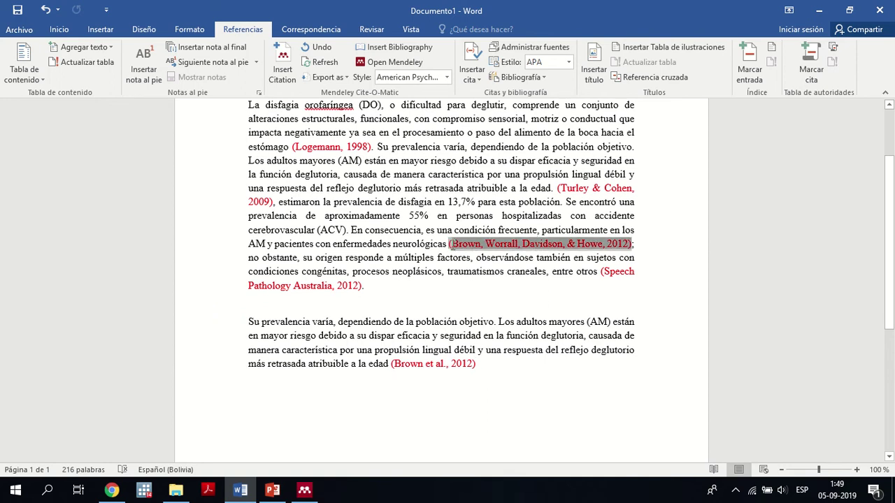
pyautogui.moveTo(450, 244); pyautogui.dragTo(450, 244)
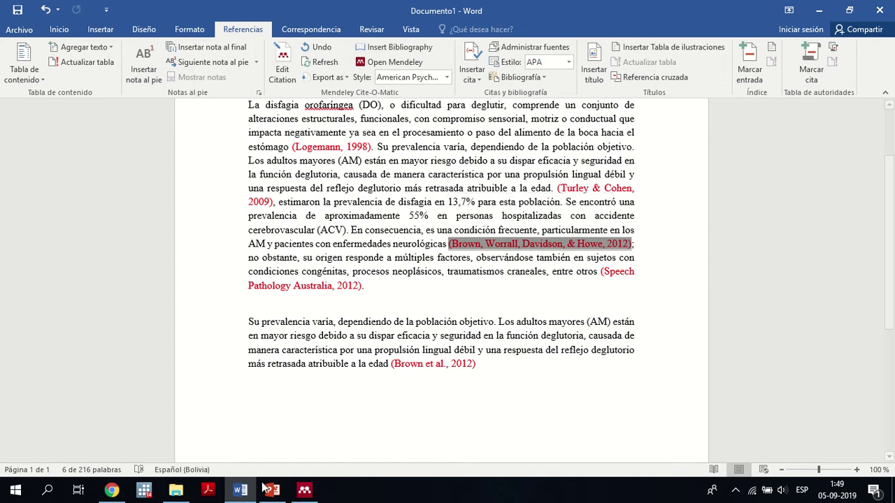
pyautogui.click(306, 492)
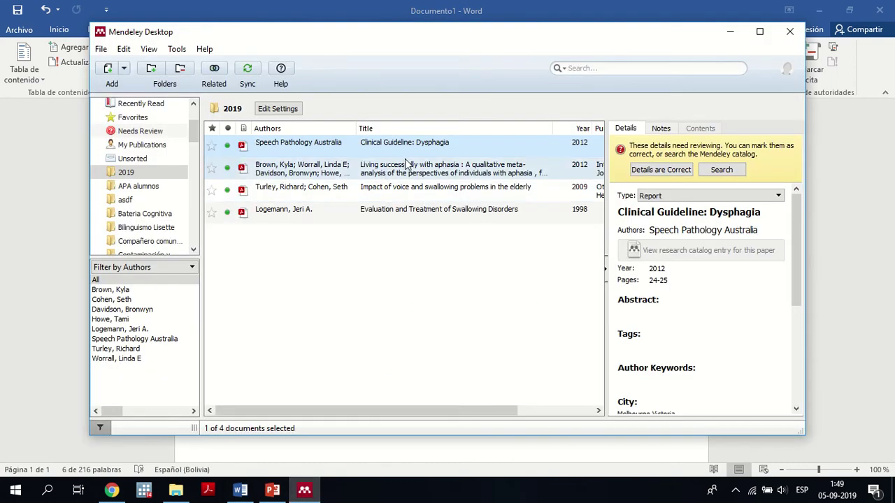
pyautogui.doubleClick(378, 169)
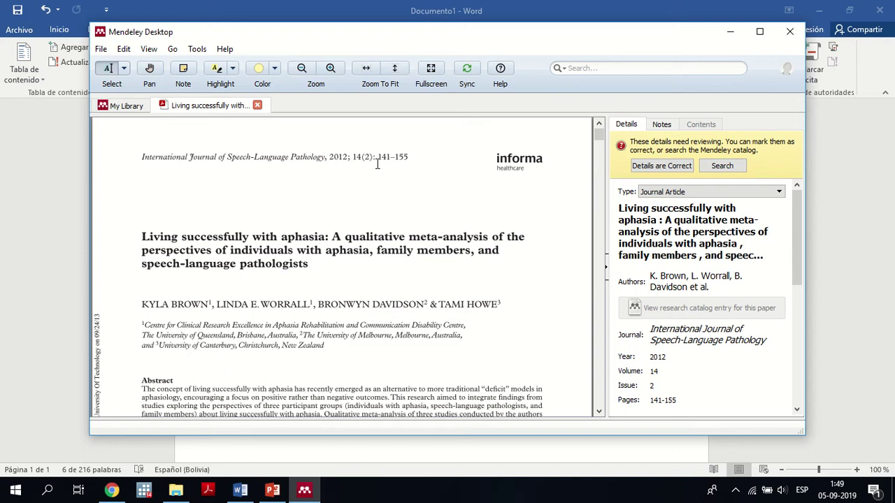
pyautogui.moveTo(332, 157); pyautogui.dragTo(348, 158)
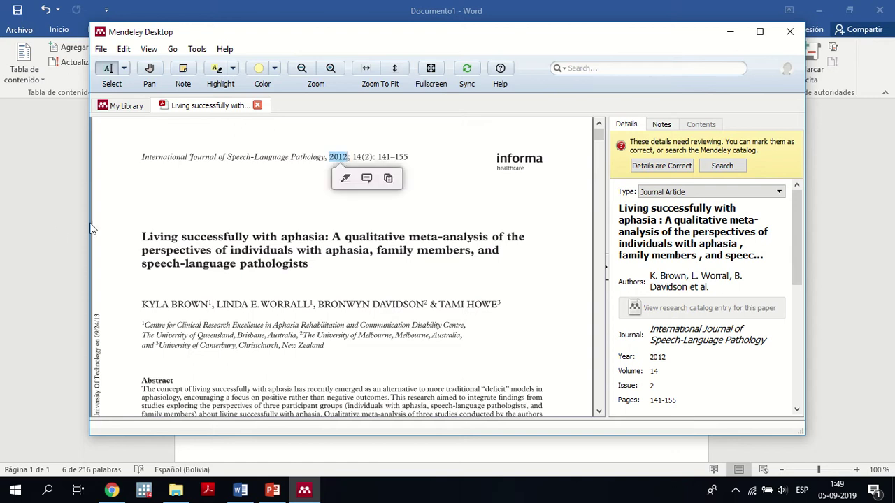
pyautogui.click(58, 234)
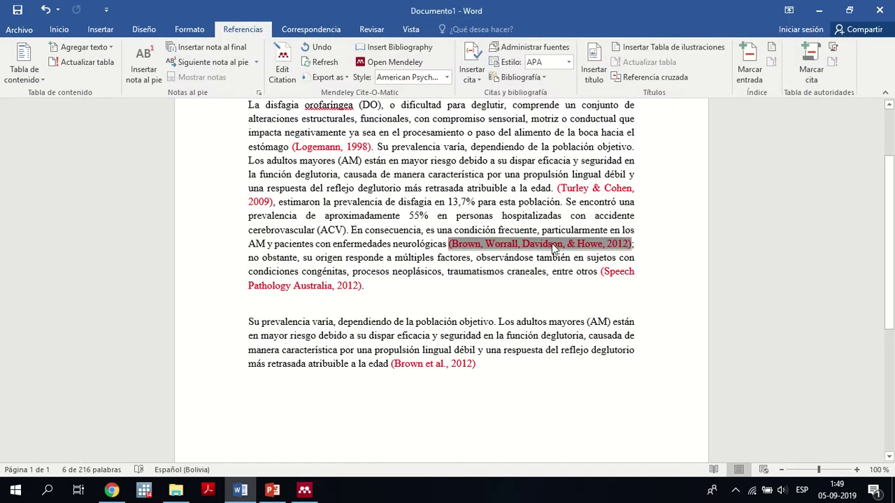
# - Back in Word, compare the full four-author citation in the first paragraph with the shortened "et al., 2012" citation in the copied paragraph
pyautogui.click(526, 263)
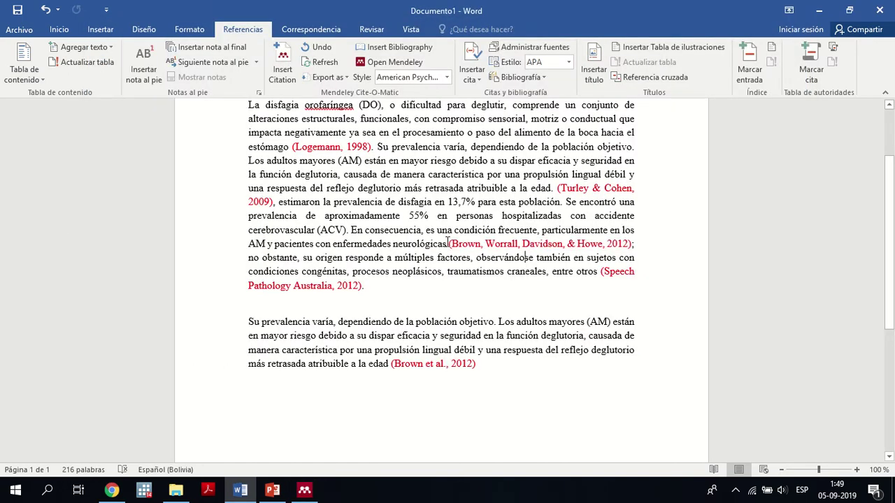
pyautogui.moveTo(448, 244); pyautogui.dragTo(633, 245)
pyautogui.click(456, 248)
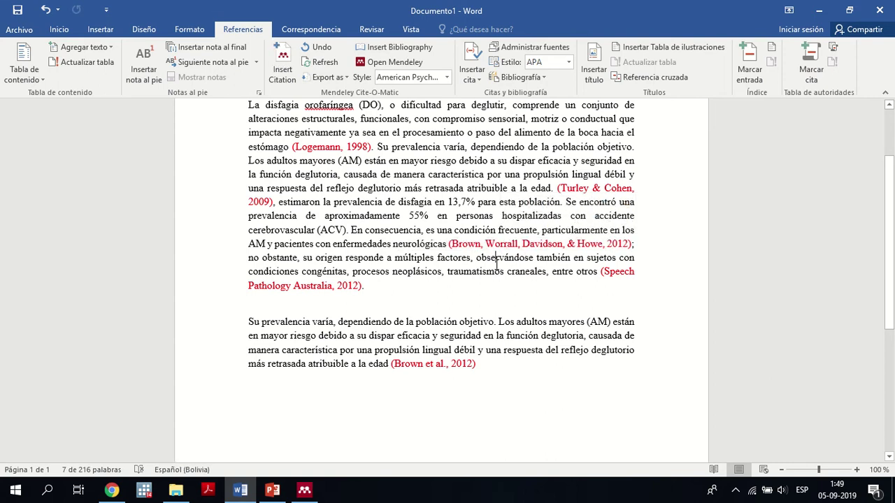
pyautogui.moveTo(461, 244); pyautogui.dragTo(602, 244)
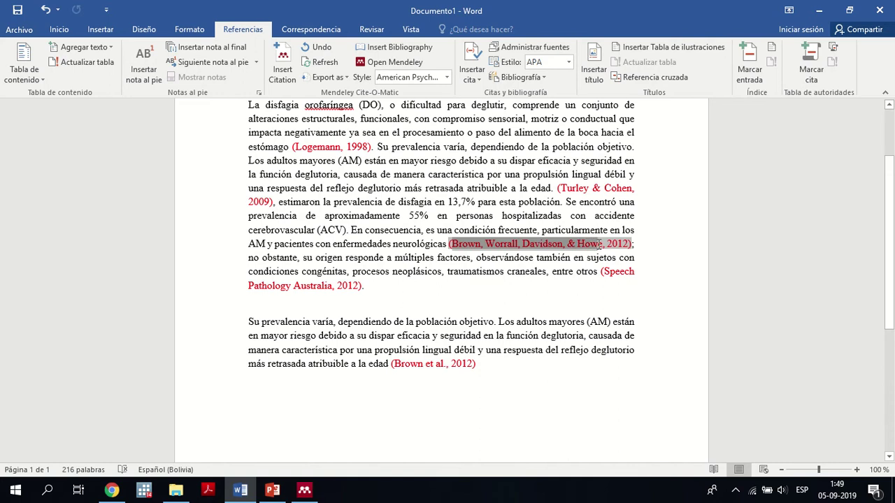
pyautogui.click(483, 244)
pyautogui.moveTo(448, 244); pyautogui.dragTo(474, 244)
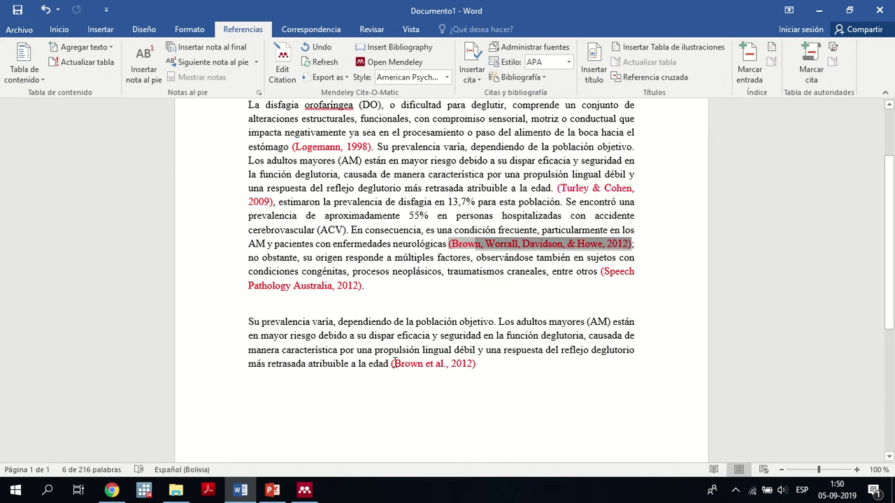
pyautogui.moveTo(395, 362); pyautogui.dragTo(468, 375)
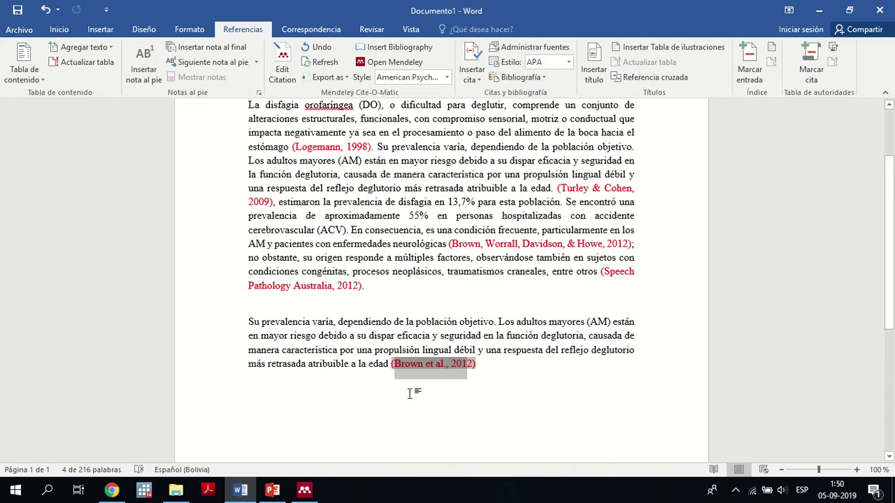
pyautogui.click(467, 371)
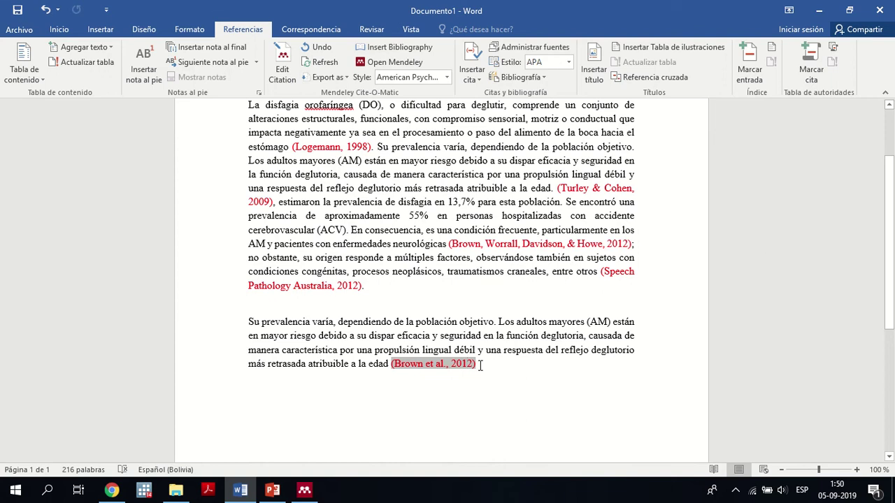
# - Replace the shortened citation at the end of the copied paragraph with a copy of the full four-author citation from the first paragraph
pyautogui.moveTo(480, 365); pyautogui.dragTo(392, 372)
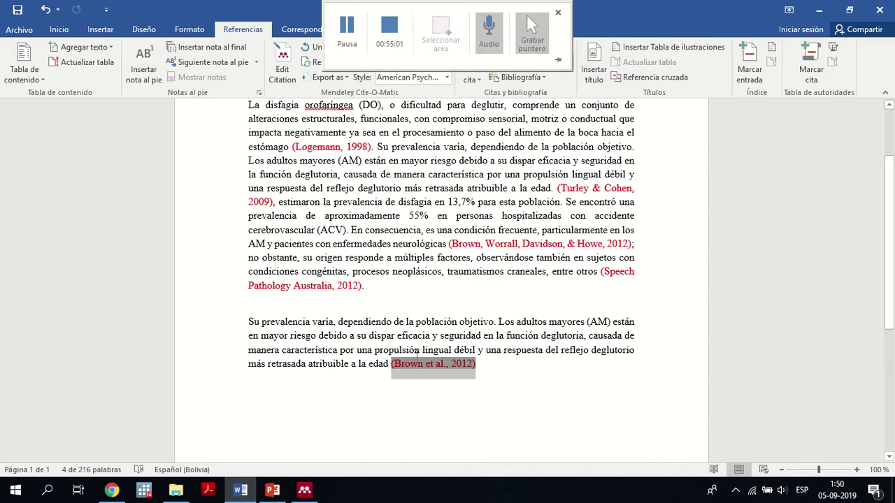
pyautogui.press('Delete')
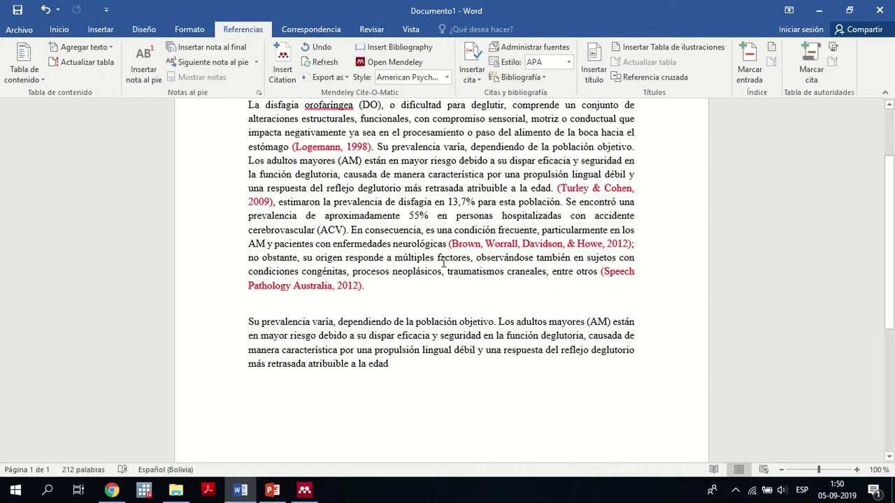
pyautogui.moveTo(448, 245); pyautogui.dragTo(490, 244)
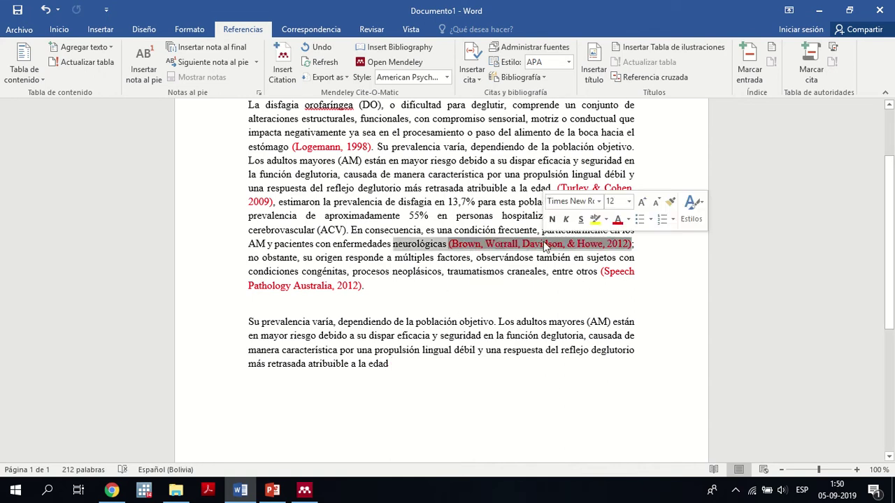
pyautogui.click(629, 244)
pyautogui.click(627, 244)
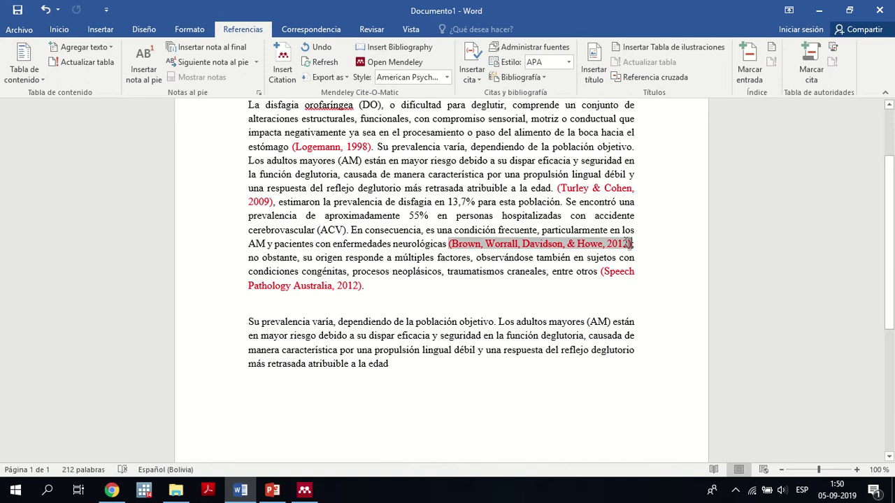
pyautogui.hotkey('ctrl', 'shift', 'Left')
pyautogui.hotkey('ctrl', 'shift', 'Left')
pyautogui.hotkey('ctrl', 'shift', 'Left')
pyautogui.hotkey('ctrl', 'shift', 'Left')
pyautogui.hotkey('ctrl', 'shift', 'Left')
pyautogui.hotkey('ctrl', 'shift', 'Left')
pyautogui.hotkey('ctrl', 'c')
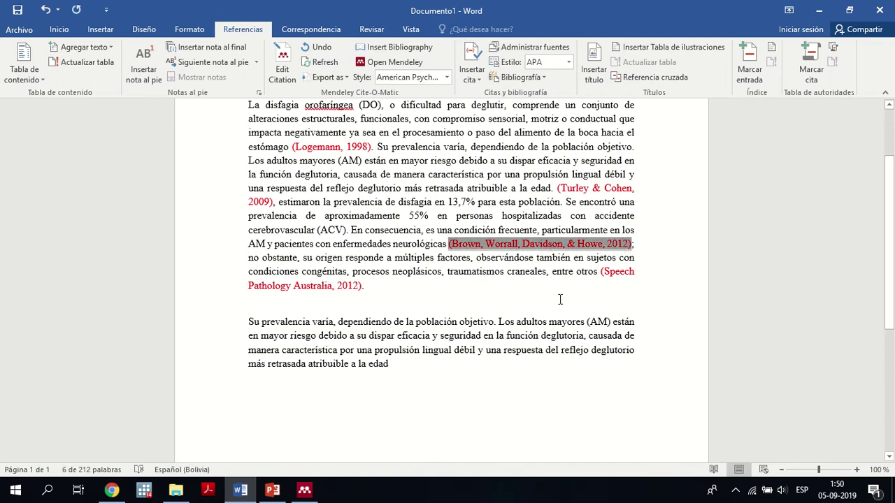
pyautogui.click(402, 381)
pyautogui.hotkey('ctrl', 'v')
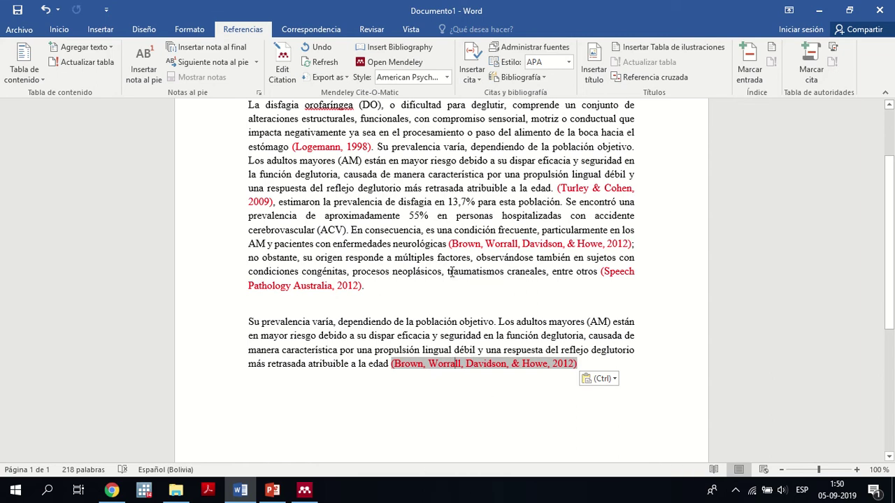
pyautogui.press('End')
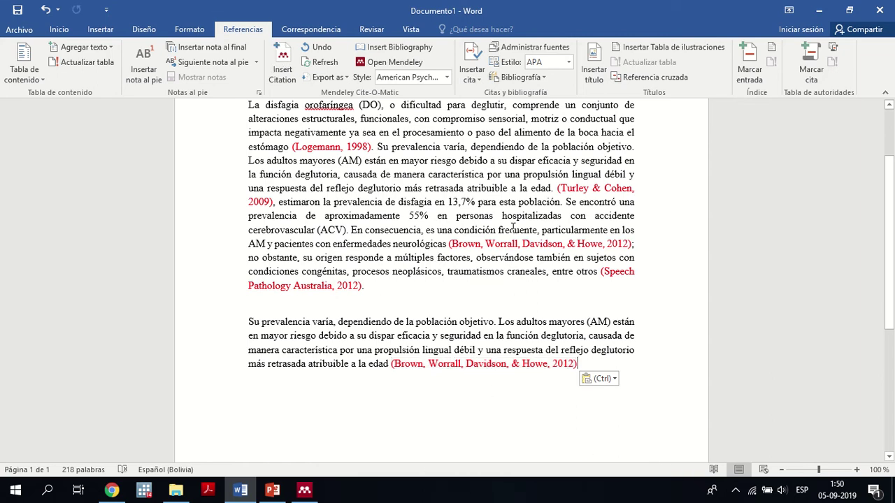
# - Compare the pasted citation after "edad" with the original four-author citation in the first paragraph
pyautogui.click(473, 363)
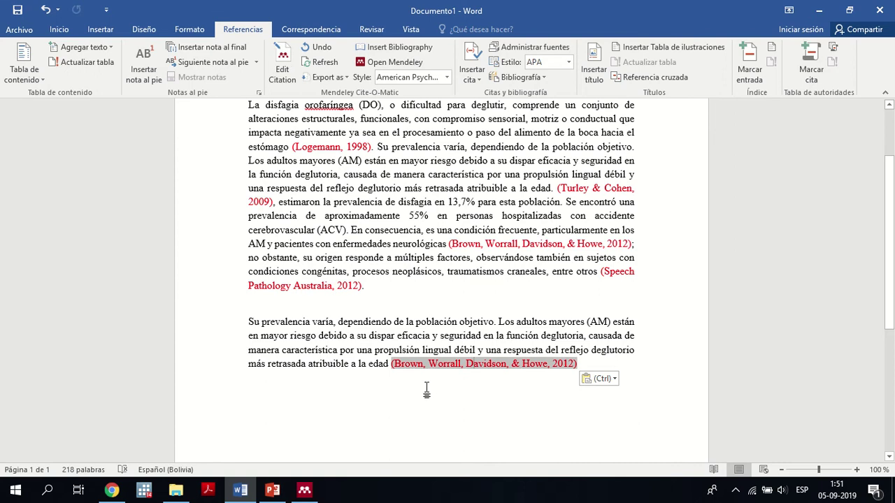
pyautogui.press('Up')
pyautogui.press('Up')
pyautogui.press('Up')
pyautogui.press('Up')
pyautogui.press('Up')
pyautogui.press('Up')
pyautogui.press('Up')
pyautogui.press('Up')
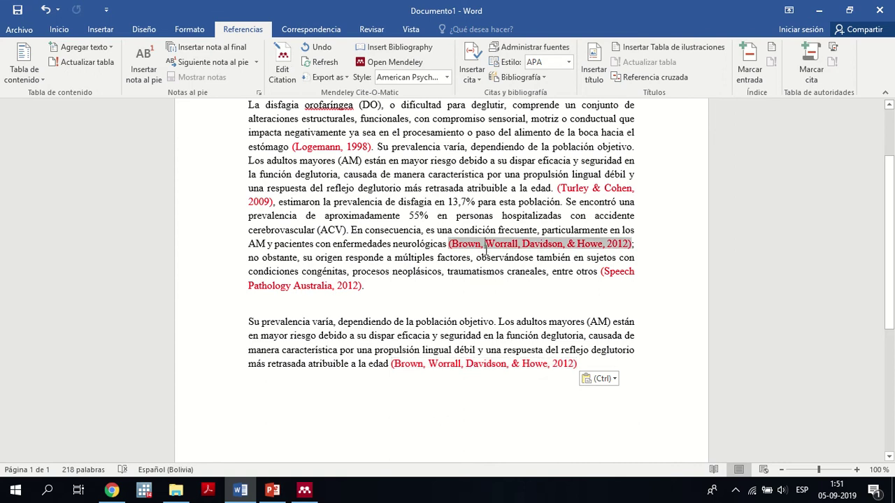
# - Select the pasted citation's author names and refresh the document's Mendeley citations
pyautogui.click(472, 363)
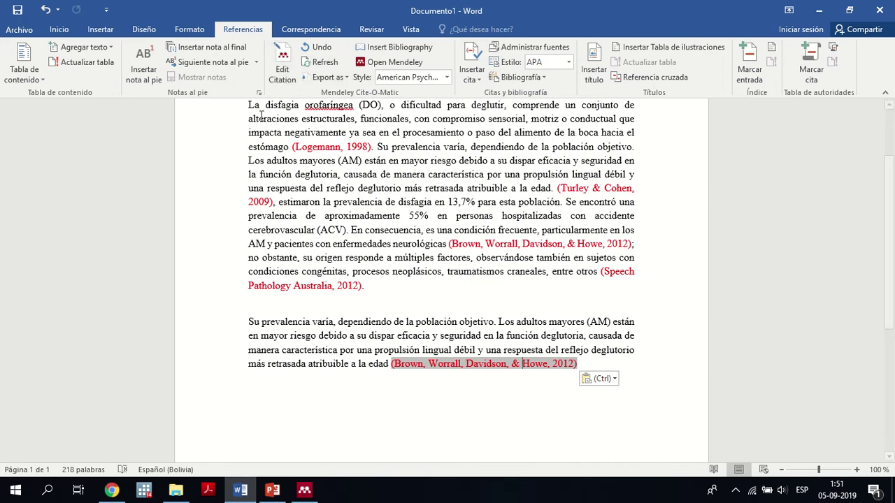
pyautogui.click(397, 340)
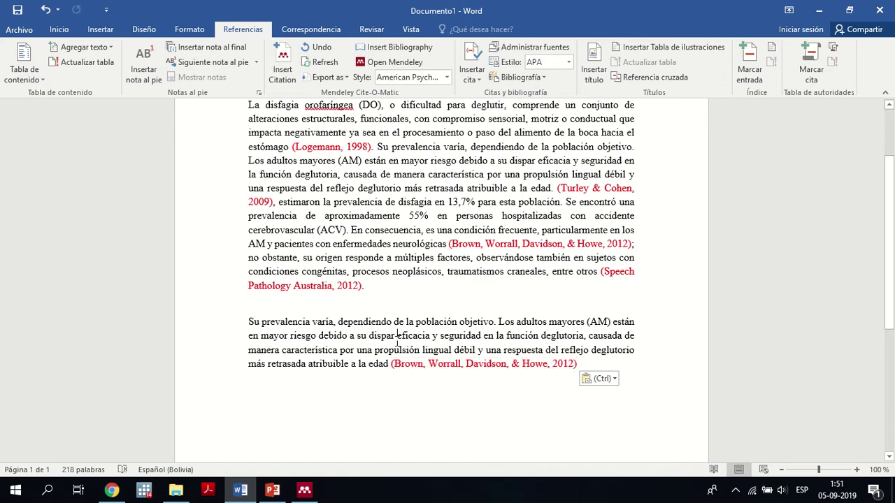
pyautogui.click(425, 368)
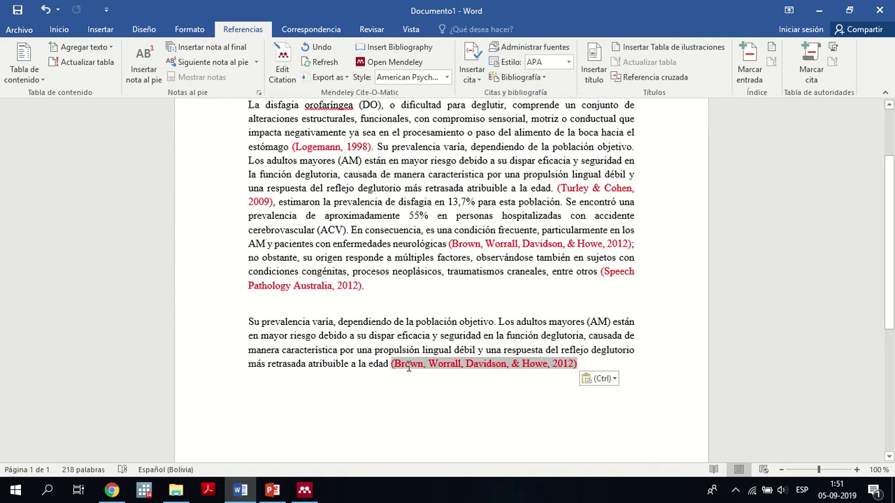
pyautogui.moveTo(409, 364); pyautogui.dragTo(523, 370)
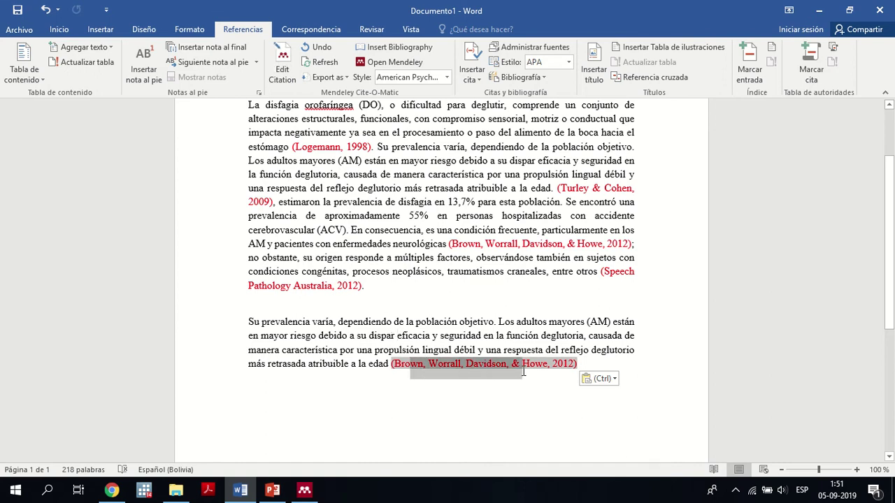
pyautogui.click(483, 364)
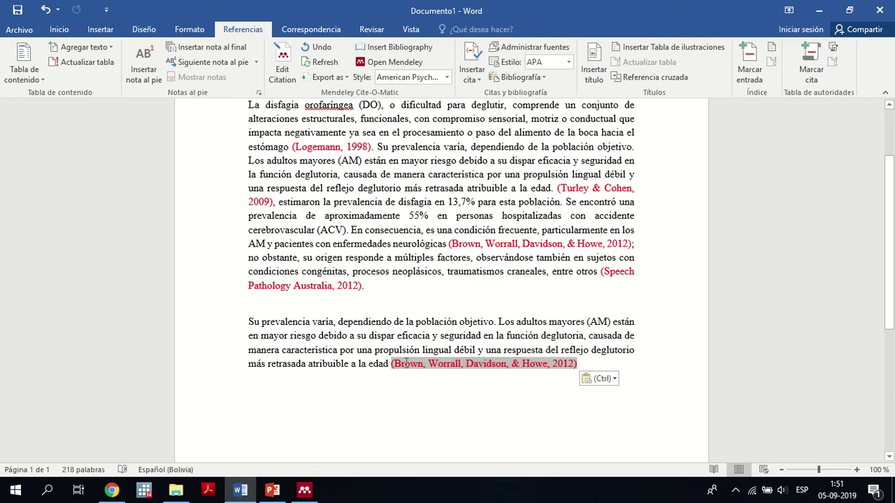
pyautogui.moveTo(406, 361); pyautogui.dragTo(474, 365)
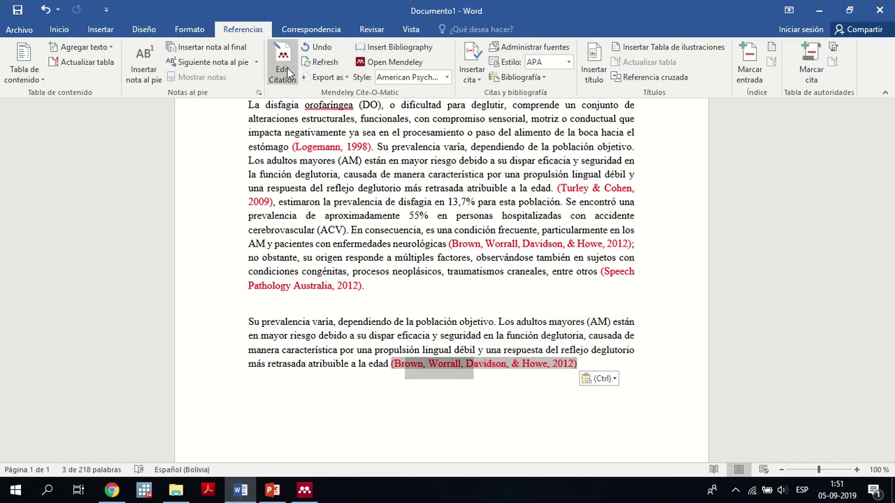
pyautogui.click(324, 63)
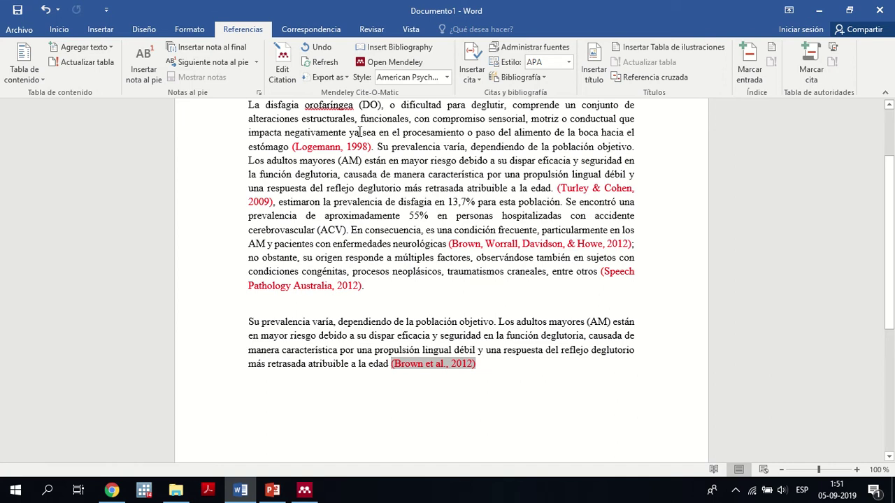
pyautogui.click(343, 63)
pyautogui.click(509, 371)
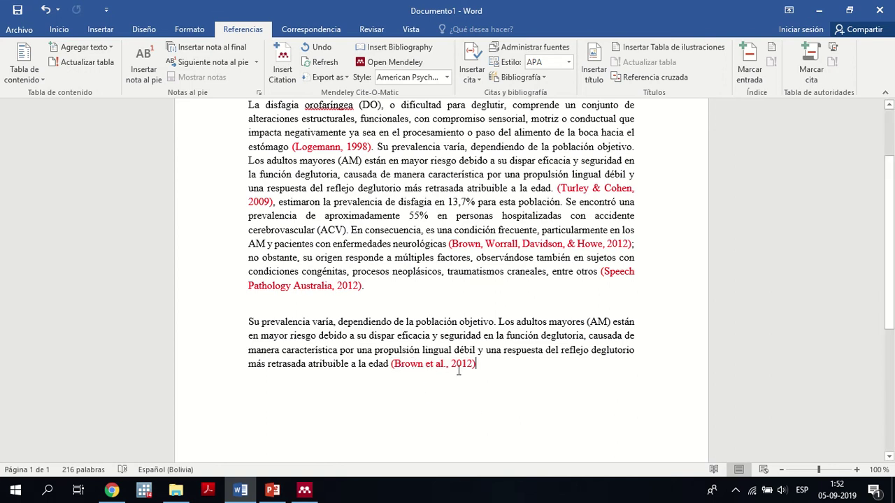
# - Compare the "et al." citation with the full one in the first paragraph, examining the spelling of the fourth author's surname
pyautogui.click(433, 362)
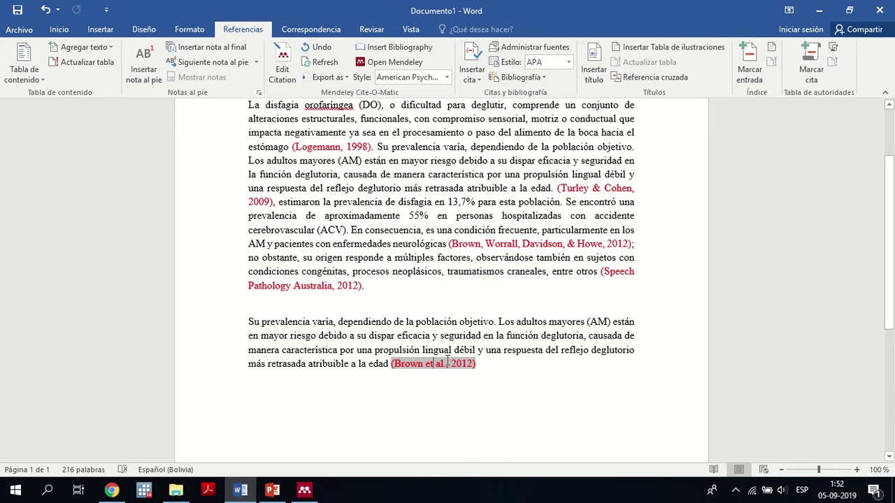
pyautogui.click(465, 244)
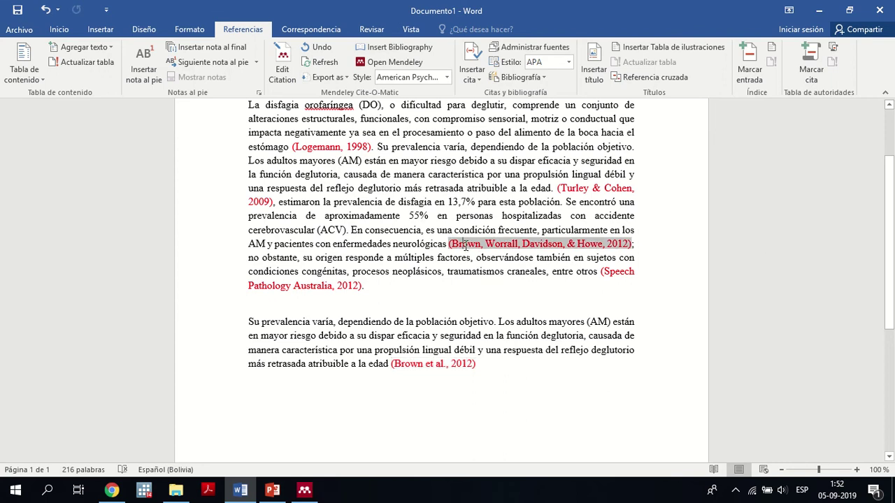
pyautogui.moveTo(452, 244); pyautogui.dragTo(599, 244)
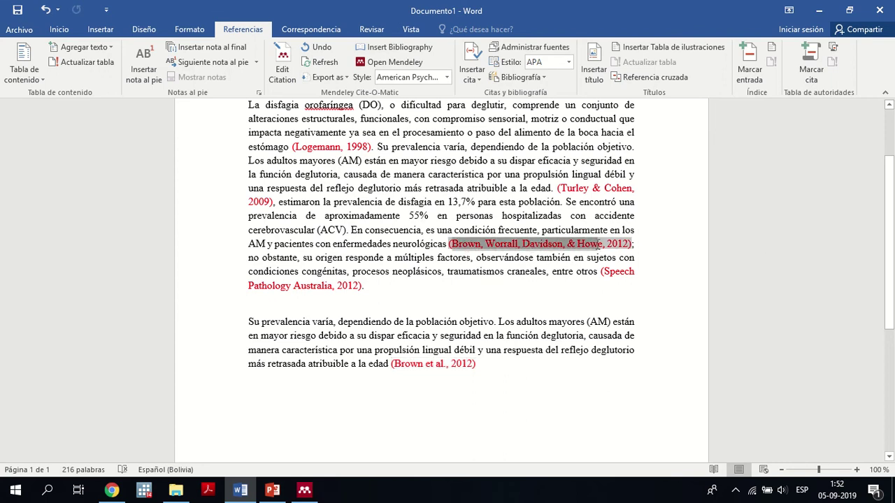
pyautogui.click(578, 244)
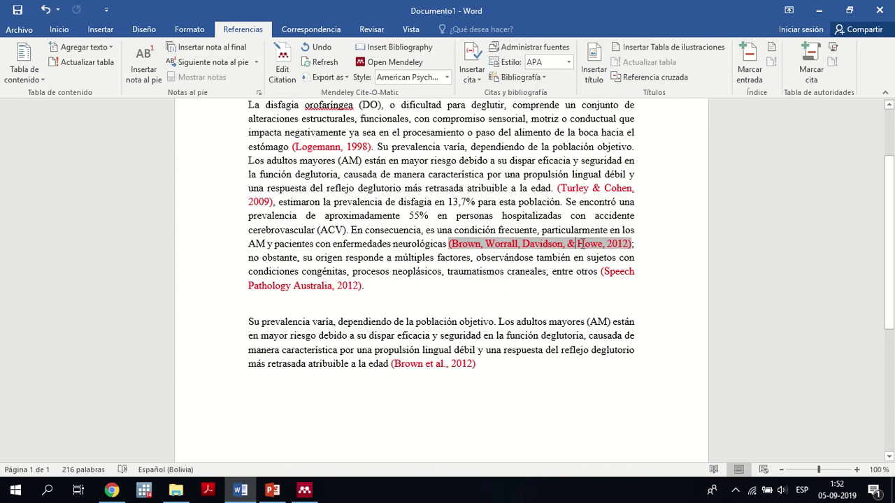
pyautogui.moveTo(582, 244); pyautogui.dragTo(602, 244)
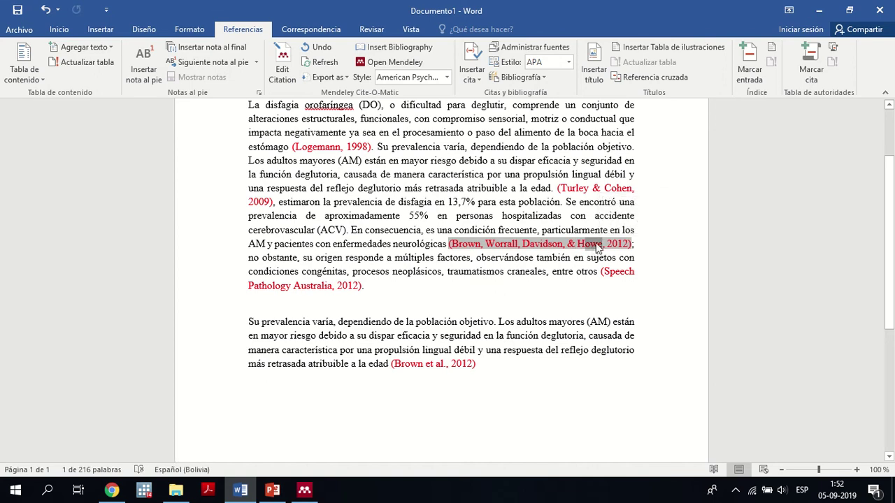
pyautogui.rightClick(599, 247)
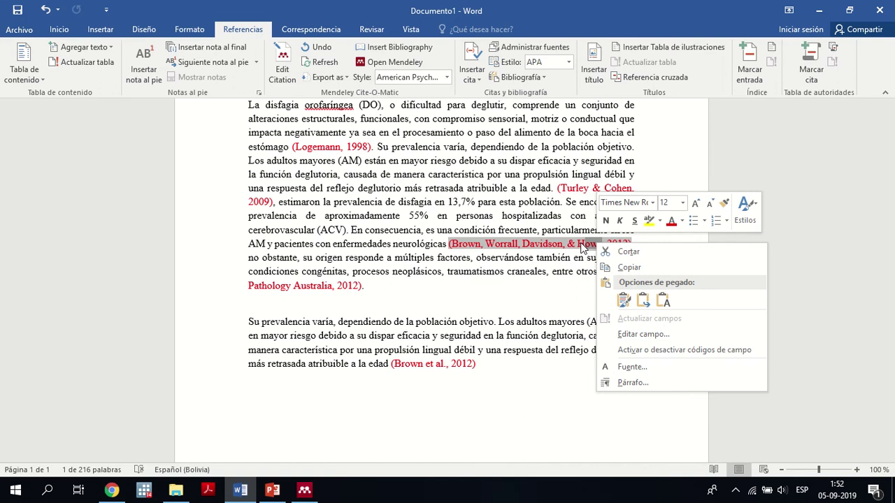
pyautogui.press('Escape')
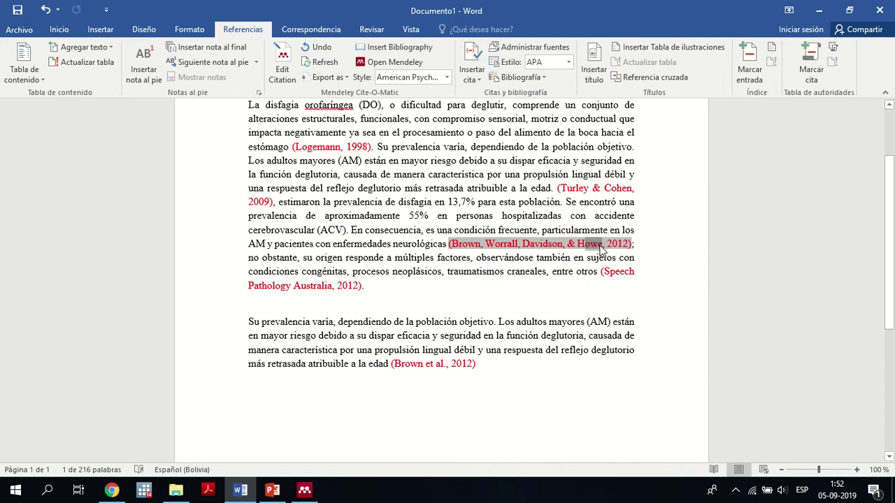
pyautogui.click(600, 246)
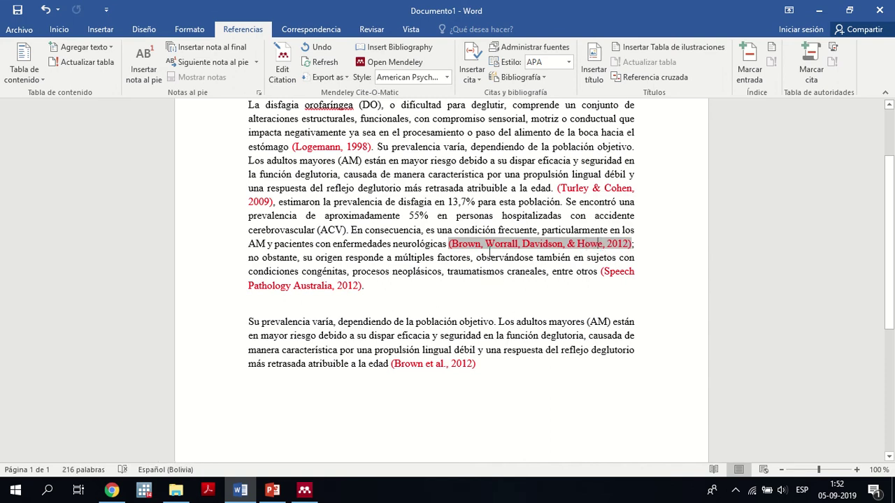
pyautogui.click(477, 317)
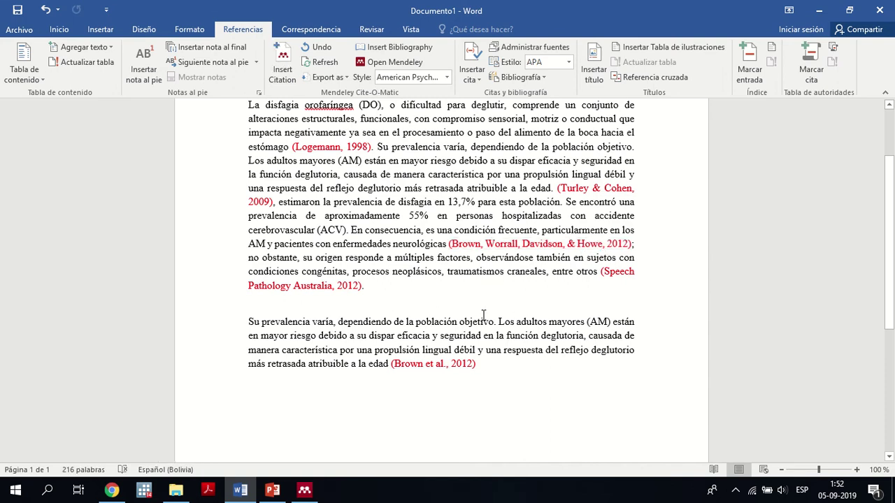
# - Switch to Mendeley Desktop, close the open article PDF, and reopen Living successfully with aphasia from the 2019 folder
pyautogui.click(304, 490)
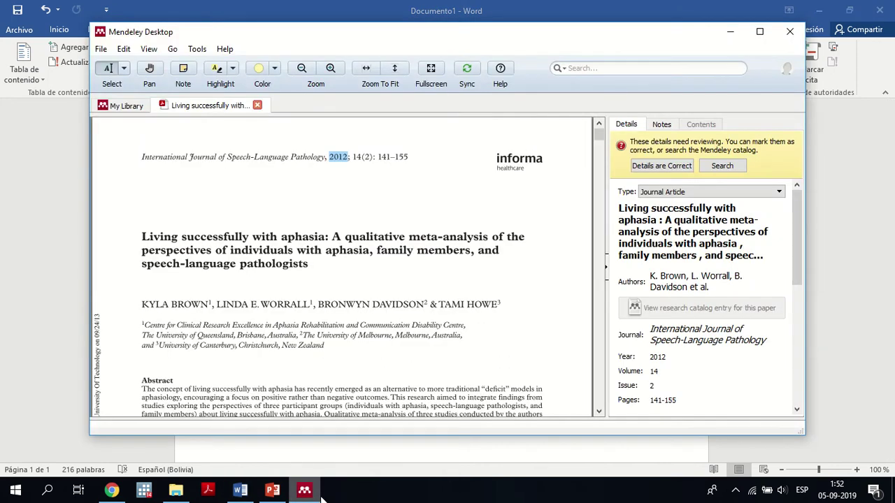
pyautogui.click(257, 105)
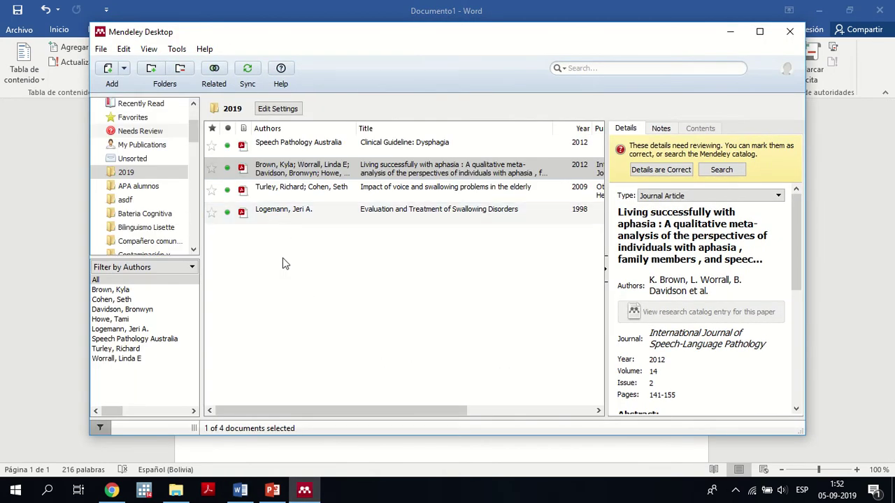
pyautogui.click(325, 168)
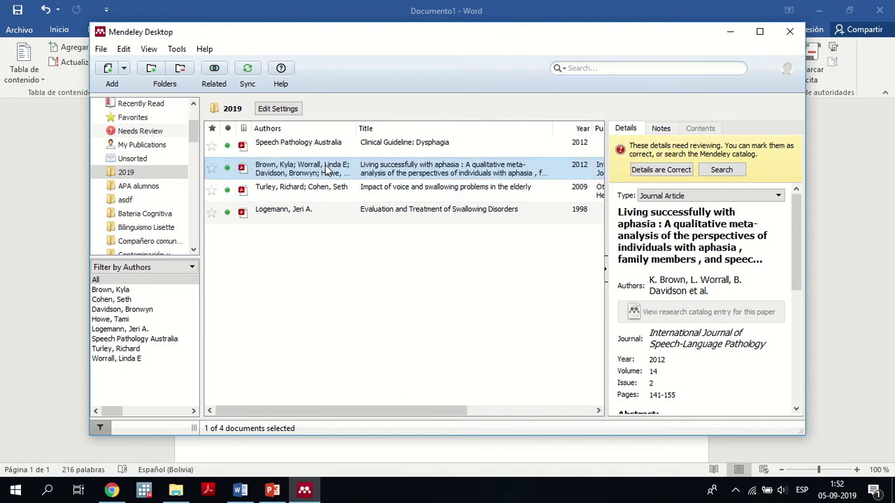
pyautogui.doubleClick(325, 164)
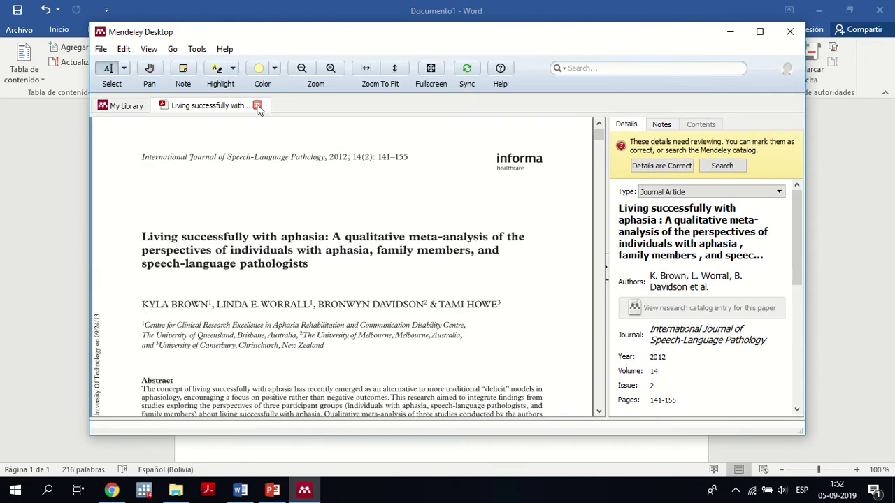
# - In the article's author details, insert an "i" before the final "e" of the fourth author's surname and reopen the author list
pyautogui.click(731, 283)
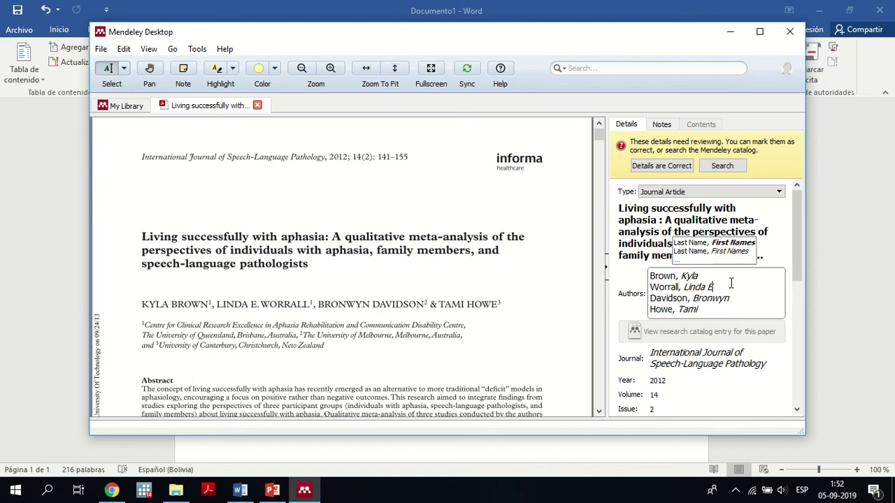
pyautogui.click(668, 309)
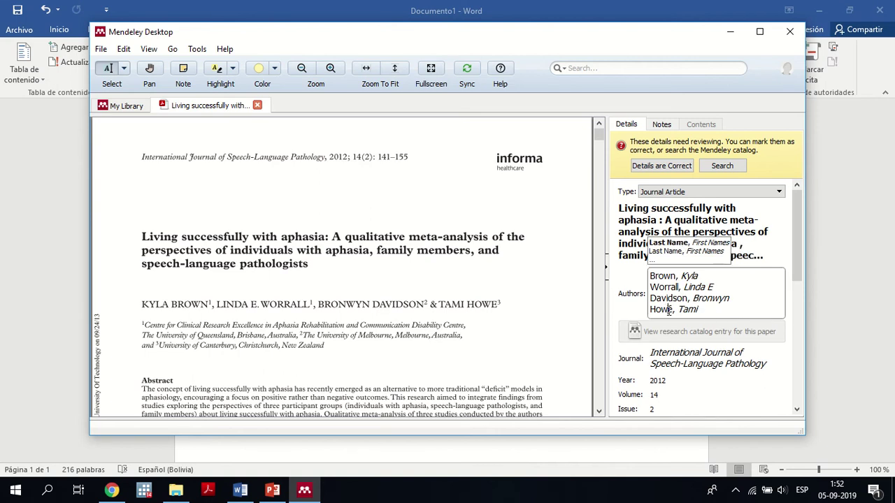
pyautogui.write('i')
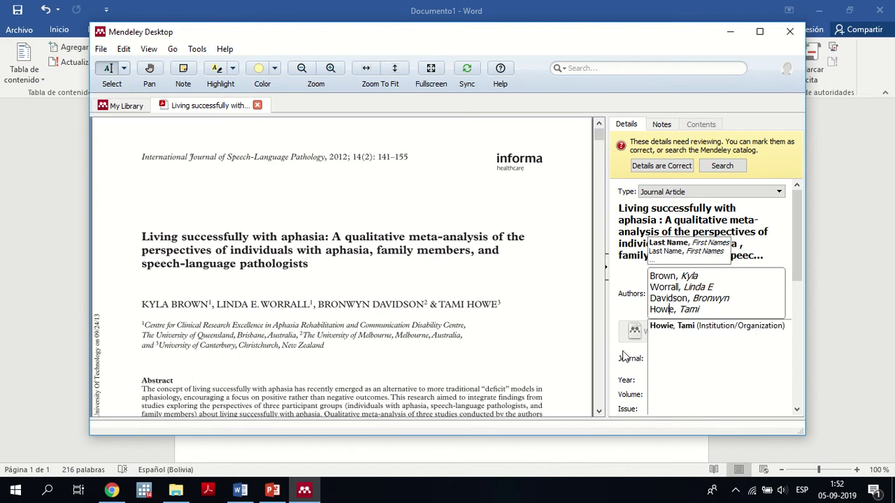
pyautogui.click(604, 324)
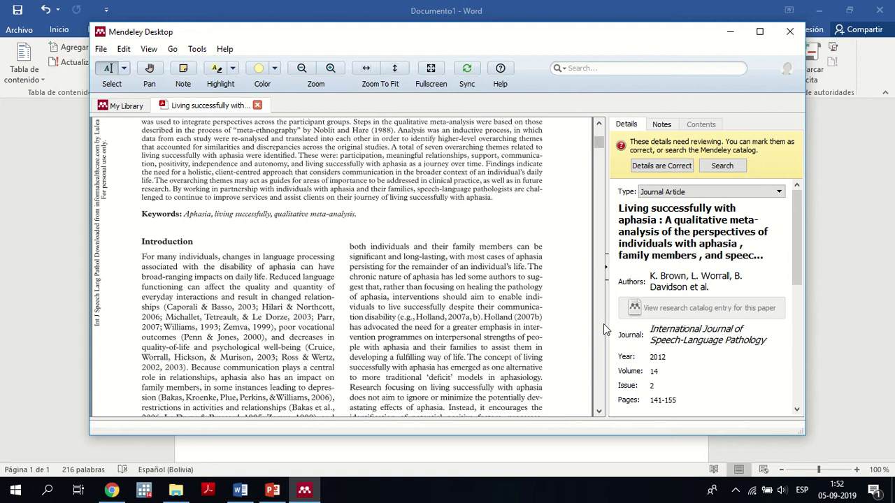
pyautogui.click(722, 283)
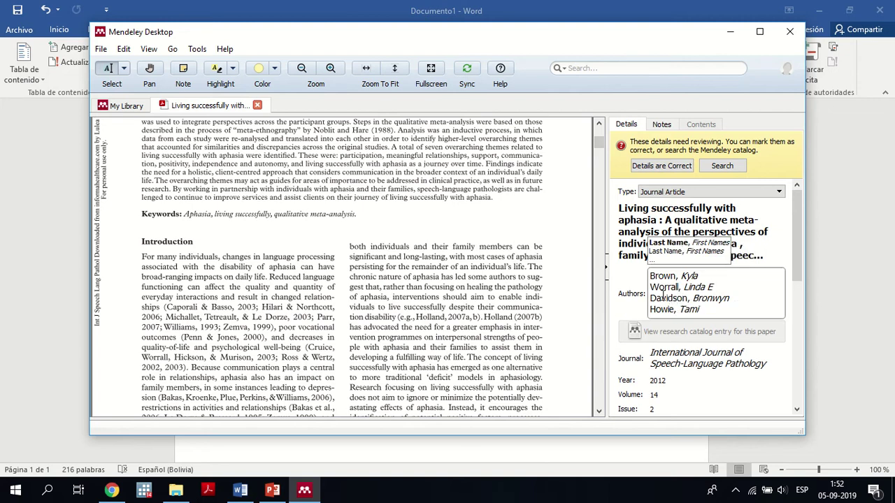
# - Close the author list, return to Word, and refresh the Mendeley citations to apply the fourth author's edited surname
pyautogui.click(615, 314)
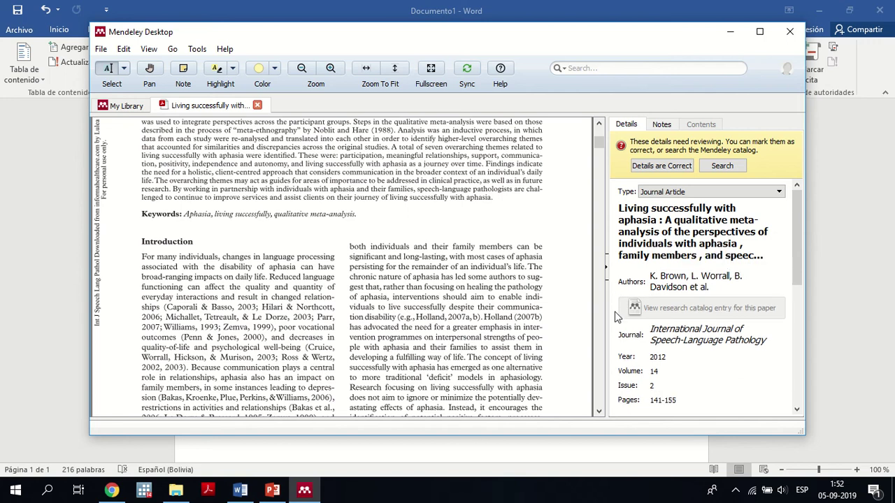
pyautogui.click(74, 272)
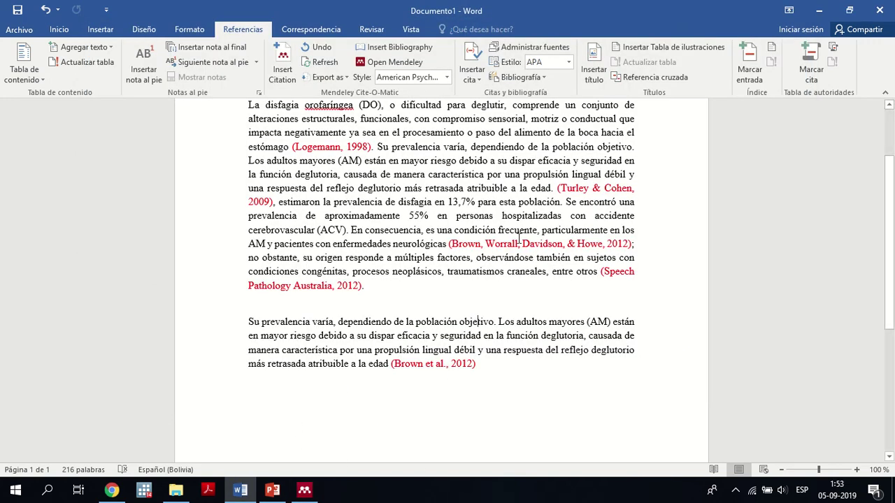
pyautogui.moveTo(597, 245); pyautogui.dragTo(600, 245)
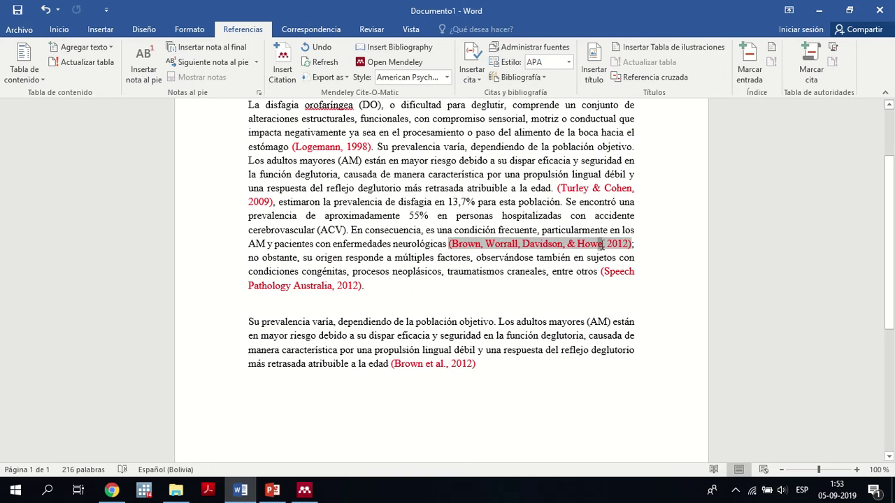
pyautogui.click(309, 492)
pyautogui.click(310, 492)
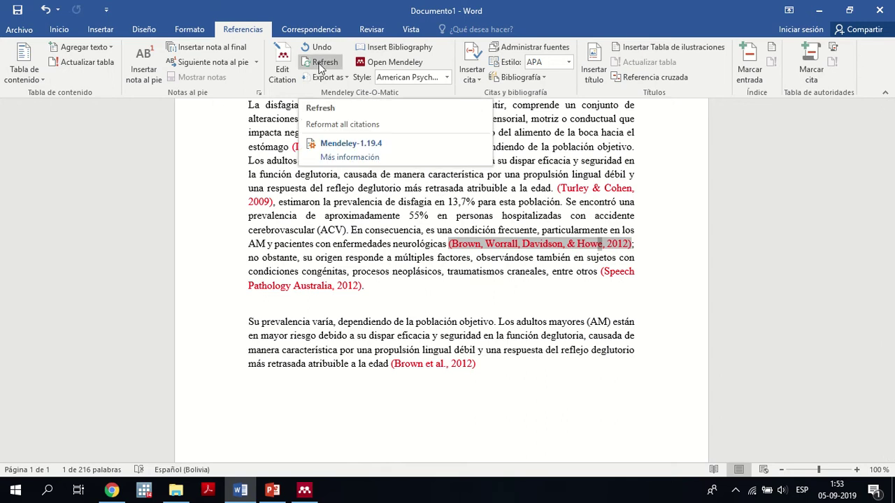
pyautogui.click(321, 64)
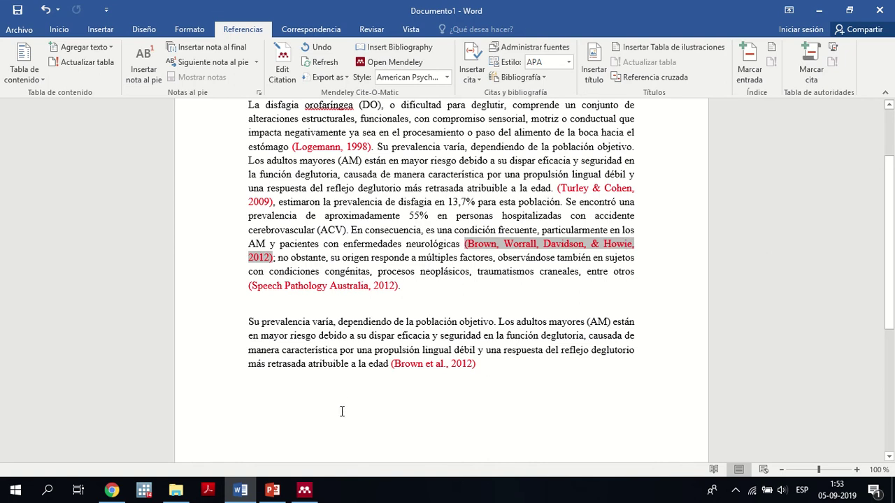
# - In Mendeley Desktop, delete the inserted "i" from the fourth author's surname, and refresh the citations in Word again
pyautogui.click(304, 490)
pyautogui.click(715, 297)
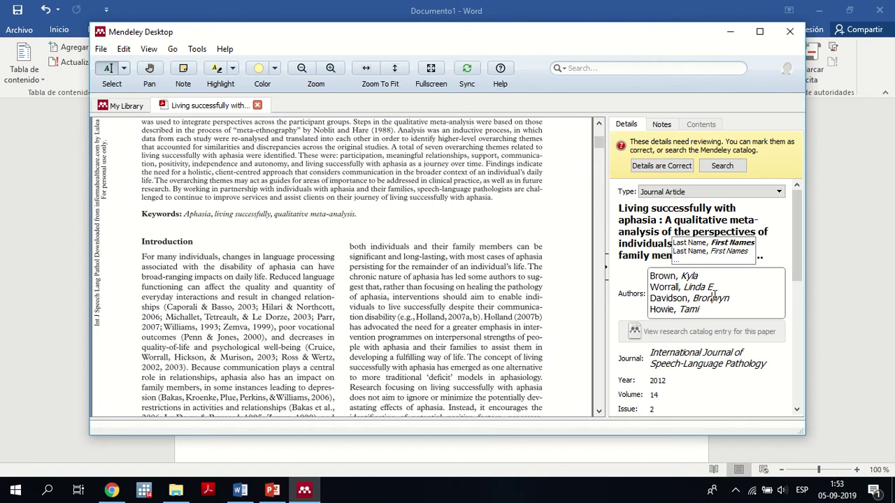
pyautogui.click(673, 308)
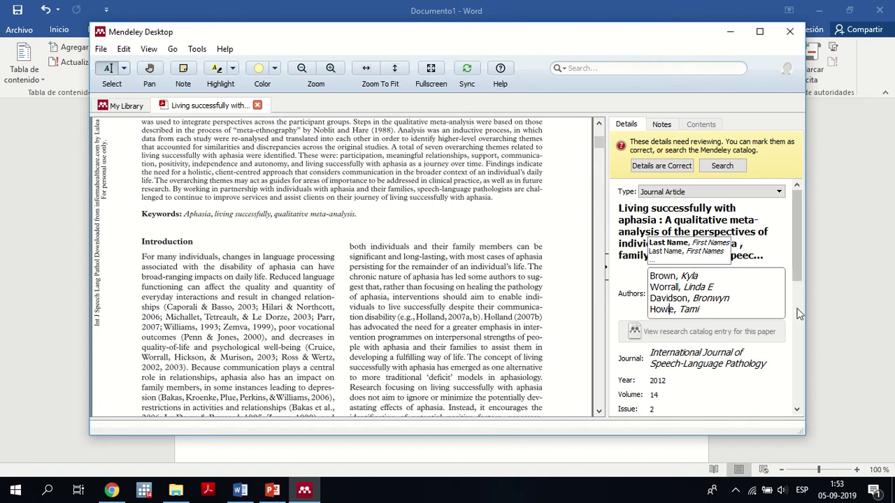
pyautogui.click(621, 322)
pyautogui.click(12, 248)
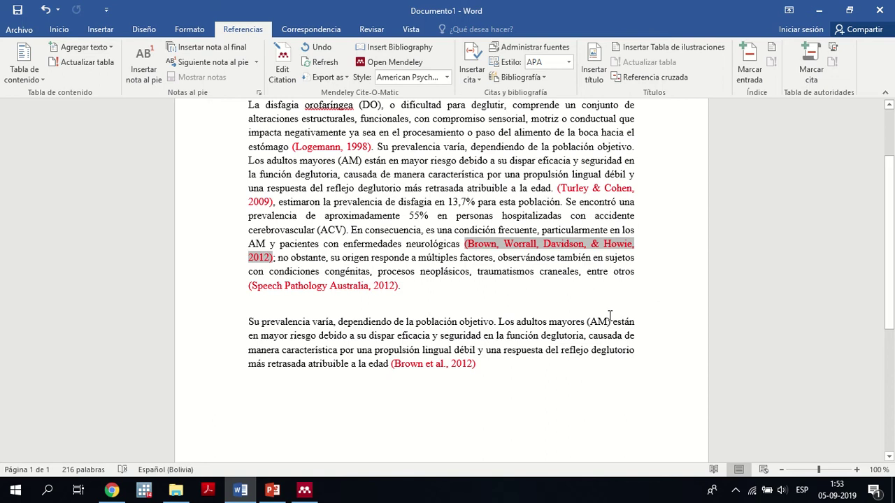
pyautogui.click(610, 244)
pyautogui.click(337, 62)
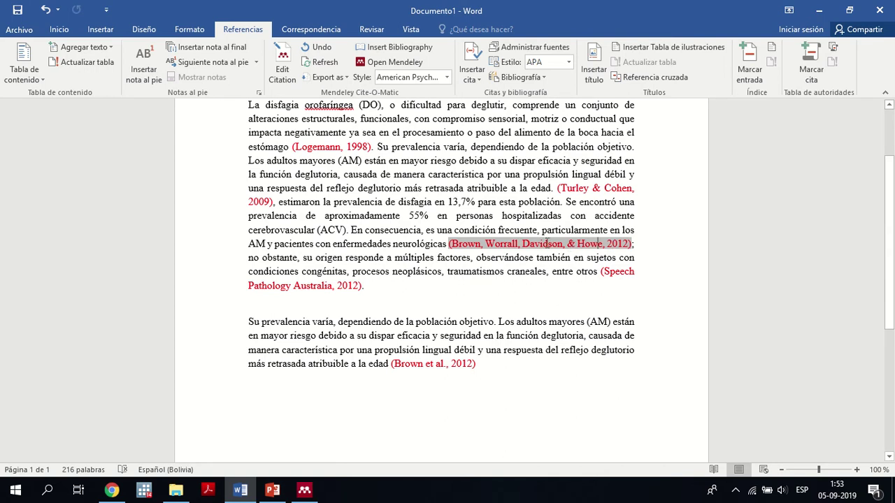
# - Close the open article PDF in Mendeley Desktop and return to the Word document
pyautogui.click(311, 497)
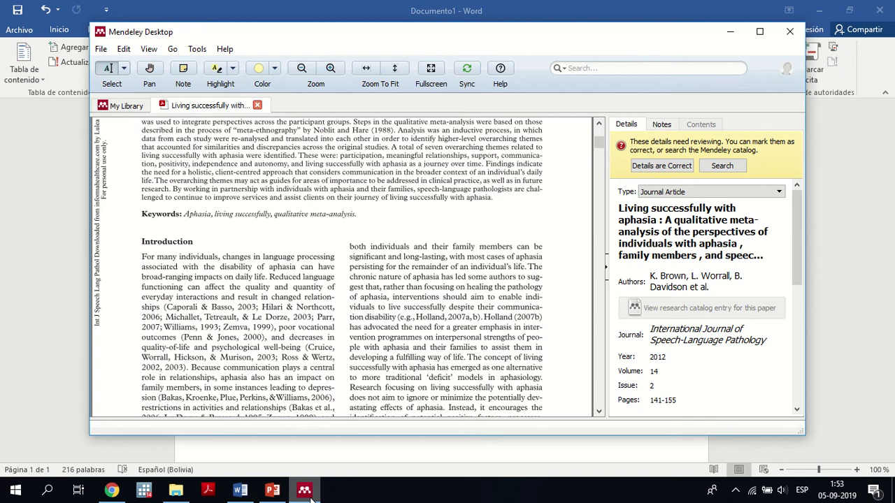
pyautogui.click(257, 105)
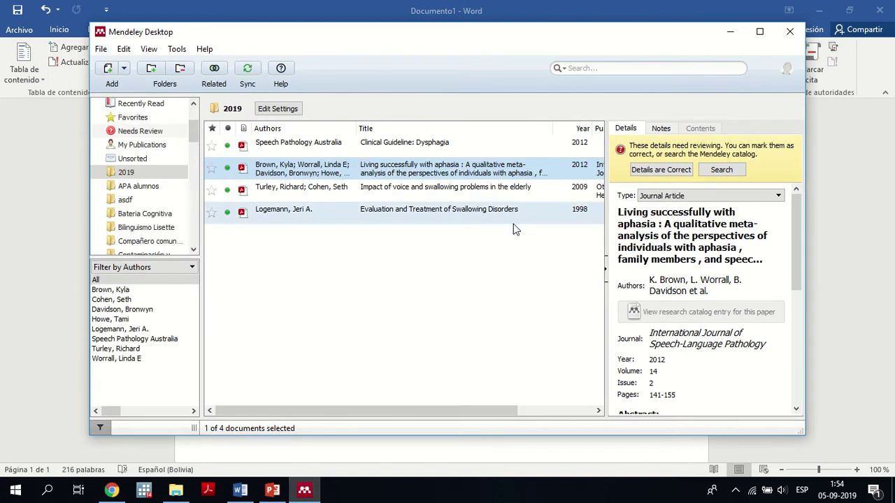
pyautogui.click(44, 227)
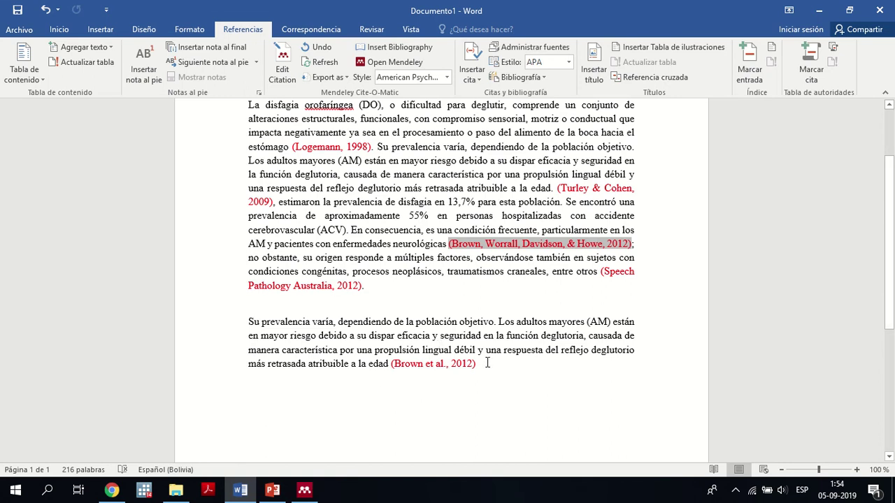
# - Copy the first paragraph's passage from the 2009 citation through "(ACV)" into a new paragraph at the end, and refresh the Mendeley citations
pyautogui.click(350, 232)
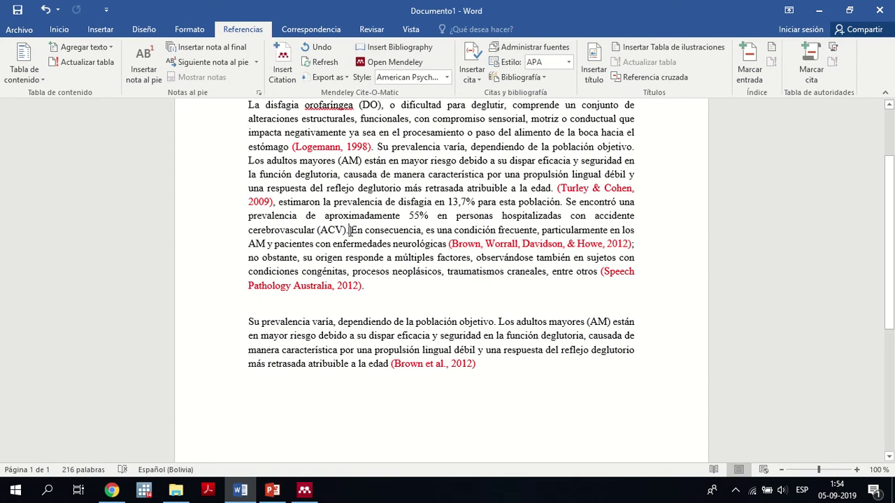
pyautogui.moveTo(350, 231); pyautogui.dragTo(331, 245)
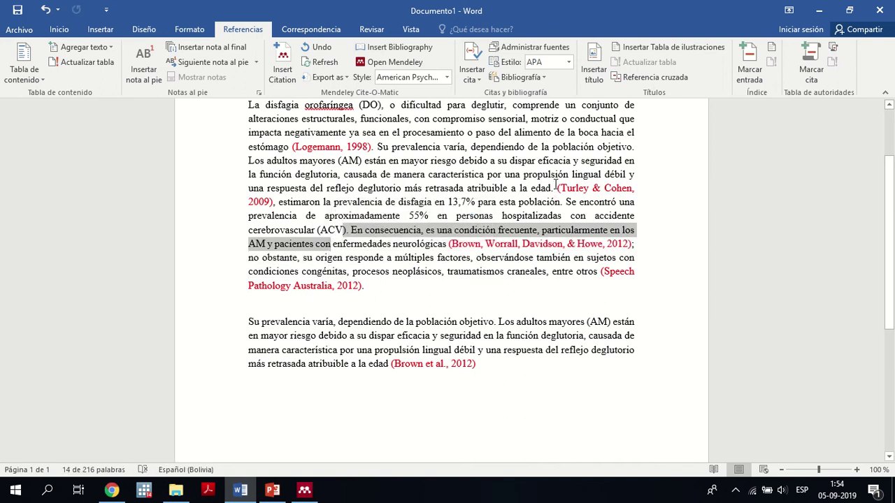
pyautogui.moveTo(559, 188); pyautogui.dragTo(343, 232)
pyautogui.hotkey('ctrl', 'c')
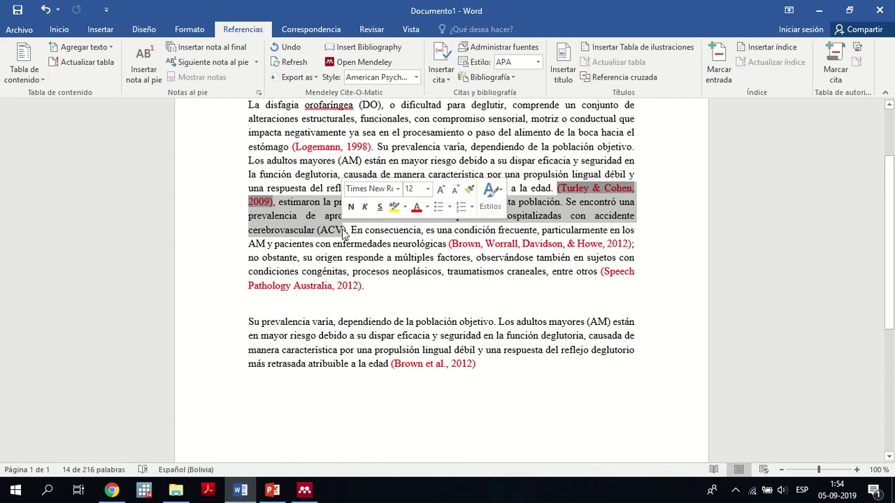
pyautogui.click(516, 365)
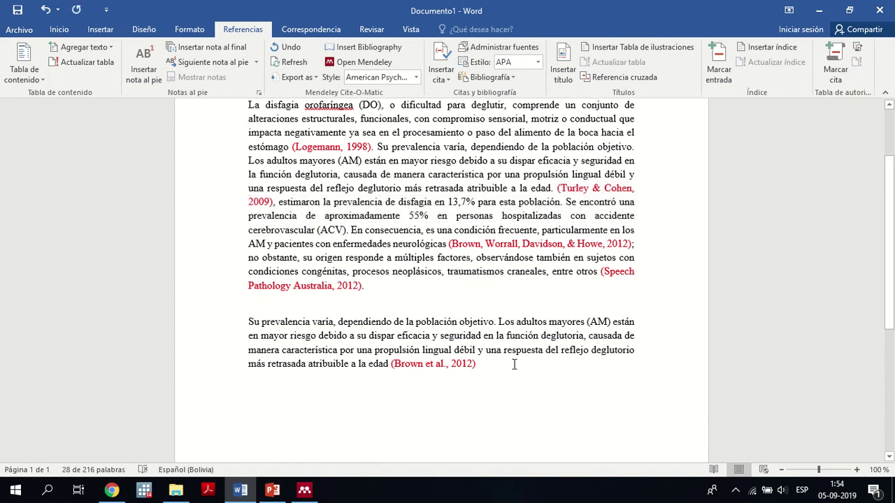
pyautogui.press('Return')
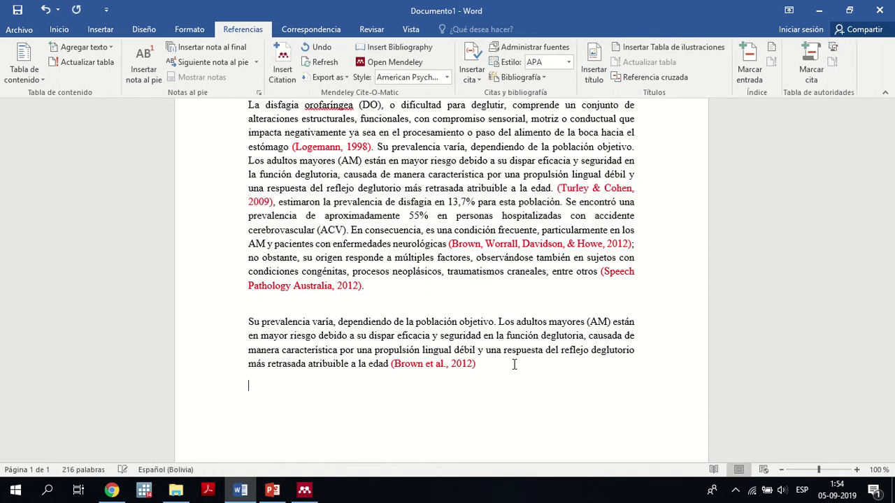
pyautogui.hotkey('ctrl', 'v')
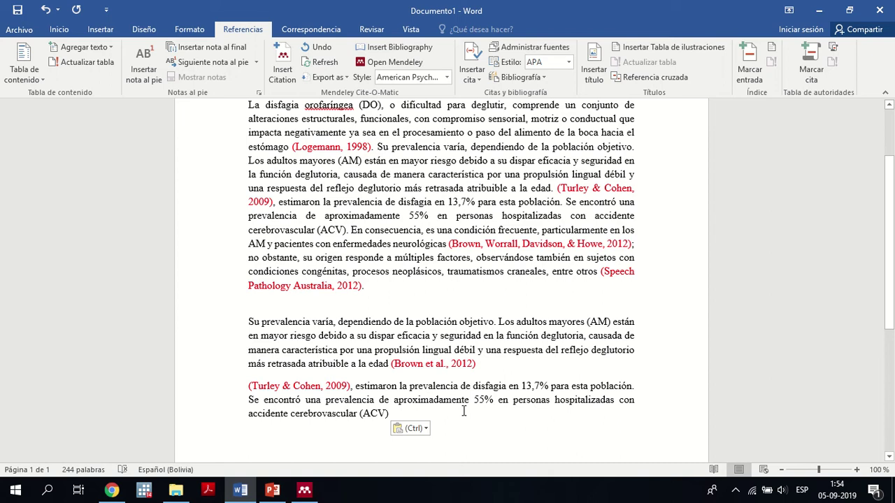
pyautogui.click(352, 400)
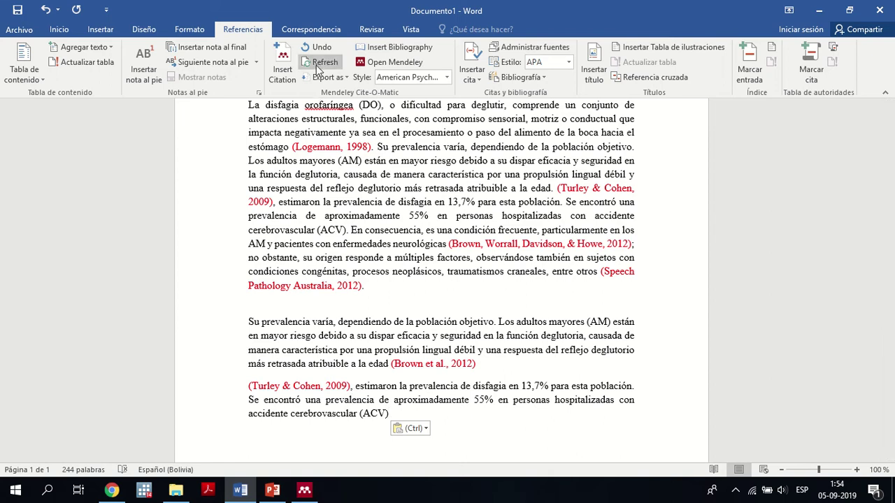
pyautogui.click(318, 63)
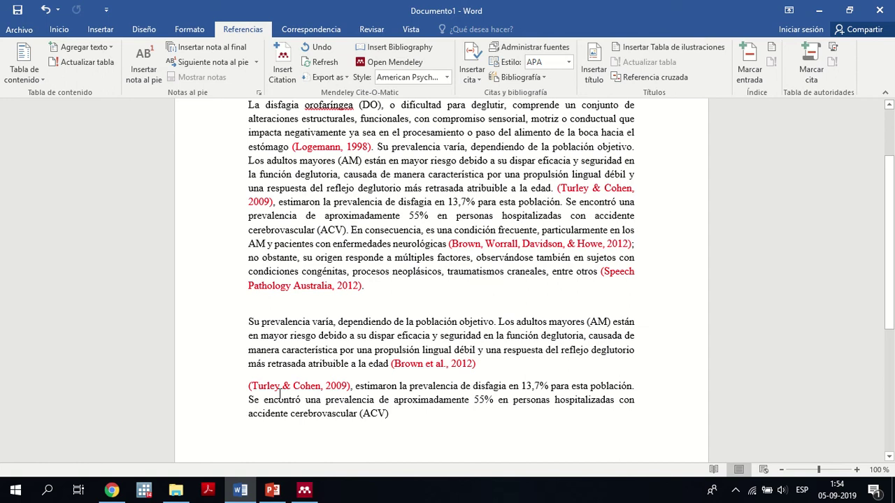
# - Rewrite the pasted 2009 citation in narrative form, removing its opening parenthesis and comma and enclosing only the year in parentheses
pyautogui.click(325, 386)
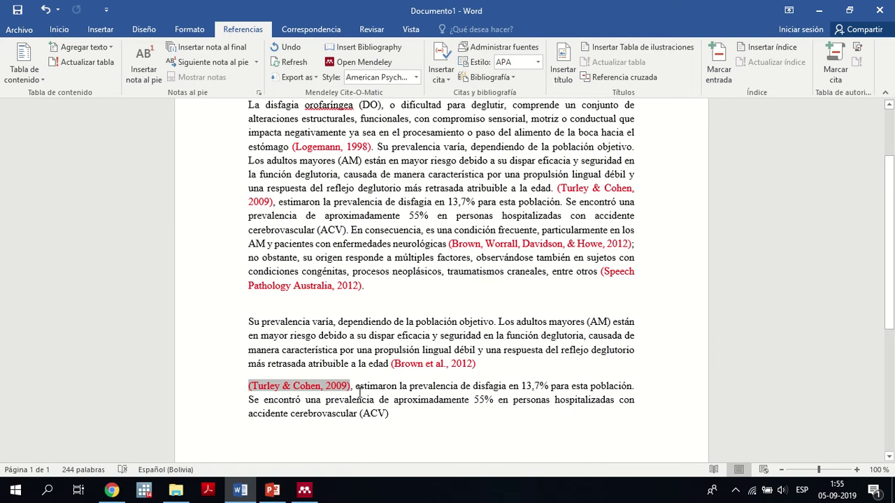
pyautogui.click(400, 364)
pyautogui.click(320, 388)
pyautogui.click(253, 387)
pyautogui.press('BackSpace')
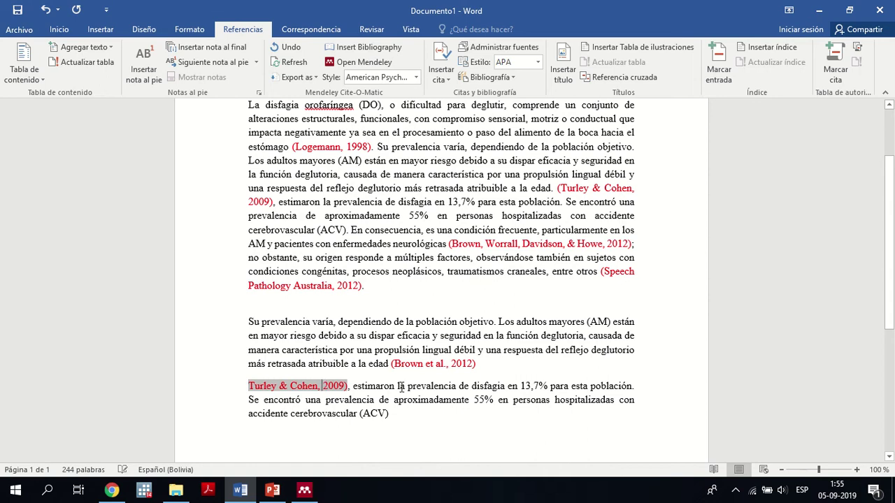
pyautogui.press('BackSpace')
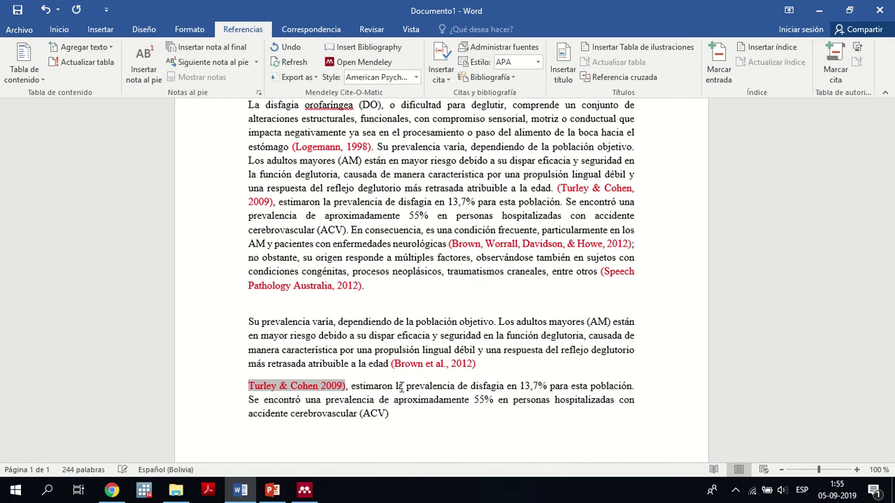
pyautogui.write('(')
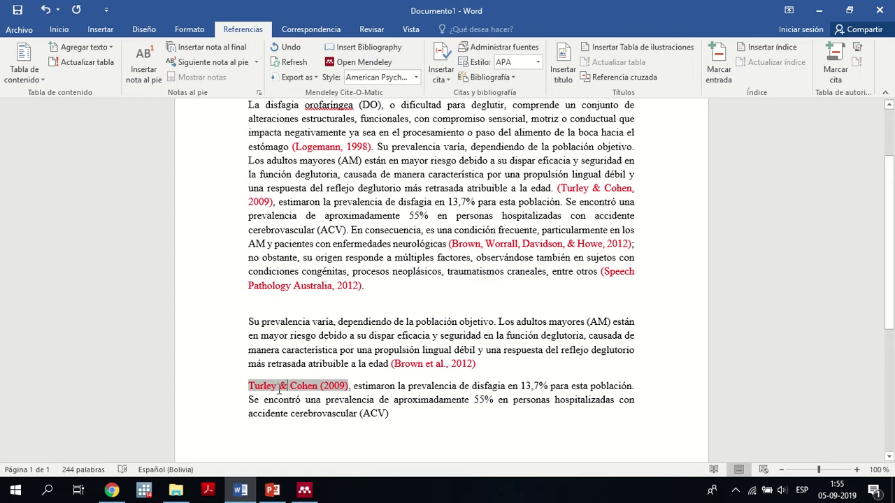
pyautogui.click(396, 381)
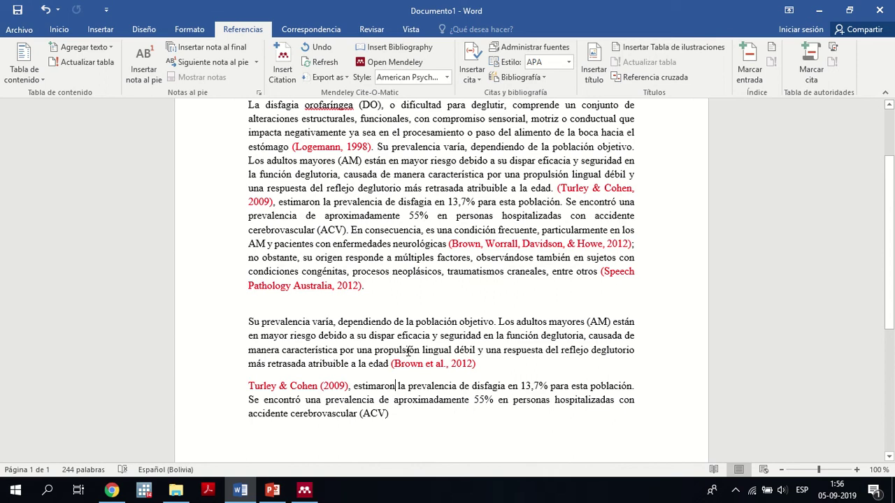
# - Compare the narrative 2009 citation in the last paragraph with the four-author parenthetical citation in the first paragraph
pyautogui.click(417, 430)
pyautogui.moveTo(249, 384); pyautogui.dragTo(428, 419)
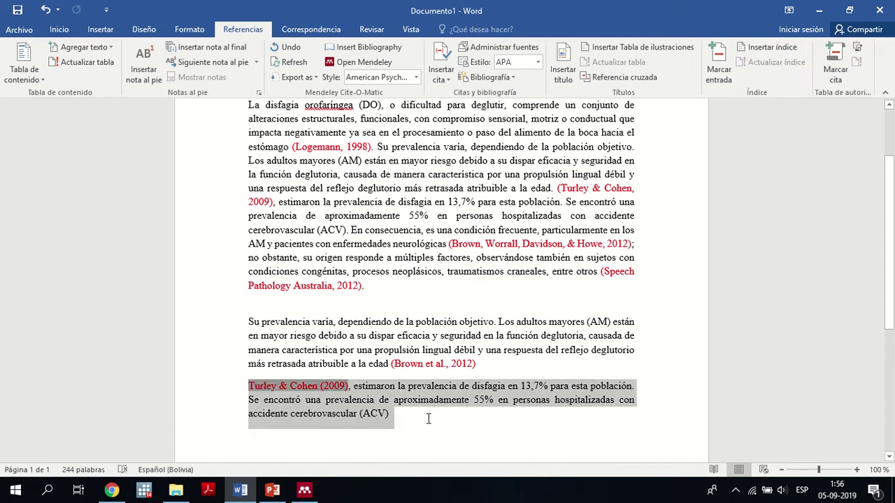
pyautogui.click(428, 419)
pyautogui.moveTo(279, 384); pyautogui.dragTo(349, 386)
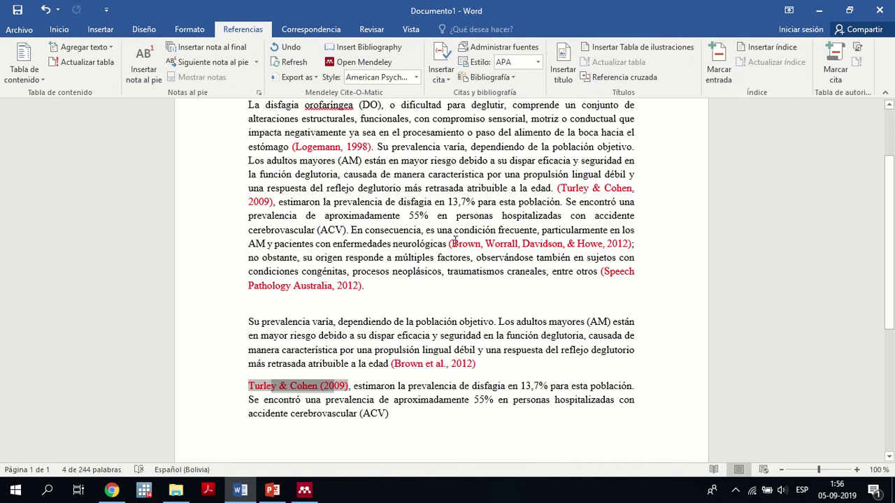
pyautogui.moveTo(449, 243); pyautogui.dragTo(638, 247)
pyautogui.click(497, 386)
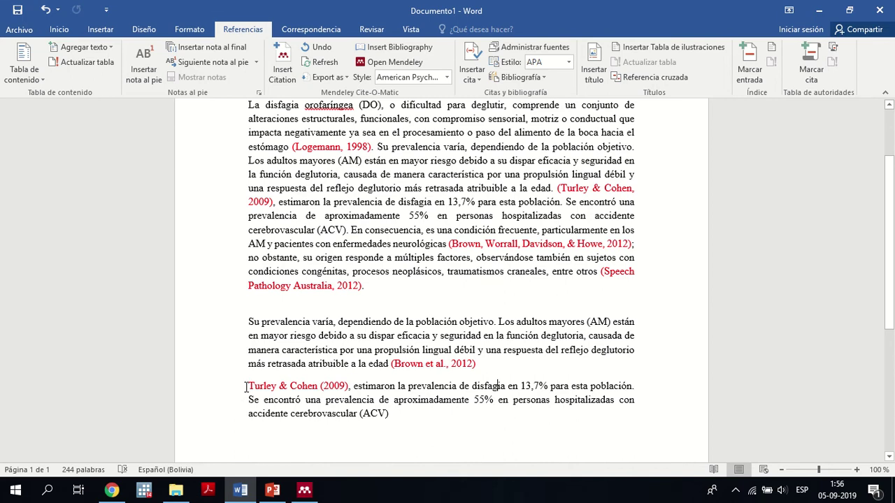
pyautogui.moveTo(247, 387); pyautogui.dragTo(320, 389)
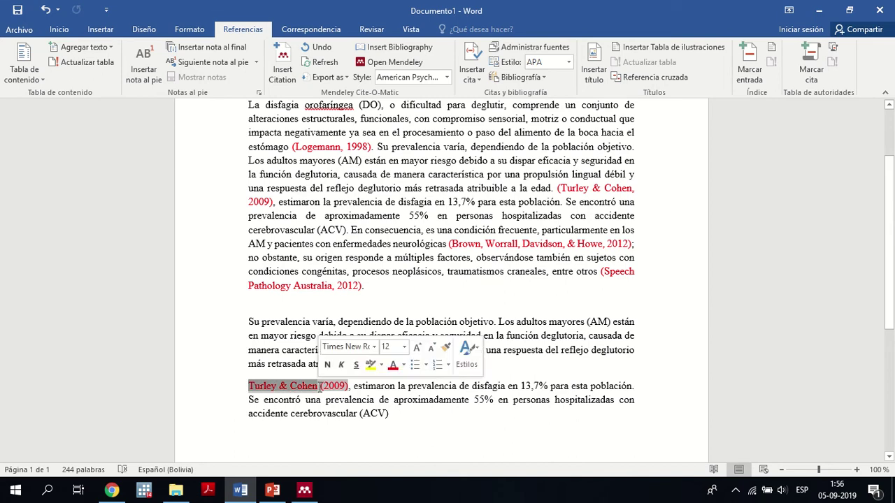
pyautogui.click(371, 414)
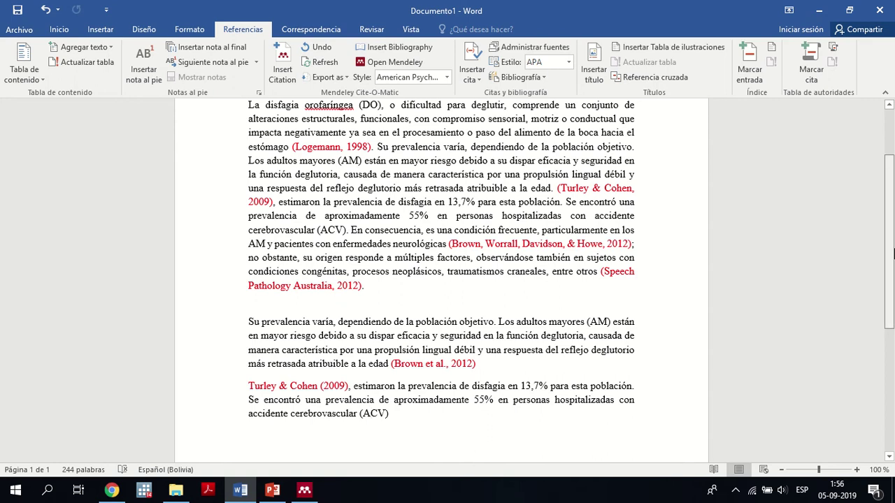
# - Examine the ampersand between the authors in the first paragraph's parenthetical 2009 citation
pyautogui.moveTo(892, 280); pyautogui.dragTo(892, 249)
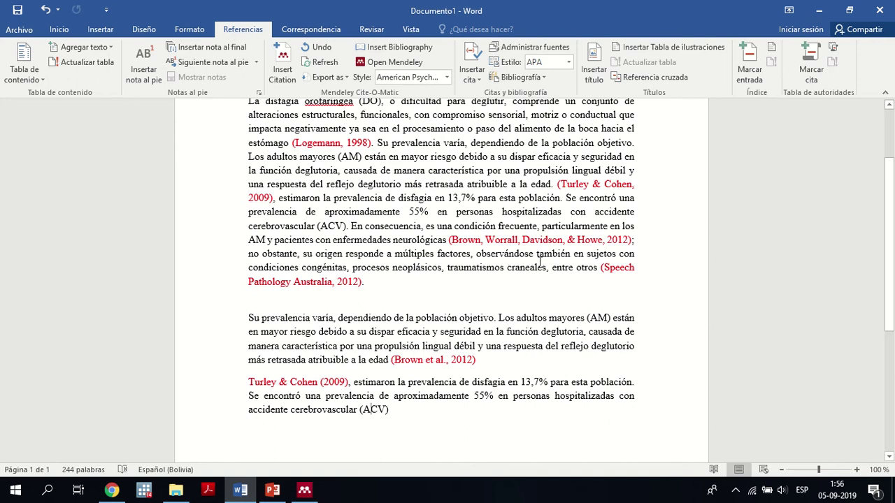
pyautogui.click(593, 187)
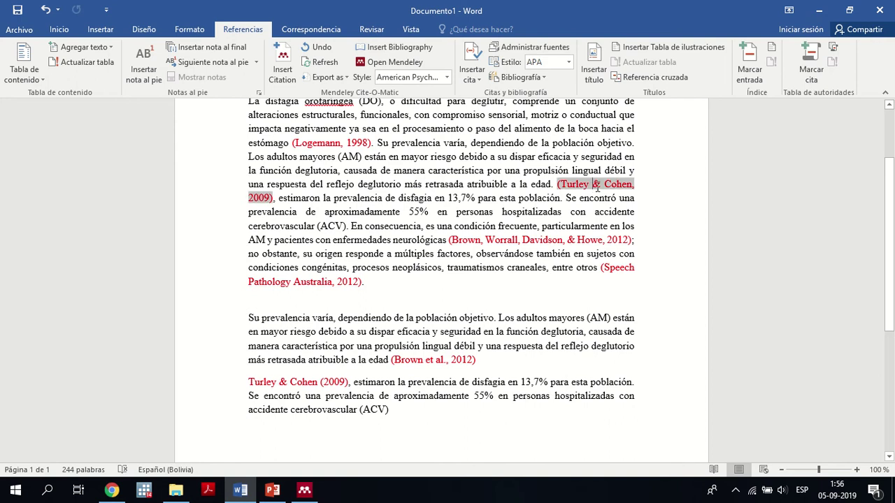
pyautogui.click(696, 284)
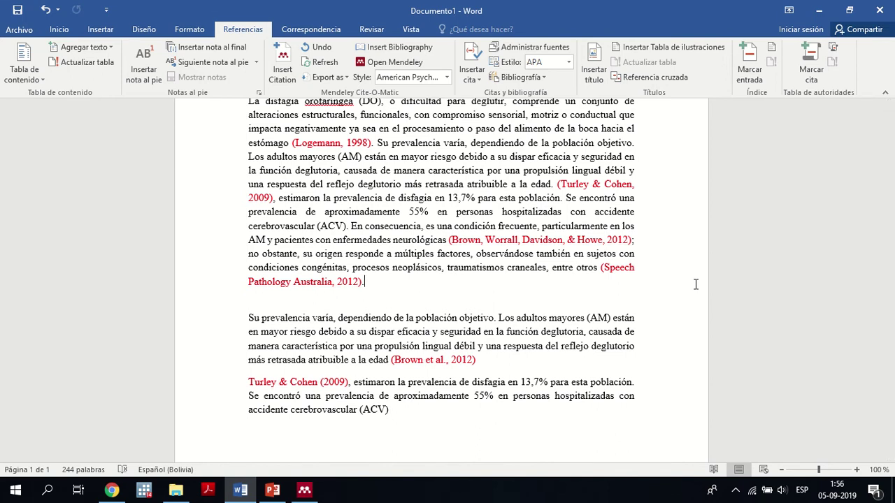
pyautogui.doubleClick(596, 186)
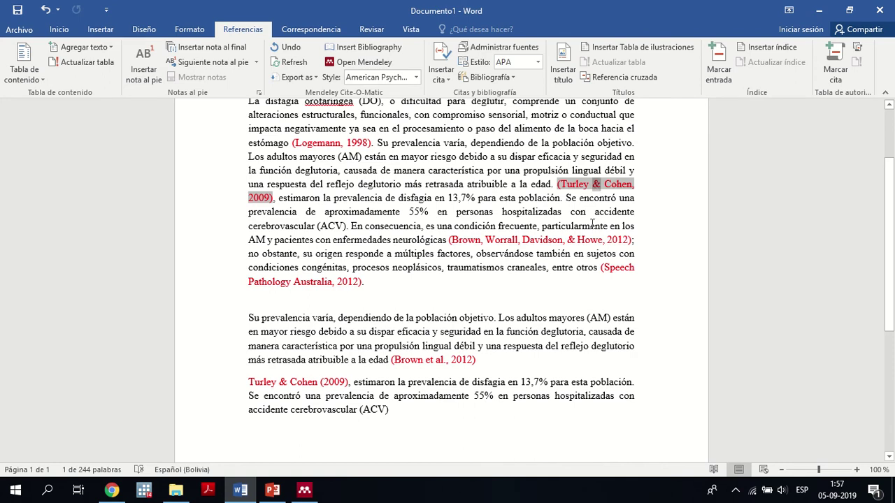
pyautogui.click(412, 279)
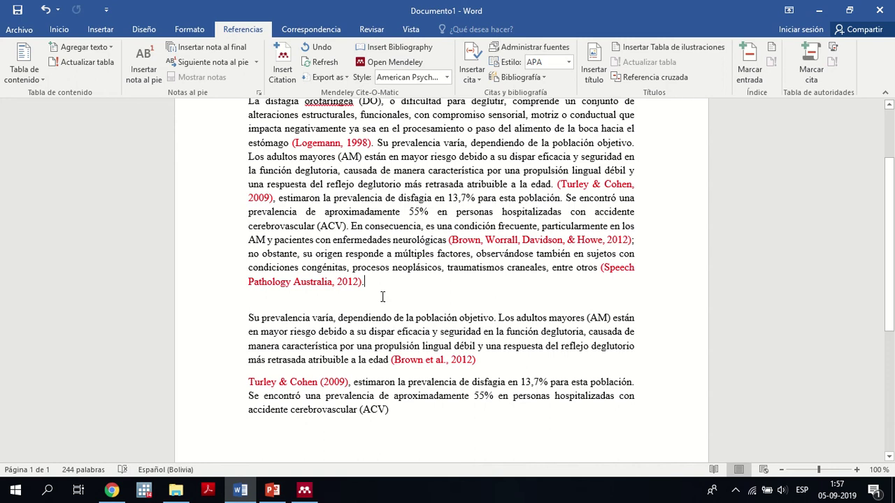
# - Replace every "&" in the document with "y"
pyautogui.click(63, 31)
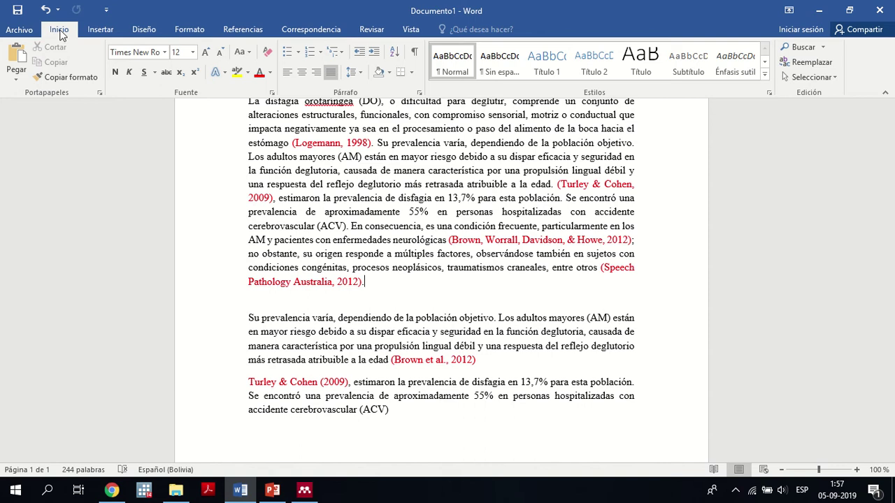
pyautogui.click(813, 64)
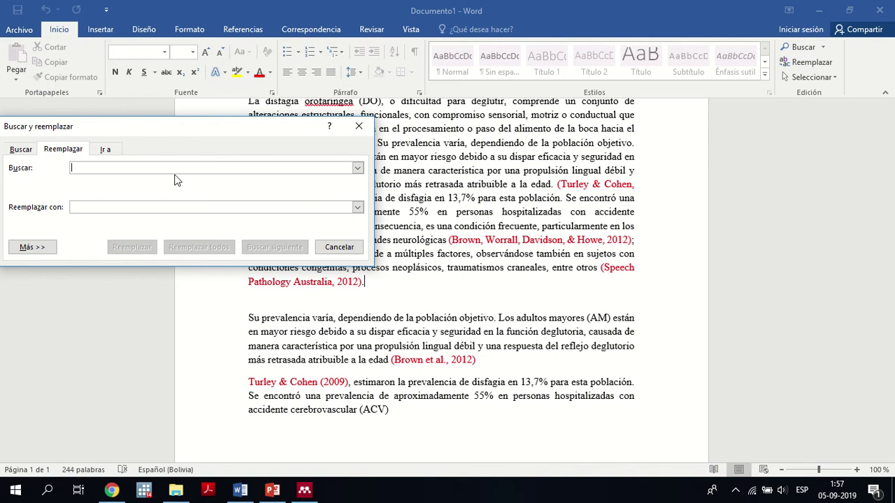
pyautogui.write('&')
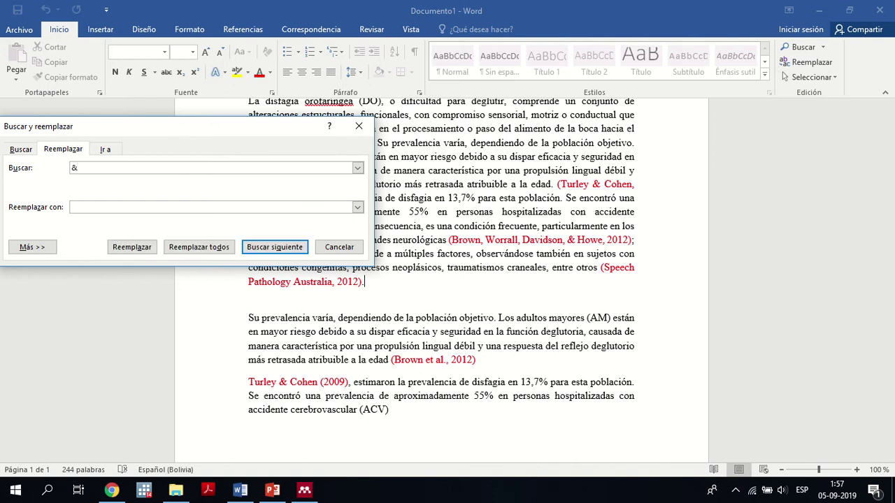
pyautogui.click(111, 206)
pyautogui.write('y')
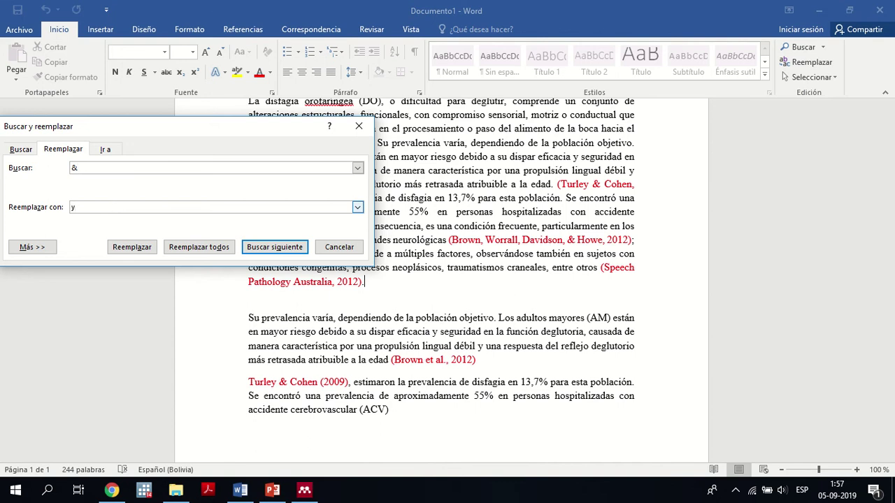
pyautogui.click(196, 248)
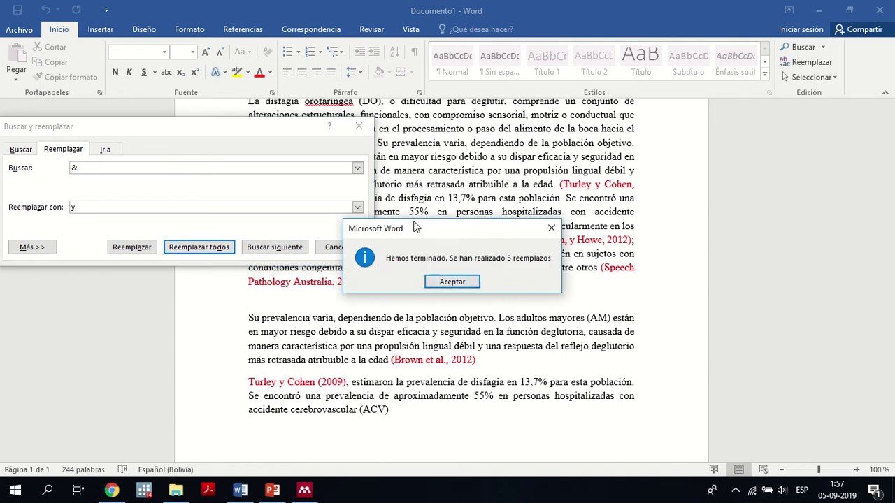
pyautogui.click(451, 281)
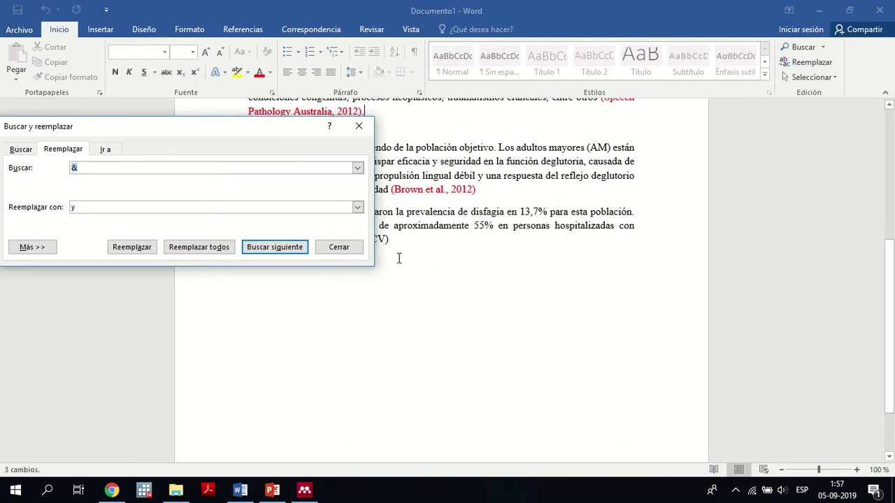
pyautogui.click(359, 126)
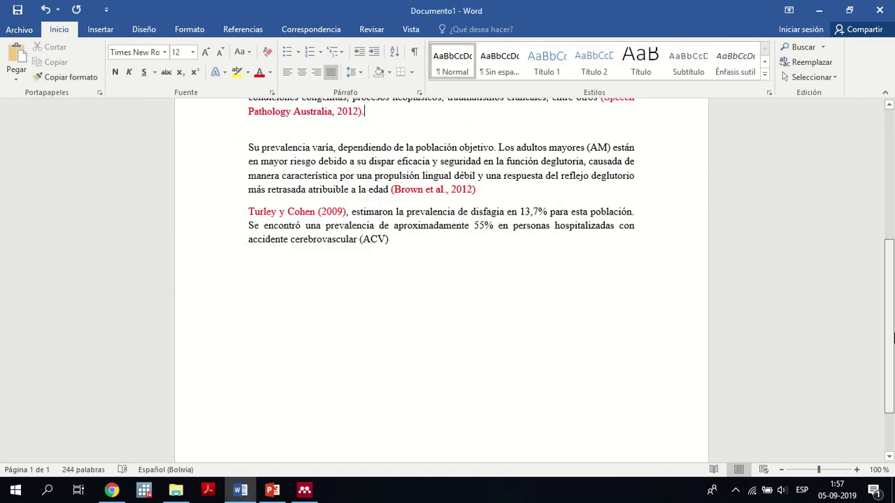
# - Check the conjunction between the authors in the first paragraph's parenthetical citations and in the last paragraph's narrative citation
pyautogui.moveTo(890, 334); pyautogui.dragTo(879, 211)
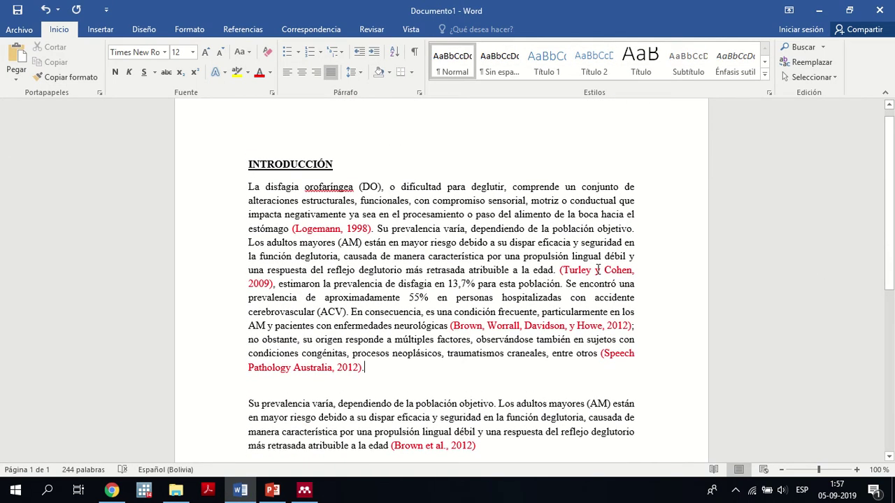
pyautogui.click(596, 271)
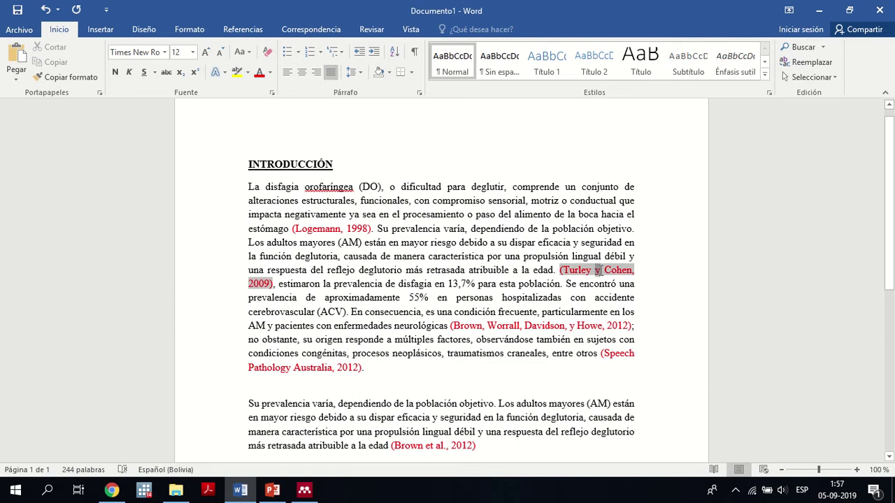
pyautogui.doubleClick(598, 270)
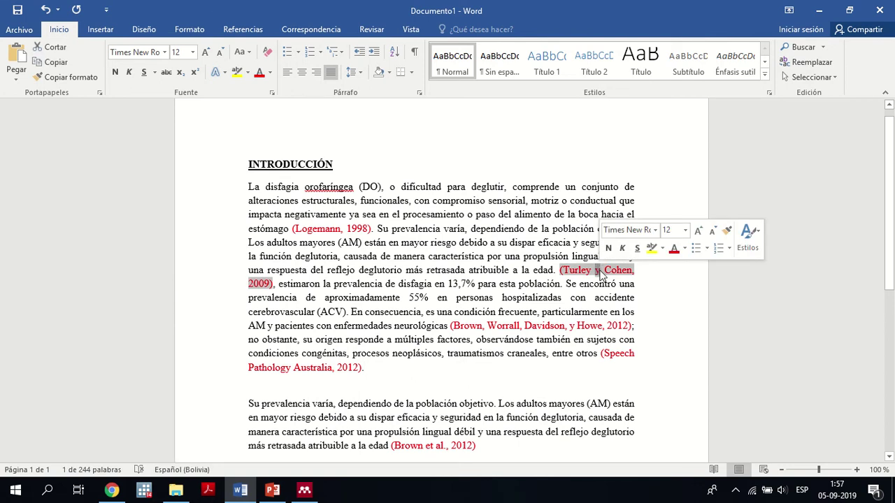
pyautogui.click(571, 327)
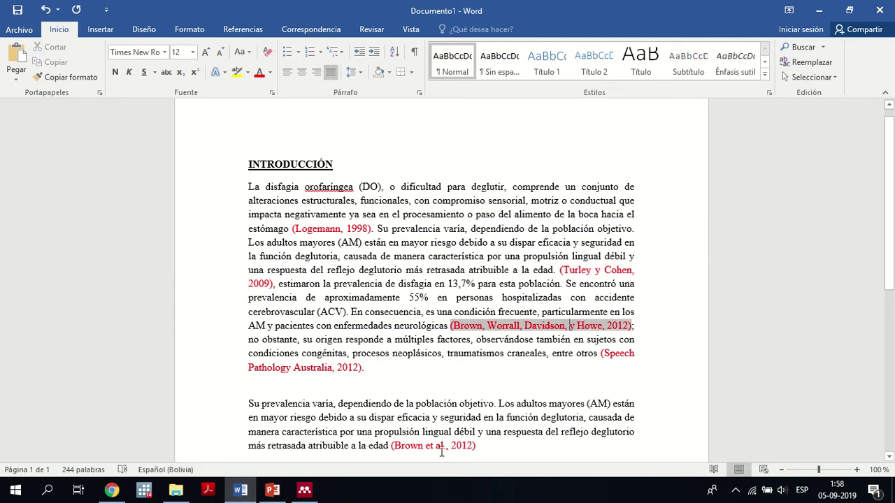
pyautogui.moveTo(892, 215); pyautogui.dragTo(893, 294)
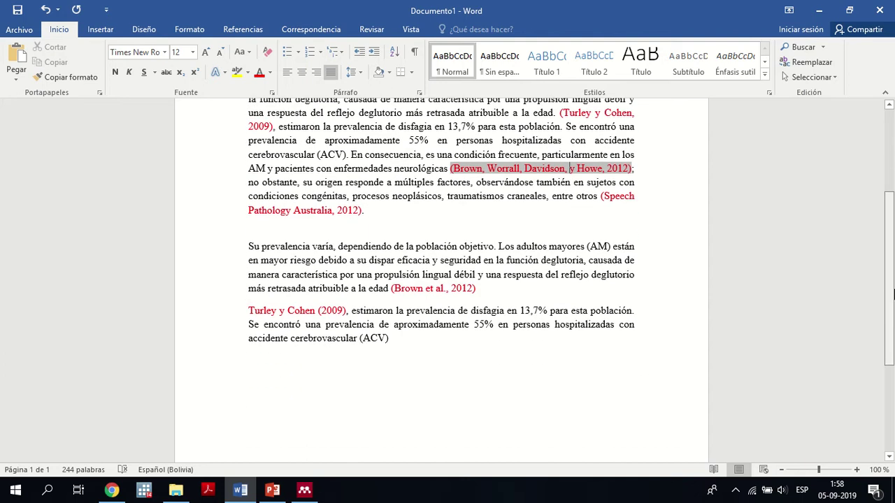
pyautogui.click(280, 310)
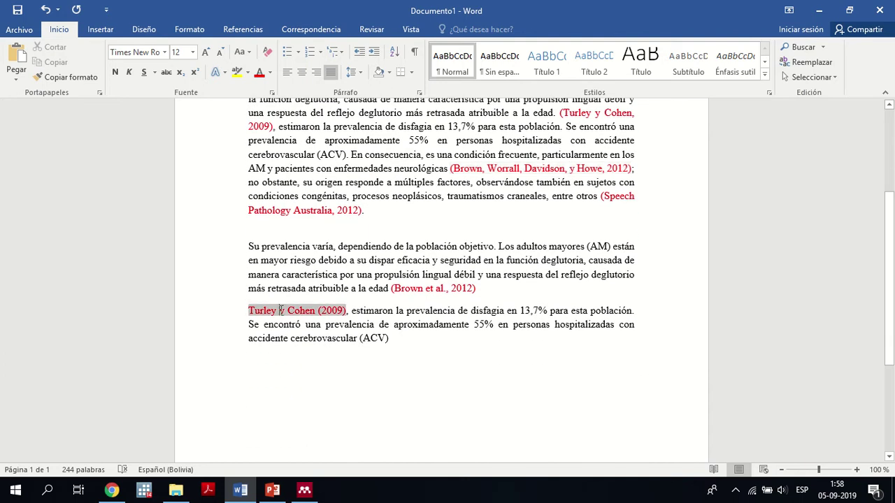
pyautogui.click(439, 238)
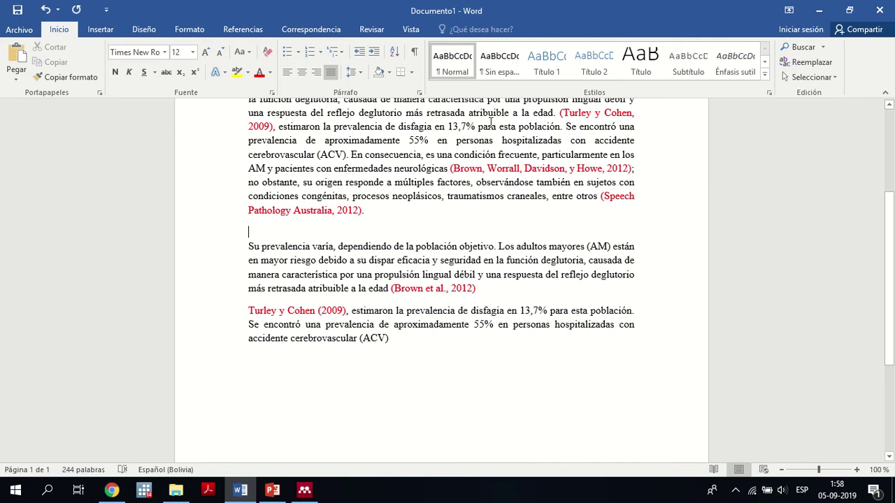
pyautogui.scroll(2, 872, 188)
pyautogui.scroll(1, 873, 188)
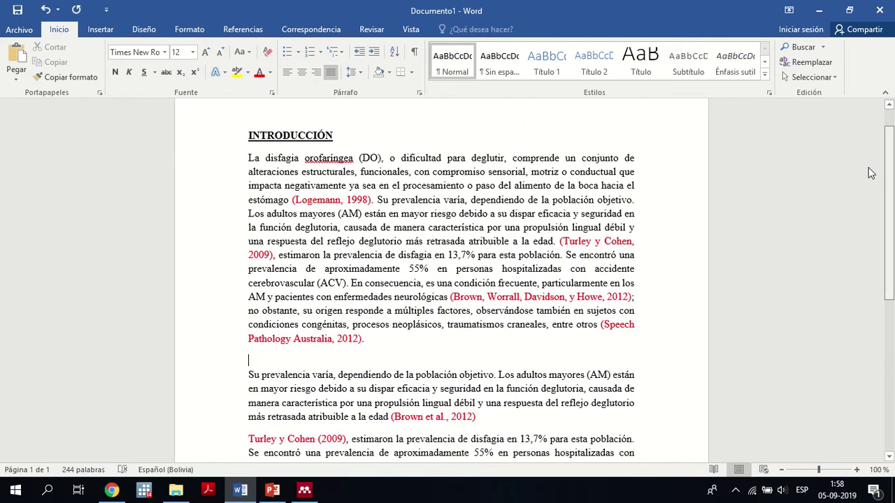
# - End the last paragraph with a period and add the bold heading "REFERENCIAS:" below it, leaving a blank line between
pyautogui.scroll(-4, 870, 210)
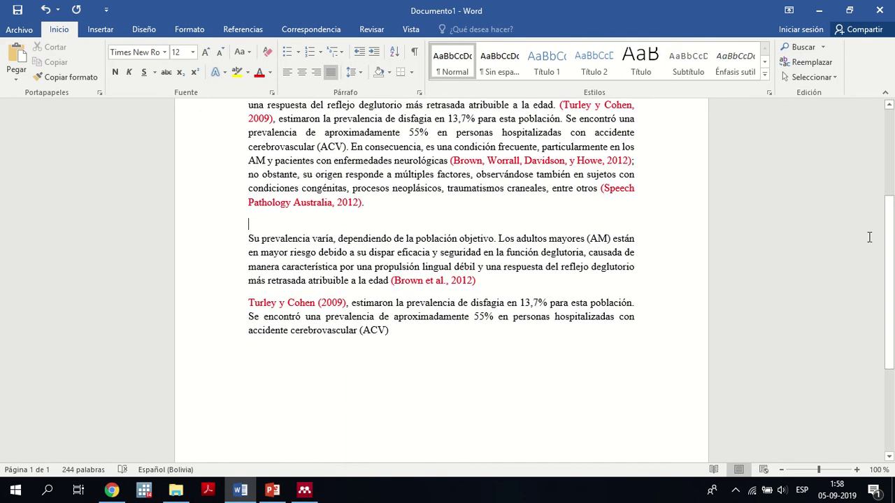
pyautogui.click(550, 333)
pyautogui.write('.')
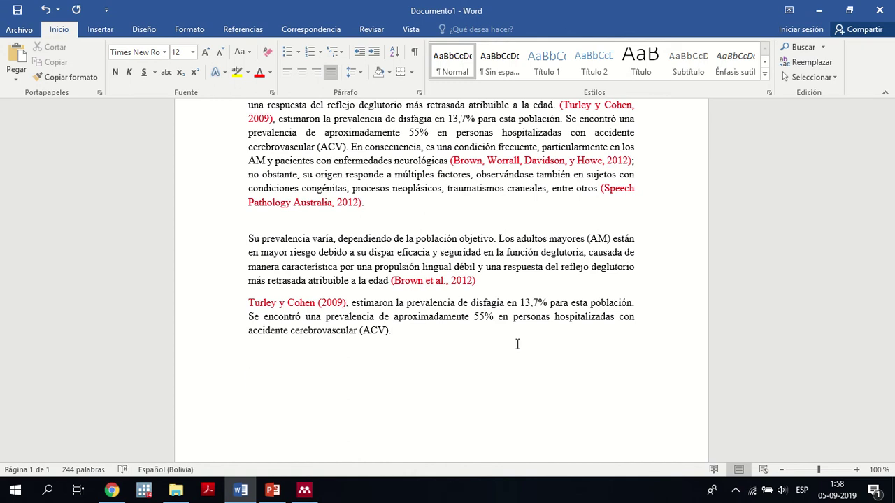
pyautogui.hotkey('ctrl', 'n')
pyautogui.write('REFERENCIAS:')
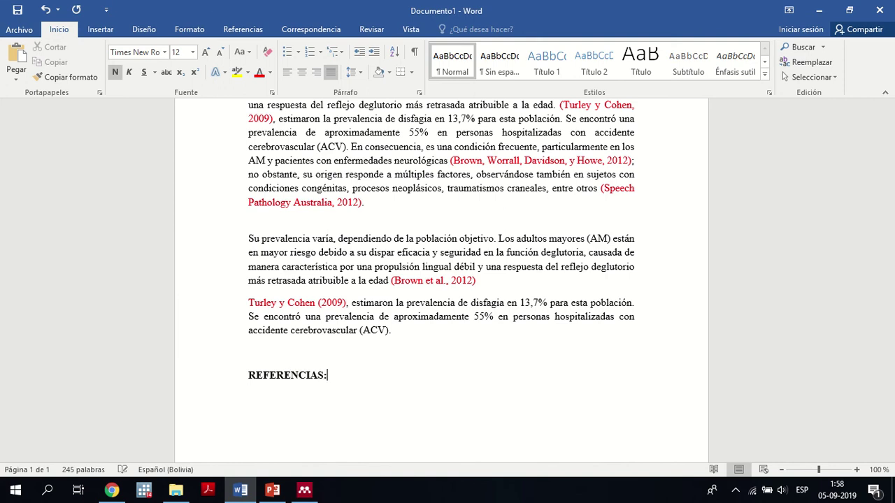
# - Underline the "REFERENCIAS:" heading and start a new paragraph below it without bold or underline
pyautogui.hotkey('shift', 'Left')
pyautogui.hotkey('shift', 'Left')
pyautogui.hotkey('shift', 'Left')
pyautogui.hotkey('shift', 'Left')
pyautogui.hotkey('shift', 'Left')
pyautogui.hotkey('shift', 'Left')
pyautogui.hotkey('shift', 'Left')
pyautogui.hotkey('shift', 'Left')
pyautogui.hotkey('shift', 'Left')
pyautogui.hotkey('shift', 'Left')
pyautogui.hotkey('shift', 'Left')
pyautogui.hotkey('shift', 'Left')
pyautogui.hotkey('ctrl', 's')
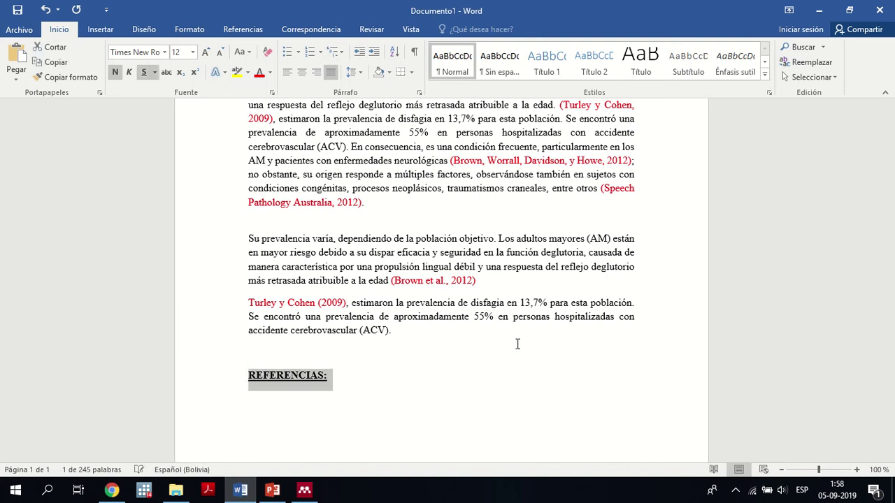
pyautogui.press('End')
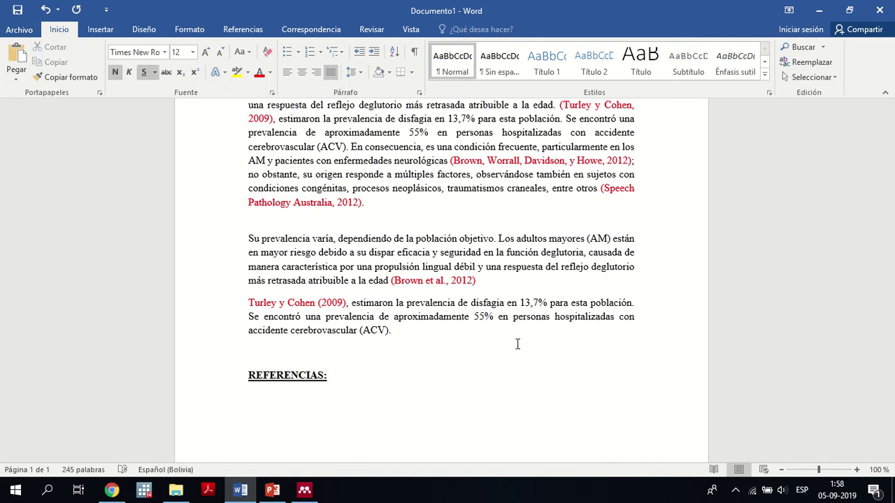
pyautogui.press('Return')
pyautogui.hotkey('ctrl', 'n')
pyautogui.hotkey('ctrl', 's')
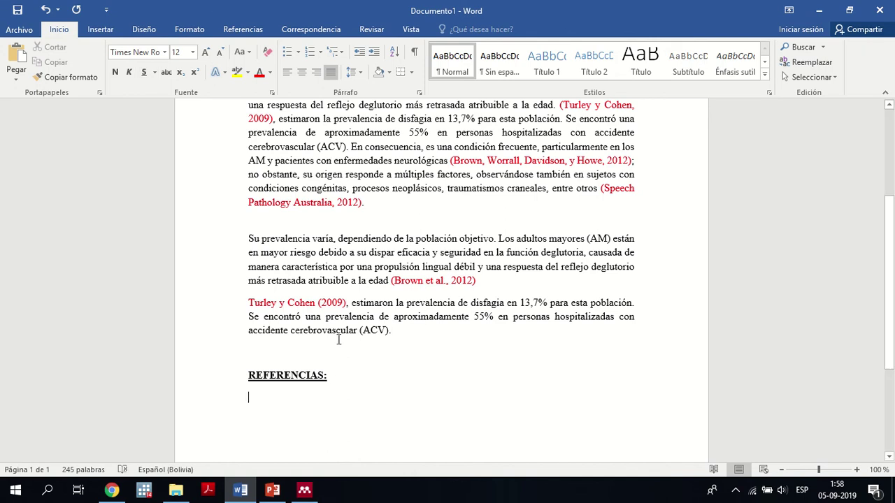
# - Try to insert the Mendeley bibliography with the cursor inside the first paragraph's four-author 2012 citation
pyautogui.click(425, 280)
pyautogui.click(314, 209)
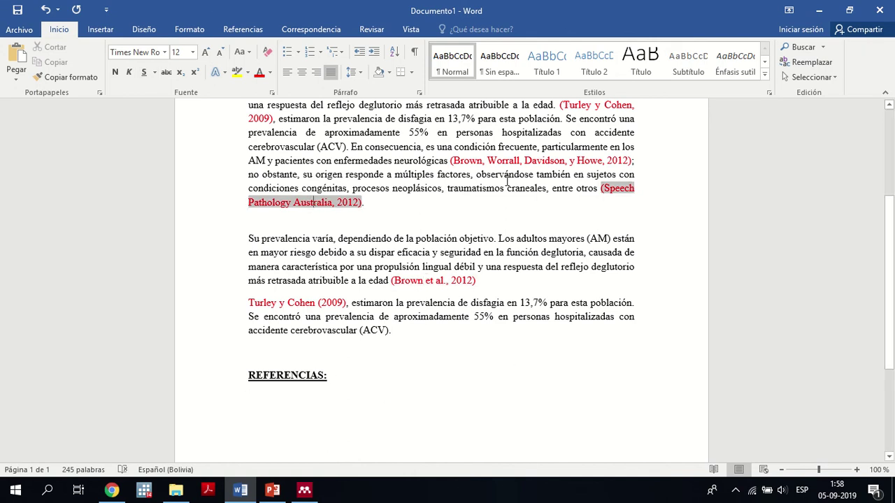
pyautogui.click(572, 162)
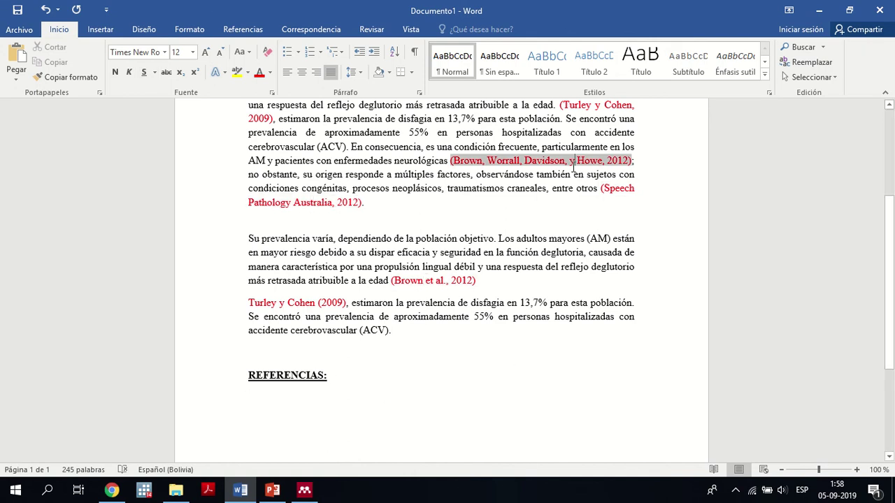
pyautogui.click(241, 32)
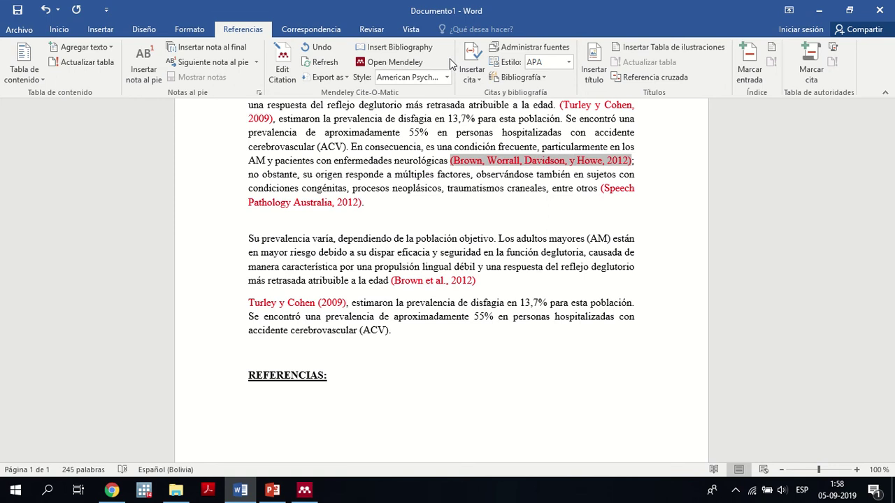
pyautogui.click(398, 44)
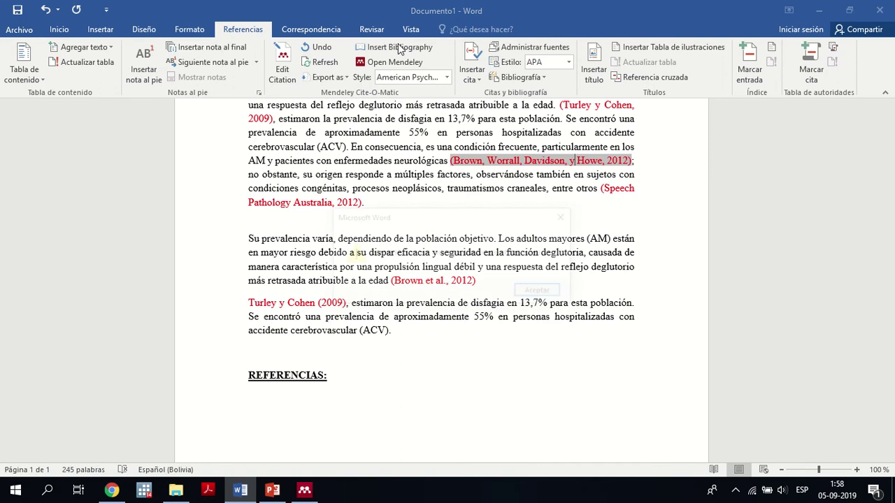
pyautogui.click(533, 293)
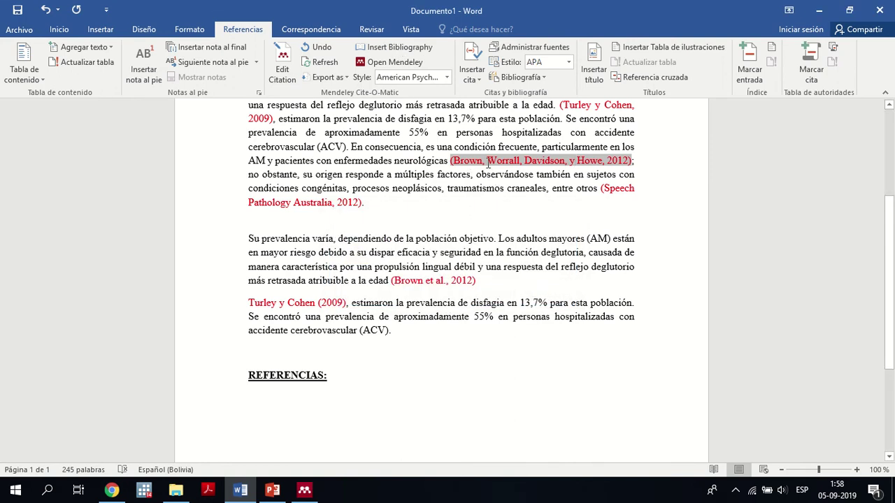
pyautogui.moveTo(456, 166); pyautogui.dragTo(591, 167)
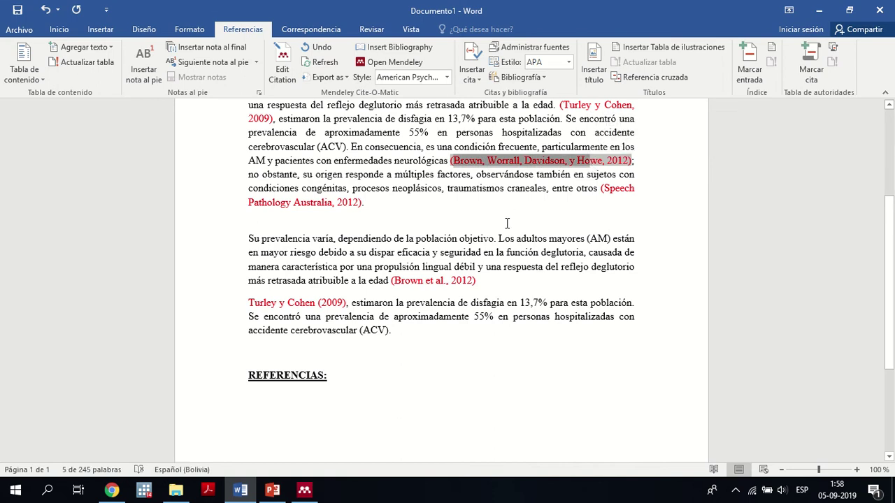
# - Insert the Mendeley bibliography below the "REFERENCIAS:" heading, keeping the manual edit of the four-author 2012 citation
pyautogui.click(360, 379)
pyautogui.press('Return')
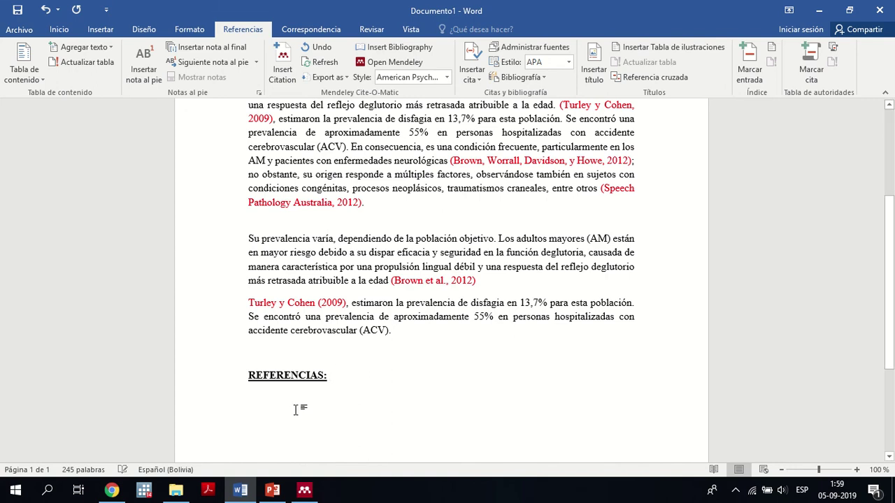
pyautogui.click(256, 397)
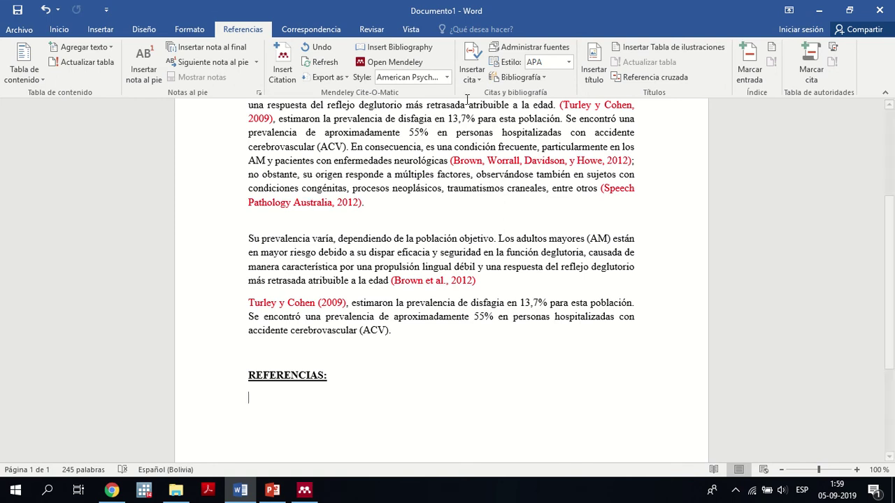
pyautogui.click(378, 50)
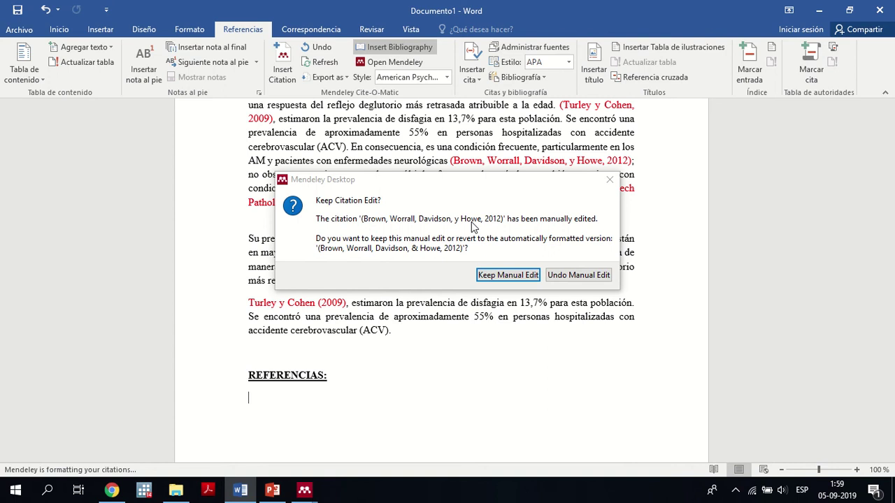
pyautogui.click(495, 275)
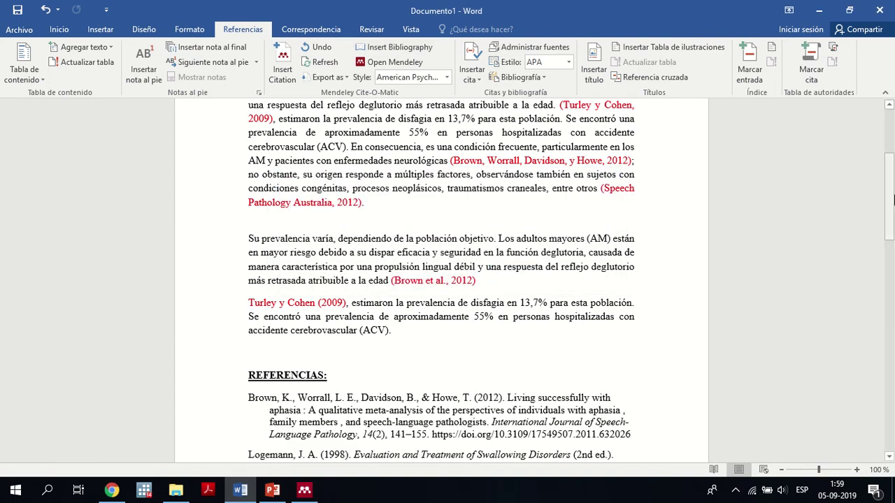
# - Justify all the bibliography entries under the "REFERENCIAS:" heading
pyautogui.moveTo(894, 200); pyautogui.dragTo(893, 263)
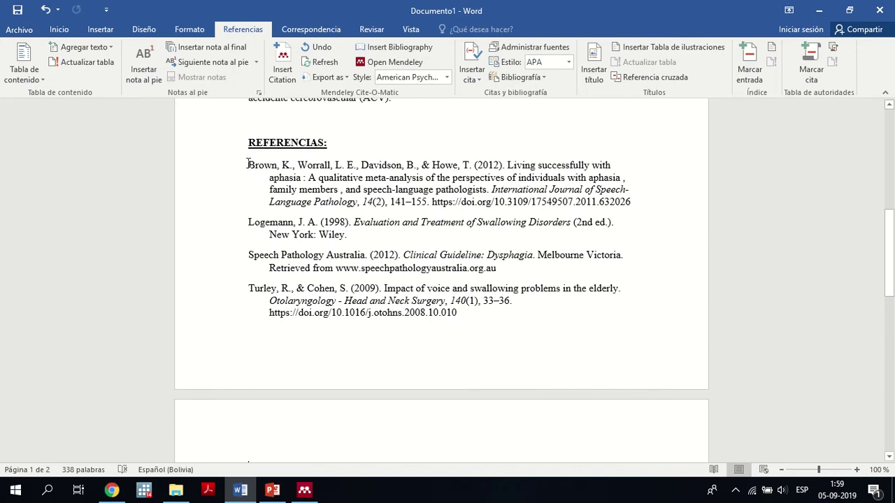
pyautogui.moveTo(249, 164); pyautogui.dragTo(483, 308)
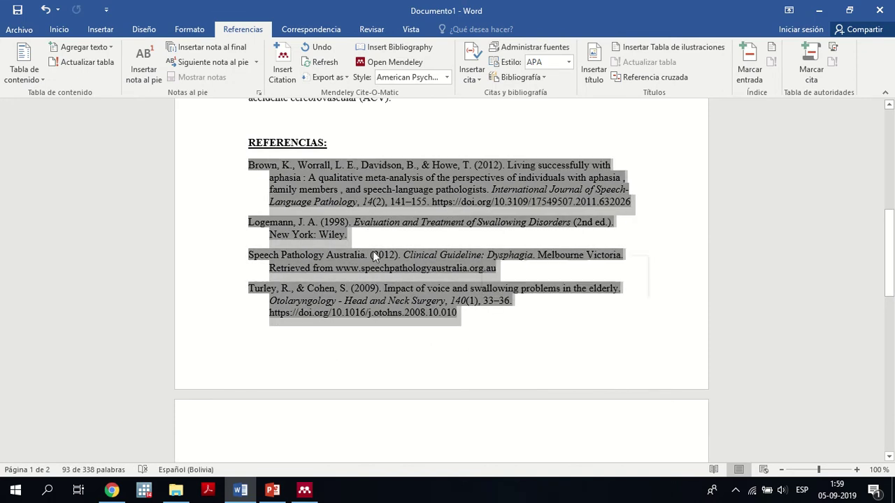
pyautogui.click(60, 30)
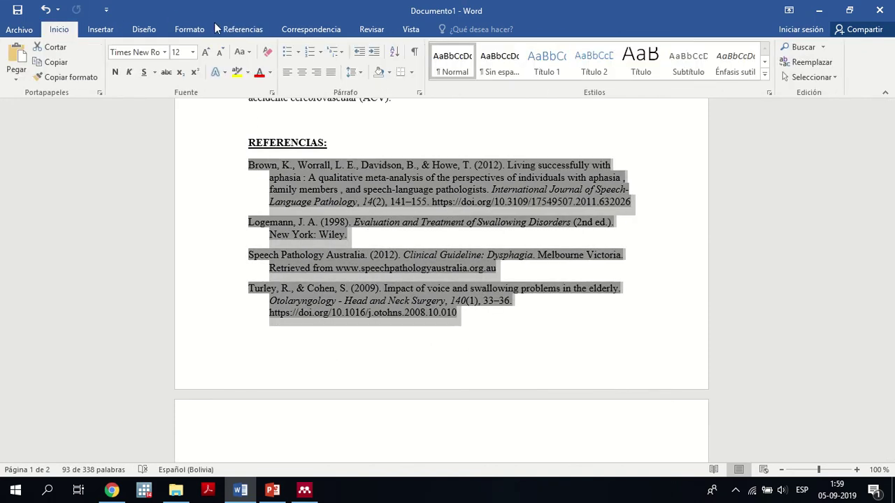
pyautogui.click(330, 75)
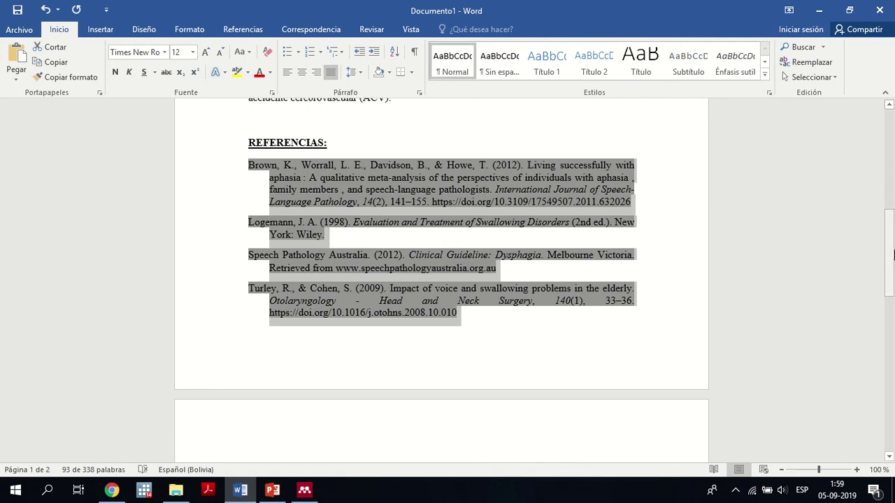
# - Review the justified bibliography entries under the "REFERENCIAS:" heading, from the first entry to the last
pyautogui.moveTo(894, 255)
pyautogui.mouseDown()
pyautogui.moveTo(892, 241)
pyautogui.moveTo(892, 249)
pyautogui.mouseUp()
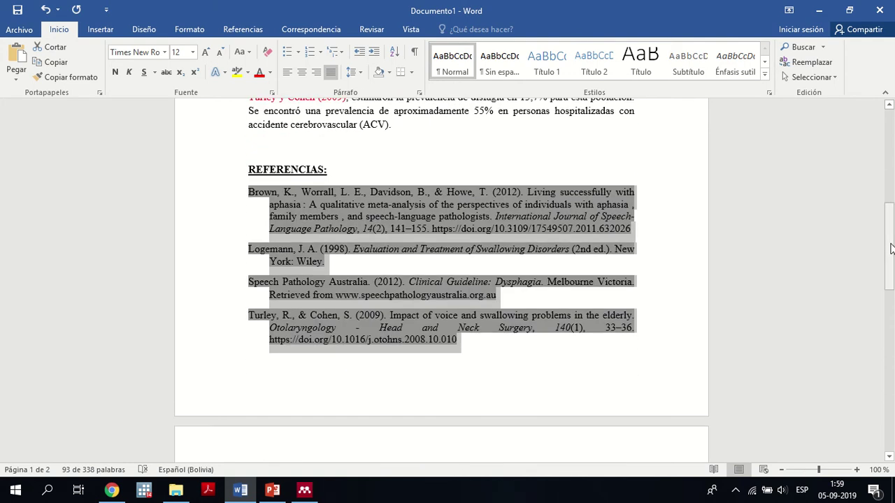
pyautogui.click(324, 261)
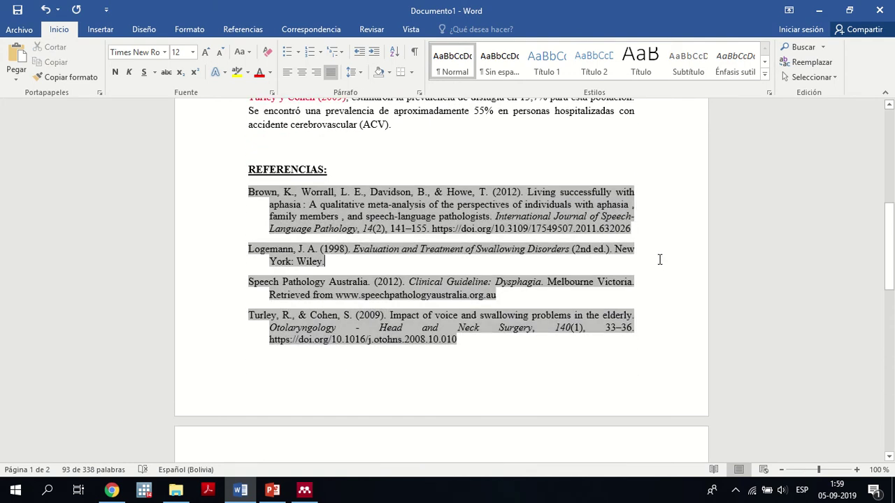
pyautogui.click(404, 177)
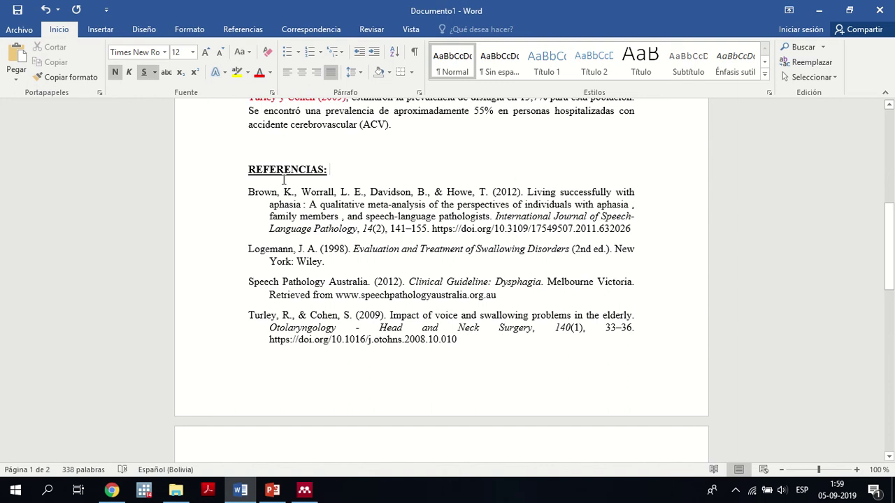
pyautogui.keyDown('shift'); pyautogui.click(552, 343); pyautogui.keyUp('shift')
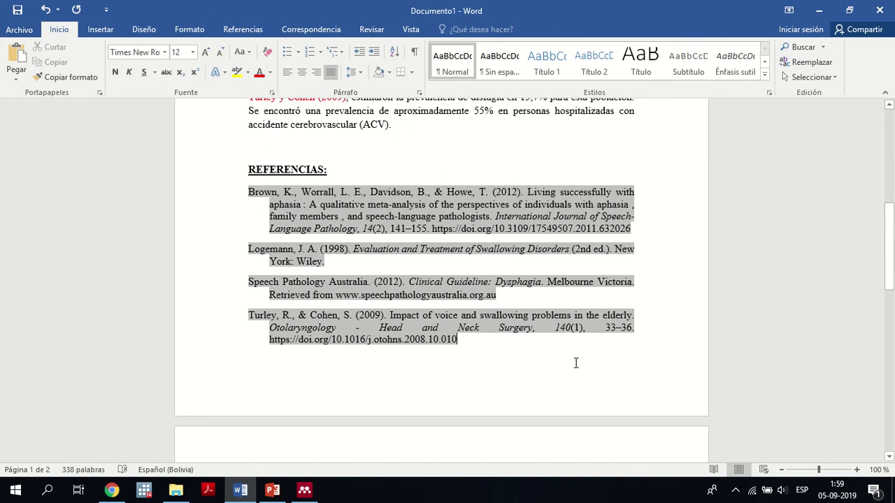
pyautogui.click(434, 167)
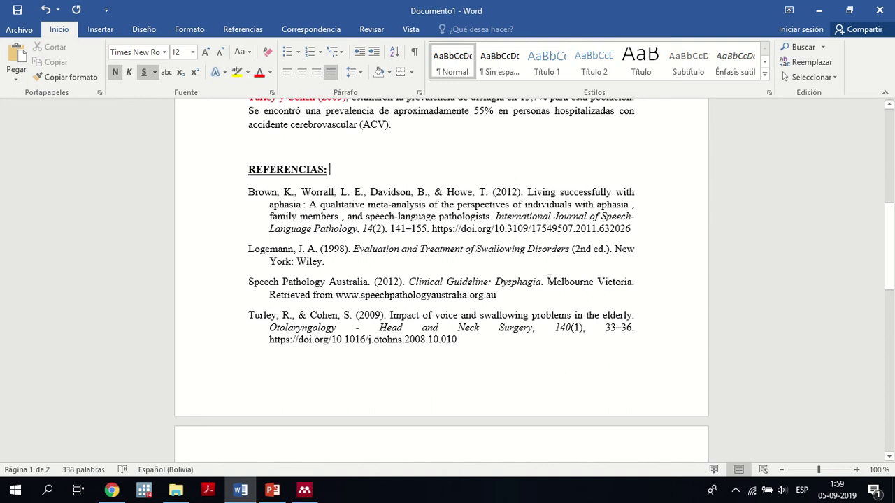
pyautogui.moveTo(889, 261); pyautogui.dragTo(889, 275)
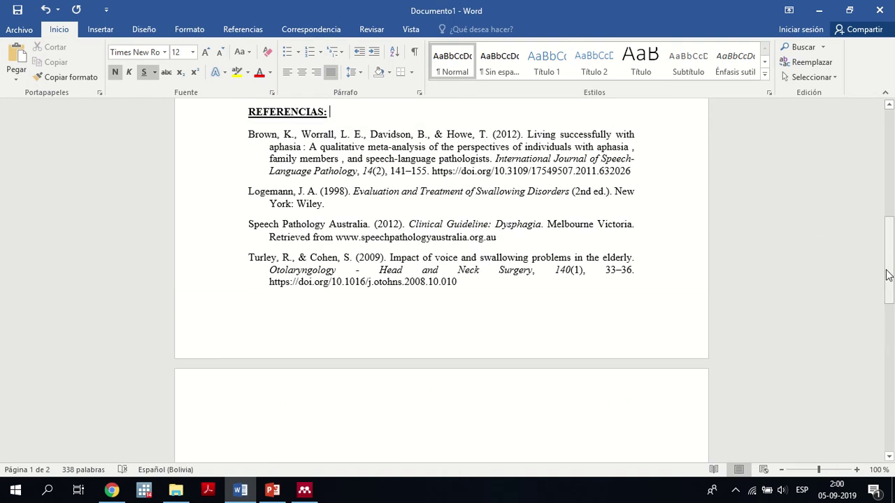
pyautogui.click(572, 379)
pyautogui.hotkey('ctrl', 'shift', 'Up')
pyautogui.hotkey('ctrl', 'shift', 'Up')
pyautogui.hotkey('ctrl', 'shift', 'Up')
pyautogui.hotkey('ctrl', 'shift', 'Up')
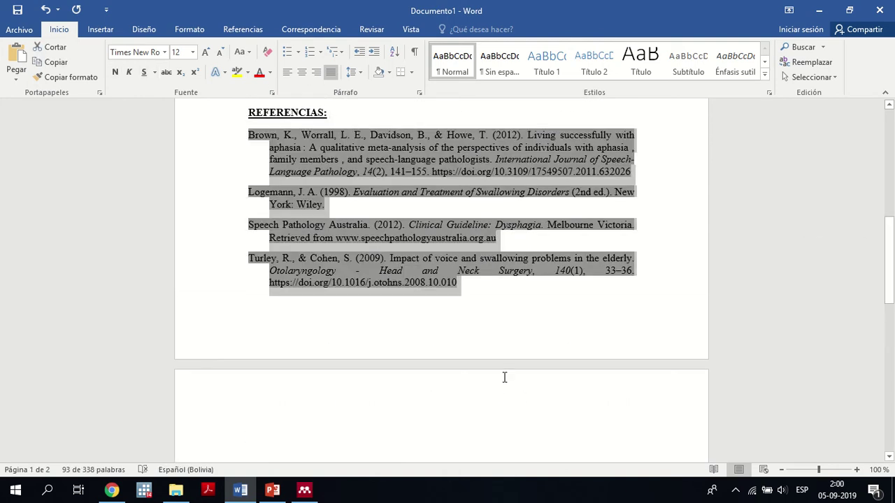
pyautogui.hotkey('ctrl', 'shift', 'Down')
pyautogui.hotkey('ctrl', 'shift', 'Down')
pyautogui.hotkey('ctrl', 'shift', 'Down')
pyautogui.hotkey('ctrl', 'shift', 'Down')
pyautogui.hotkey('ctrl', 'shift', 'Up')
pyautogui.hotkey('ctrl', 'shift', 'Up')
pyautogui.hotkey('ctrl', 'shift', 'Up')
pyautogui.hotkey('ctrl', 'shift', 'Up')
pyautogui.click(542, 312)
# - Review the in-text citations in the three paragraphs of the introduction against the reference list
pyautogui.moveTo(888, 281); pyautogui.dragTo(887, 238)
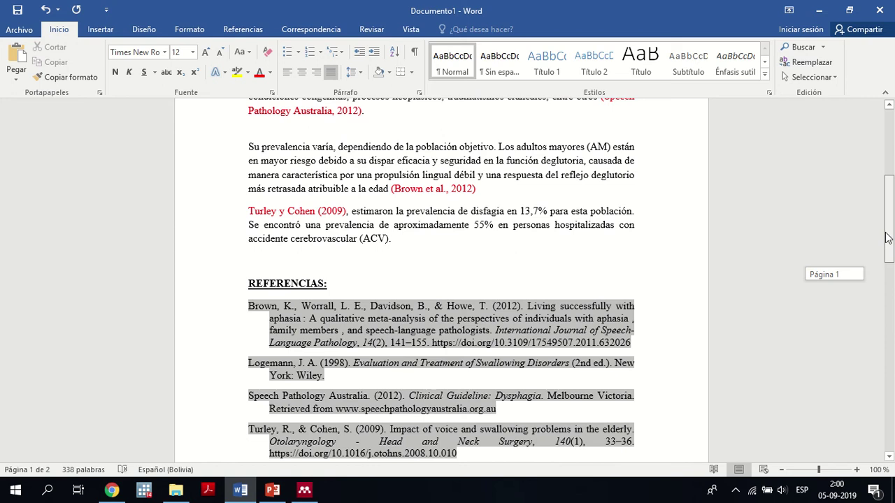
pyautogui.moveTo(886, 237)
pyautogui.mouseDown()
pyautogui.moveTo(887, 246)
pyautogui.moveTo(887, 231)
pyautogui.mouseUp()
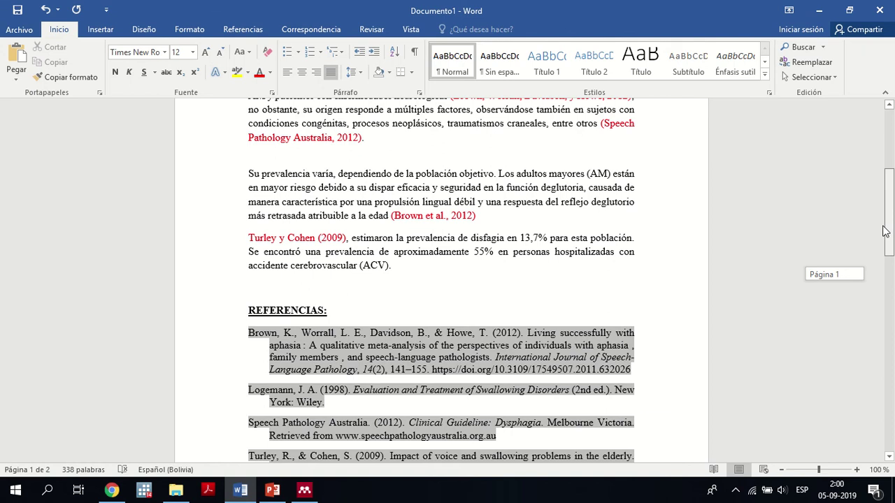
pyautogui.moveTo(886, 231); pyautogui.dragTo(886, 234)
pyautogui.click(656, 193)
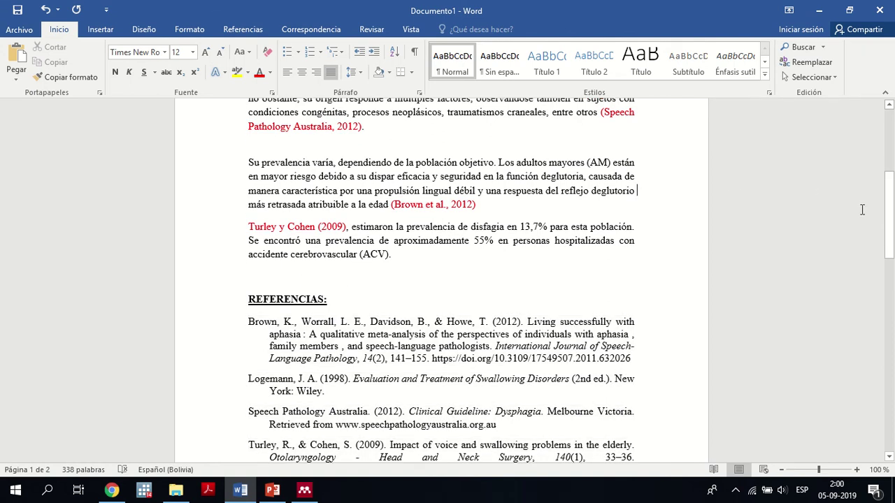
pyautogui.moveTo(887, 230); pyautogui.dragTo(887, 187)
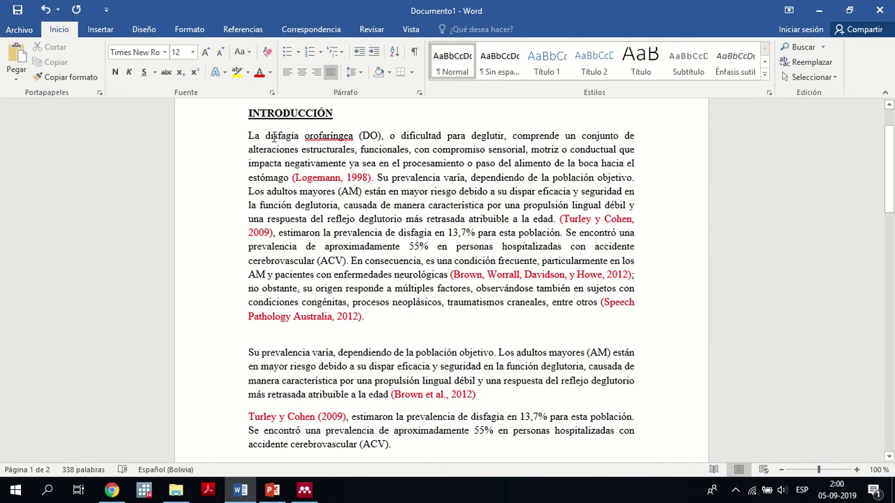
pyautogui.moveTo(273, 137); pyautogui.dragTo(448, 155)
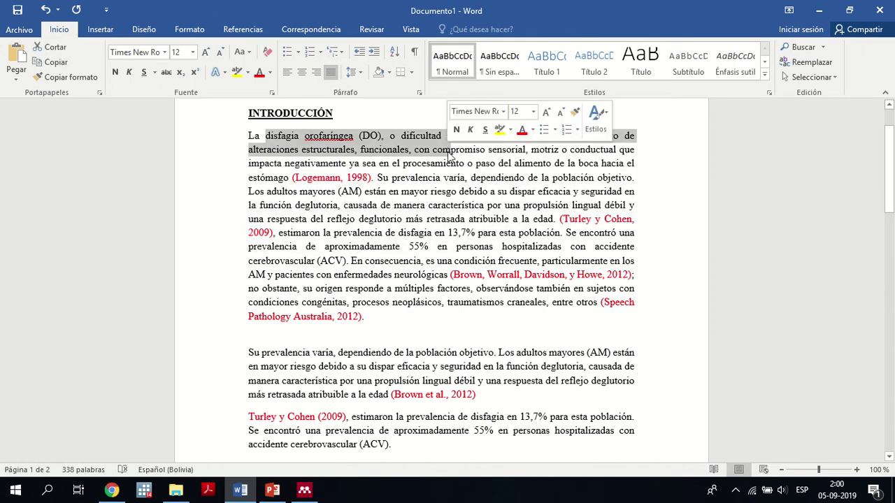
pyautogui.moveTo(889, 183); pyautogui.dragTo(889, 168)
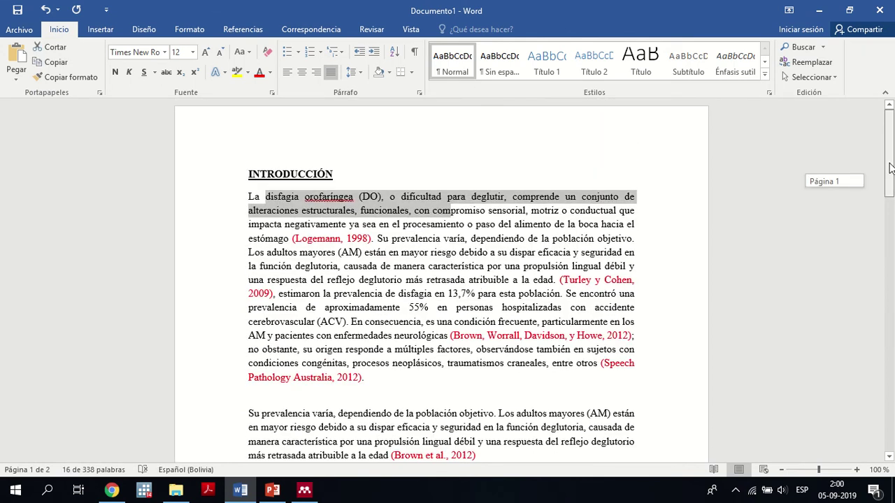
pyautogui.click(471, 203)
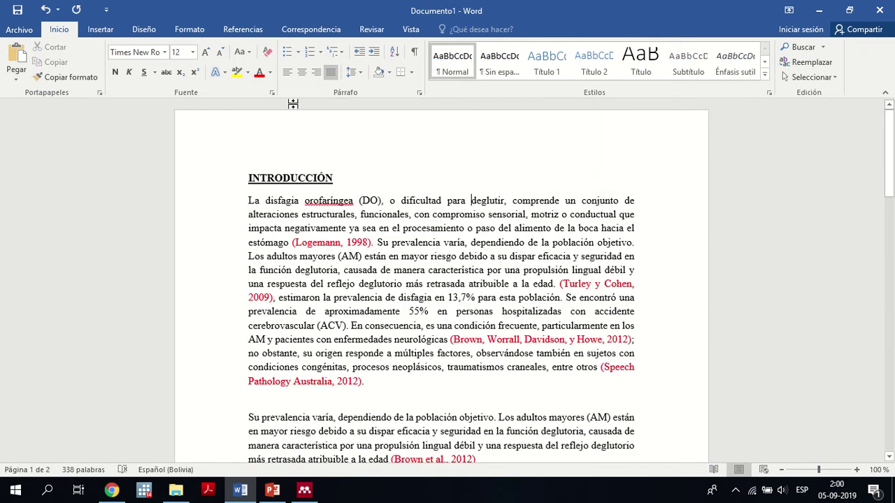
# - Switch the Mendeley citation style of the document to Vancouver
pyautogui.click(241, 29)
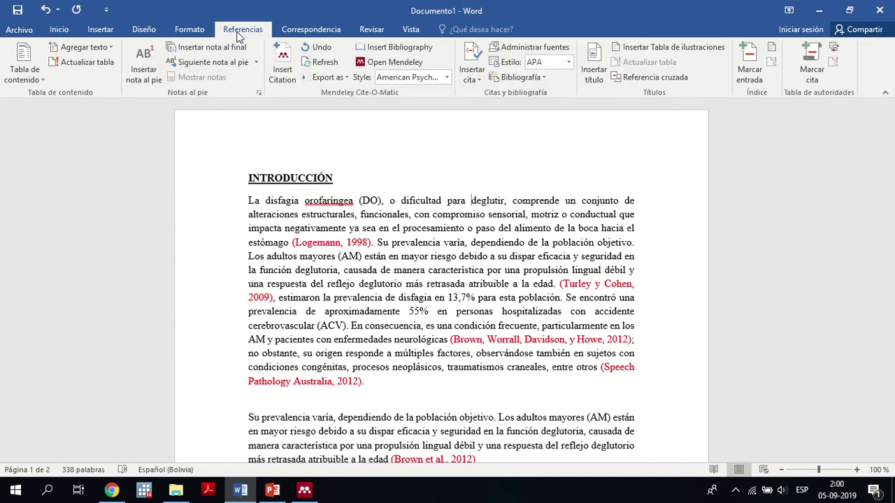
pyautogui.click(446, 79)
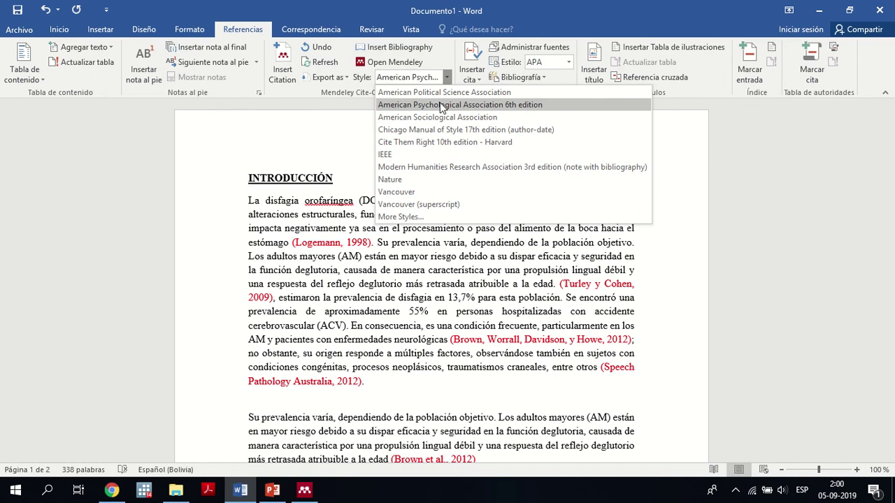
pyautogui.click(397, 192)
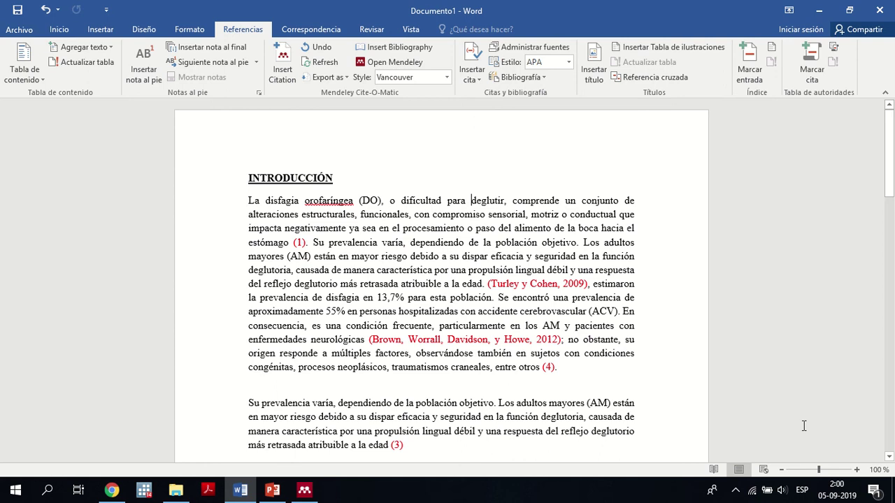
pyautogui.moveTo(894, 180); pyautogui.dragTo(891, 181)
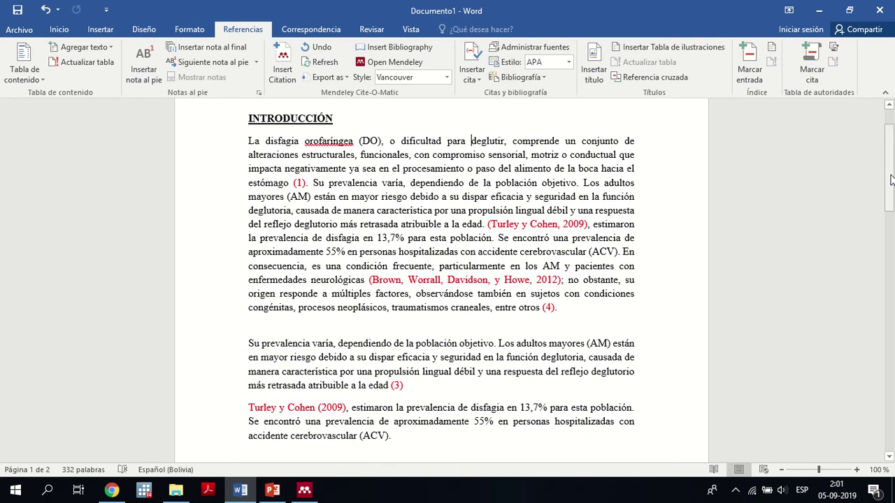
pyautogui.click(568, 228)
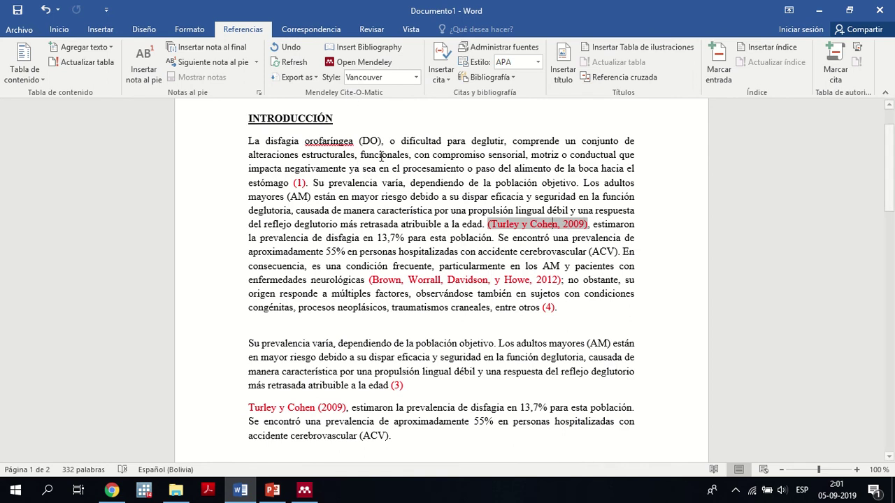
pyautogui.click(341, 62)
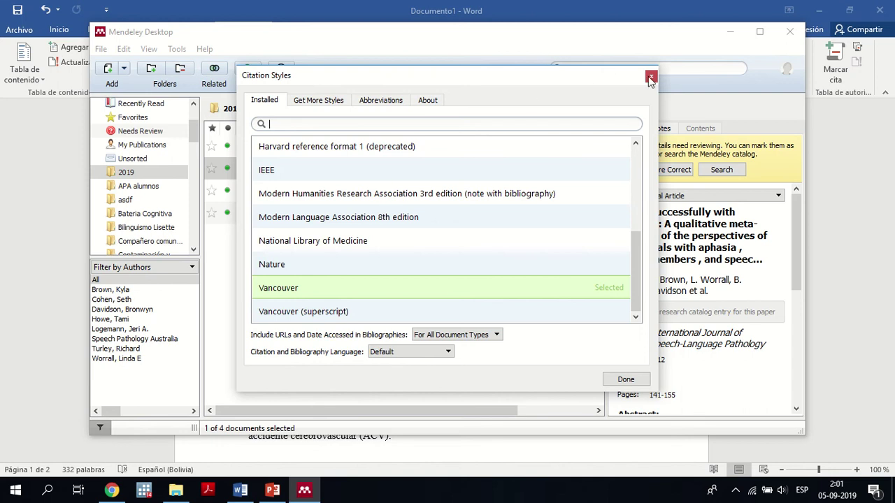
pyautogui.click(651, 77)
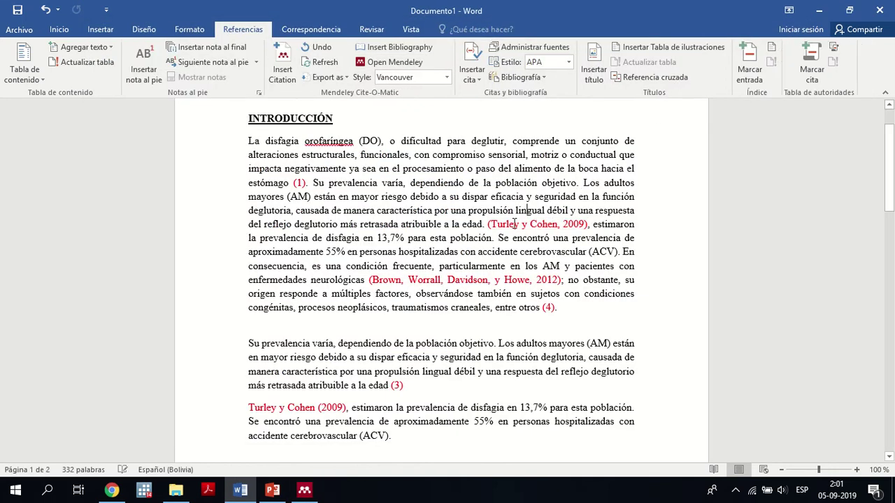
# - Undo the custom Mendeley edit of the first paragraph's two-author 2009 citation
pyautogui.click(515, 224)
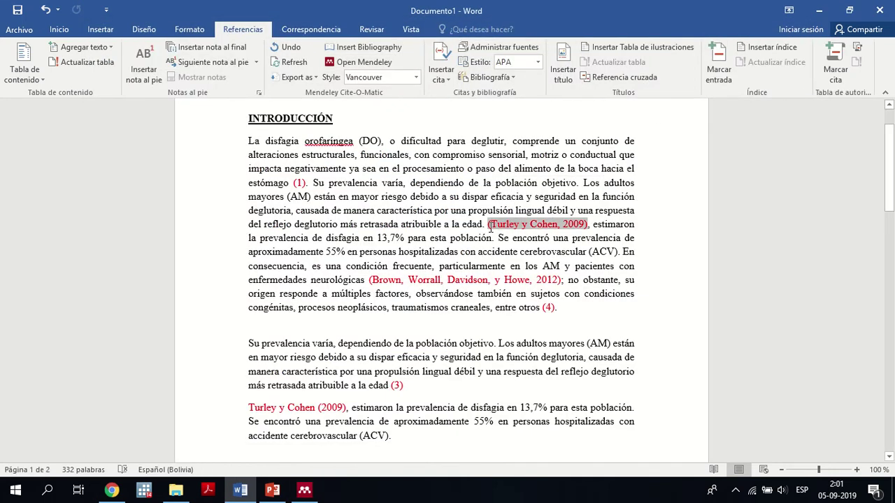
pyautogui.rightClick(496, 228)
pyautogui.click(490, 225)
pyautogui.click(285, 62)
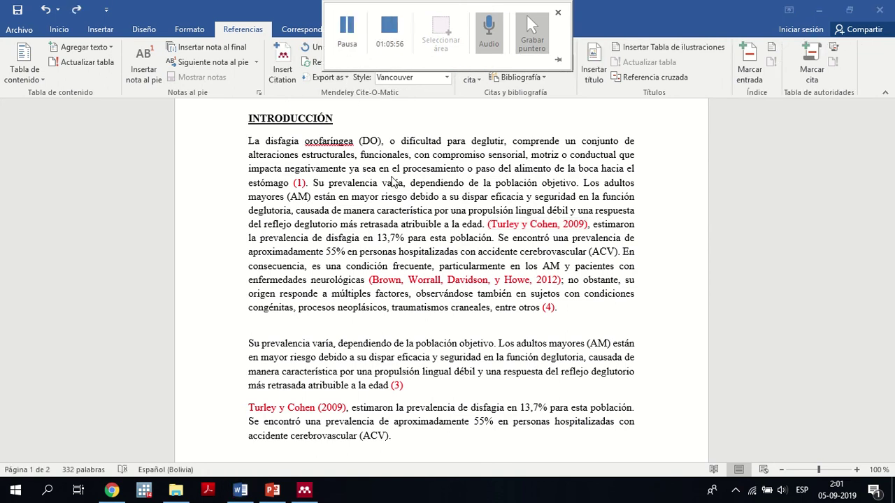
pyautogui.click(512, 227)
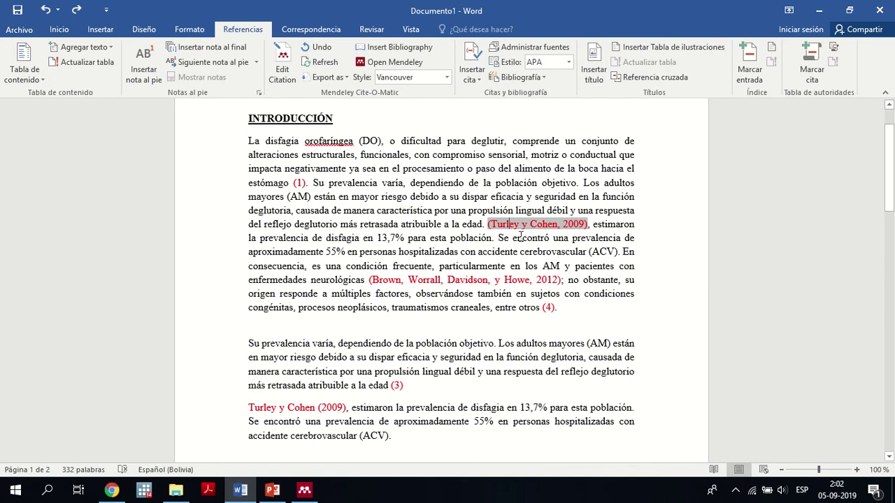
pyautogui.click(319, 49)
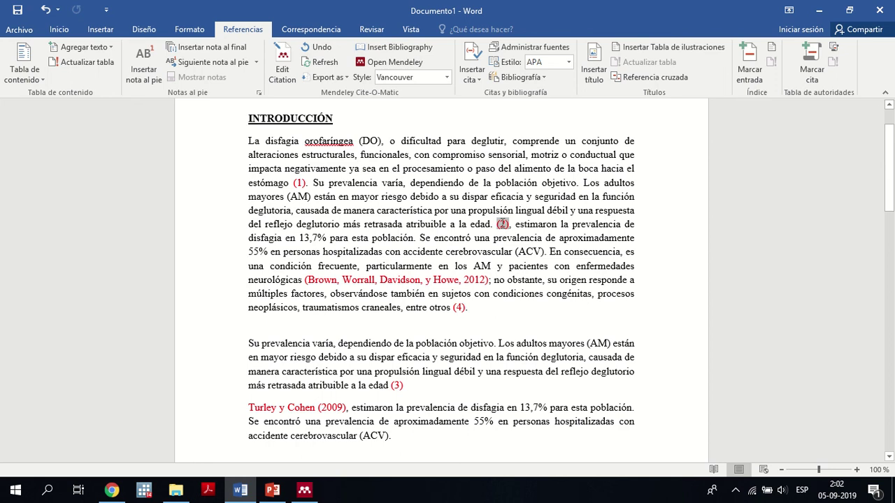
# - Undo the custom Mendeley edits of the first paragraph's four-author 2012 citation and the last paragraph's opening 2009 citation
pyautogui.click(401, 279)
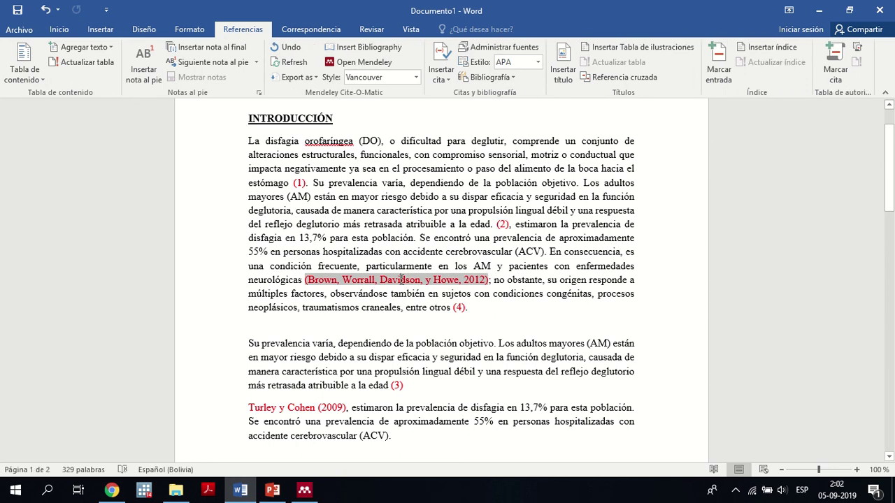
pyautogui.click(293, 49)
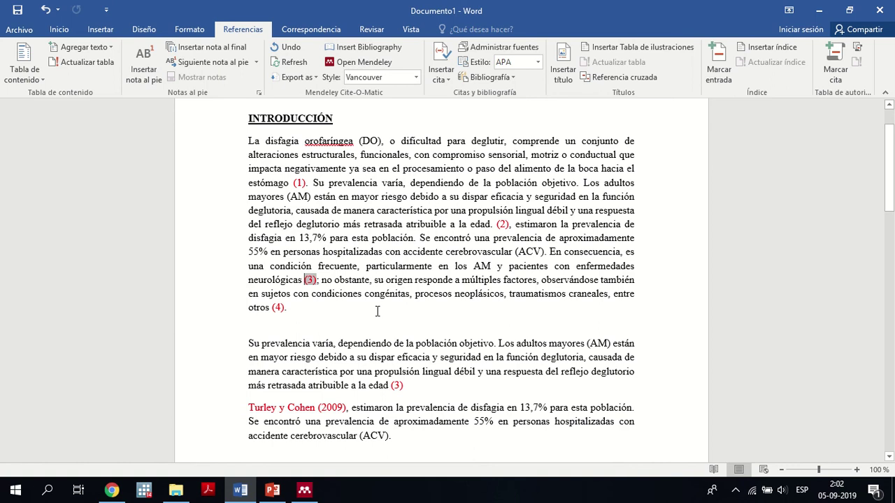
pyautogui.click(305, 409)
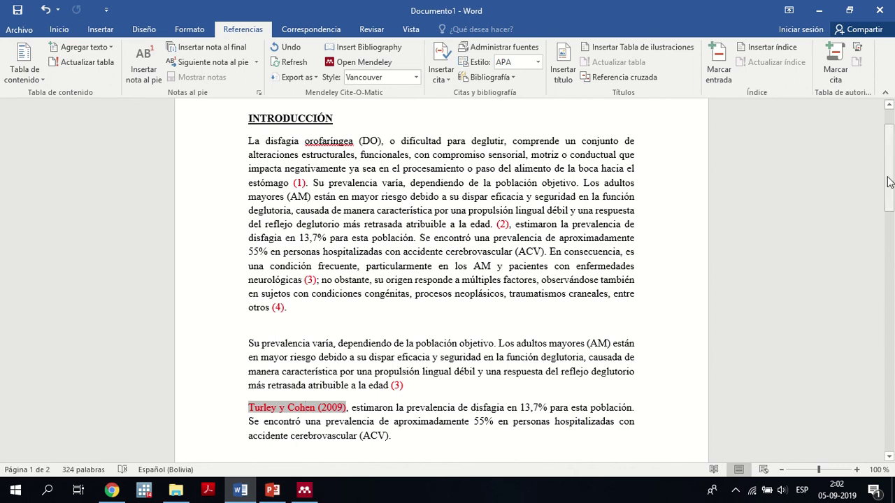
pyautogui.moveTo(891, 183); pyautogui.dragTo(891, 196)
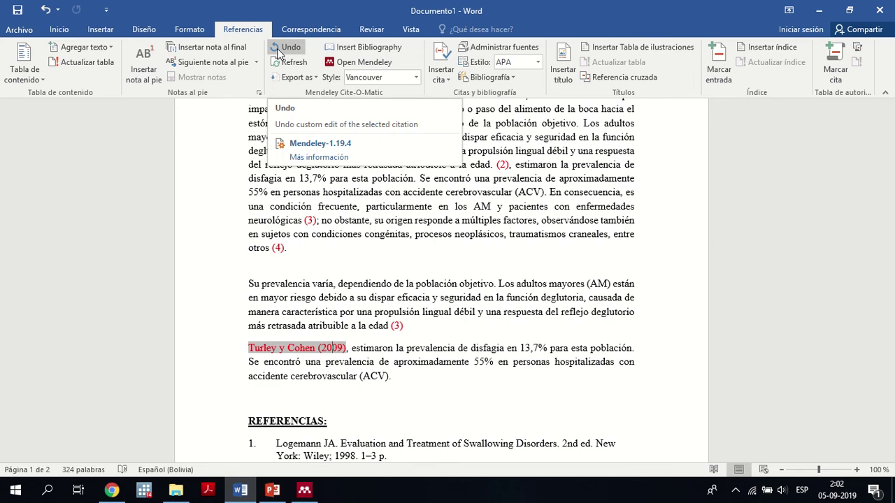
pyautogui.click(278, 51)
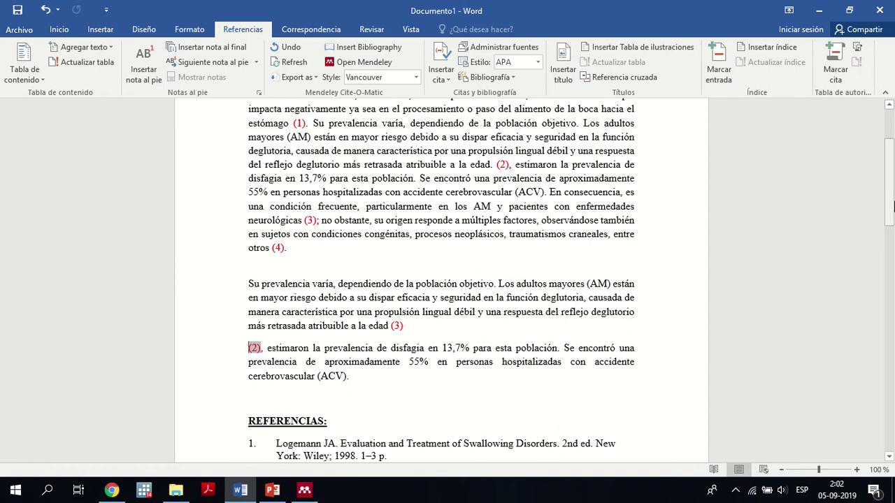
pyautogui.rightClick(890, 186)
pyautogui.click(891, 171)
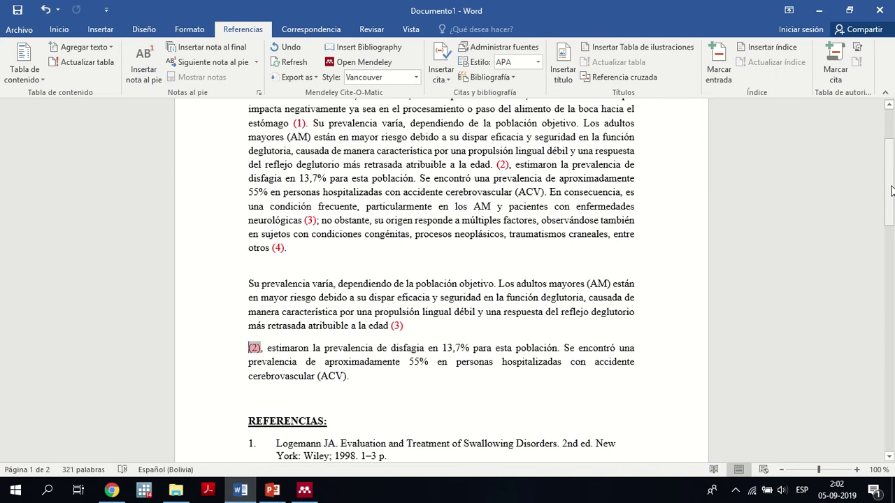
# - Insert the first author's surname and "et al." before citation (2) at the start of the last introduction paragraph
pyautogui.click(283, 348)
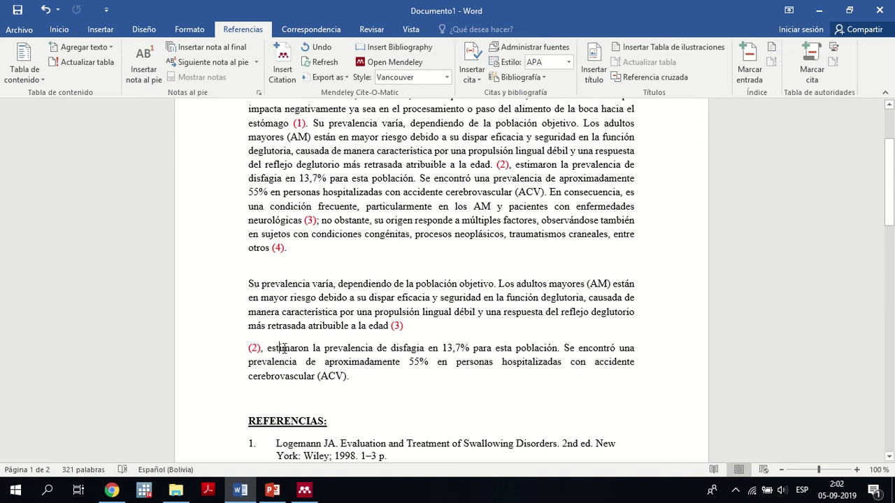
pyautogui.press('Left')
pyautogui.press('Left')
pyautogui.press('Left')
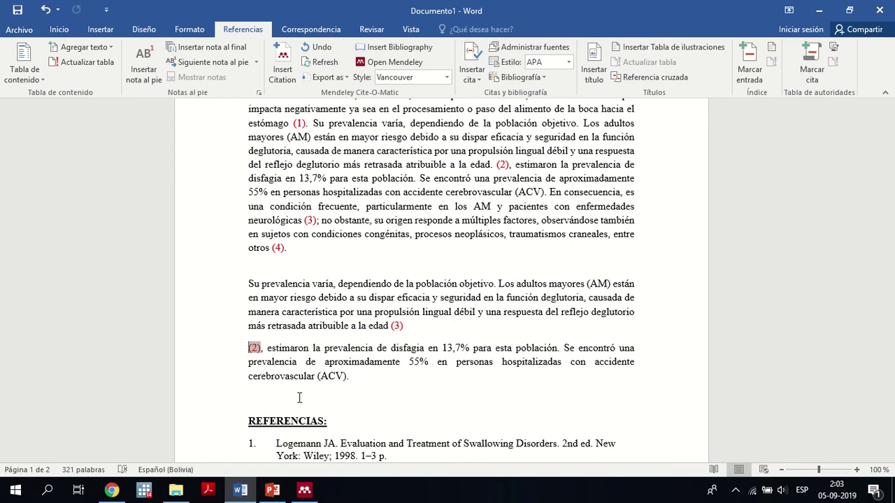
pyautogui.write('Turel')
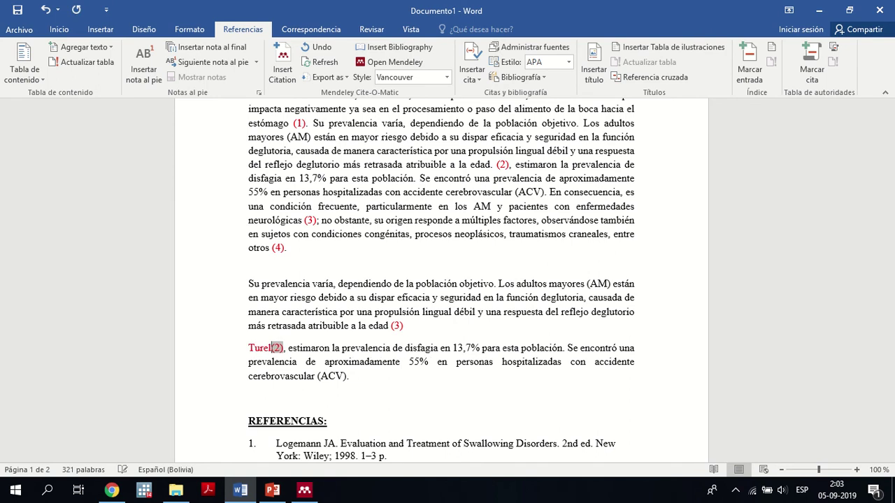
pyautogui.press('BackSpace')
pyautogui.press('BackSpace')
pyautogui.write('ley et')
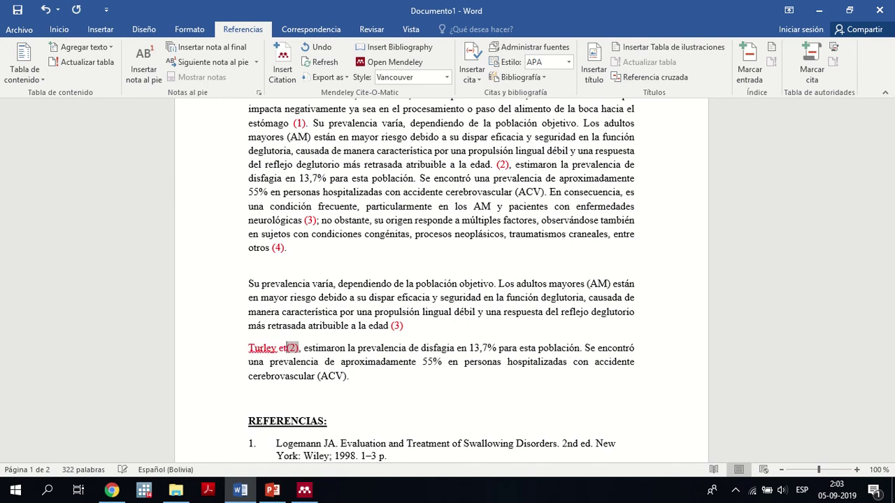
pyautogui.write(' al.')
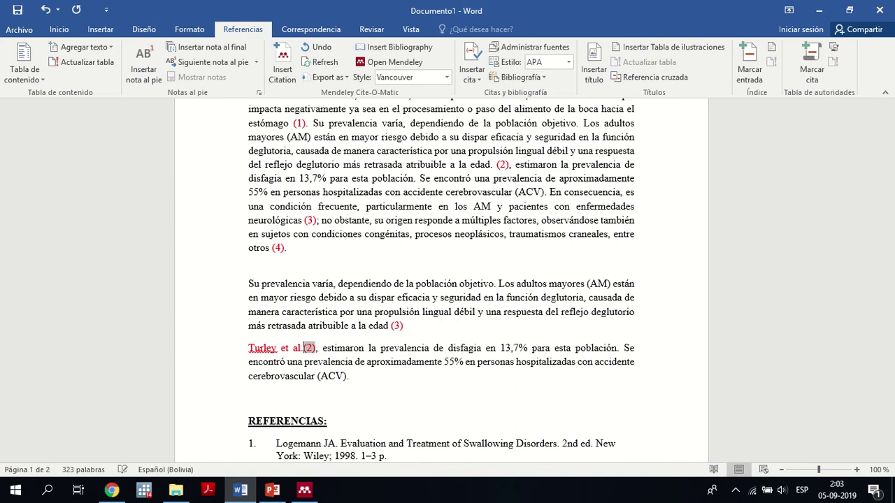
pyautogui.click(343, 358)
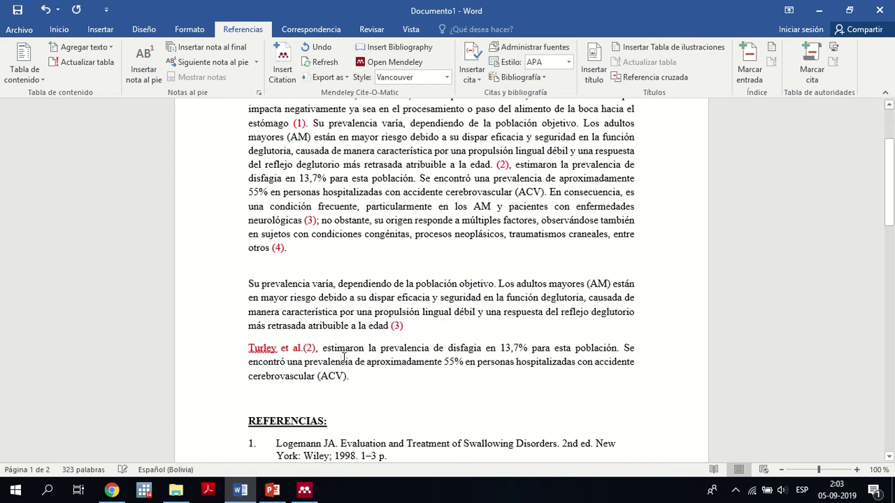
# - Justify all four entries of the reference list under REFERENCIAS
pyautogui.moveTo(892, 165); pyautogui.dragTo(893, 188)
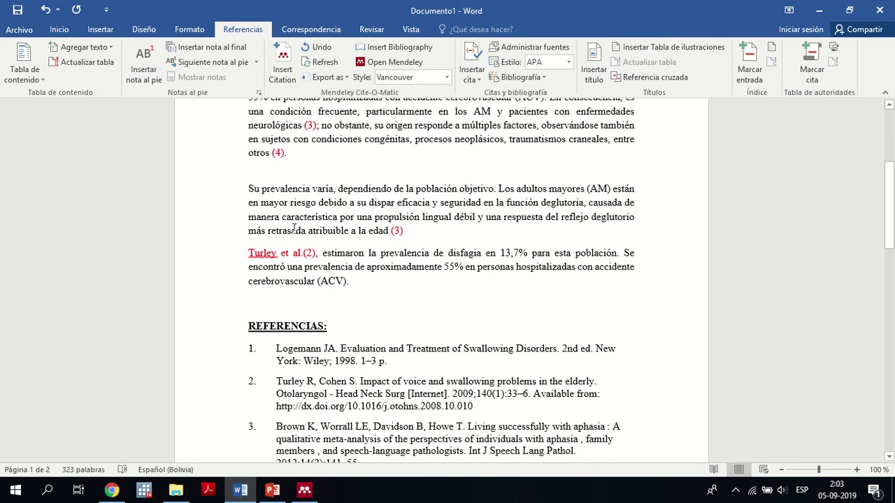
pyautogui.rightClick(891, 174)
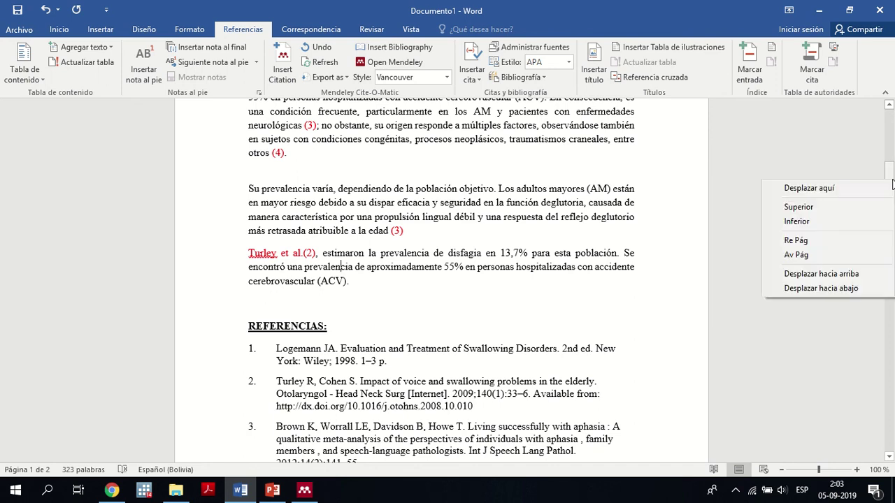
pyautogui.press('Escape')
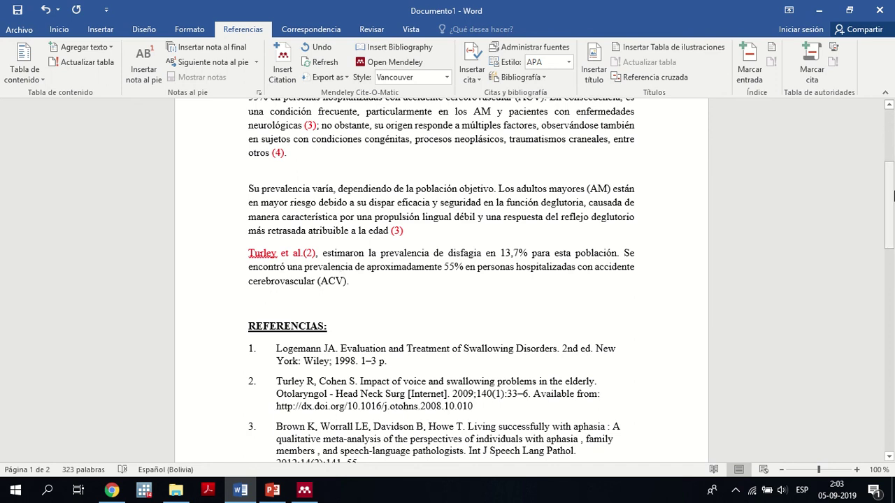
pyautogui.moveTo(889, 172)
pyautogui.mouseDown()
pyautogui.moveTo(892, 179)
pyautogui.moveTo(892, 140)
pyautogui.moveTo(893, 224)
pyautogui.mouseUp()
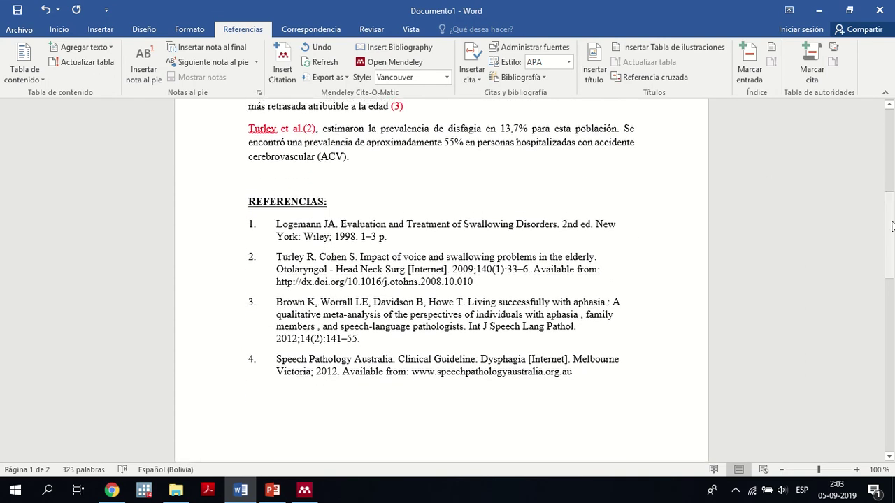
pyautogui.click(468, 224)
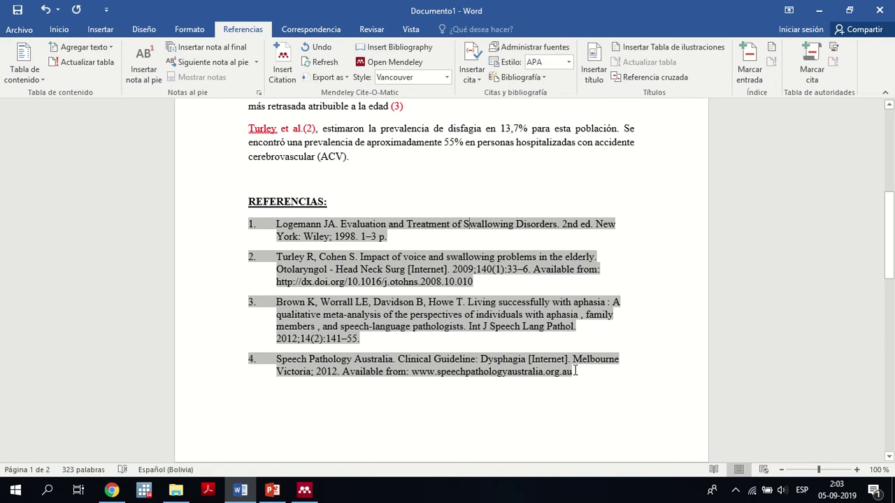
pyautogui.moveTo(573, 374); pyautogui.dragTo(238, 227)
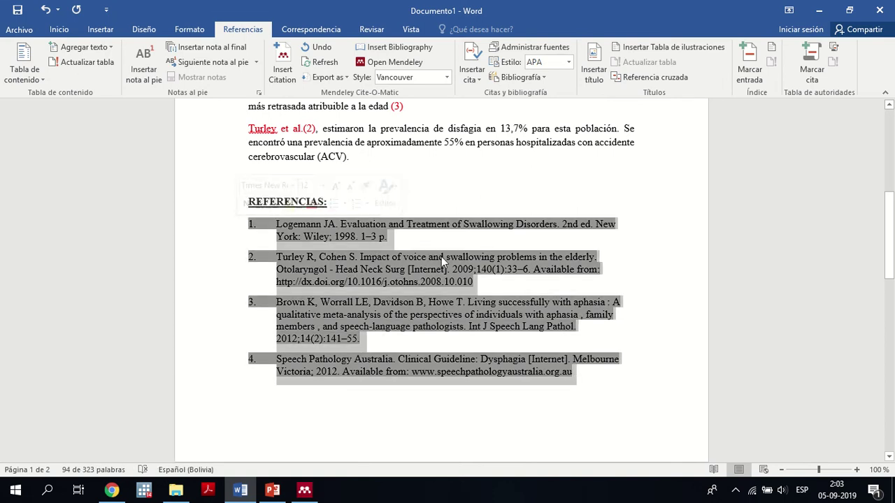
pyautogui.click(59, 29)
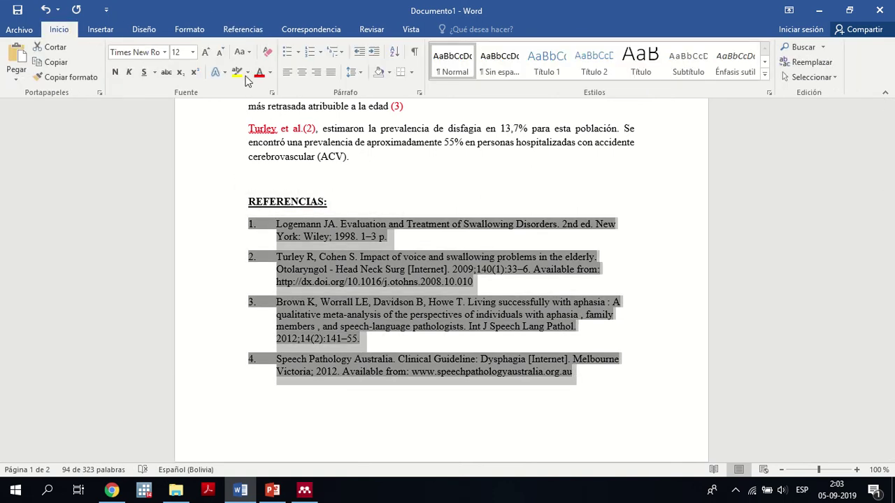
pyautogui.click(331, 73)
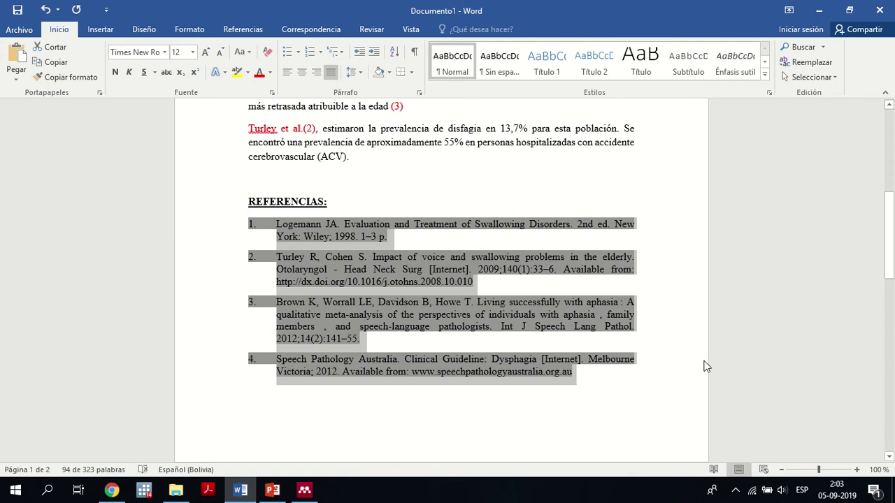
pyautogui.click(728, 300)
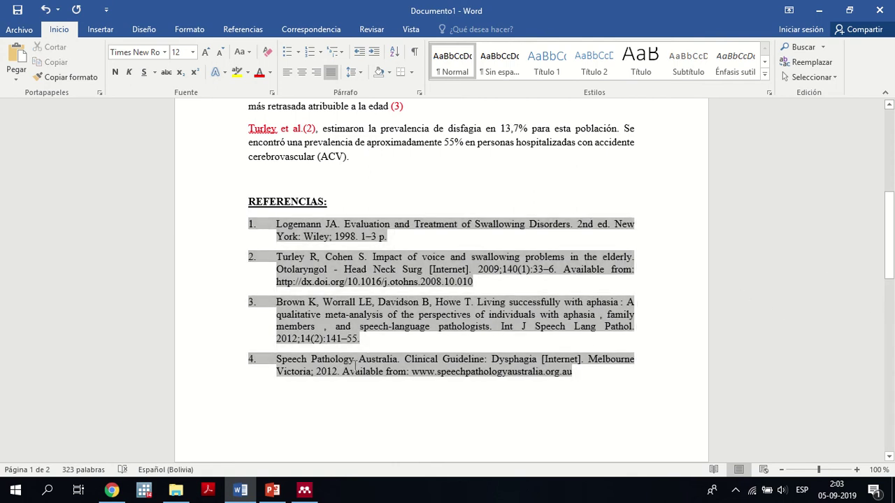
# - Examine how the journal title is abbreviated in the second entry of the reference list
pyautogui.click(294, 270)
pyautogui.moveTo(277, 270); pyautogui.dragTo(422, 268)
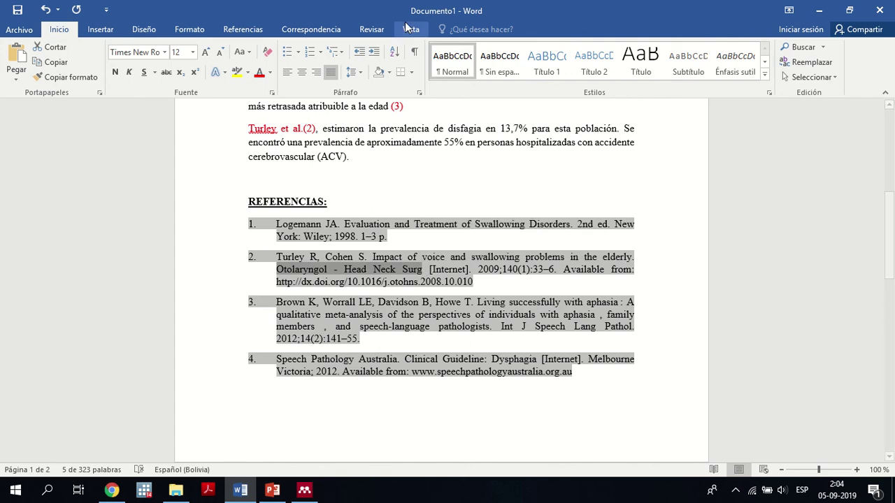
pyautogui.moveTo(420, 4)
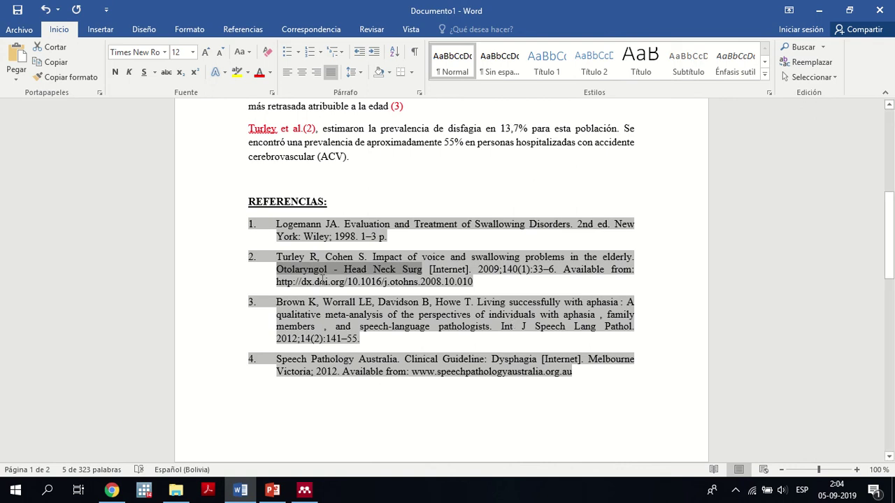
pyautogui.click(286, 275)
pyautogui.moveTo(277, 269); pyautogui.dragTo(424, 272)
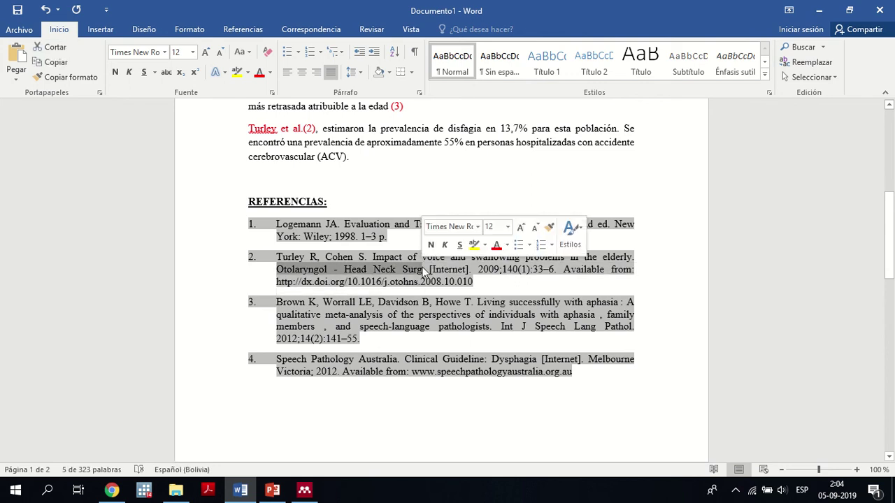
pyautogui.click(318, 274)
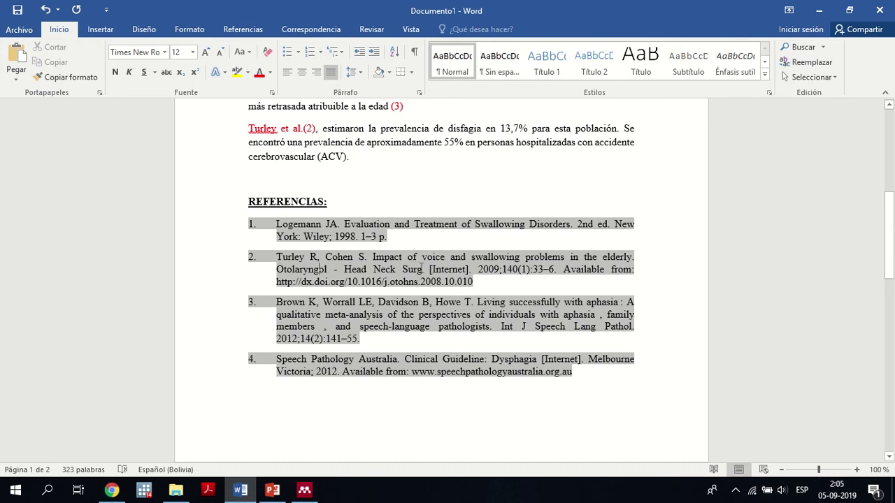
pyautogui.moveTo(423, 270); pyautogui.dragTo(342, 269)
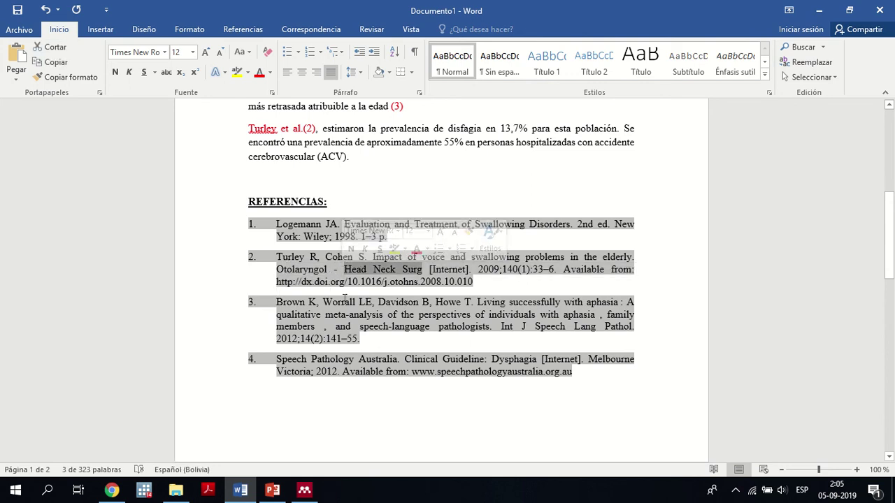
pyautogui.click(344, 302)
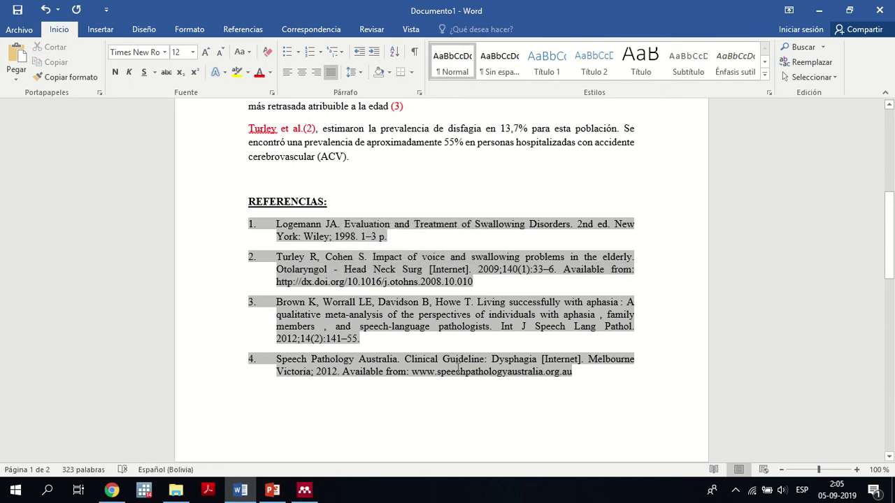
# - Set the font colour of all the introduction paragraphs, including their red citations, to Automático
pyautogui.moveTo(893, 253); pyautogui.dragTo(893, 204)
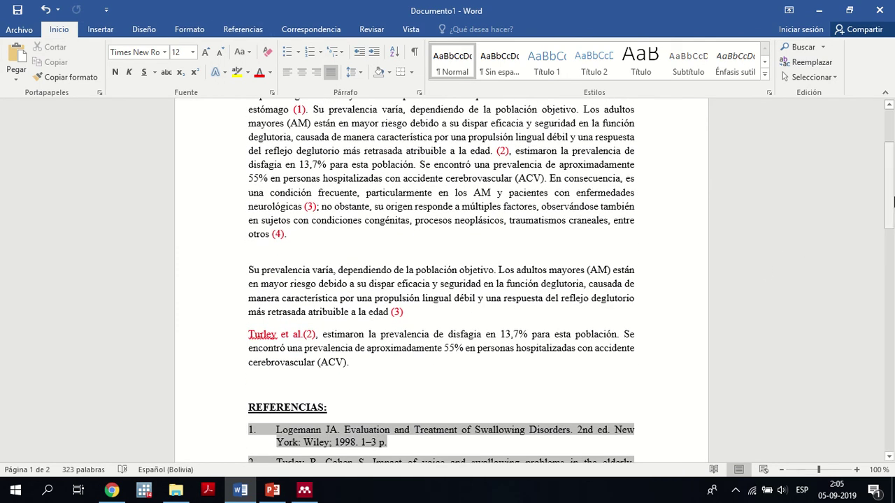
pyautogui.moveTo(893, 210); pyautogui.dragTo(893, 148)
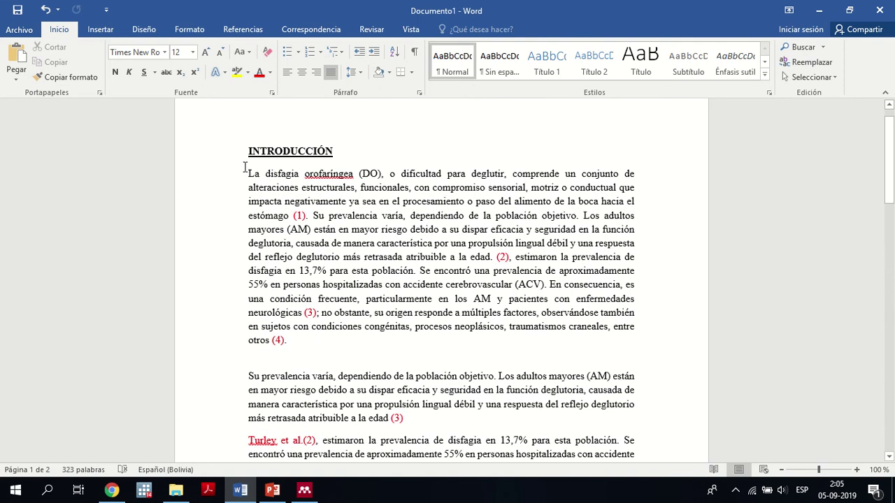
pyautogui.moveTo(246, 173); pyautogui.dragTo(492, 200)
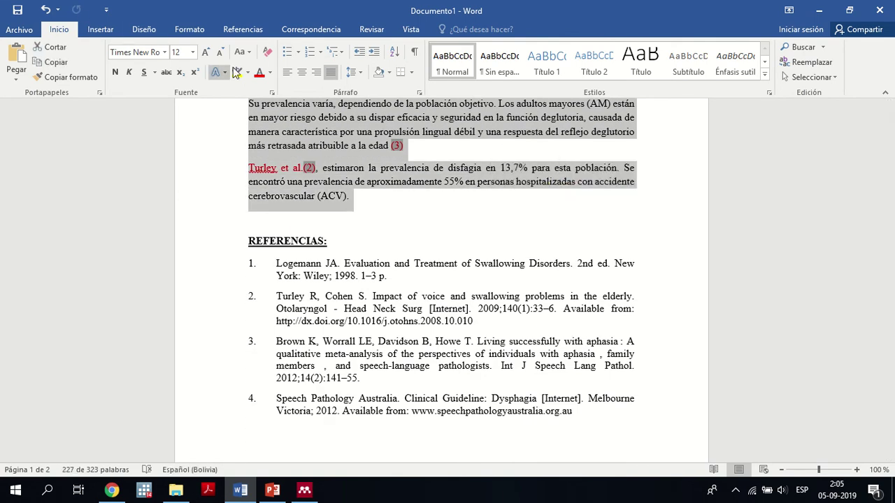
pyautogui.click(270, 72)
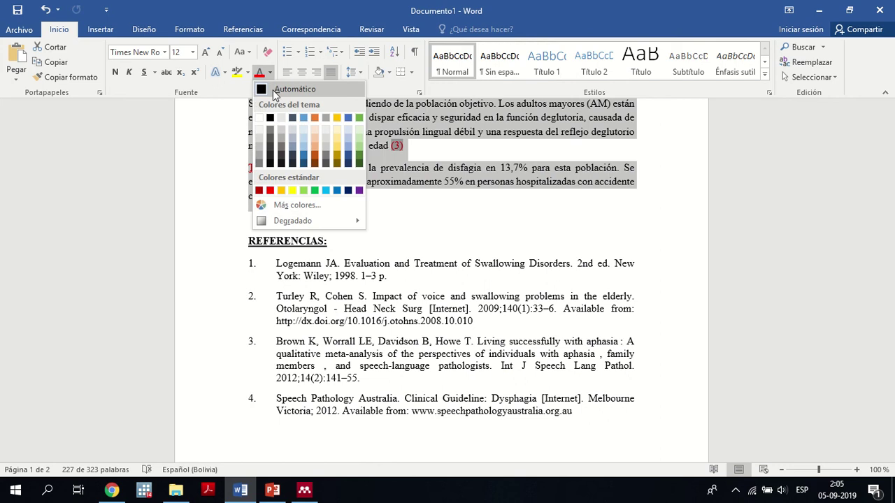
pyautogui.click(273, 89)
pyautogui.click(658, 204)
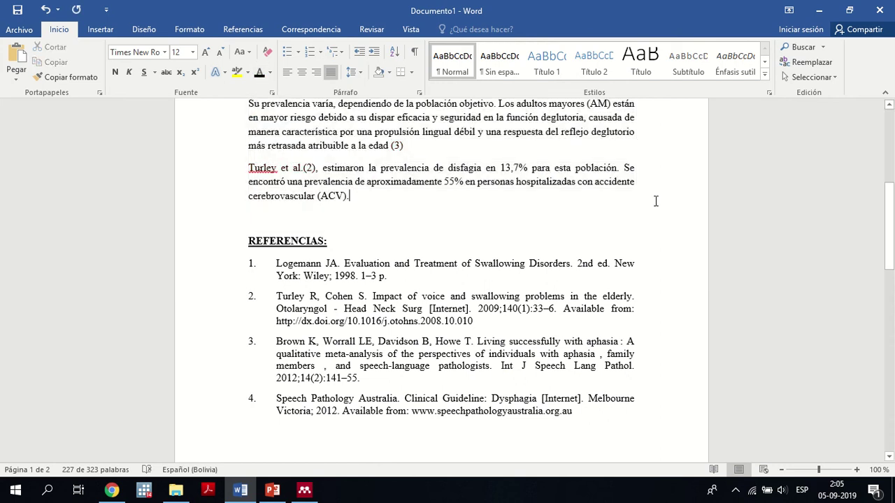
# - Switch to File Explorer and look through the Ejemplo Mendeley source folders, checking the contents of 1.Definición disfagia
pyautogui.moveTo(890, 241); pyautogui.dragTo(894, 251)
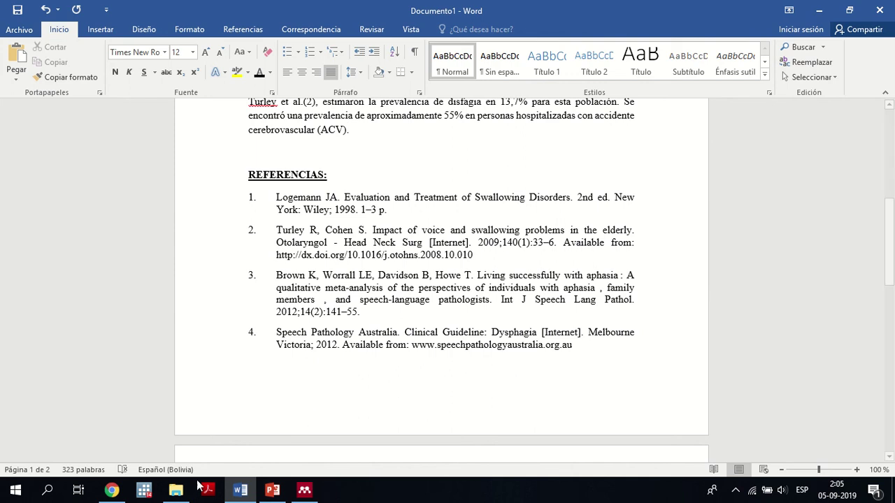
pyautogui.click(176, 492)
pyautogui.click(285, 381)
pyautogui.press('BackSpace')
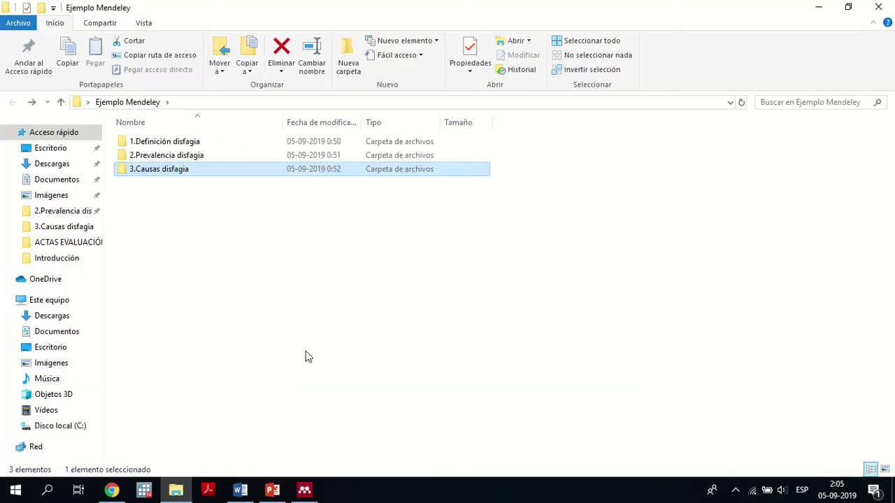
pyautogui.press('Up')
pyautogui.press('Up')
pyautogui.press('Down')
pyautogui.press('Down')
pyautogui.press('Up')
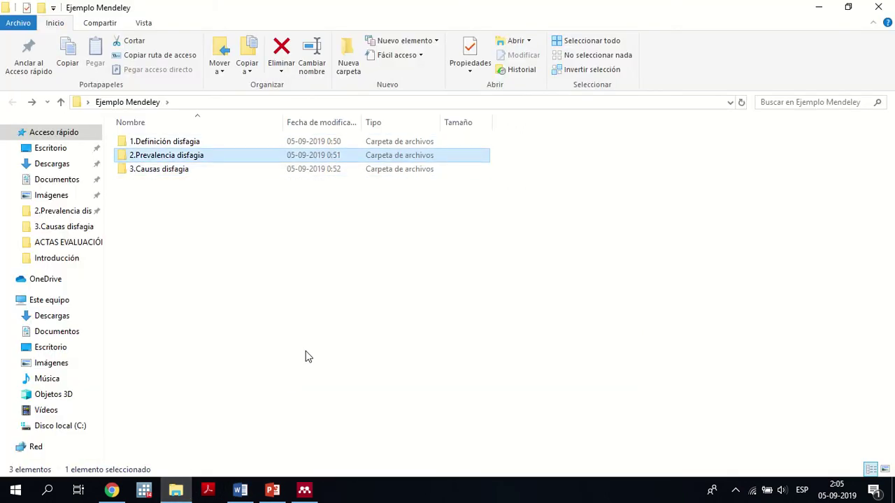
pyautogui.press('Up')
pyautogui.press('Return')
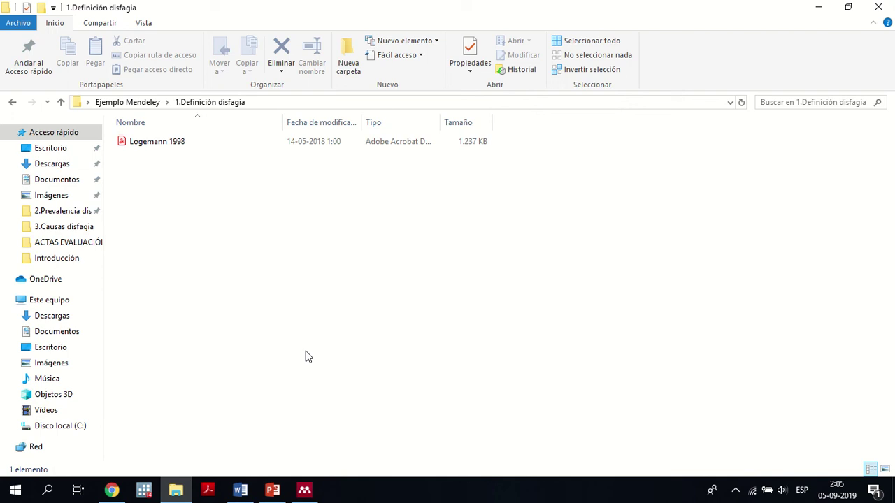
pyautogui.press('BackSpace')
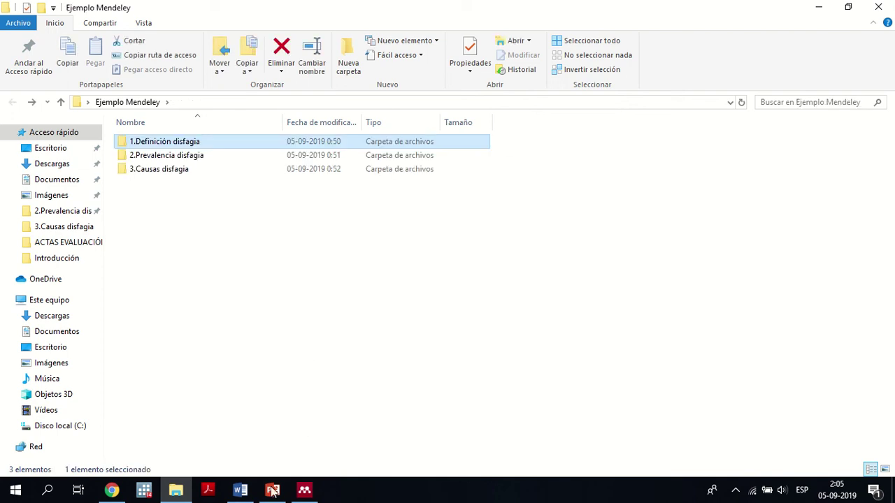
# - Return to the Word document and review the finished introduction and its Vancouver reference list
pyautogui.click(240, 490)
pyautogui.moveTo(890, 260); pyautogui.dragTo(874, 188)
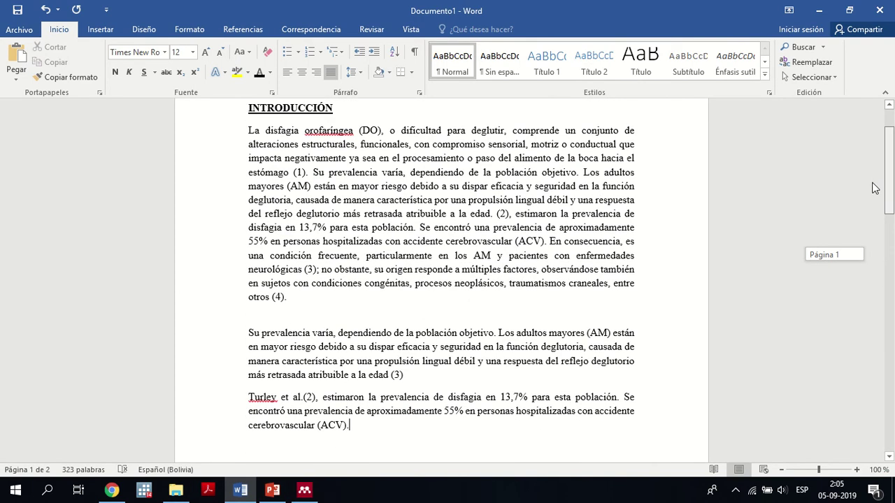
pyautogui.scroll(-2, 872, 188)
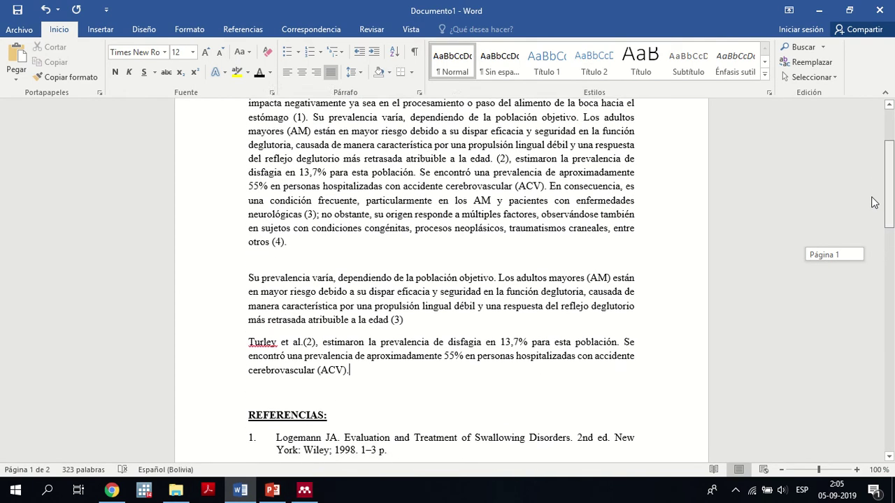
pyautogui.scroll(-8, 873, 205)
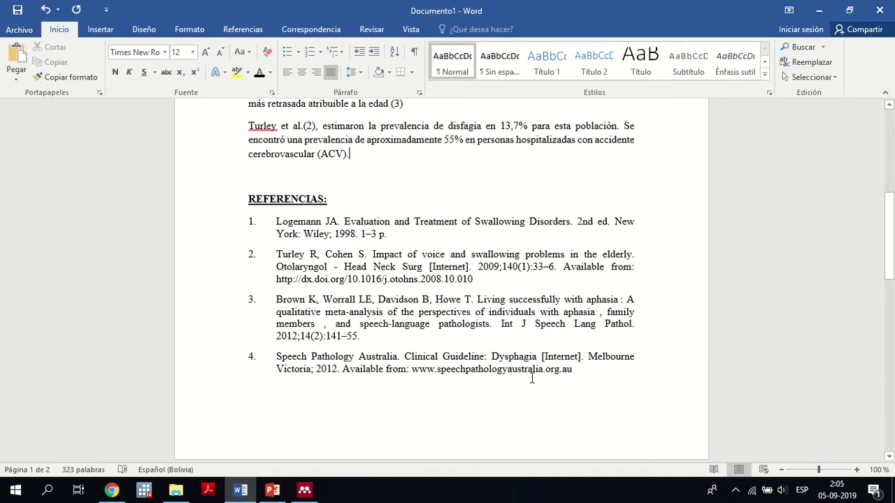
pyautogui.moveTo(607, 378); pyautogui.dragTo(584, 412)
pyautogui.click(552, 446)
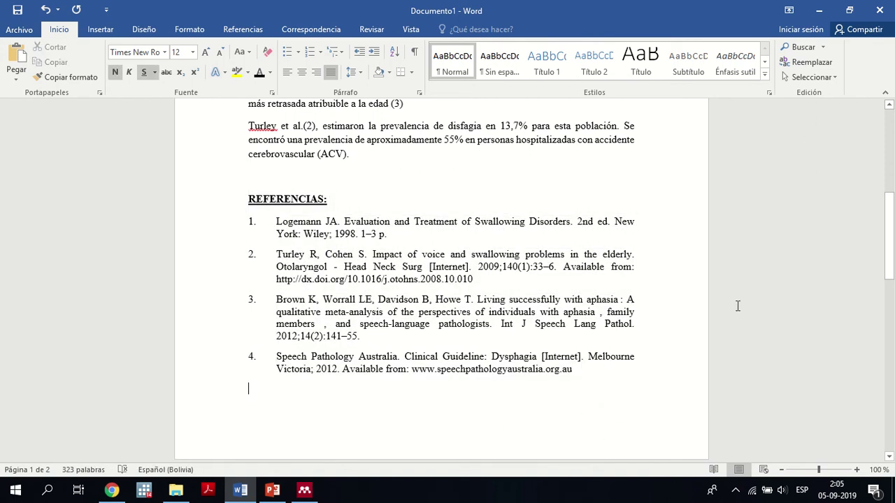
# - Delete the blank second page that follows the reference list
pyautogui.moveTo(893, 222); pyautogui.dragTo(872, 153)
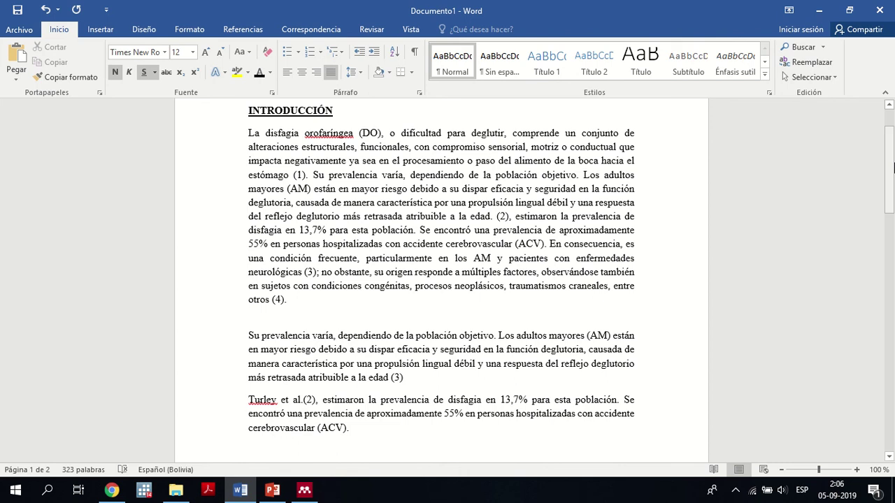
pyautogui.moveTo(892, 167); pyautogui.dragTo(889, 225)
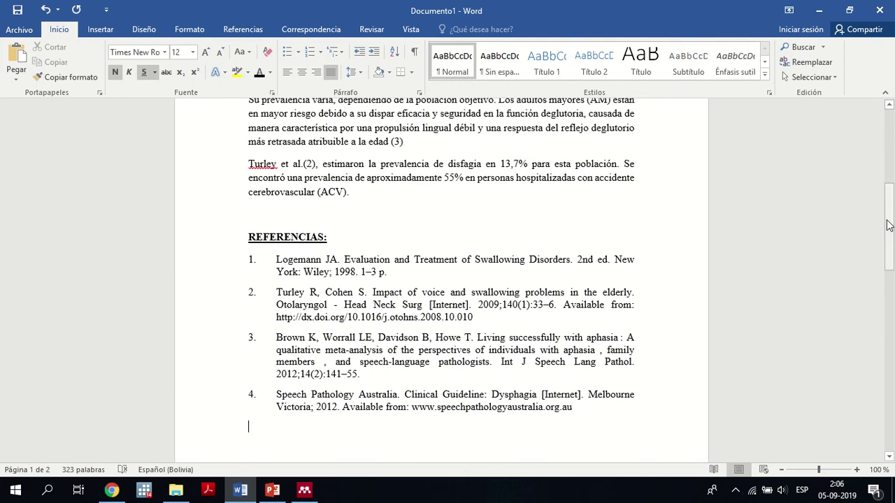
pyautogui.tripleClick(405, 317)
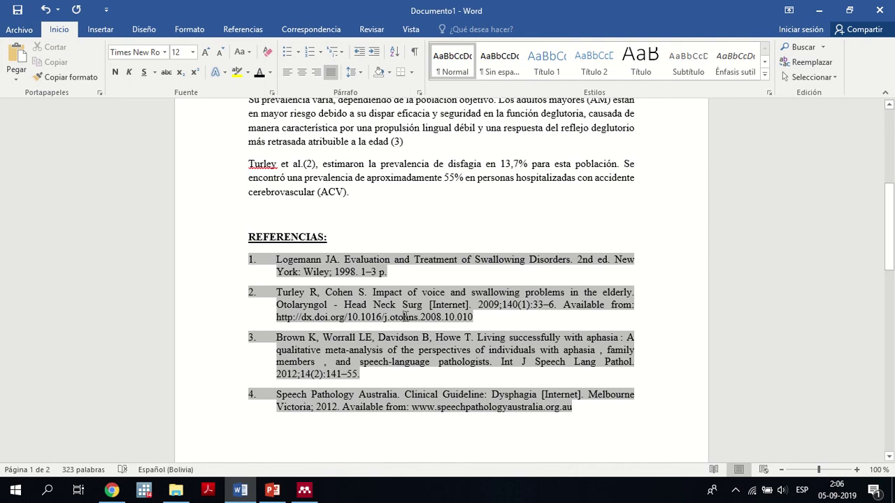
pyautogui.click(489, 207)
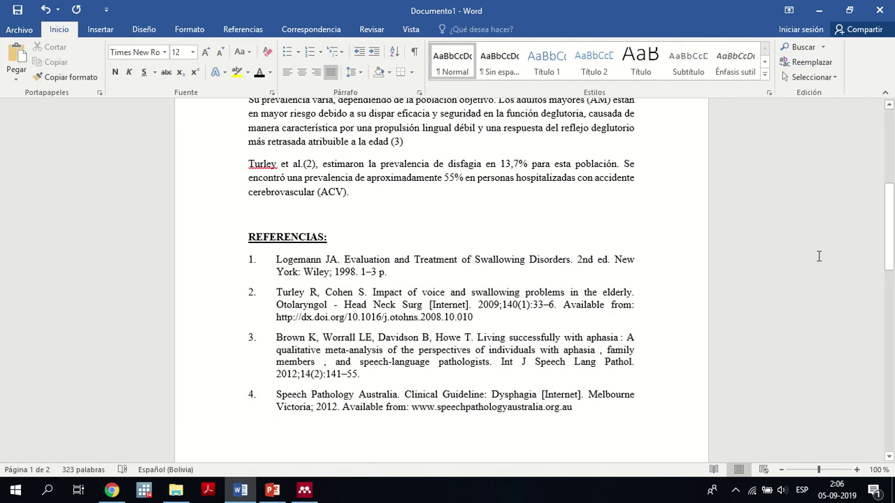
pyautogui.moveTo(890, 227); pyautogui.dragTo(893, 283)
pyautogui.click(424, 430)
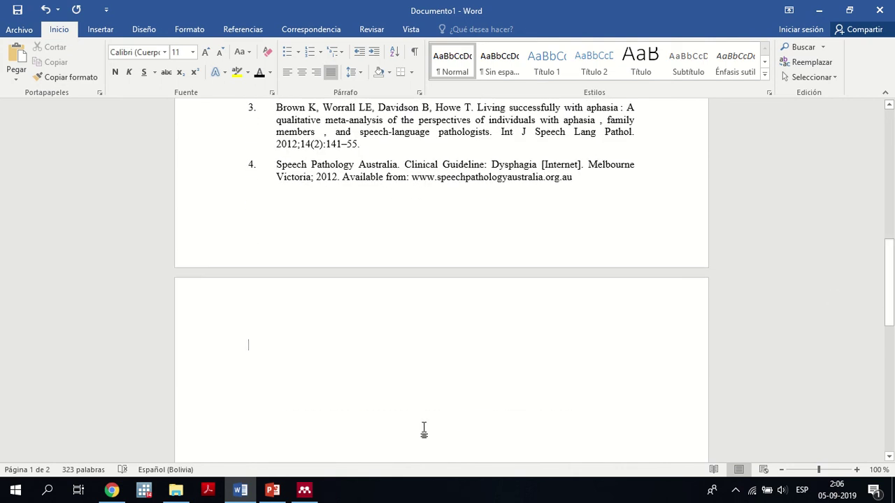
pyautogui.press('BackSpace')
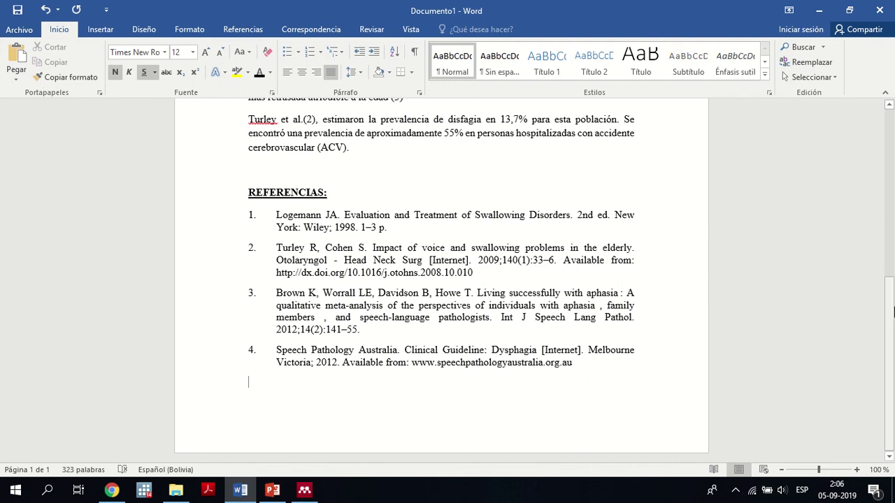
# - Replace every "Available from" in the reference list with "Disponible en", then close the replacement dialog
pyautogui.moveTo(893, 314)
pyautogui.mouseDown()
pyautogui.moveTo(888, 150)
pyautogui.moveTo(892, 303)
pyautogui.moveTo(891, 242)
pyautogui.moveTo(890, 306)
pyautogui.moveTo(883, 302)
pyautogui.mouseUp()
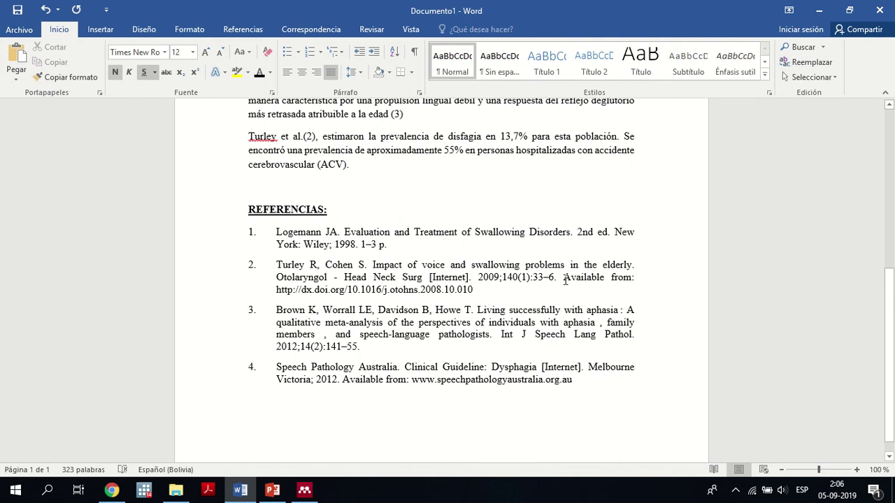
pyautogui.moveTo(565, 280); pyautogui.dragTo(634, 279)
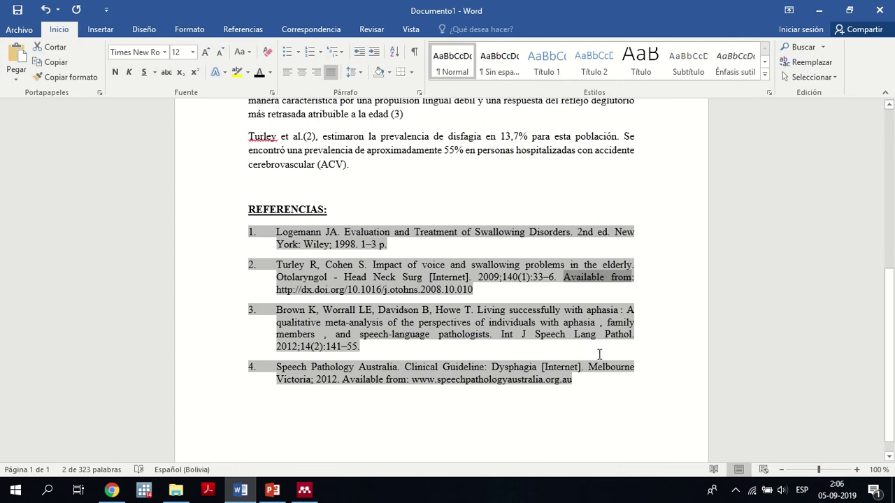
pyautogui.click(567, 286)
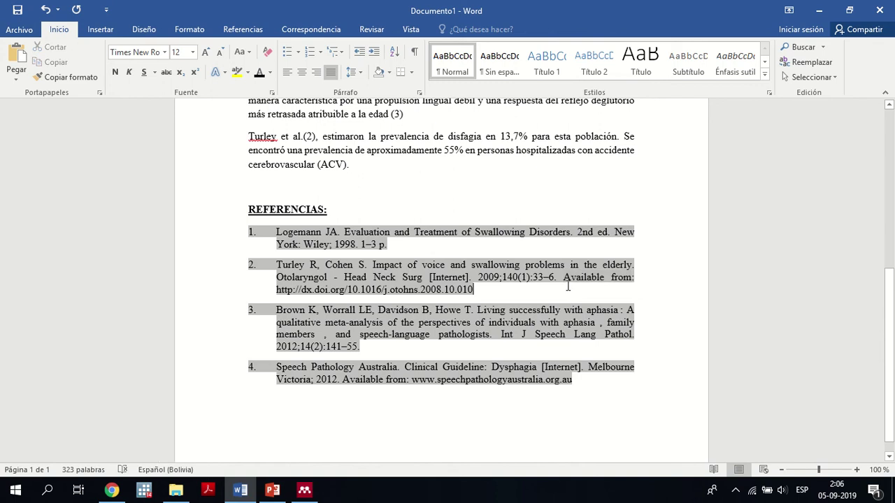
pyautogui.click(528, 193)
pyautogui.scroll(1, 893, 302)
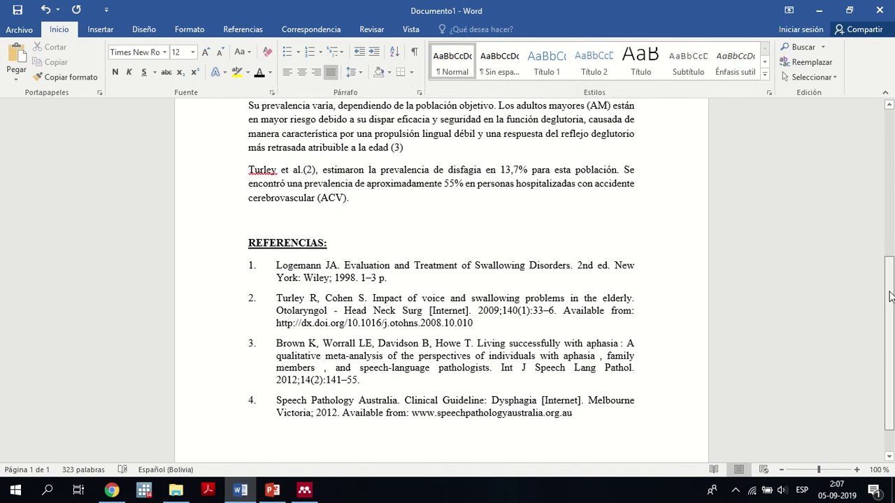
pyautogui.scroll(-1, 893, 302)
pyautogui.click(802, 63)
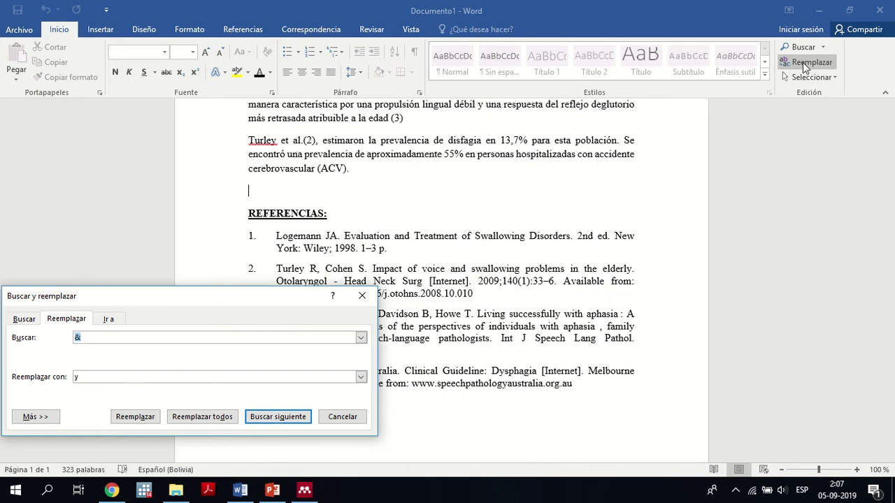
pyautogui.write('Available from')
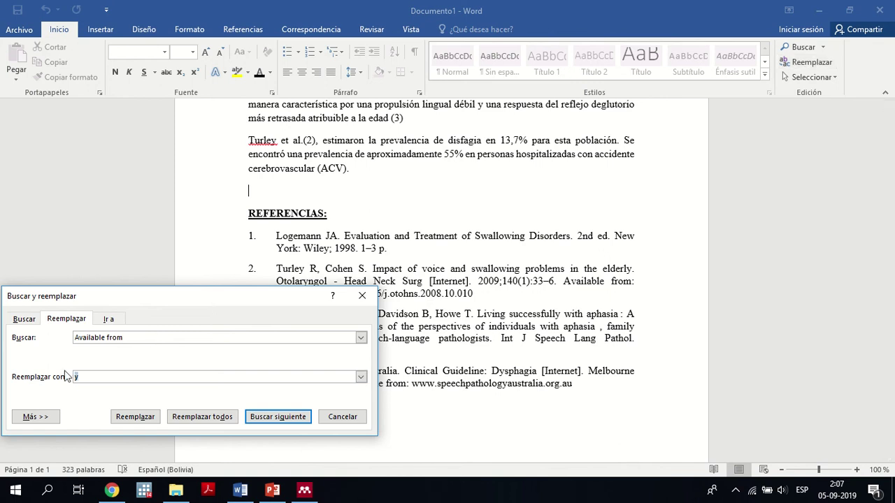
pyautogui.write('Disponible en')
pyautogui.click(184, 417)
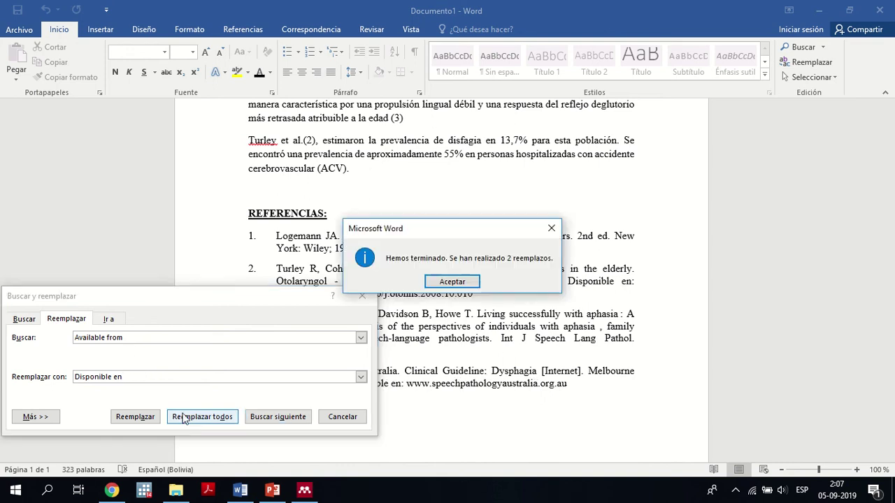
pyautogui.click(451, 282)
pyautogui.click(362, 295)
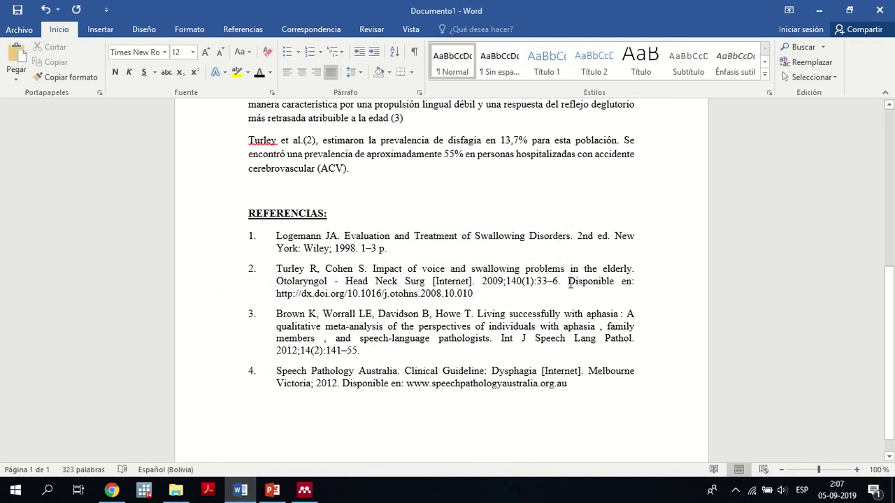
# - Check the "Disponible en" wording in references 2 and 4, and review the whole document from the introduction to the reference list
pyautogui.moveTo(568, 281); pyautogui.dragTo(634, 280)
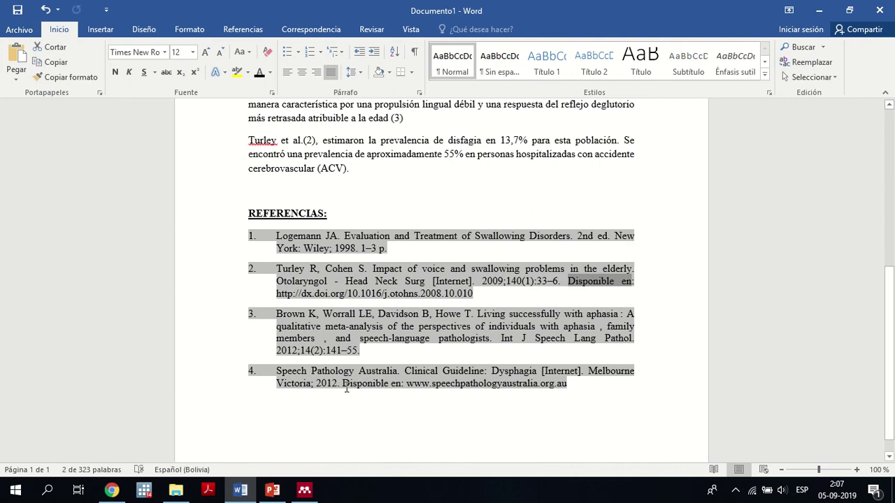
pyautogui.moveTo(343, 383); pyautogui.dragTo(402, 382)
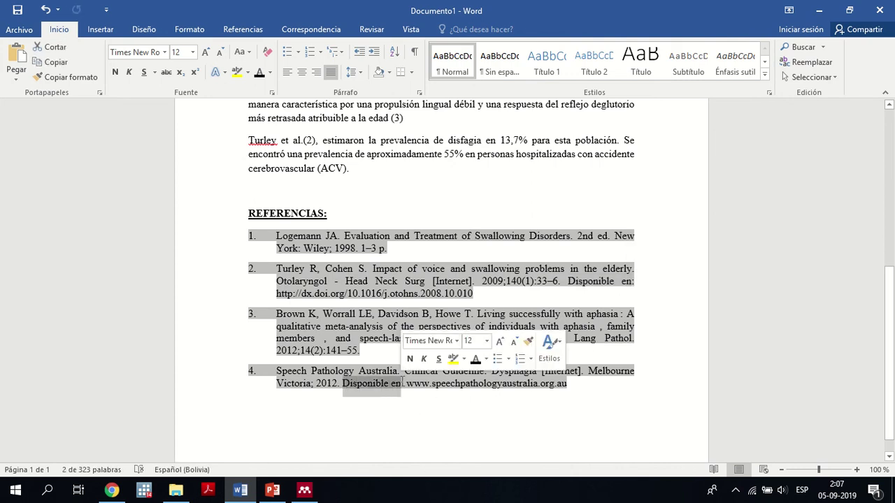
pyautogui.click(839, 217)
pyautogui.moveTo(888, 304); pyautogui.dragTo(879, 146)
pyautogui.scroll(-10, 682, 426)
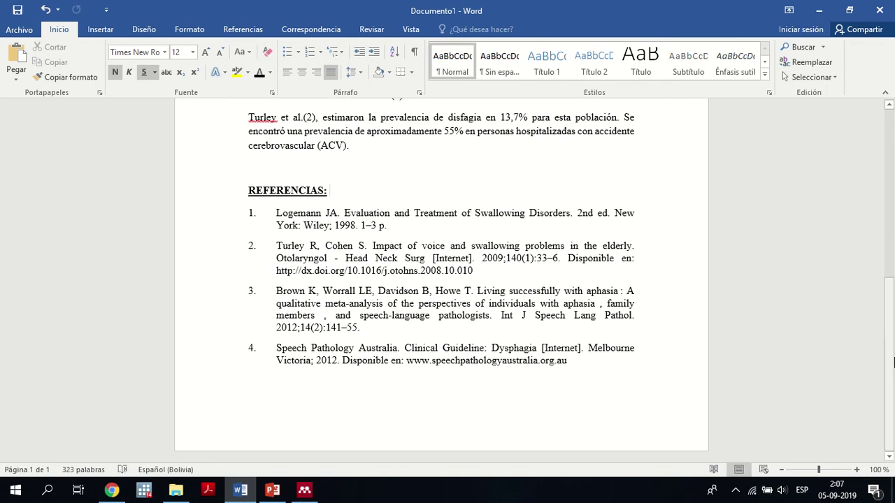
pyautogui.moveTo(585, 366); pyautogui.dragTo(276, 291)
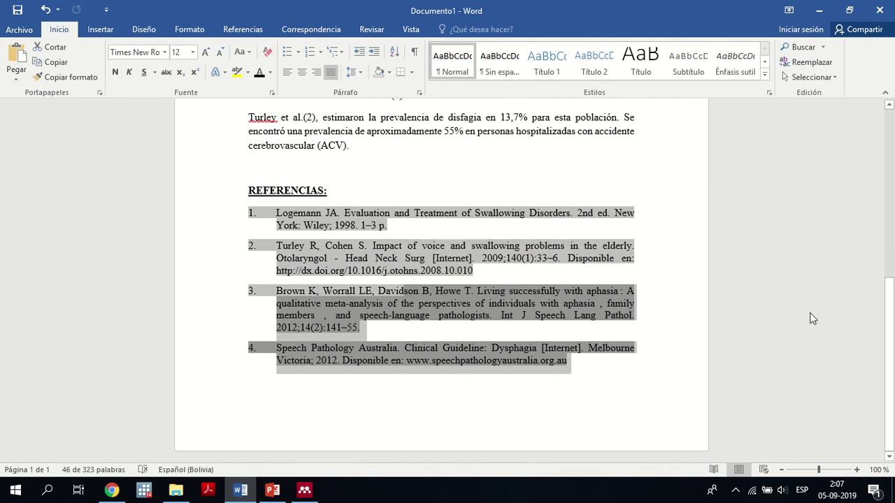
pyautogui.click(860, 316)
pyautogui.moveTo(888, 315); pyautogui.dragTo(882, 160)
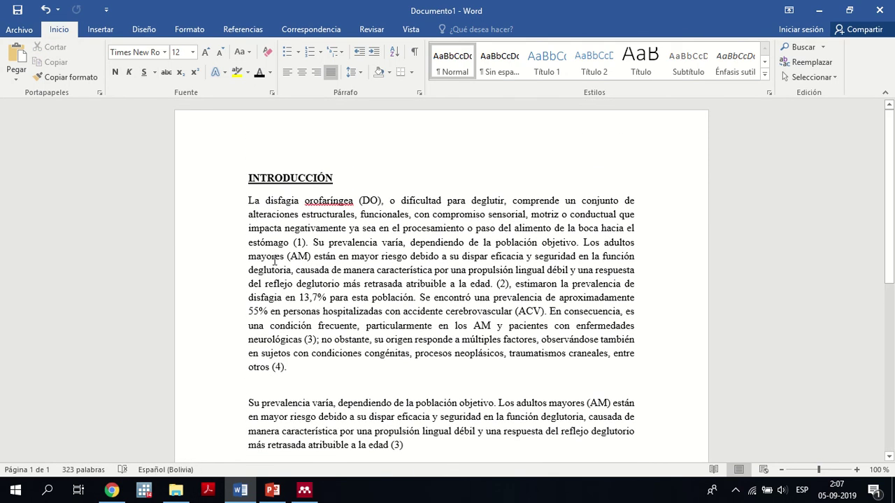
pyautogui.moveTo(244, 177); pyautogui.dragTo(465, 462)
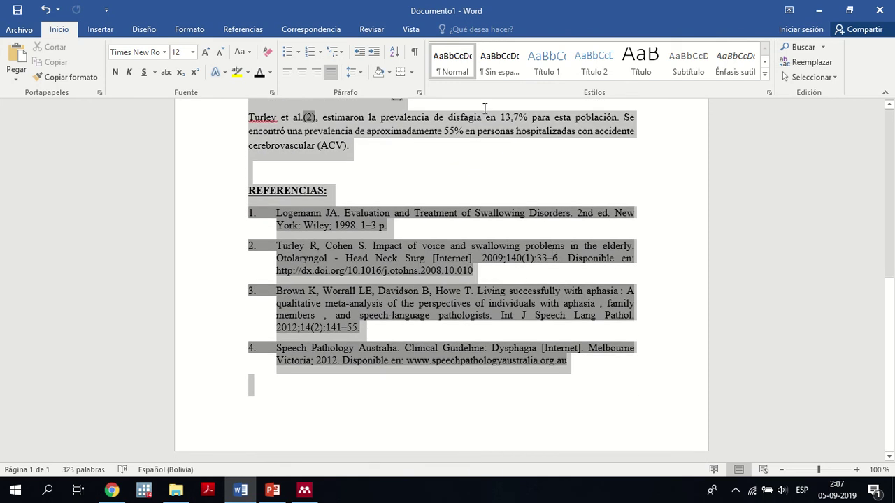
pyautogui.moveTo(484, 109); pyautogui.dragTo(583, 240)
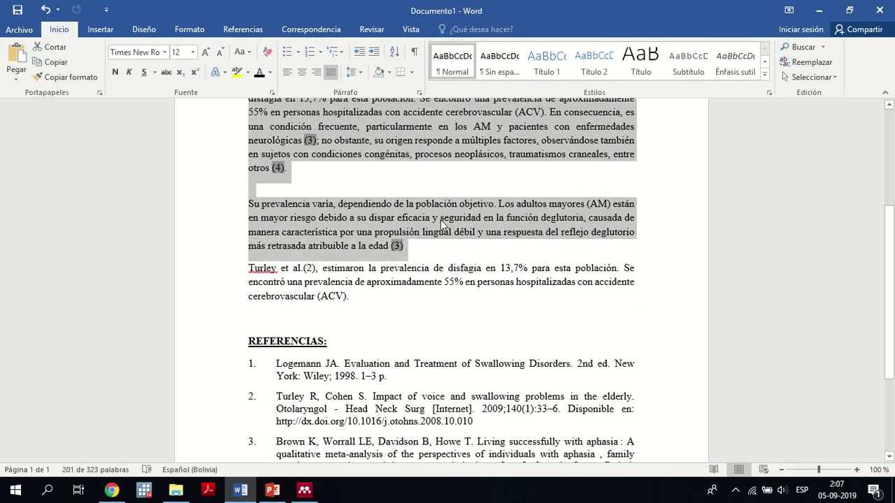
pyautogui.click(441, 219)
pyautogui.moveTo(889, 221); pyautogui.dragTo(890, 123)
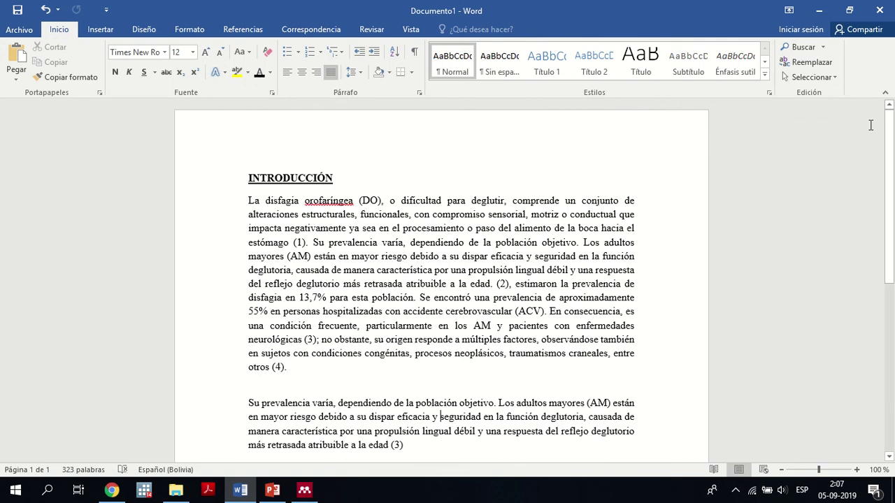
pyautogui.moveTo(888, 173); pyautogui.dragTo(887, 193)
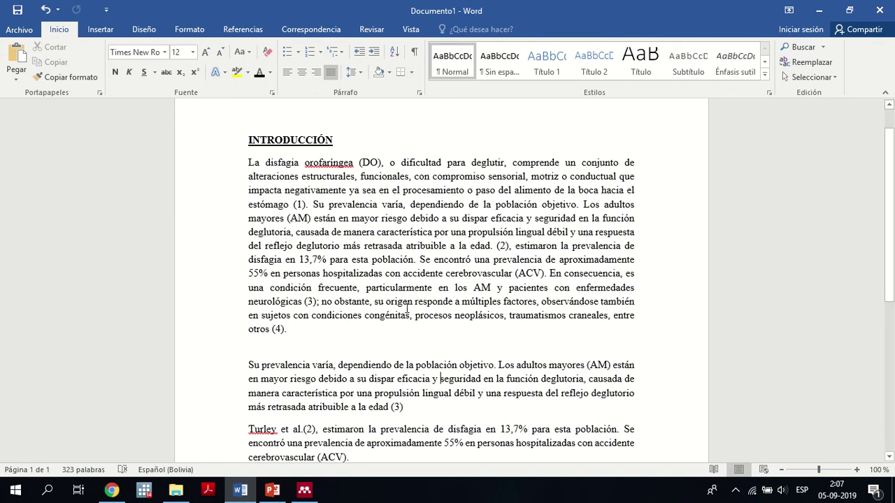
pyautogui.moveTo(330, 3)
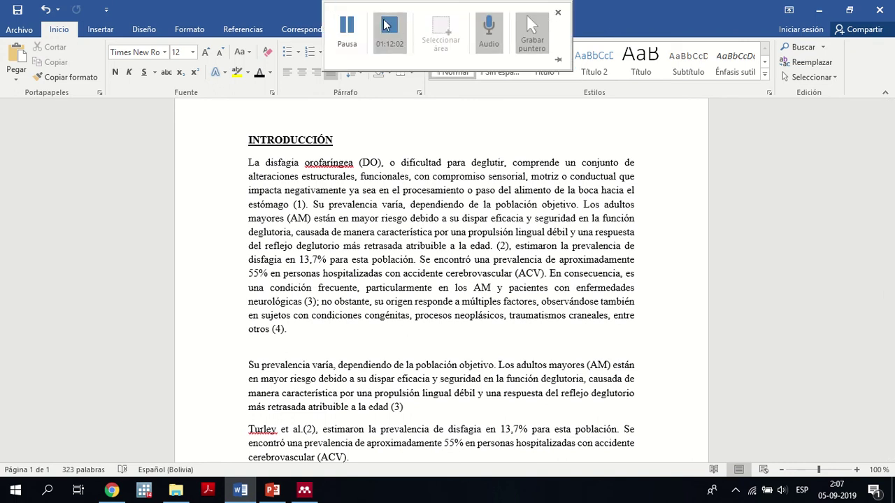